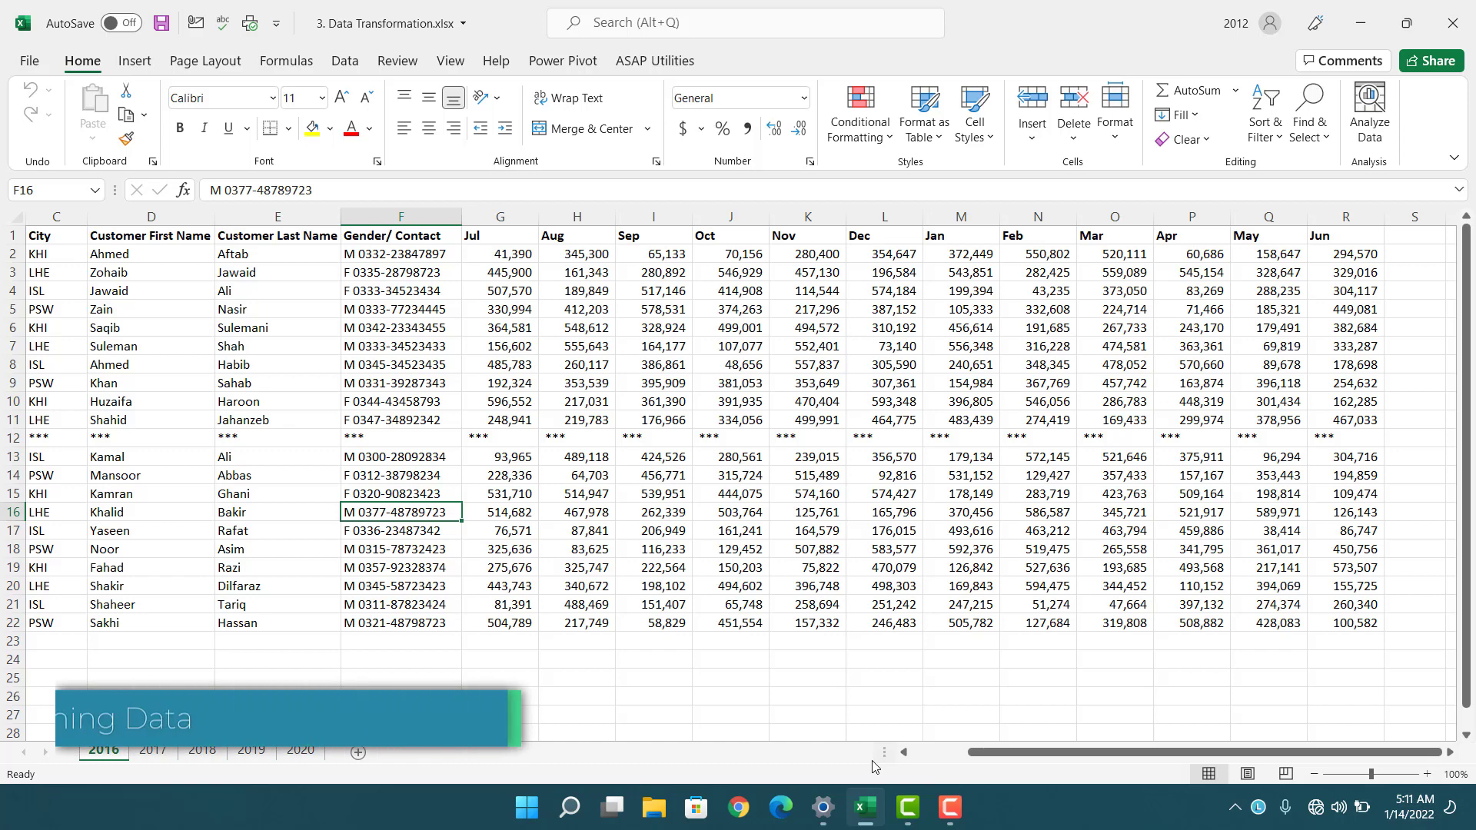
Step: Look through the yearly sheets from 2018 to 2020 and return to the first columns of sheet 2016
click(381, 663)
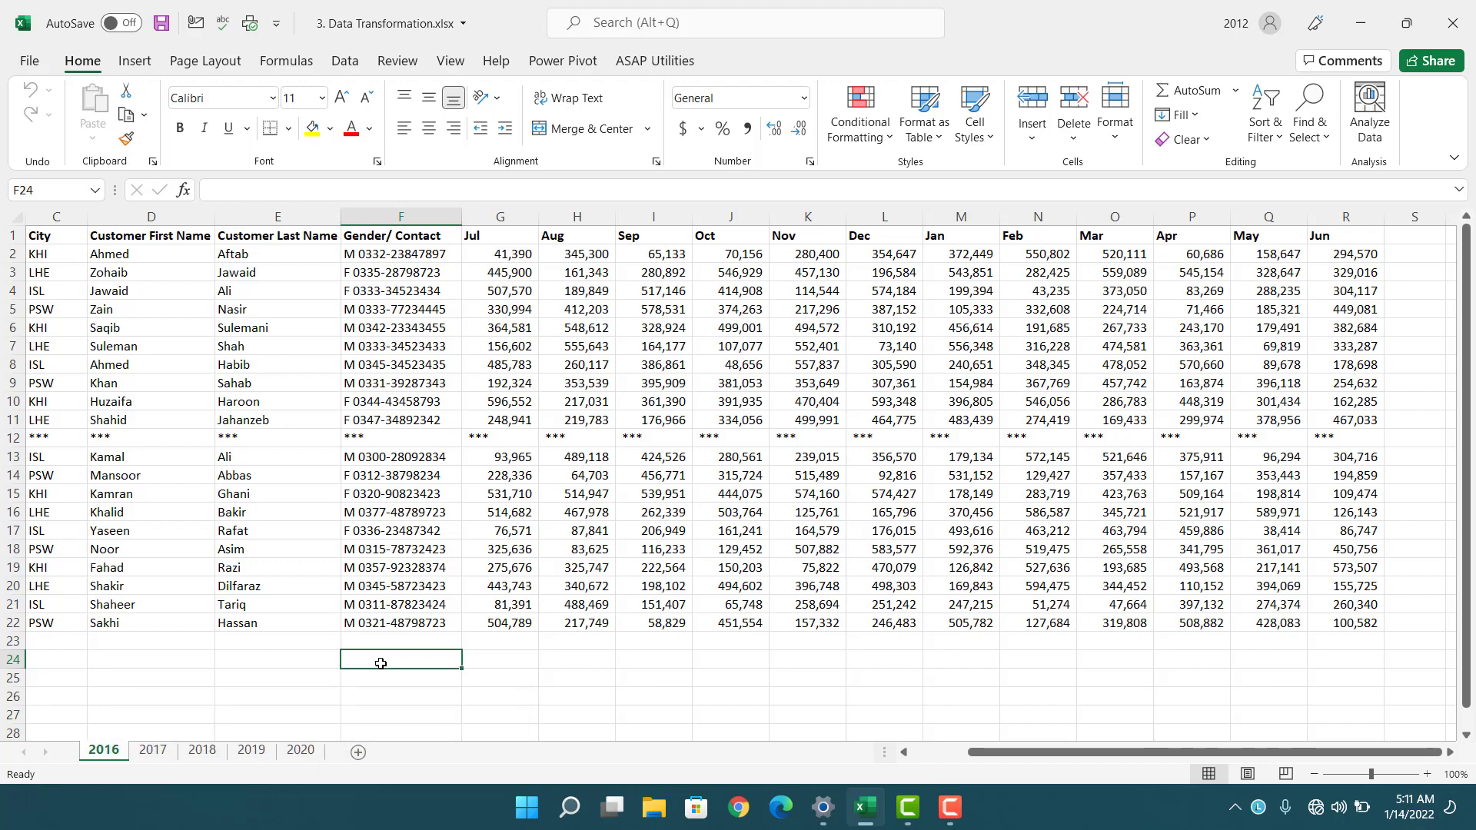
click(215, 751)
click(252, 751)
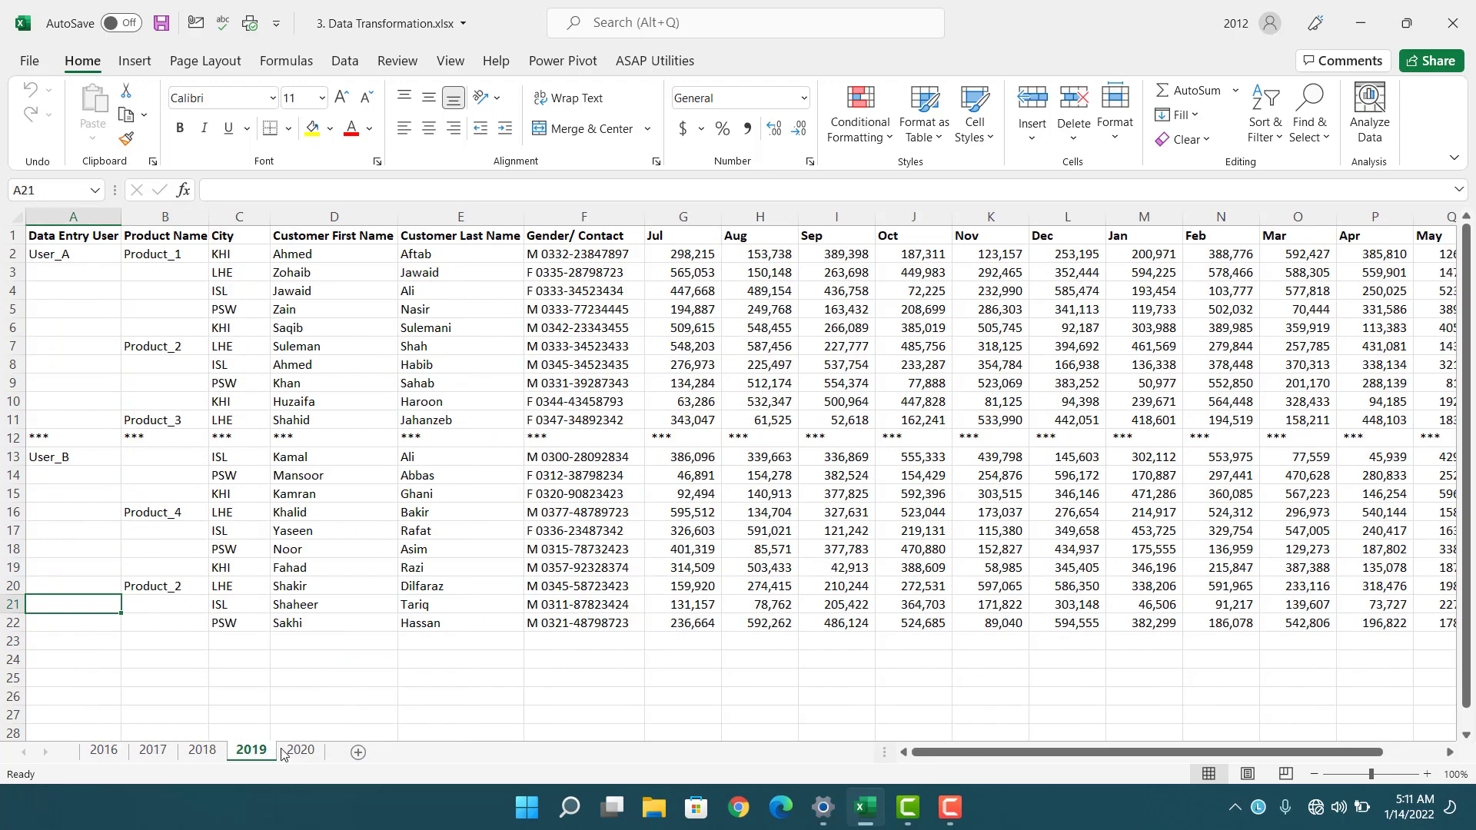
click(297, 751)
click(108, 750)
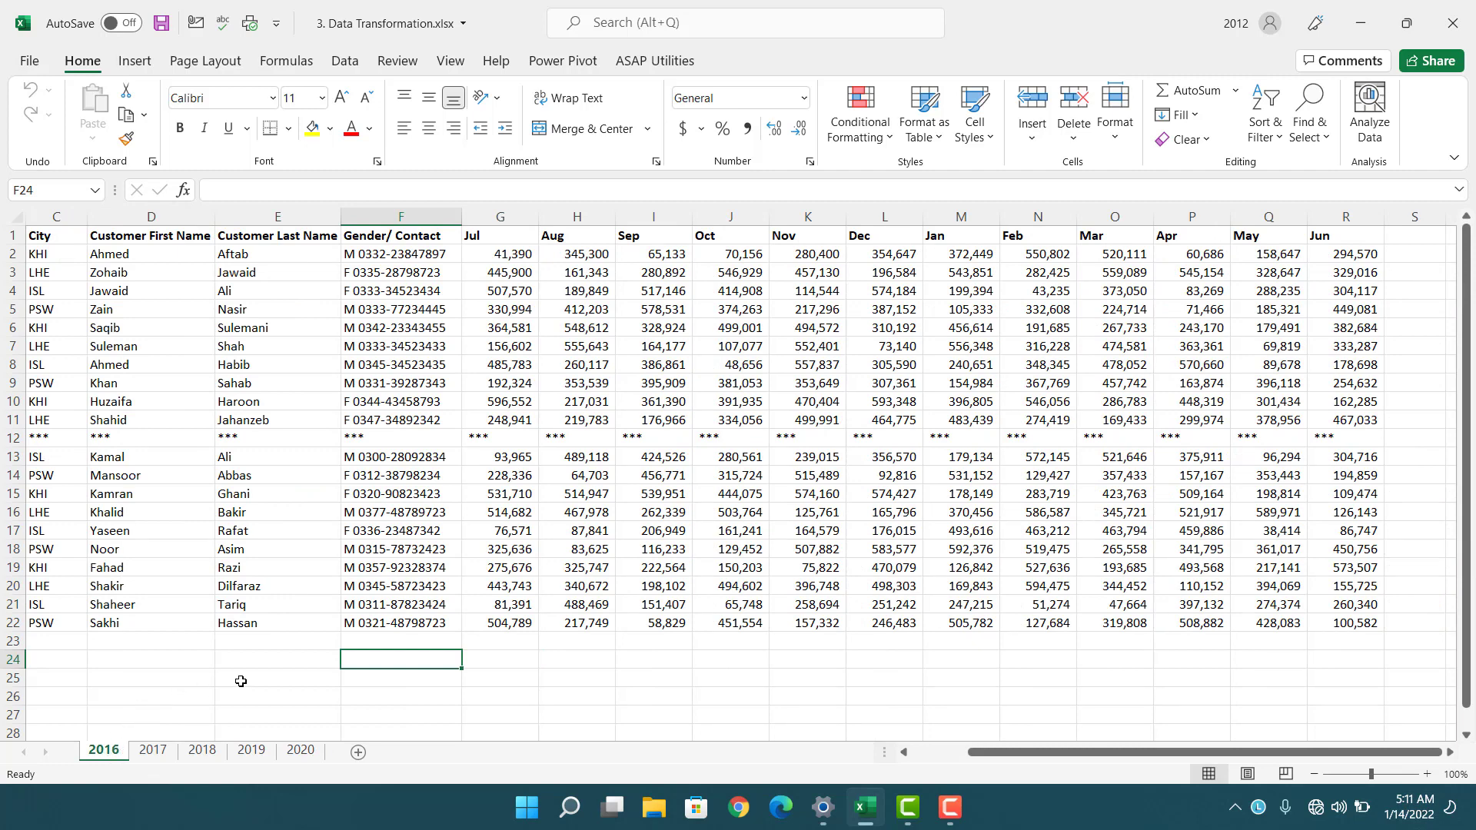
drag(978, 751, 921, 752)
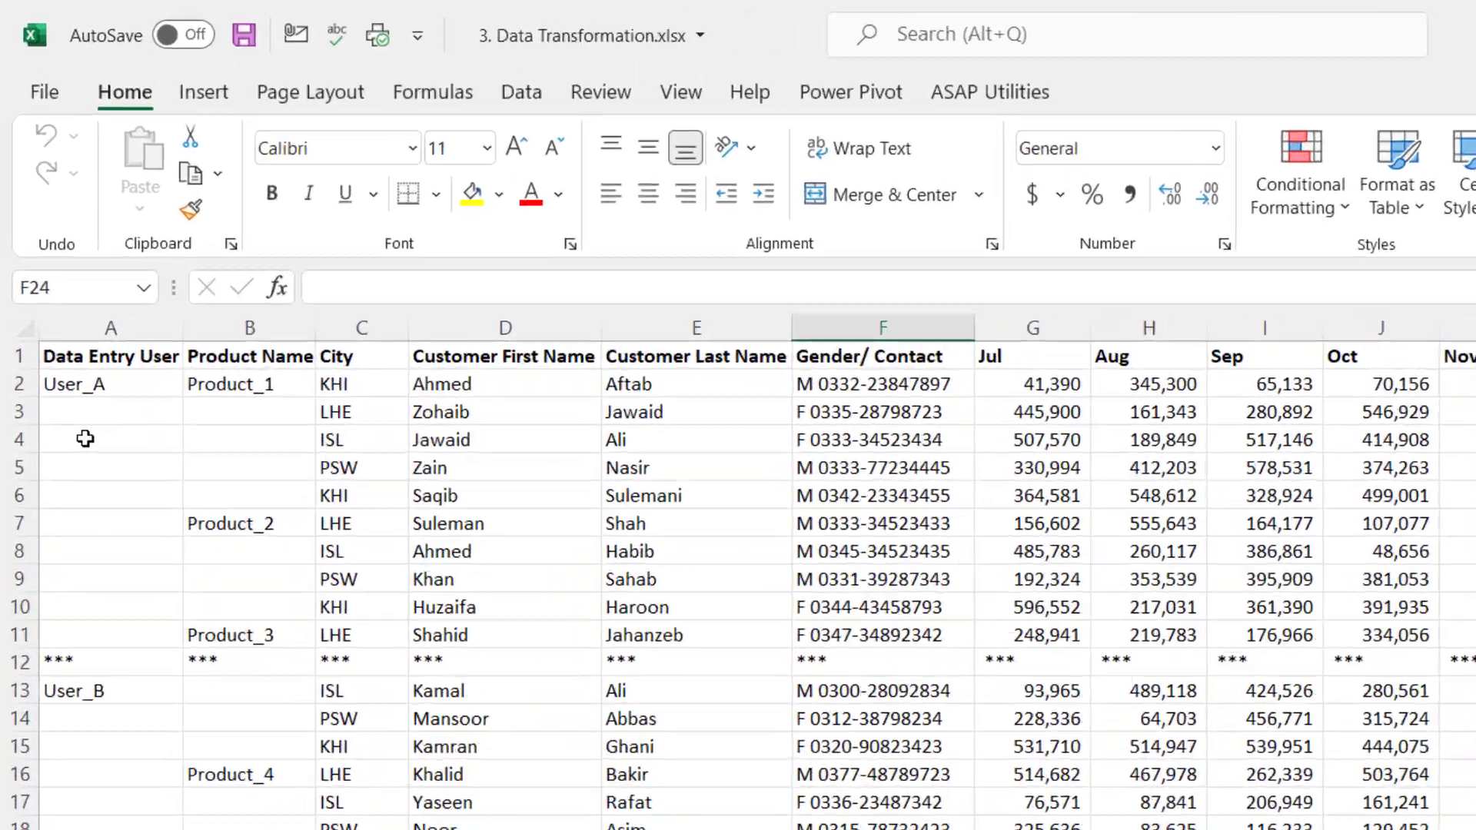
Step: Examine the blank cells in the Data Entry User and Product Name columns and the asterisk separator in row 12
click(69, 254)
click(95, 220)
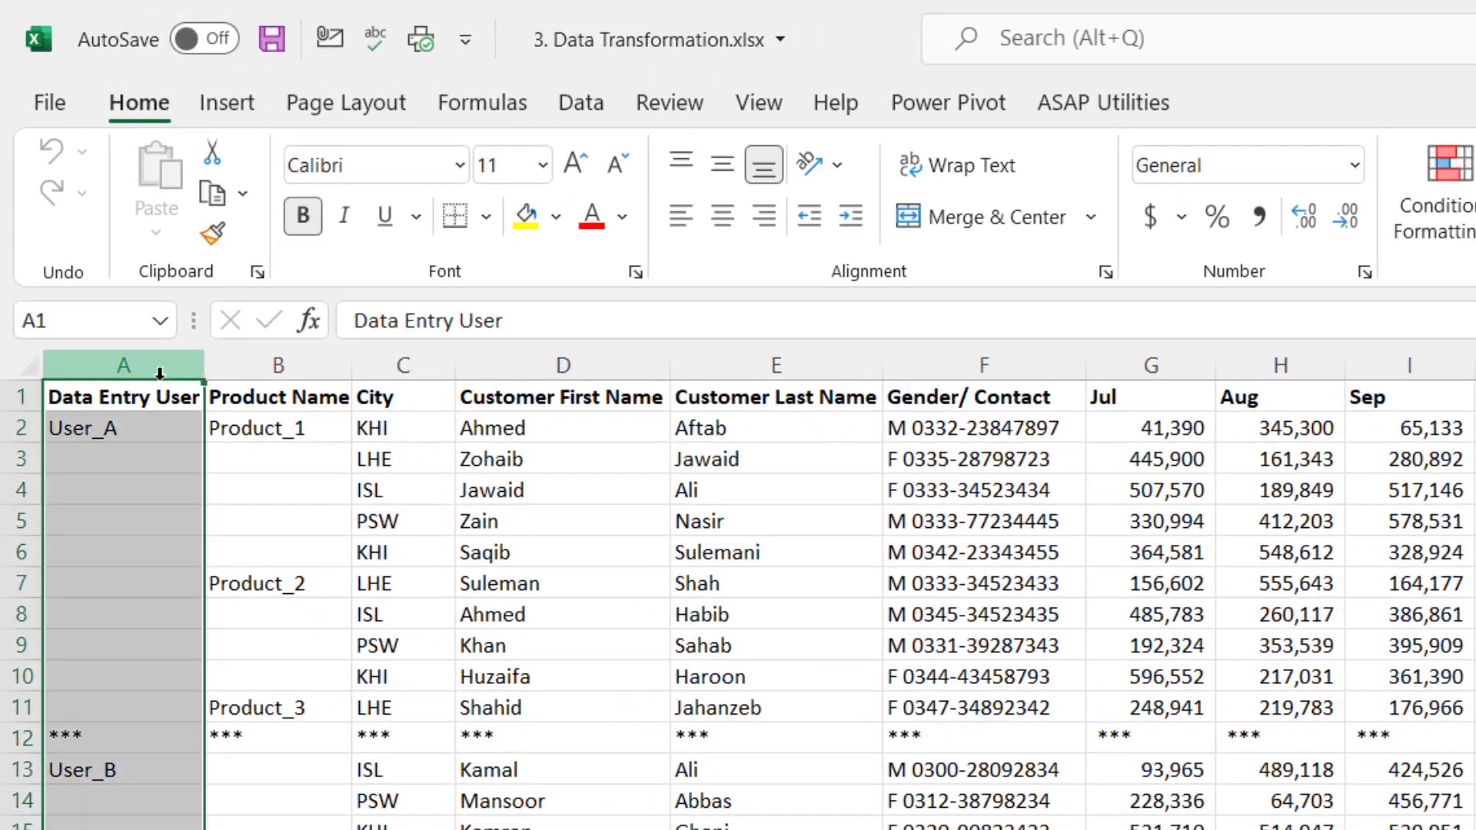
click(172, 516)
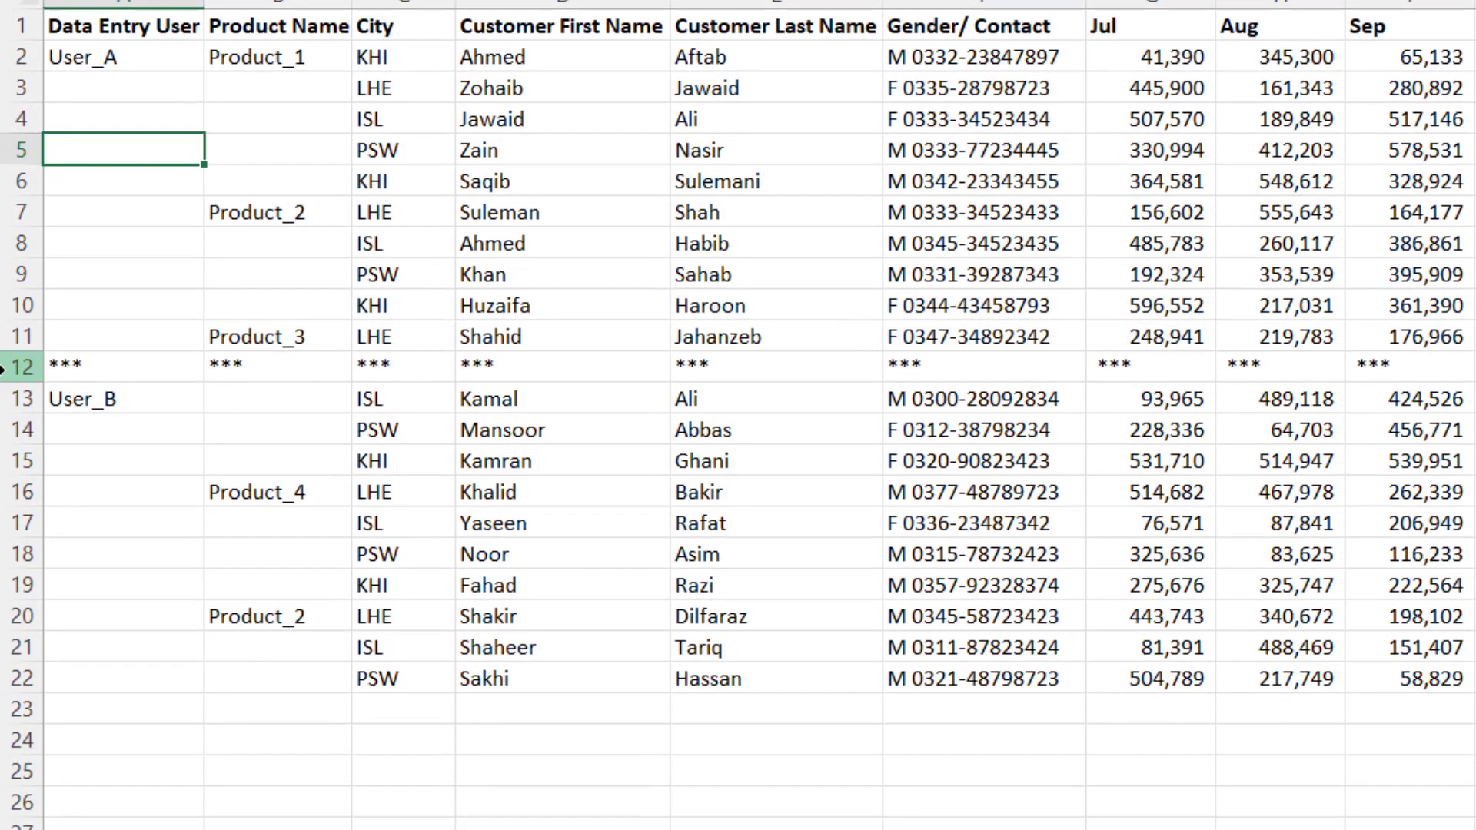
click(2, 367)
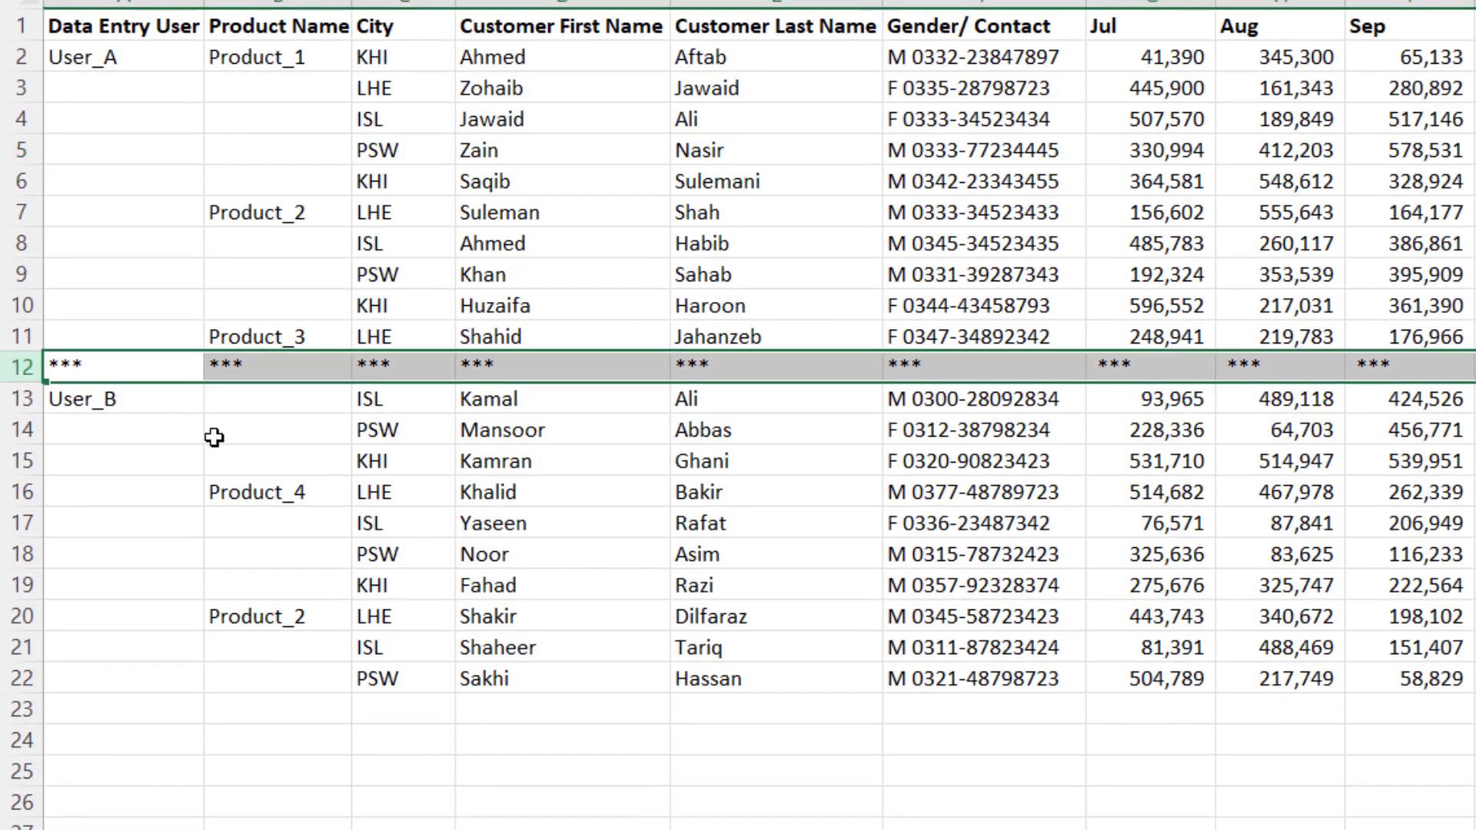
click(108, 372)
drag(187, 377, 880, 366)
click(865, 366)
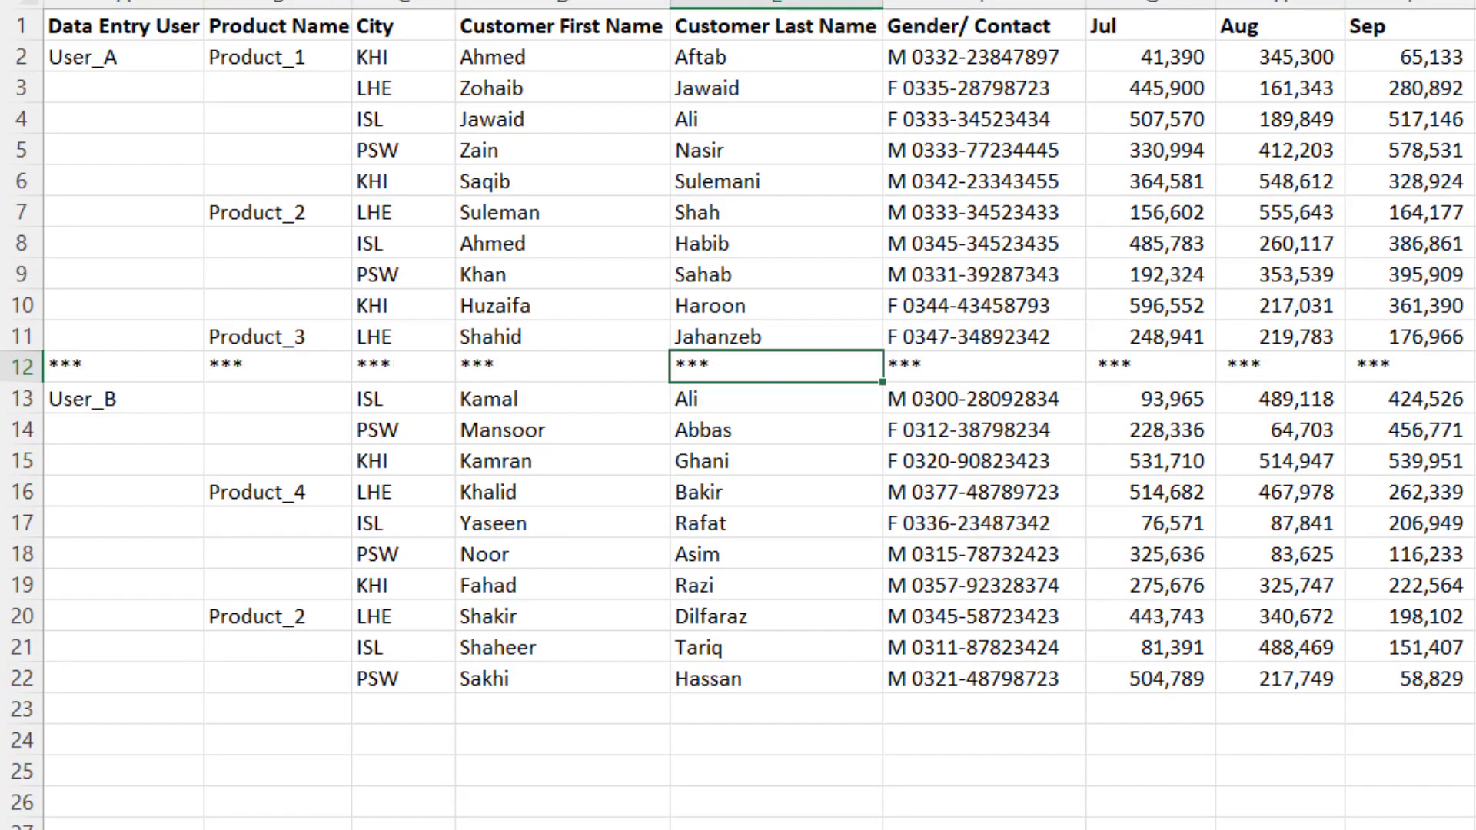
double_click(352, 3)
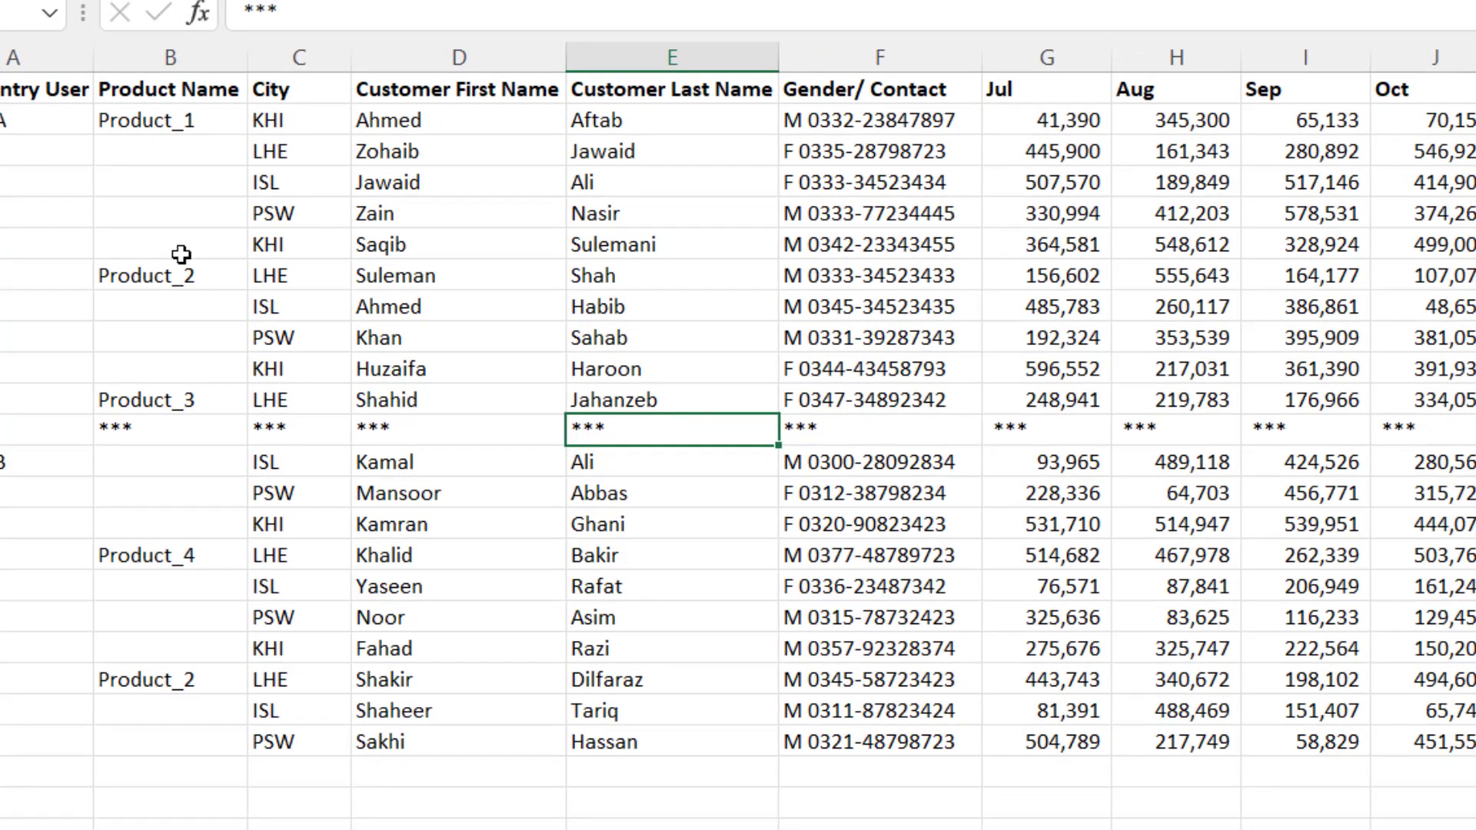
drag(192, 151, 161, 733)
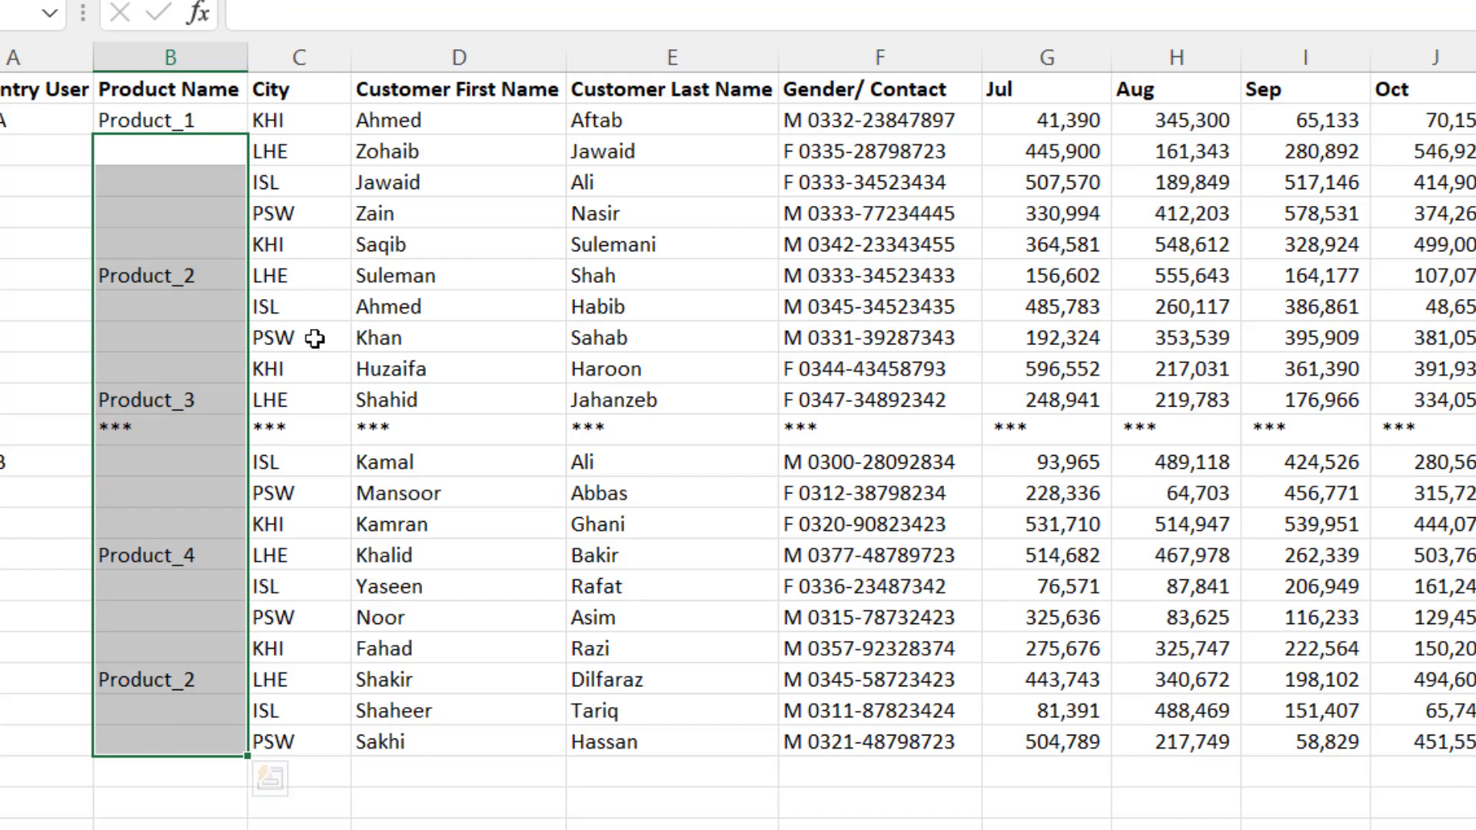
Step: Review the City, customer name and combined Gender/ Contact columns, plus the monthly columns from Jul to Jun
click(307, 86)
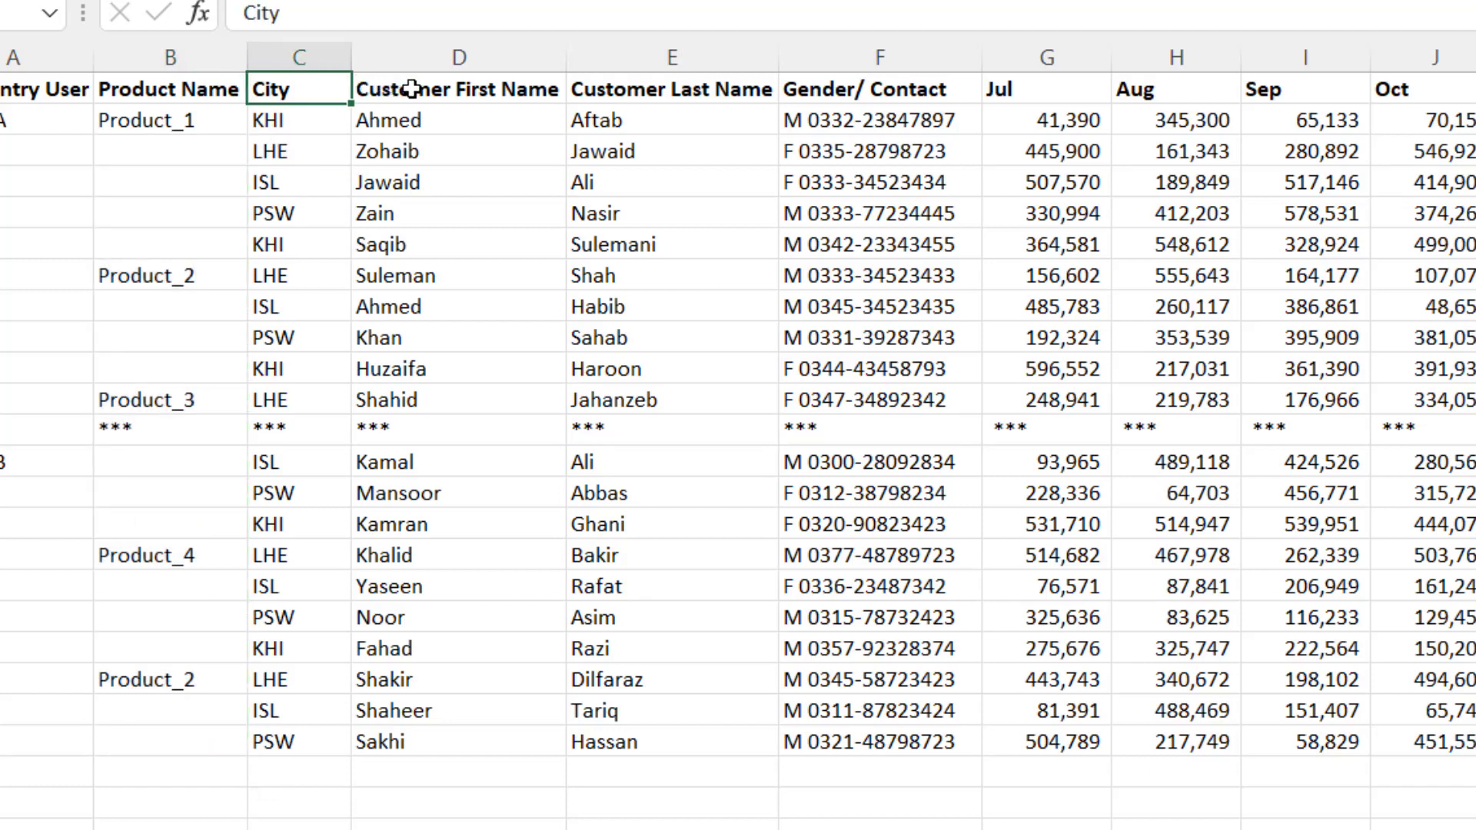
click(511, 58)
click(635, 58)
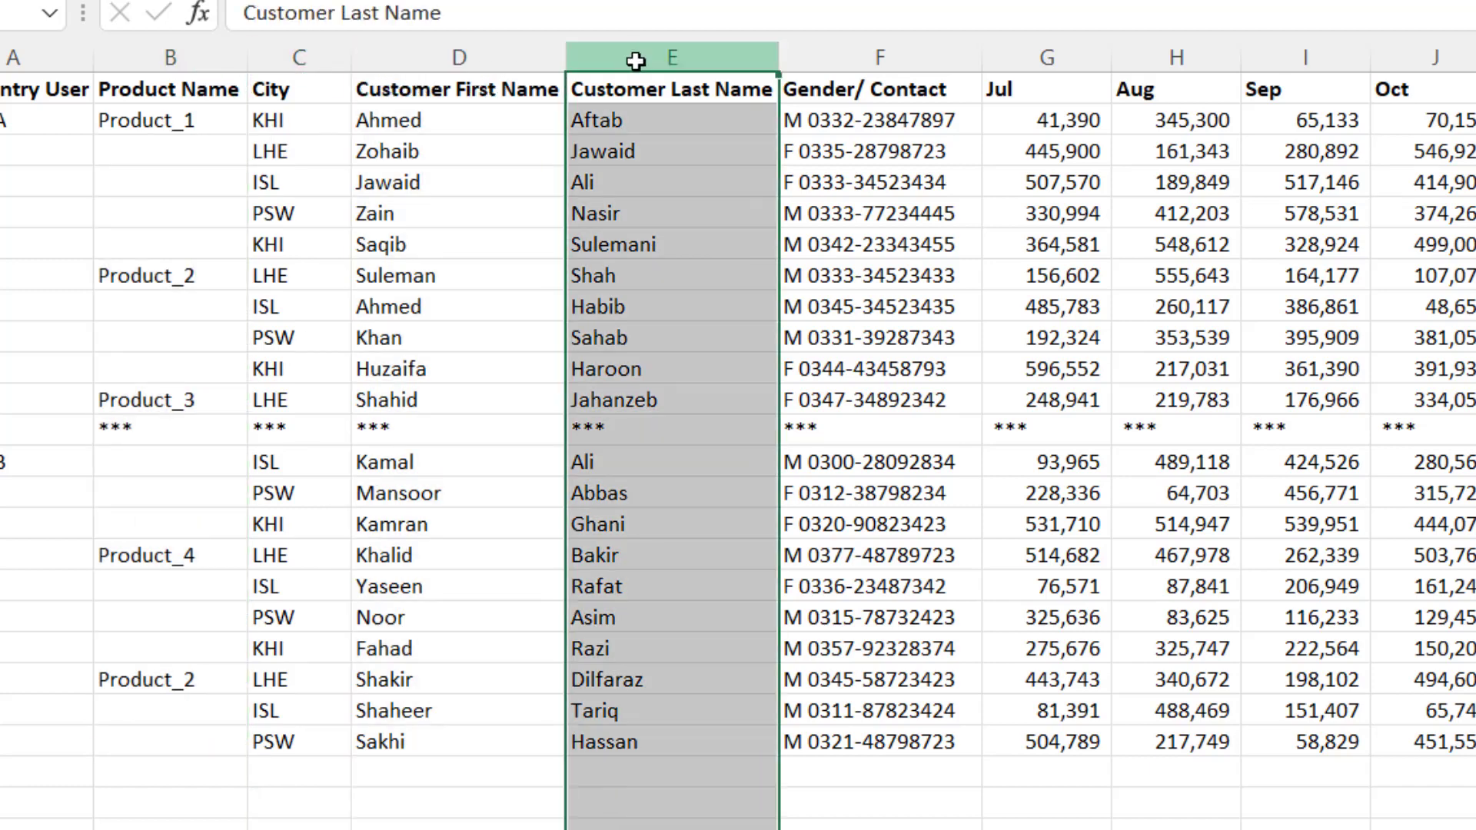
click(784, 57)
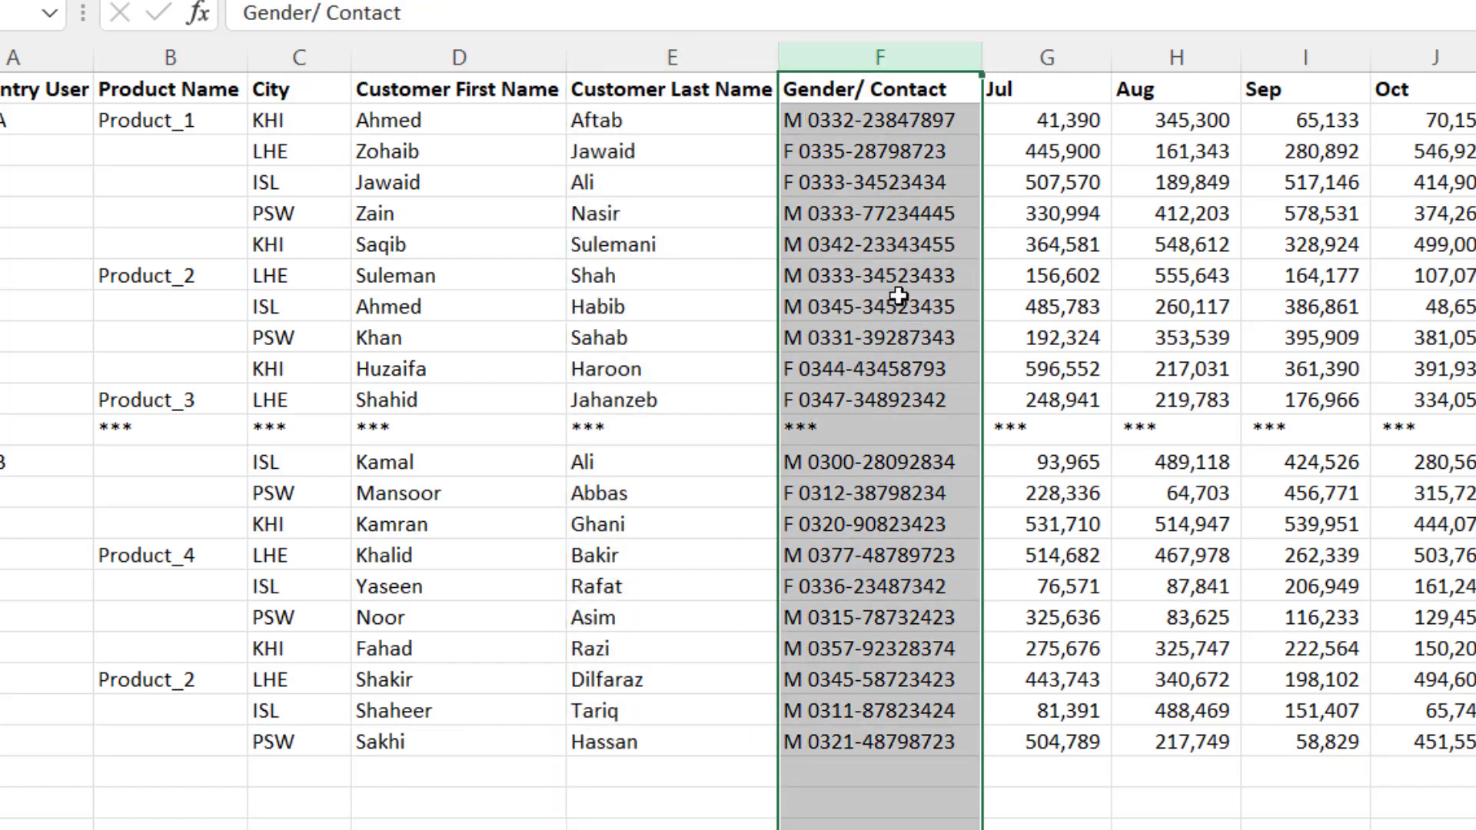
click(898, 297)
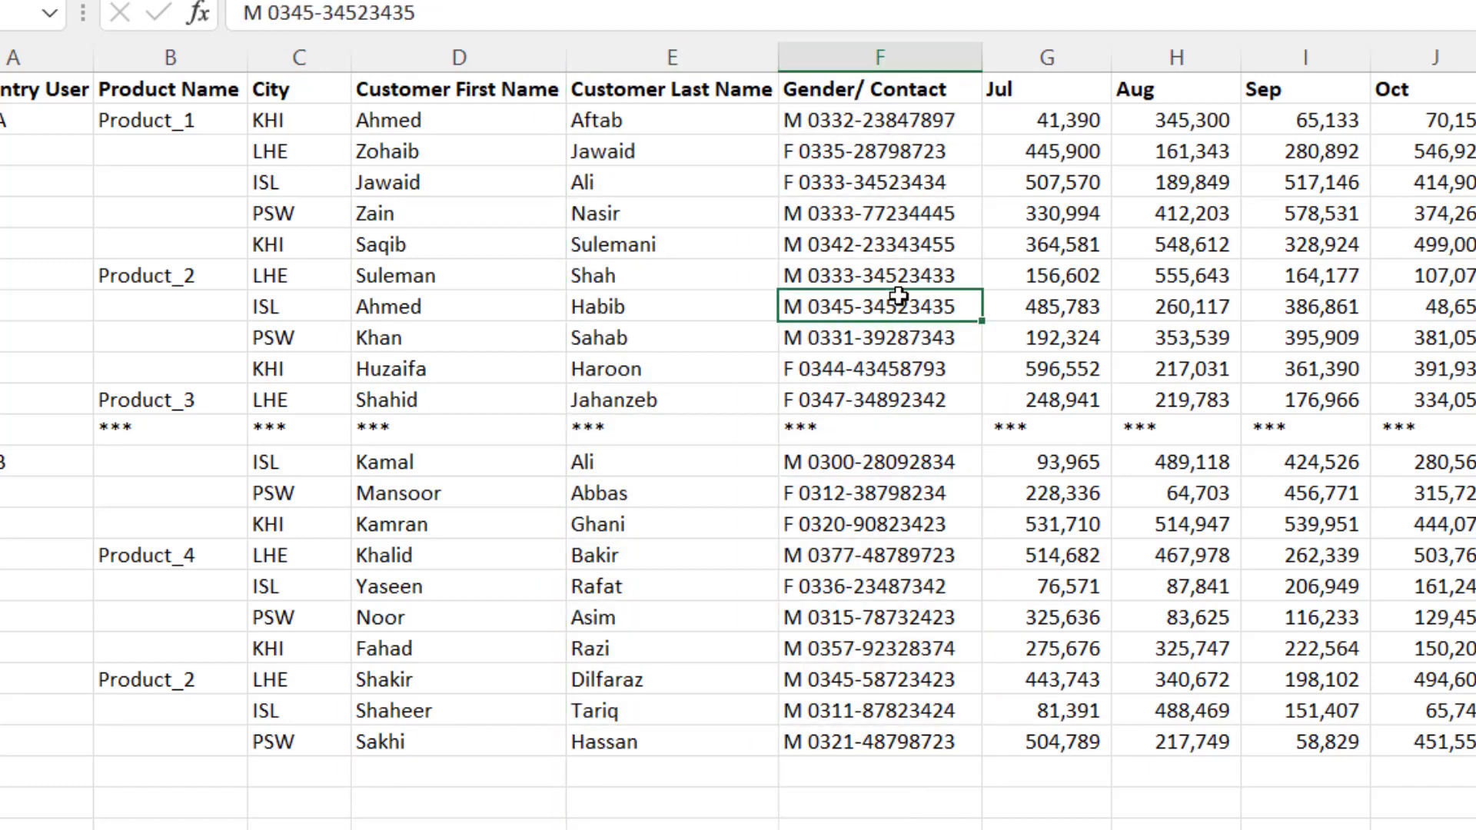
click(885, 130)
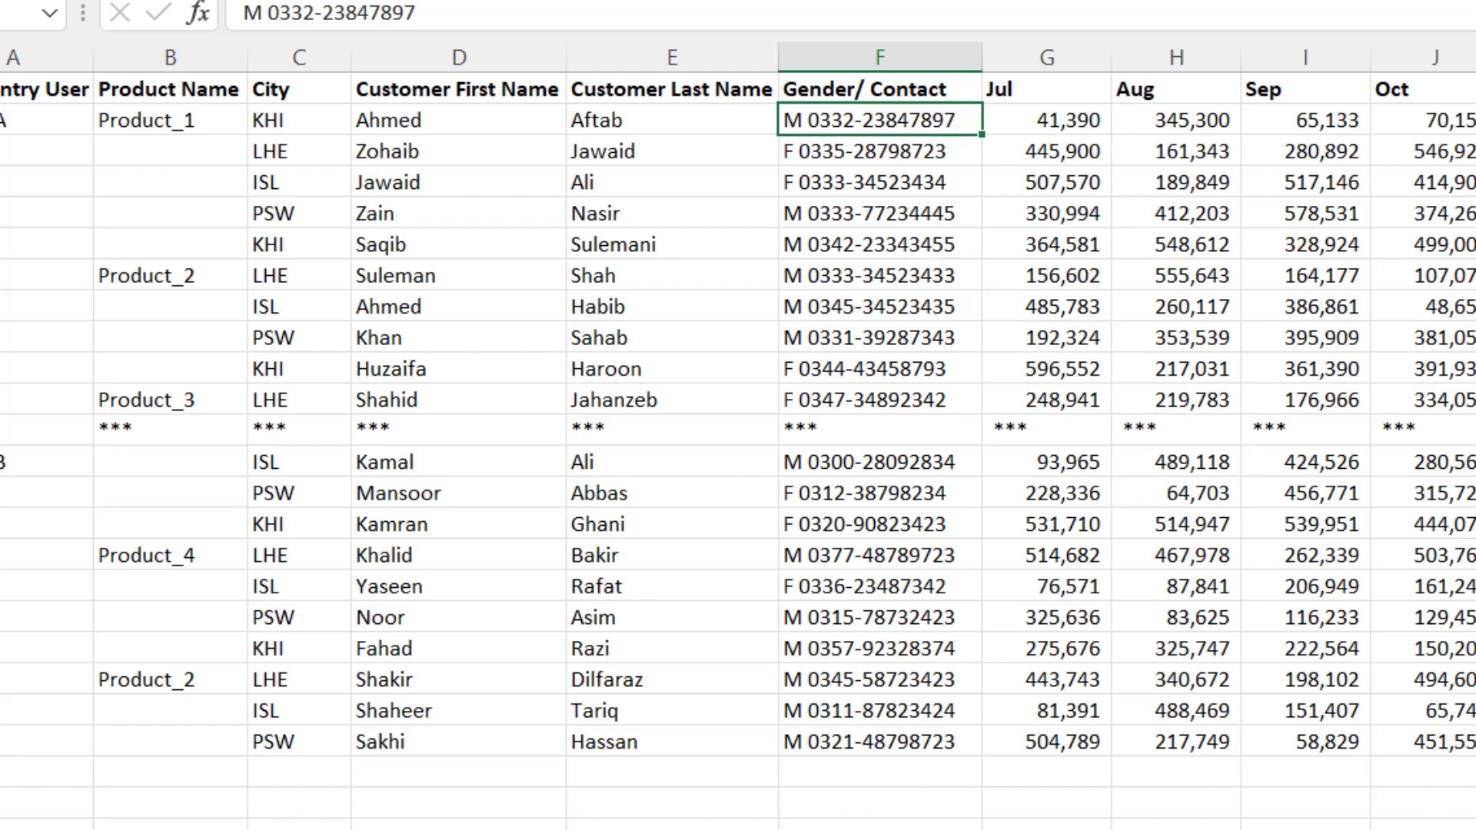
scroll(1136, 487, right, 3)
scroll(695, 247, right, 1)
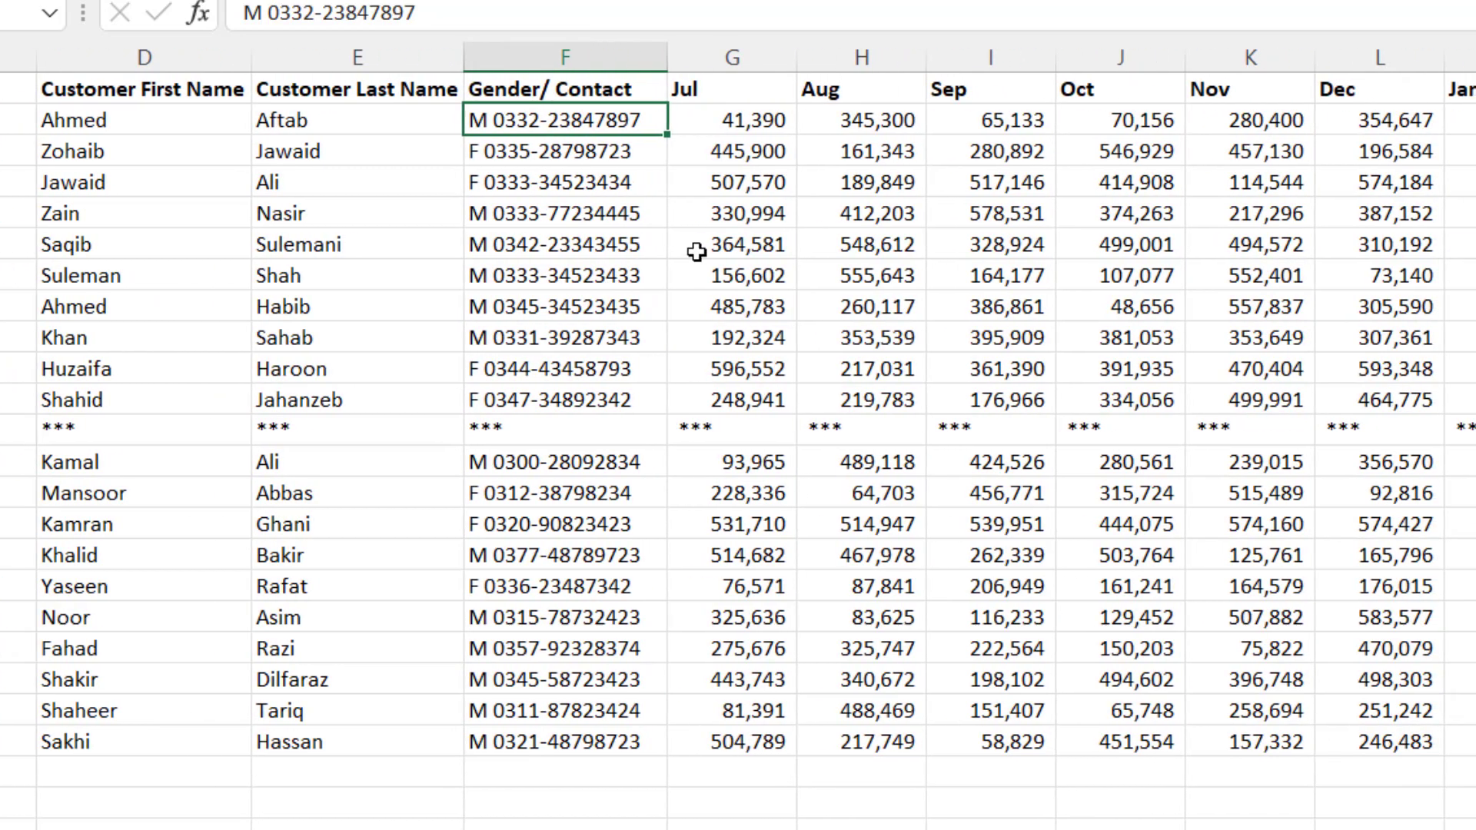
click(726, 90)
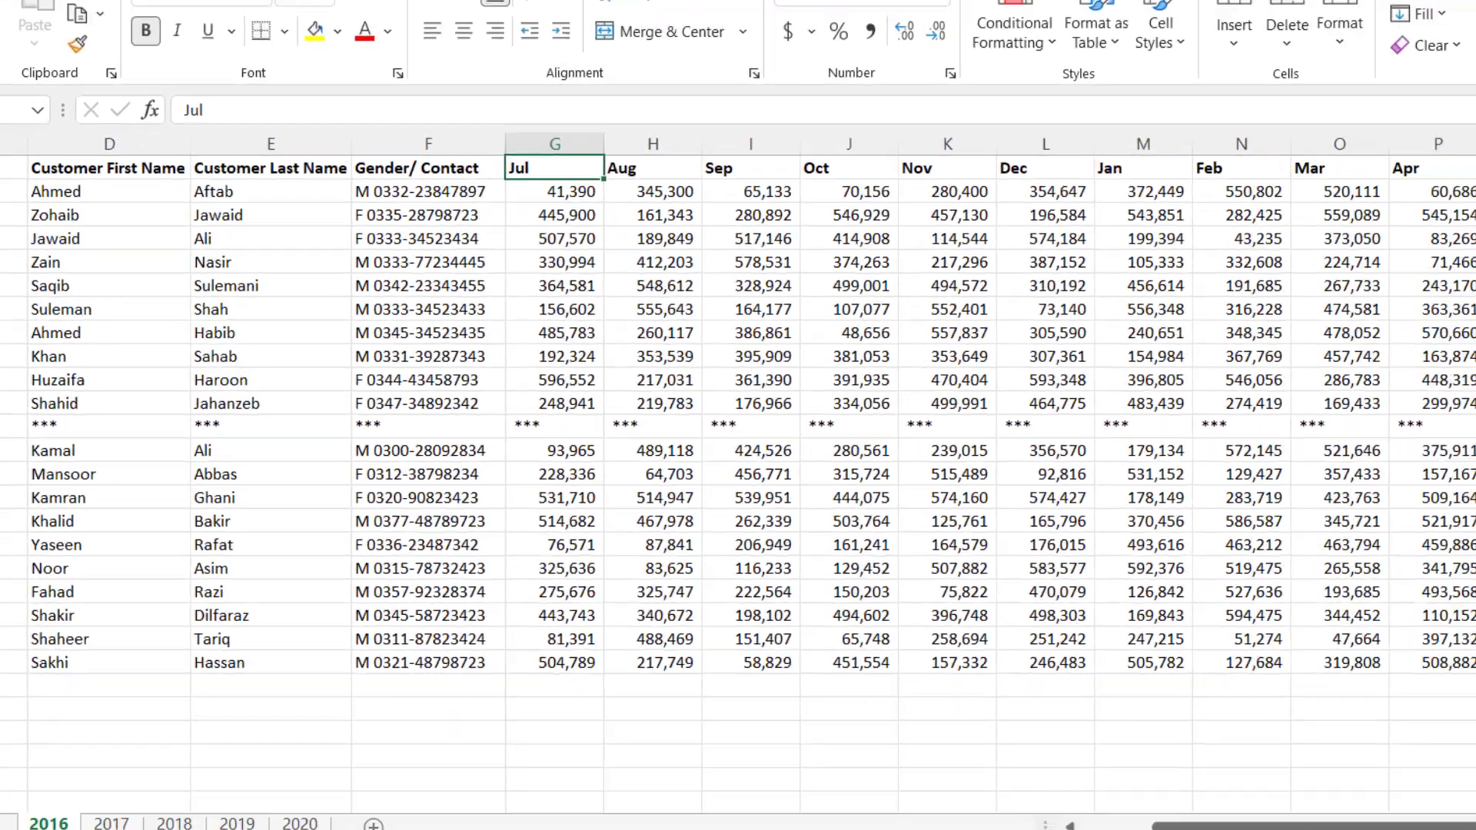
click(1385, 208)
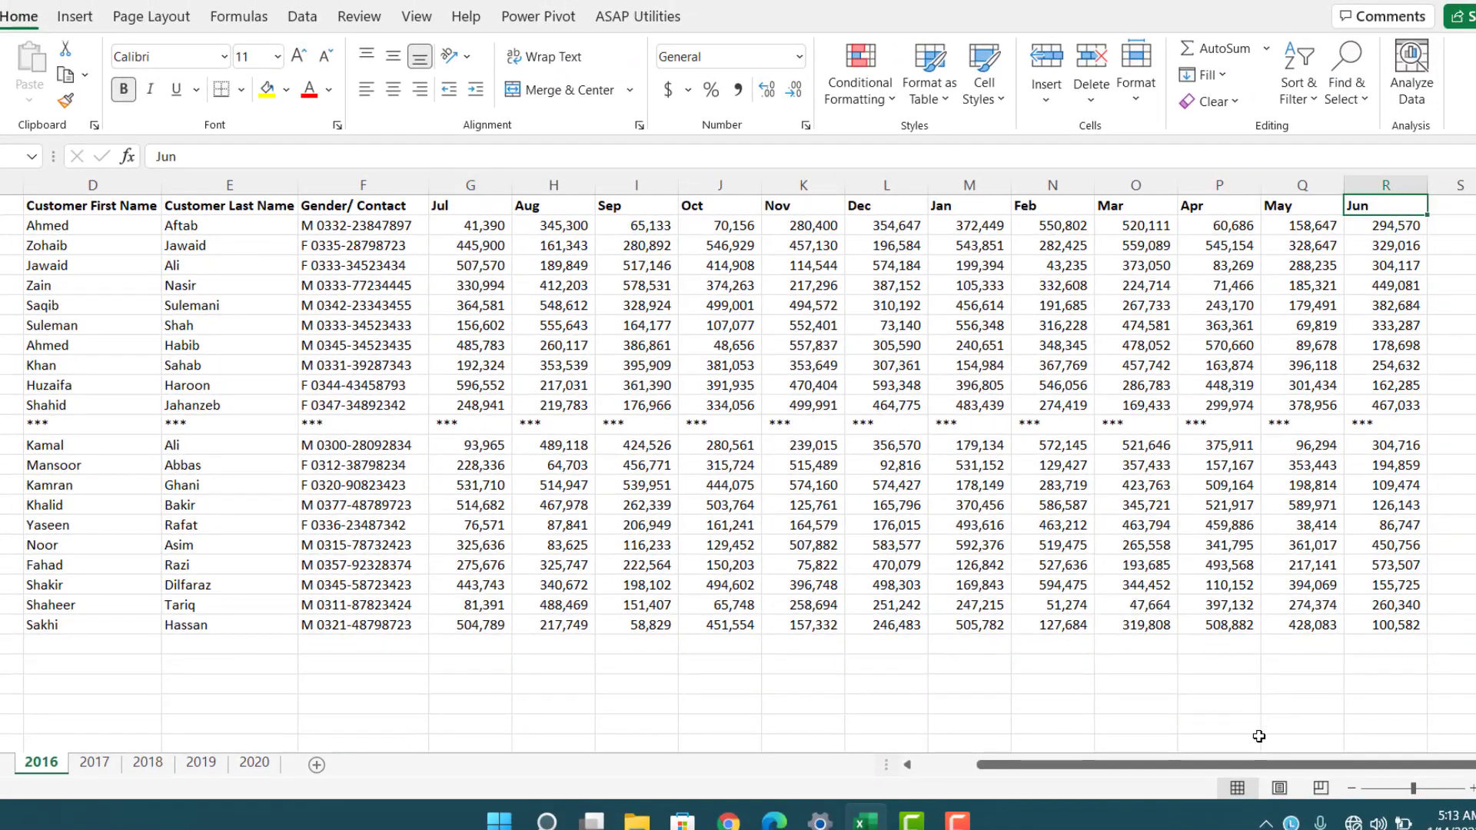
drag(1261, 765, 1191, 769)
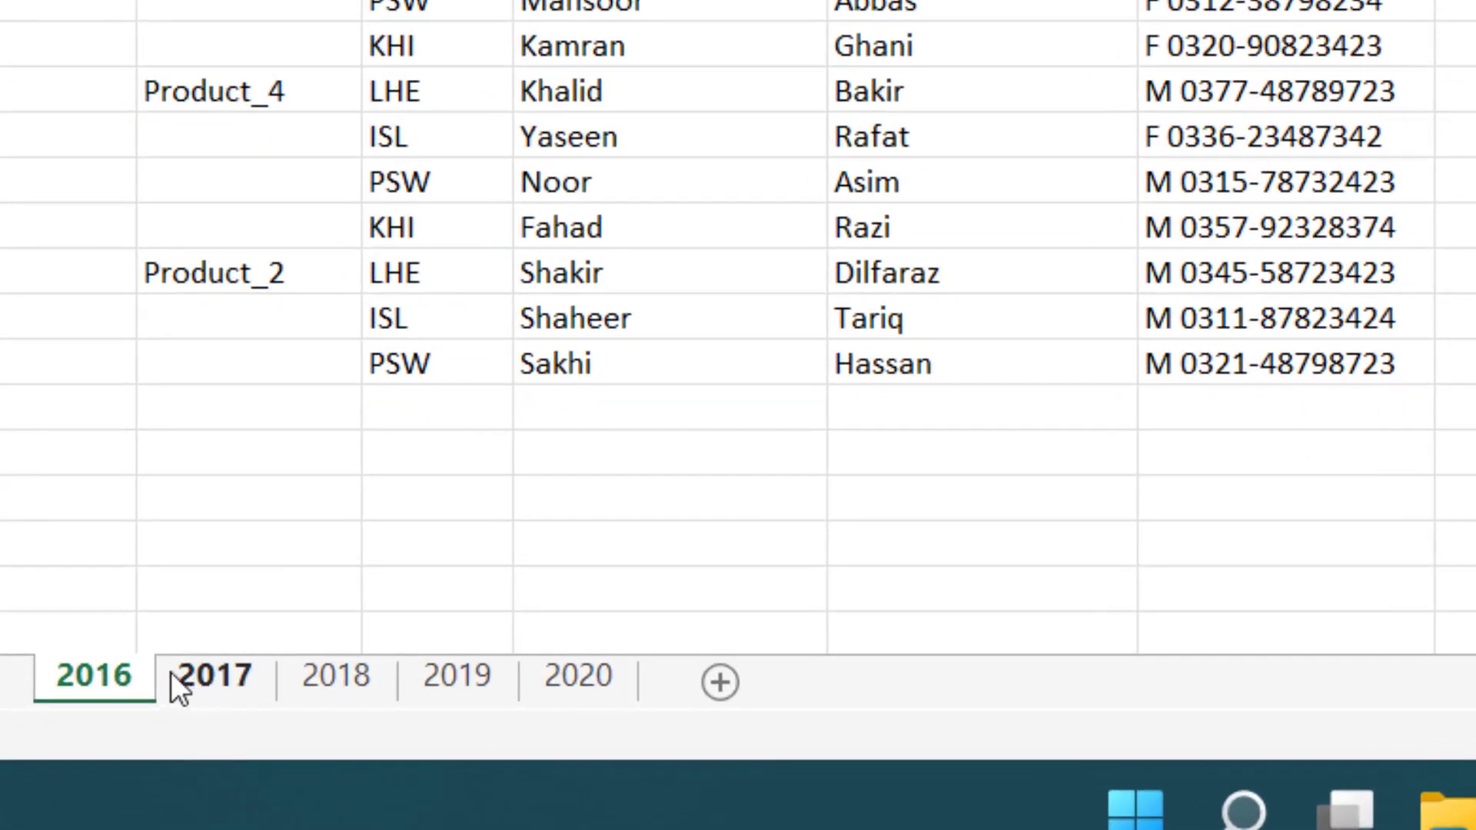
Step: Compare the layout of the 2018 and 2020 sheets with the first year, and return to sheet 2016
click(87, 764)
click(360, 689)
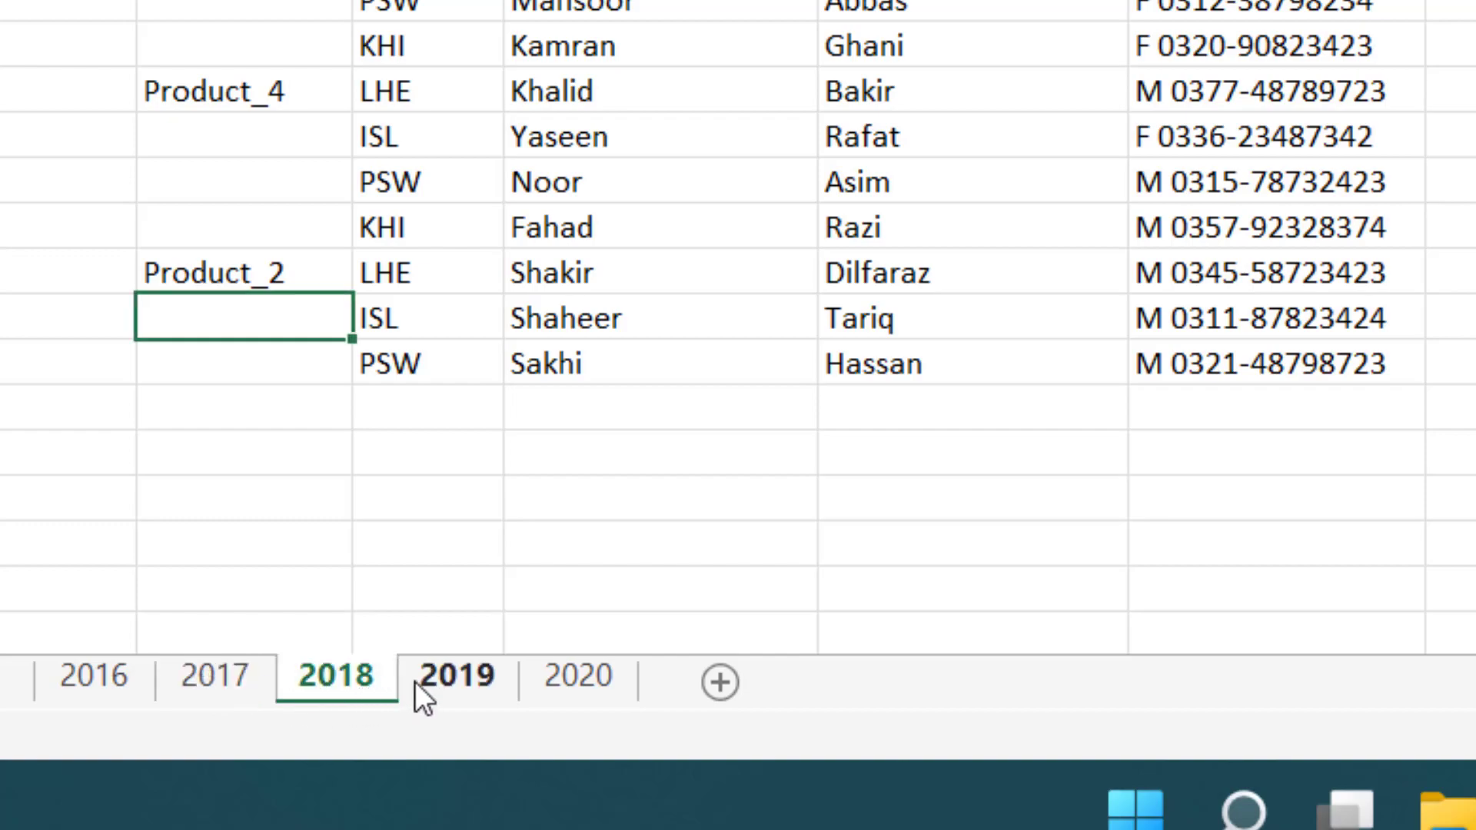
click(569, 680)
click(1260, 76)
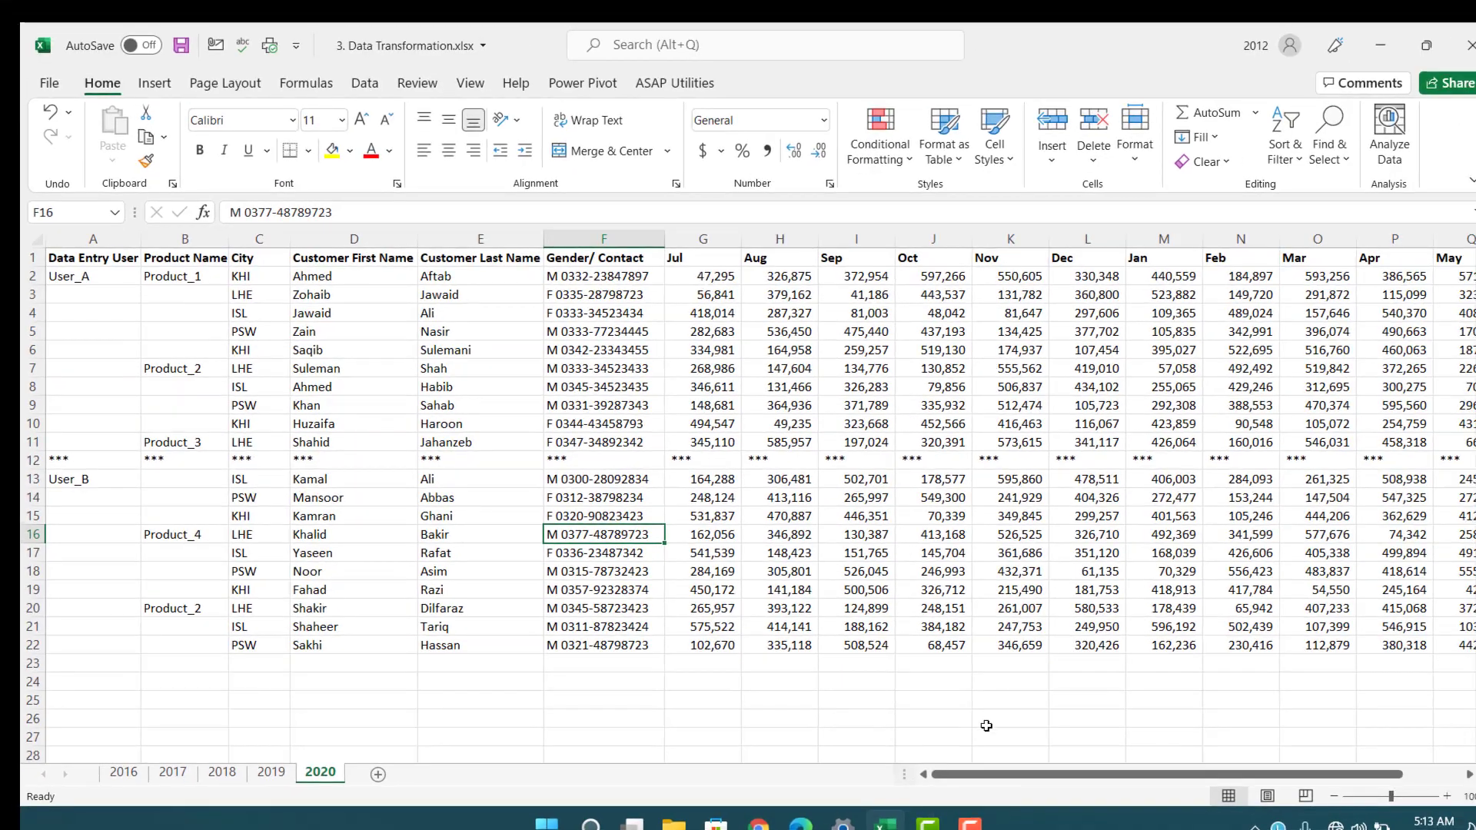
drag(988, 776, 990, 777)
click(123, 772)
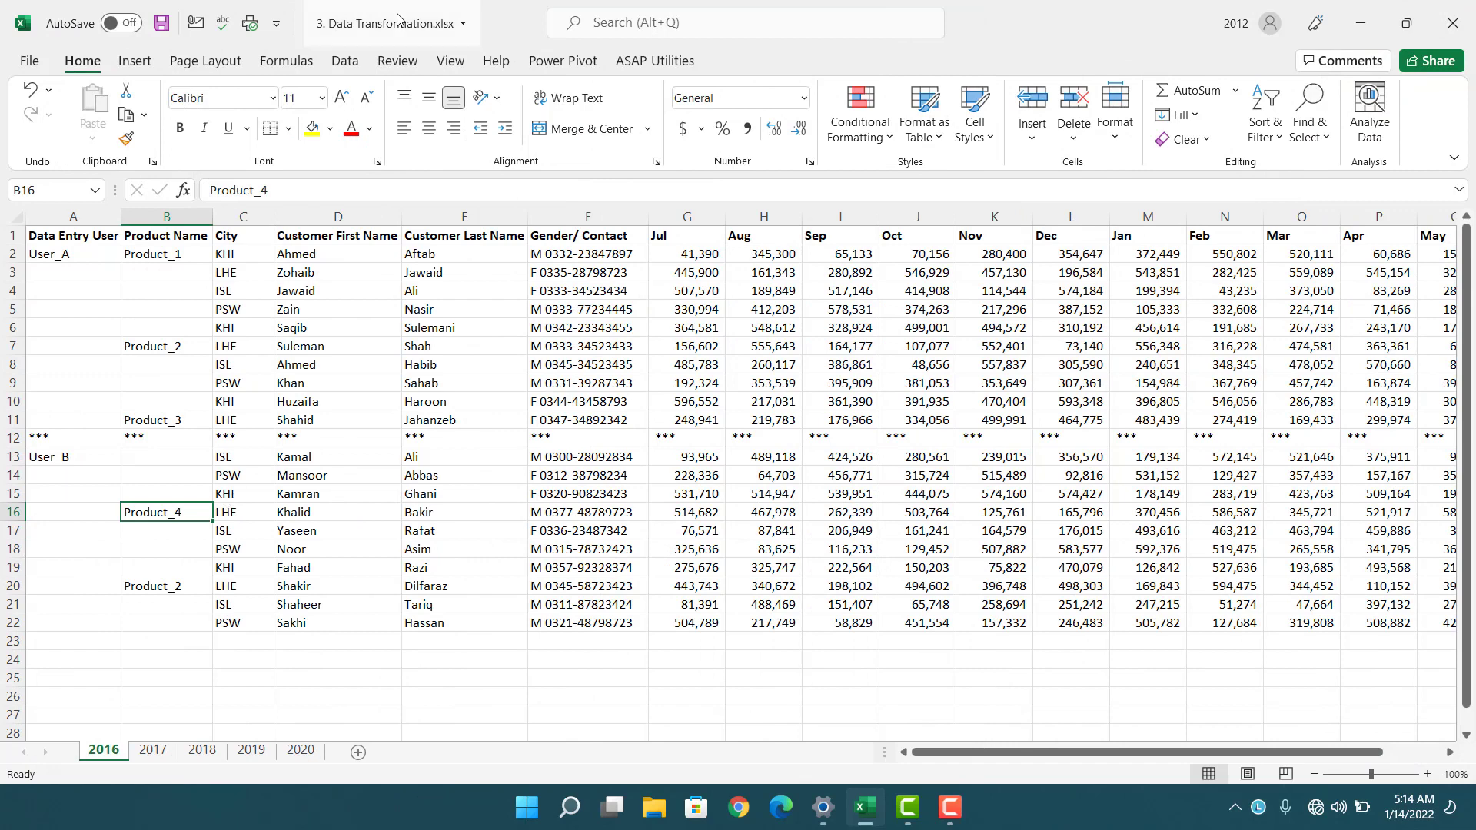
Step: Close the 3. Data Transformation.xlsx workbook and create a new Excel worksheet file named analysis.xlsx on the desktop
click(1465, 17)
click(660, 431)
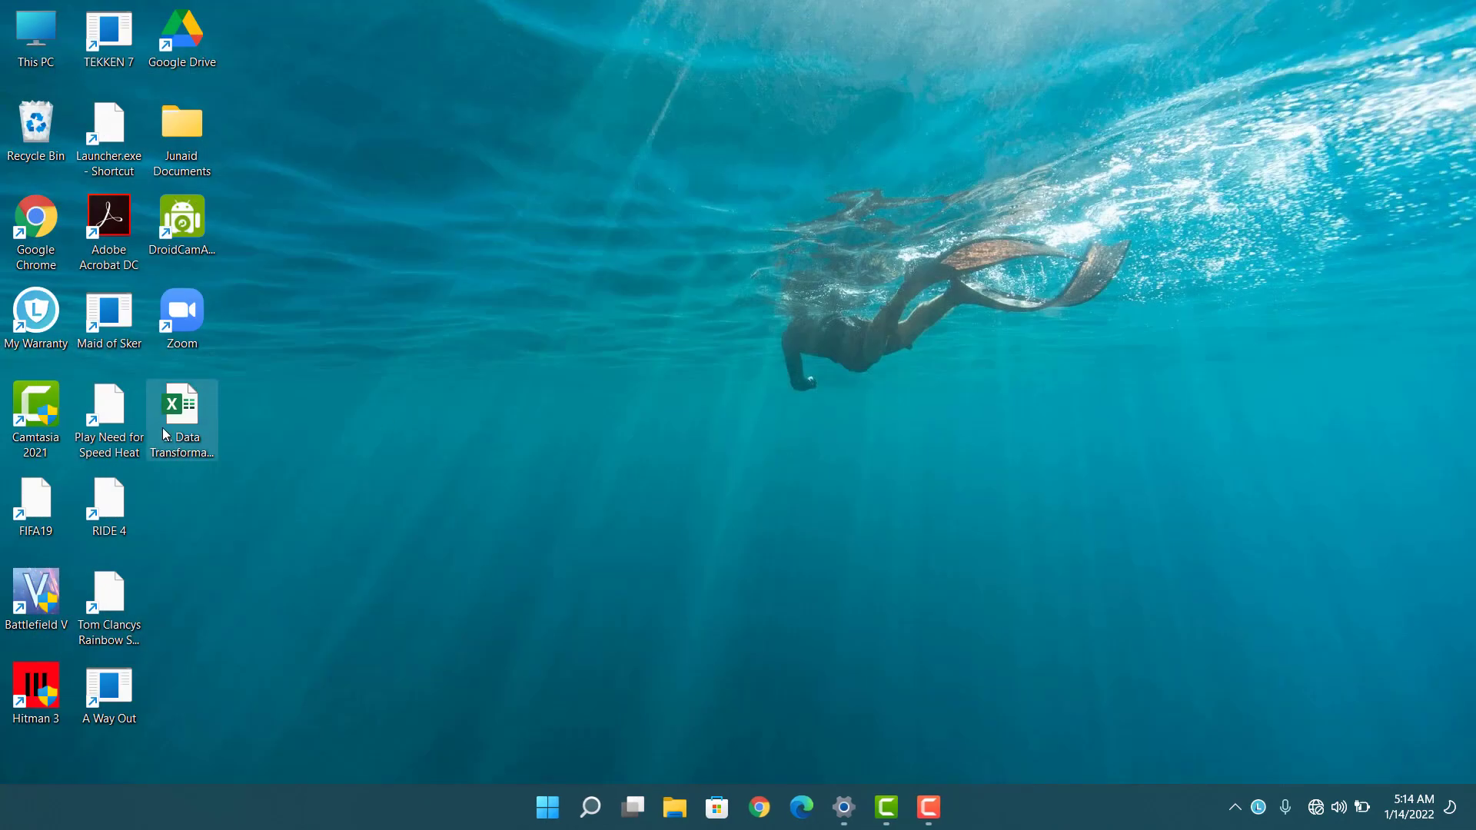
right_click(504, 500)
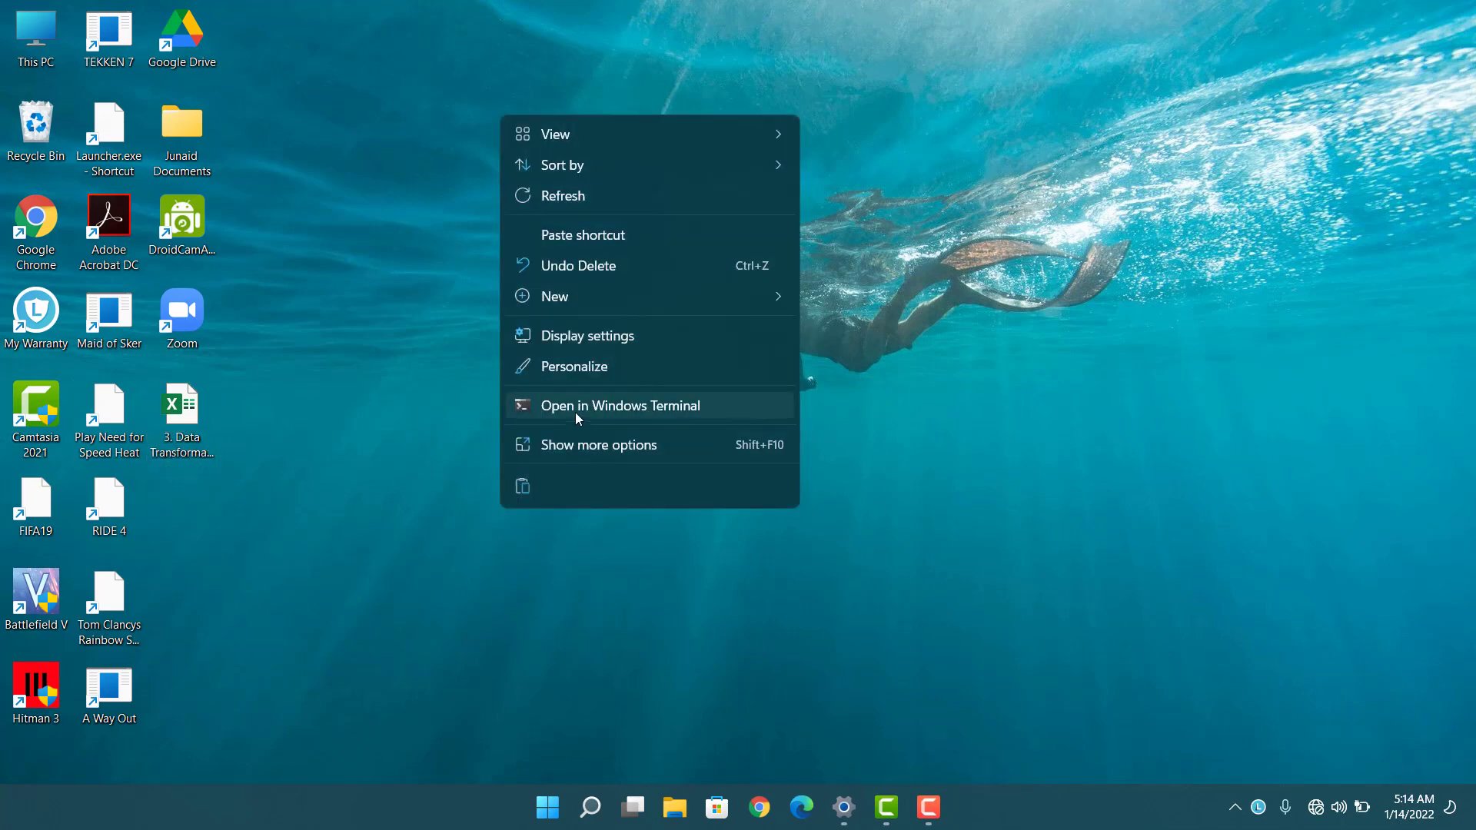
mouse_move(616, 308)
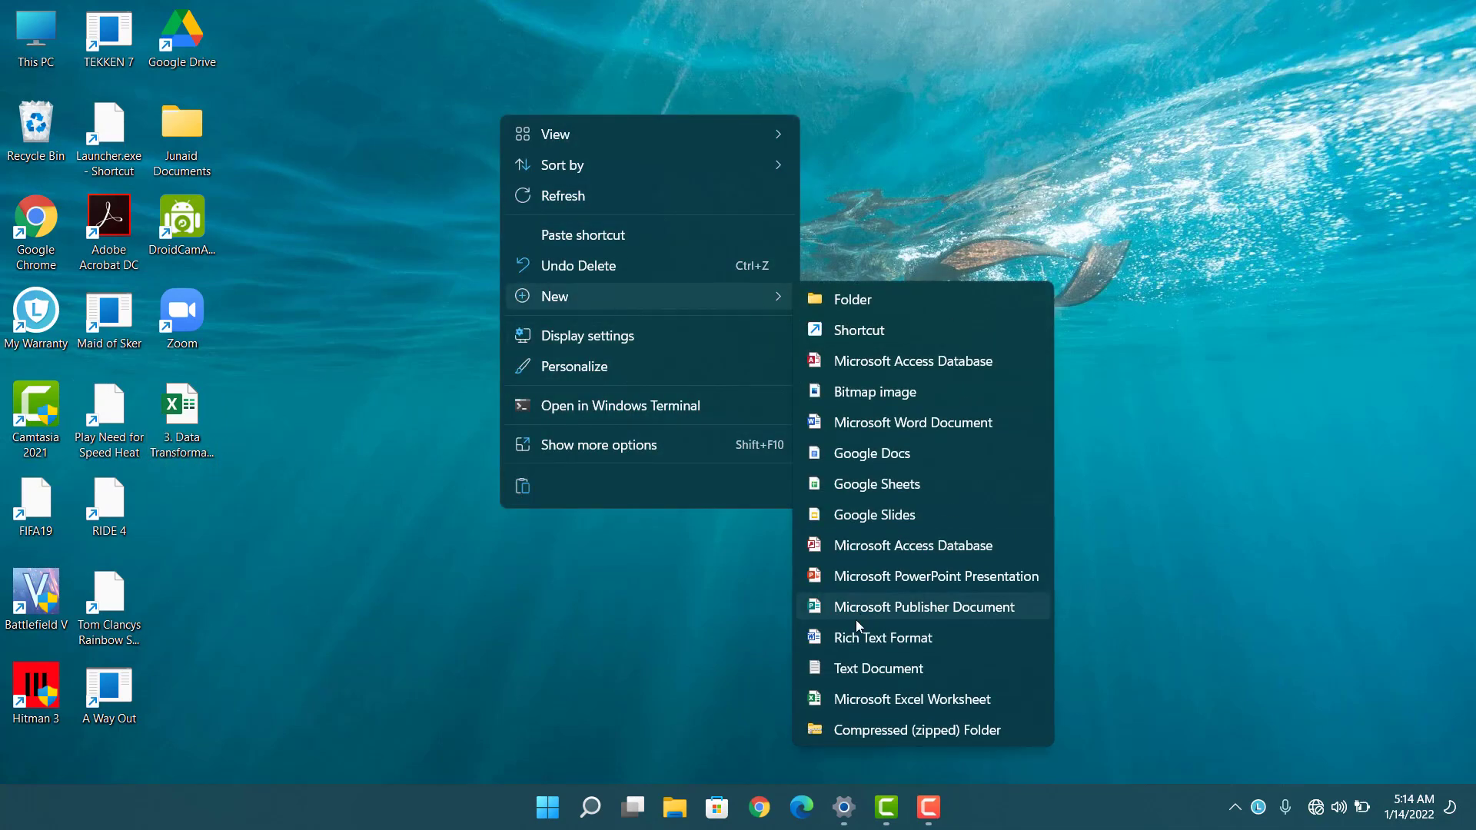
click(860, 696)
text(analysis.xlsx)
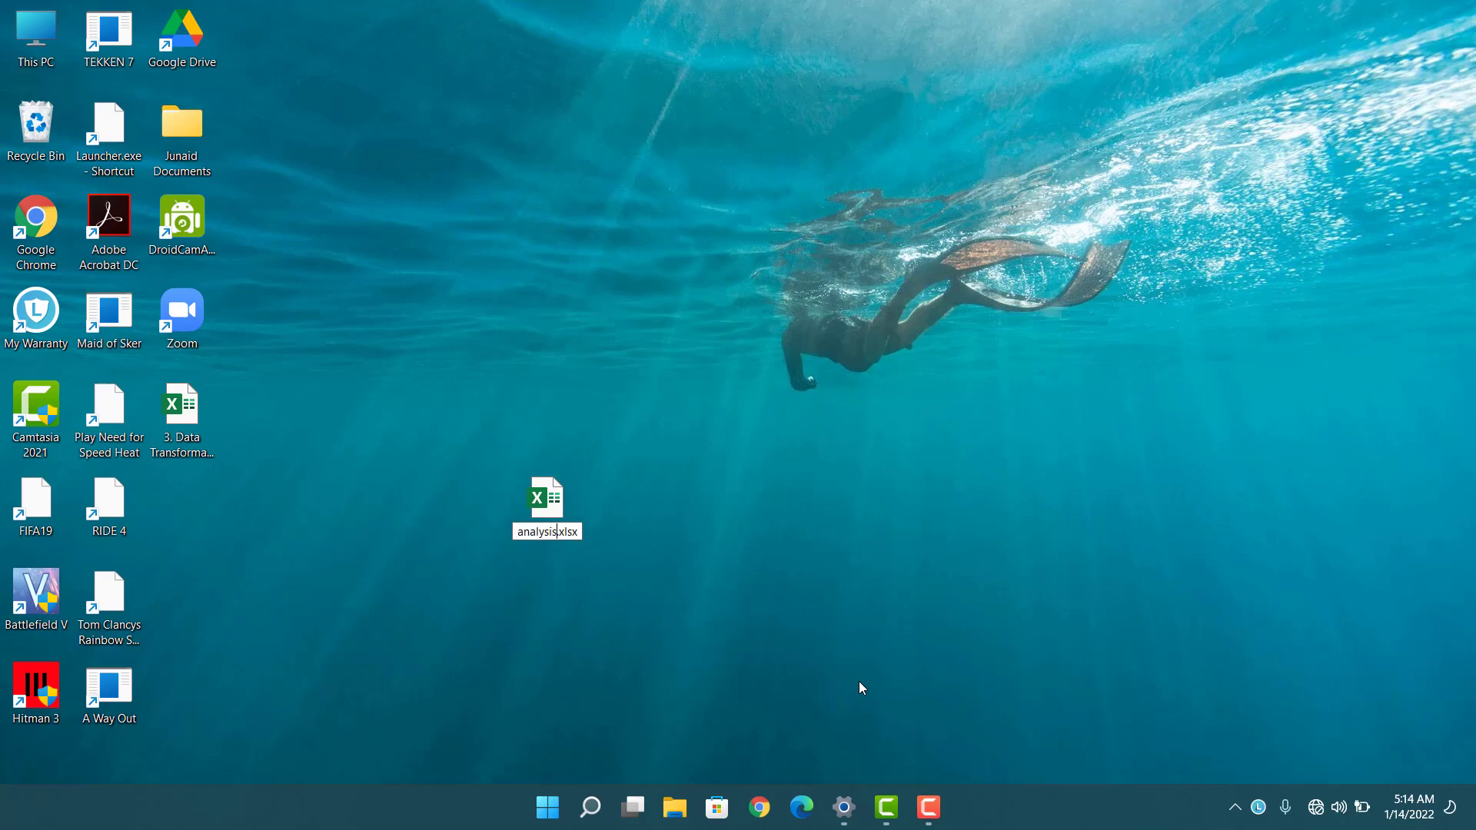
key(Return)
Step: Open the new analysis.xlsx workbook from the desktop
key(Return)
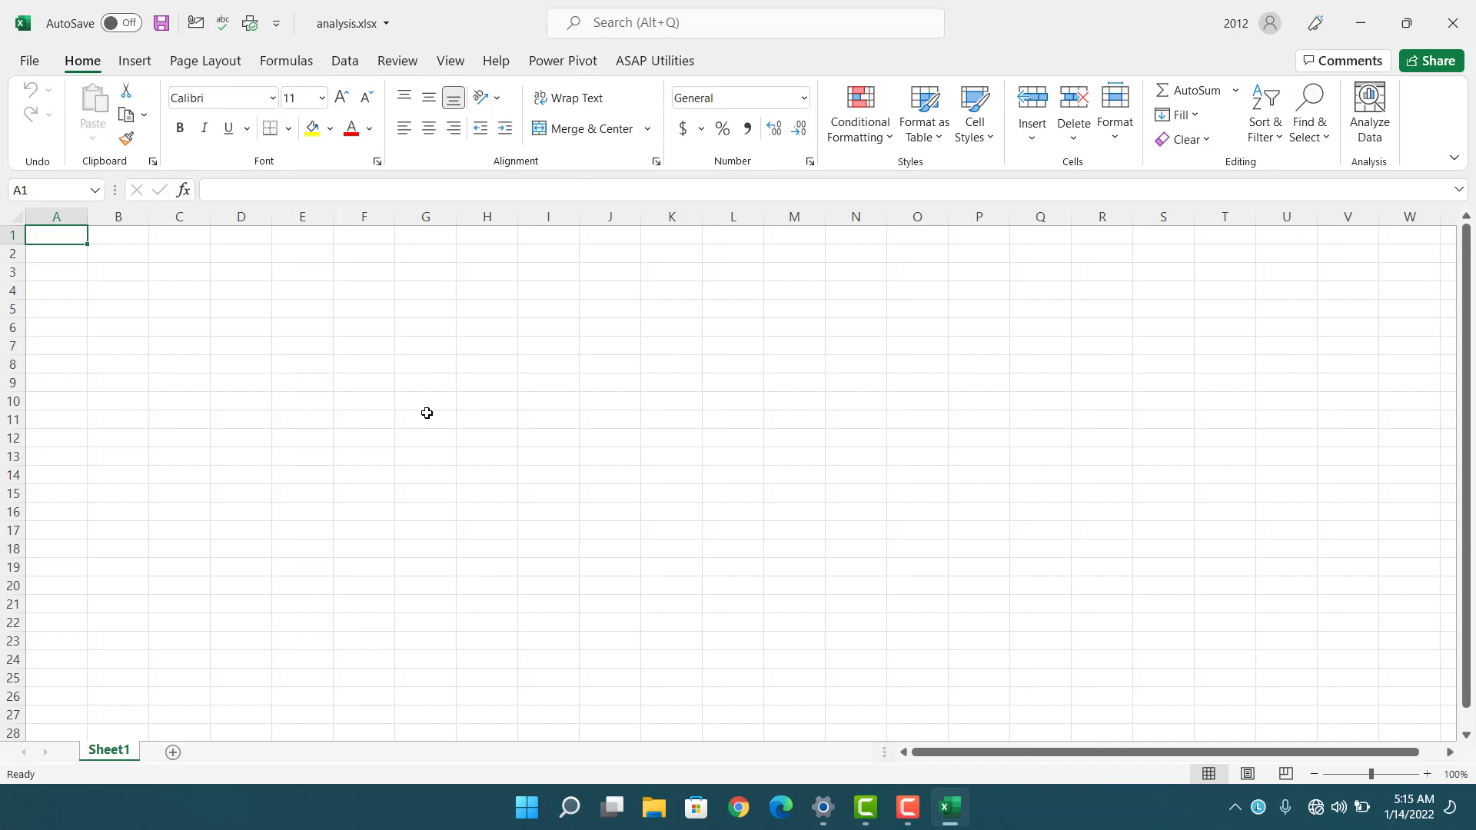
click(425, 419)
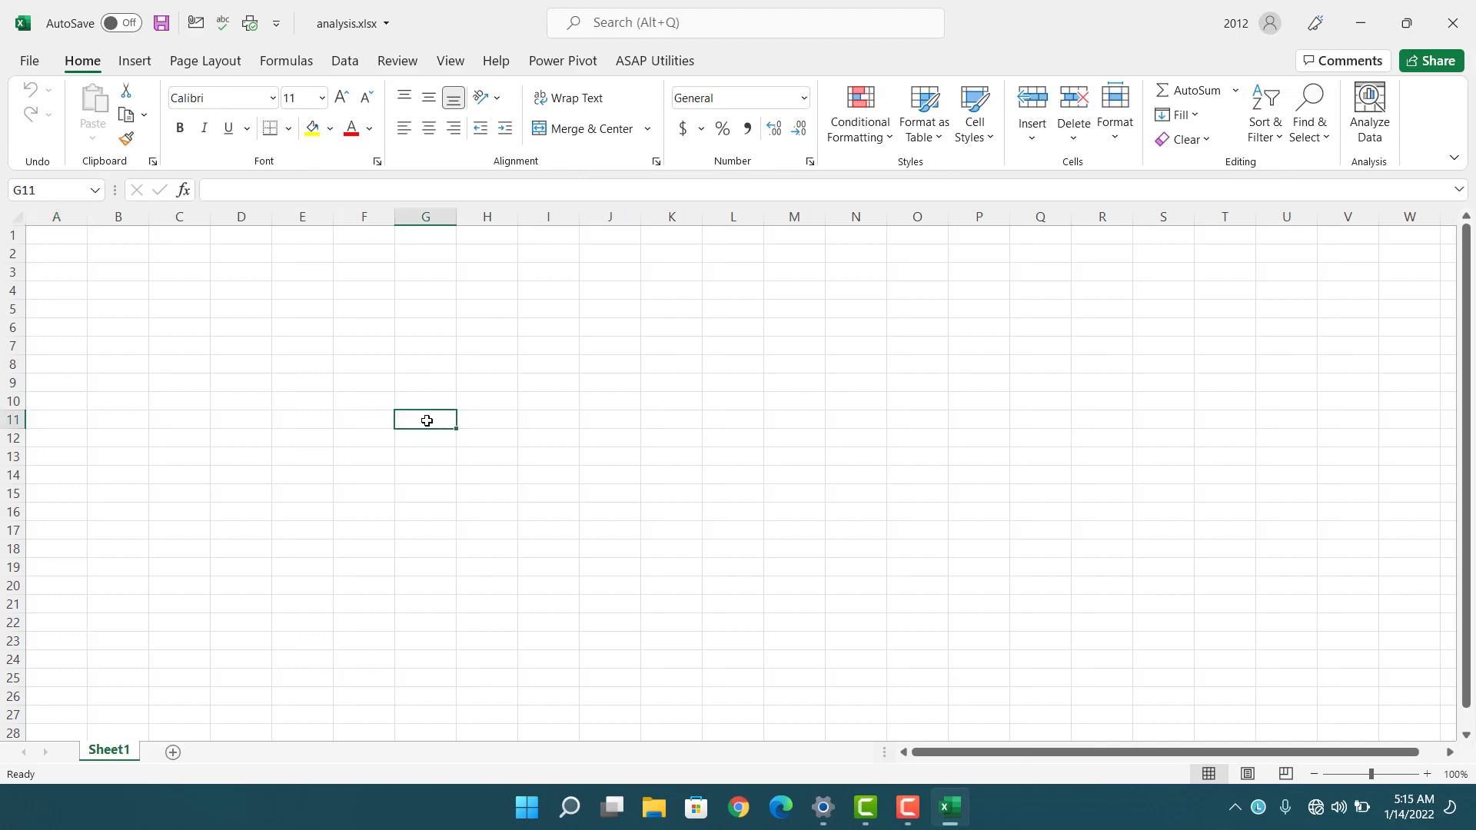
click(438, 460)
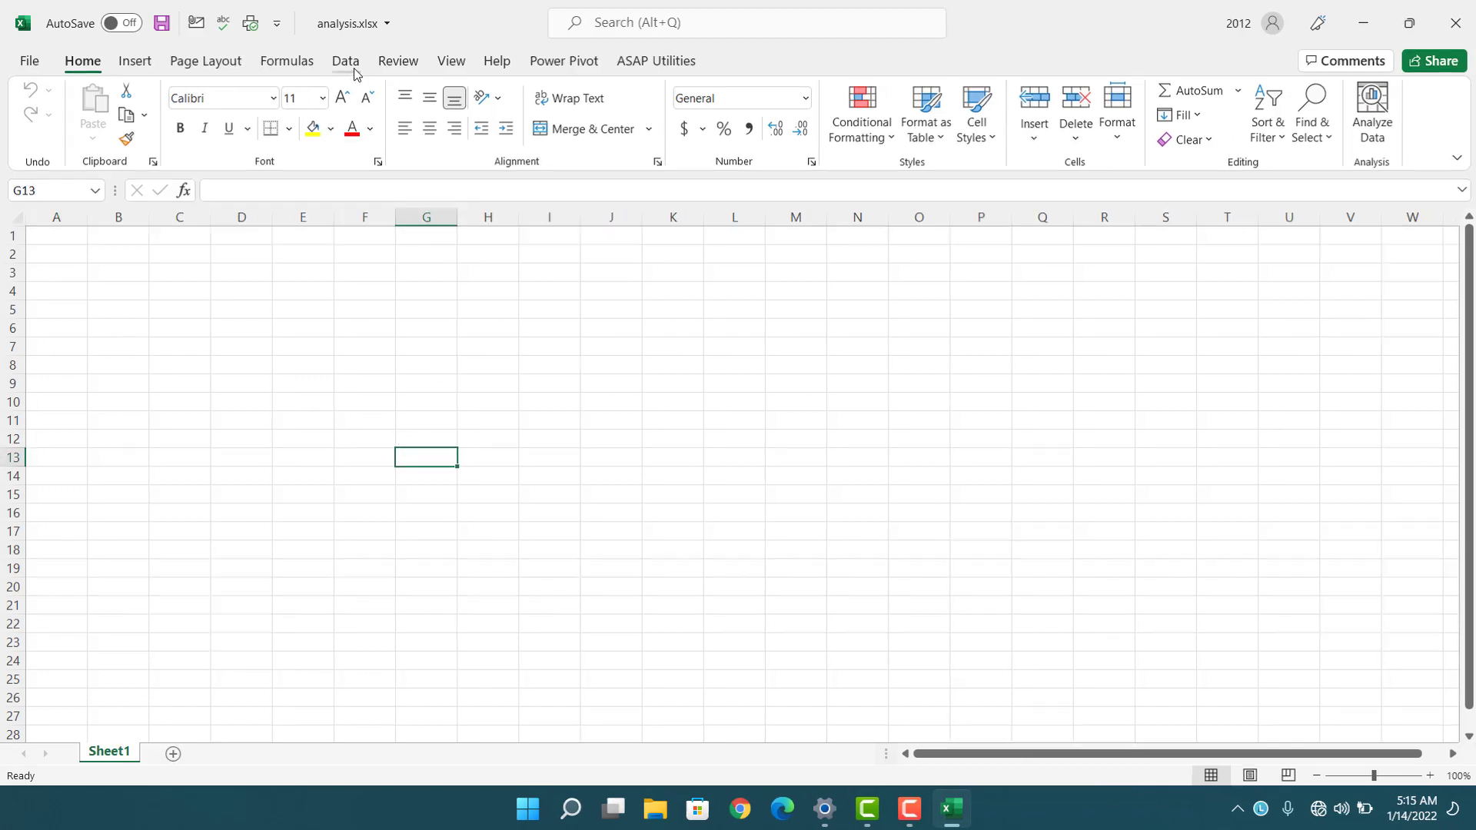
Step: Connect to 3. Data Transformation.xlsx on the desktop as a workbook data source and preview its 2016 sheet
click(346, 62)
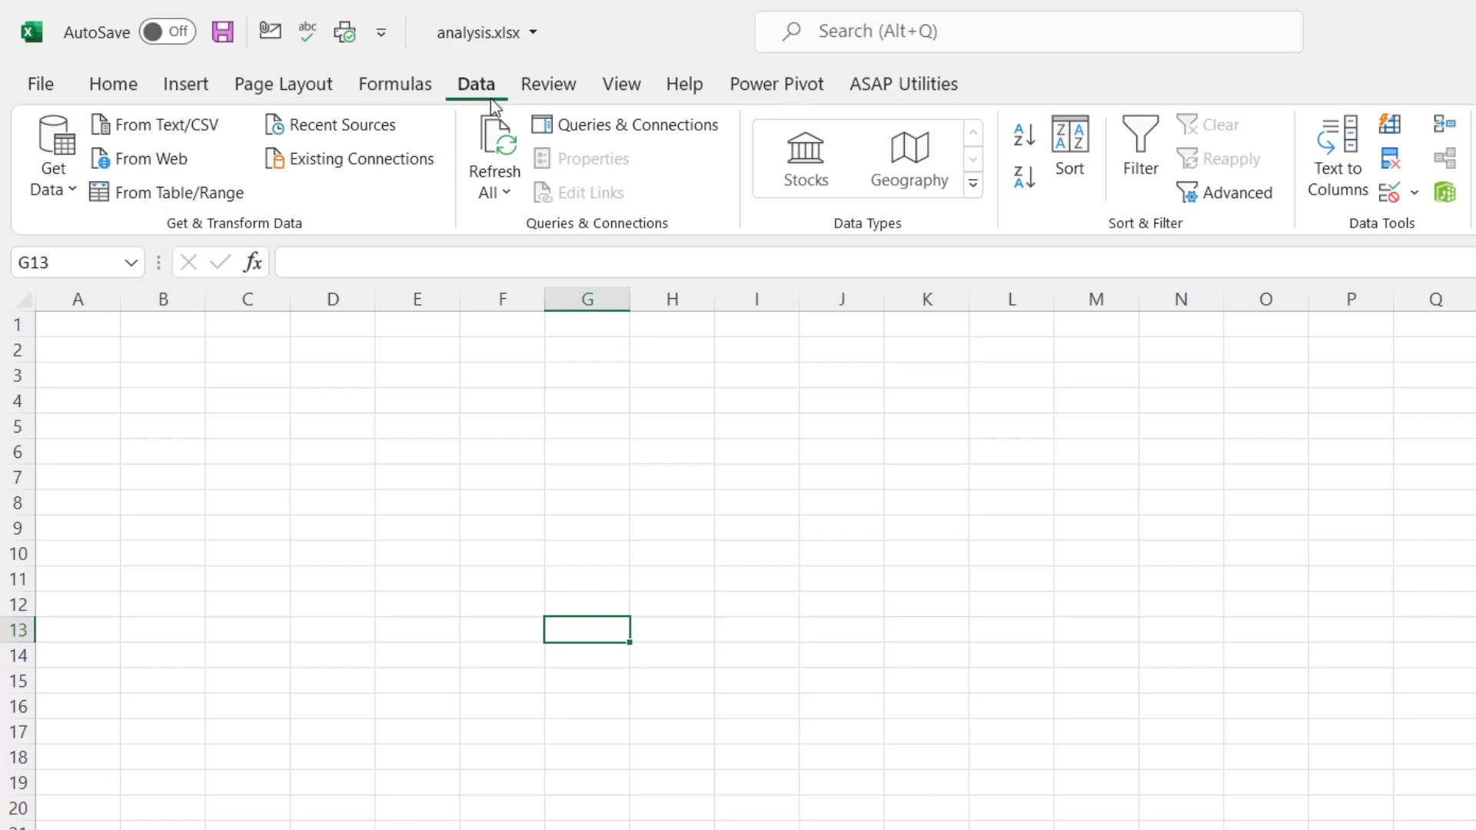
click(61, 190)
mouse_move(126, 245)
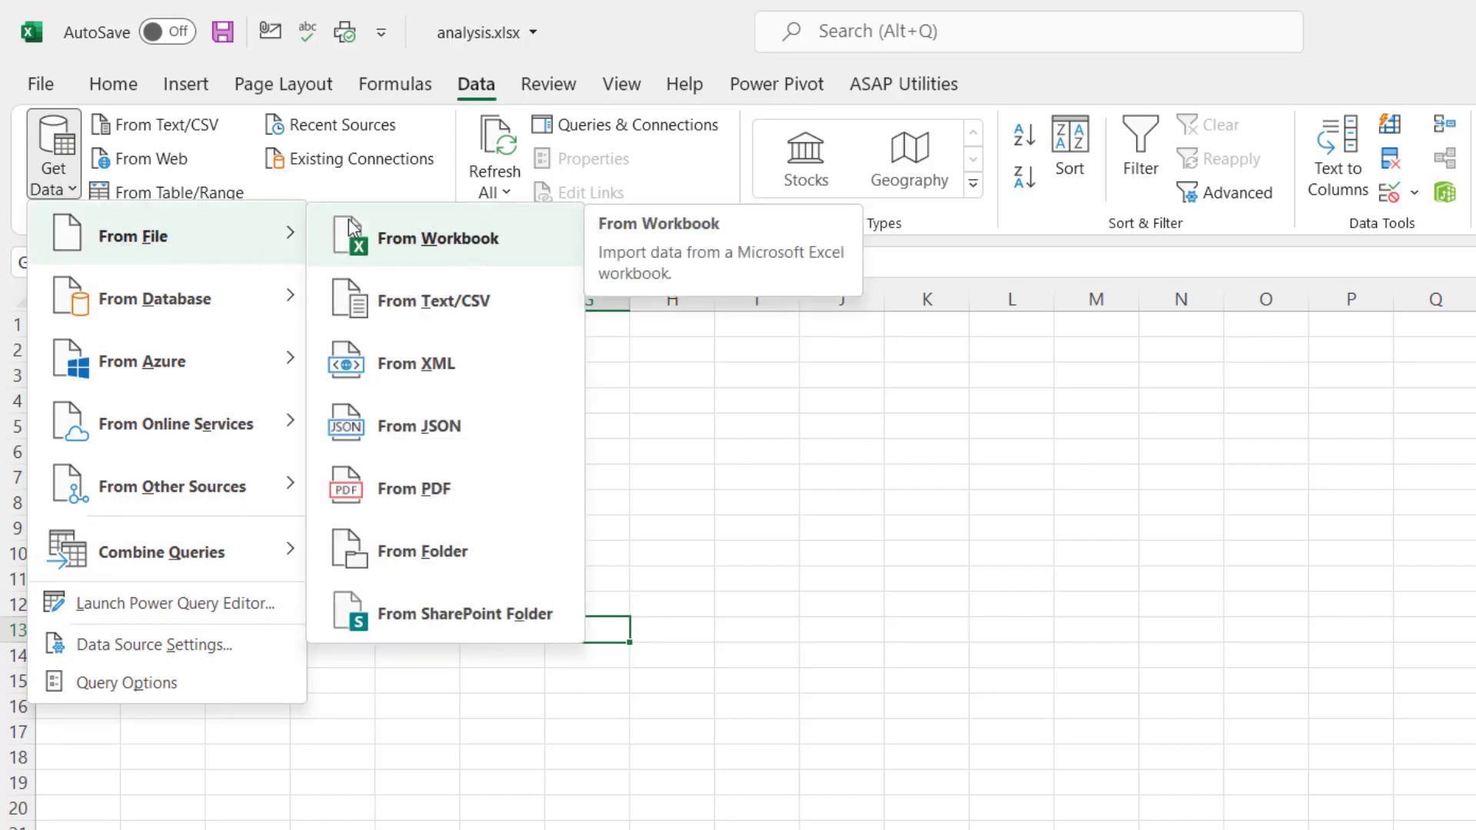
click(488, 247)
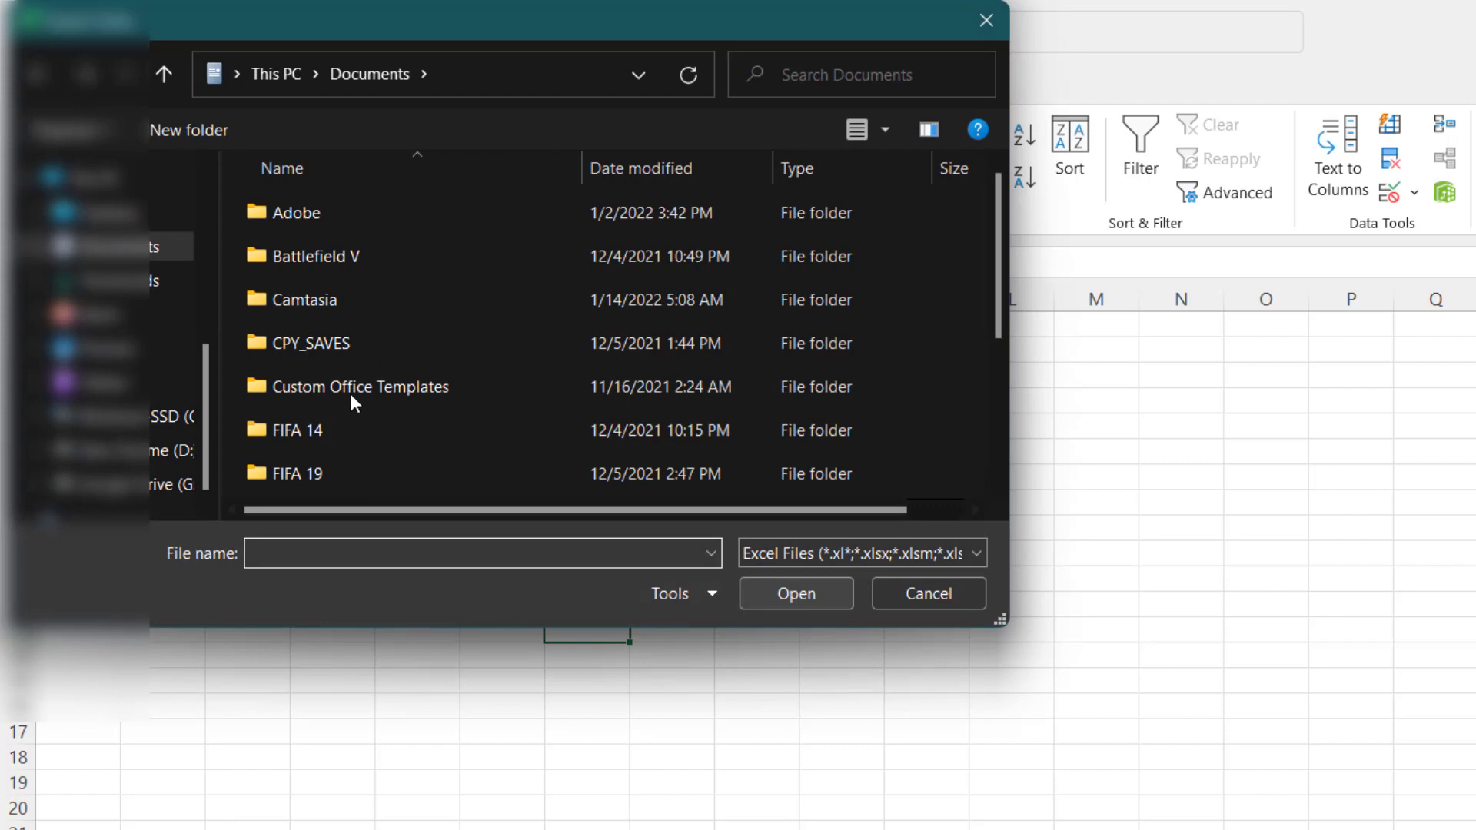
click(149, 221)
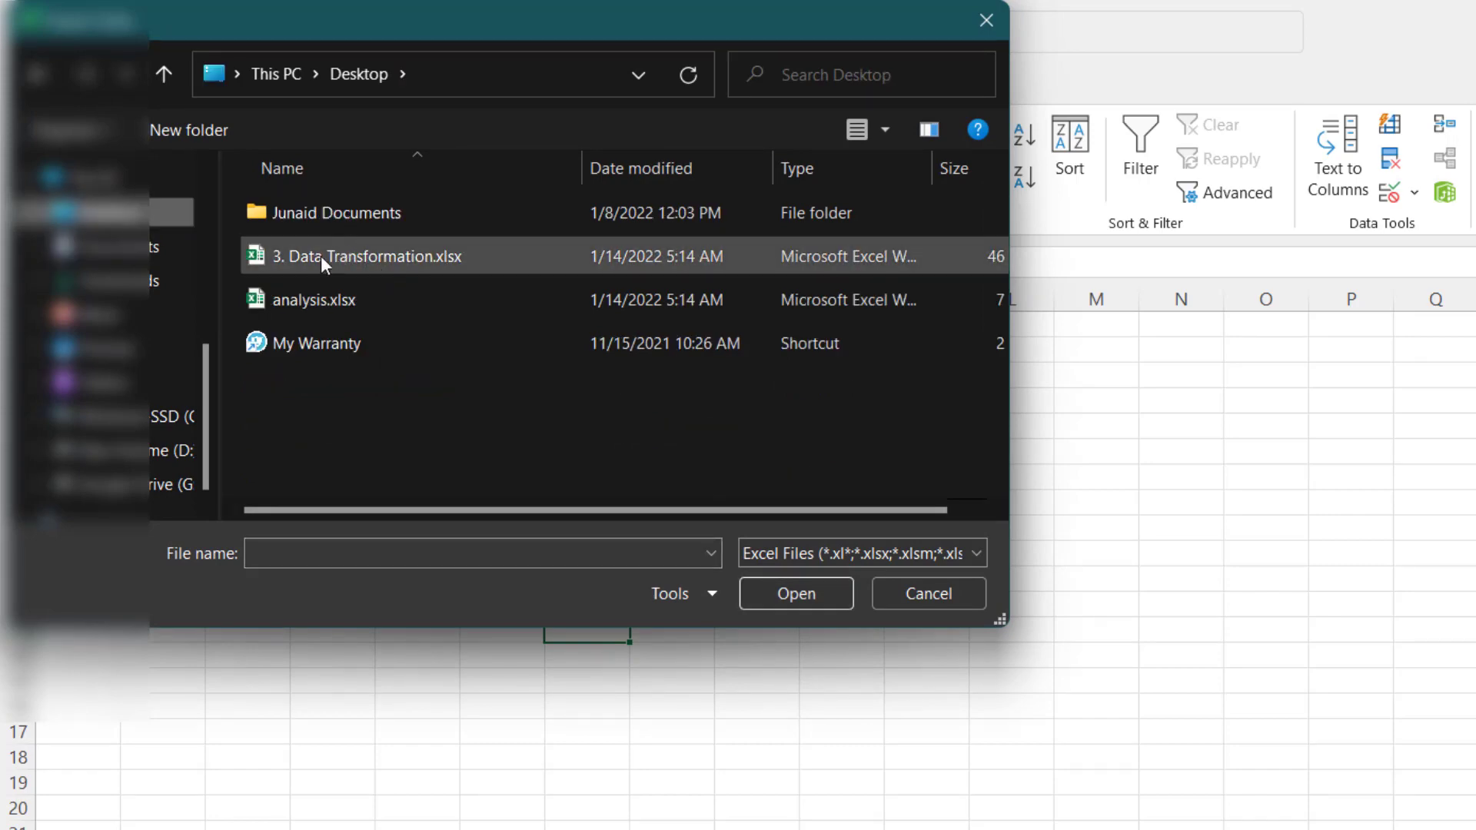
double_click(347, 259)
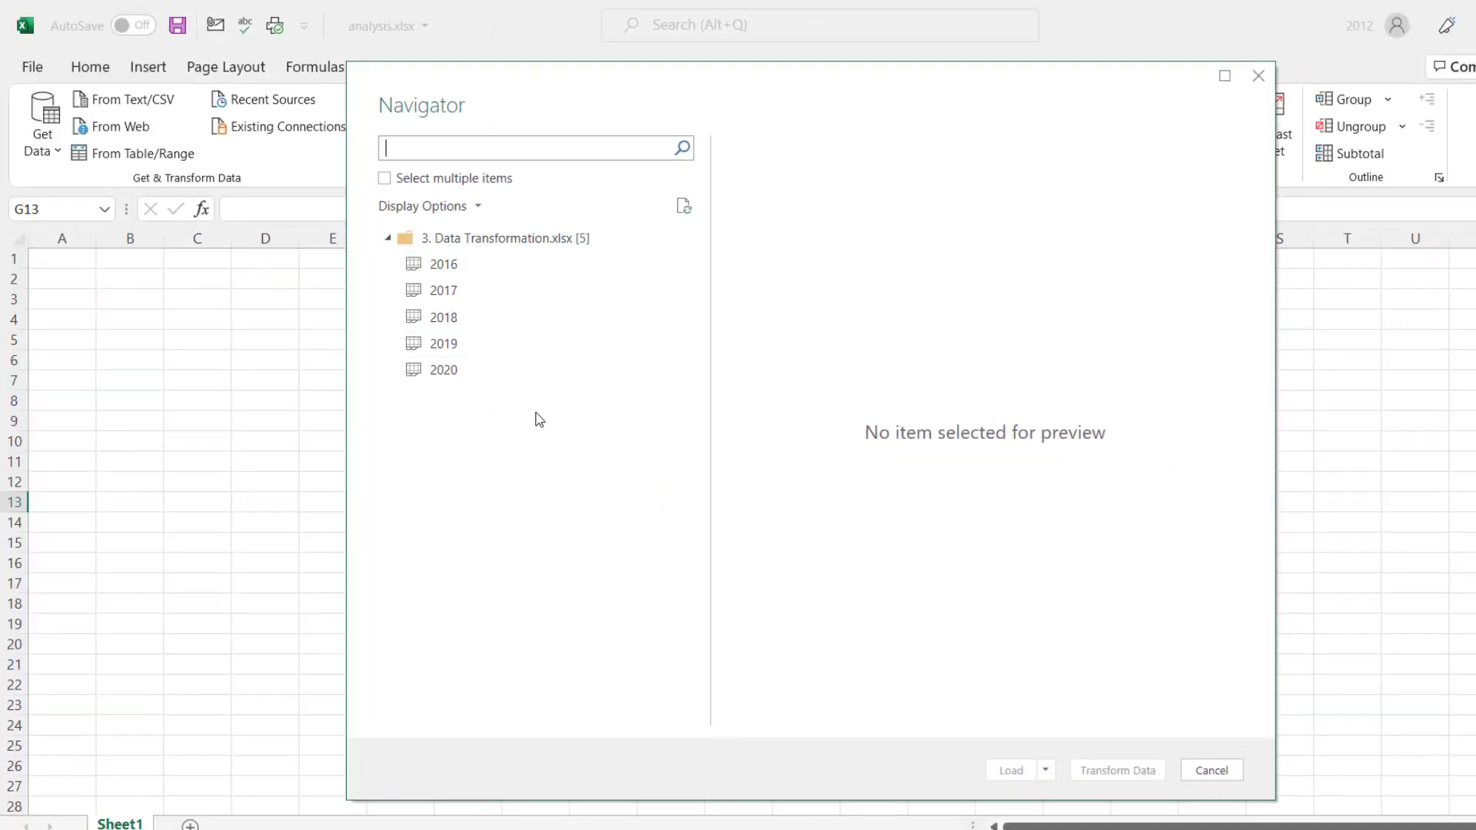
click(458, 266)
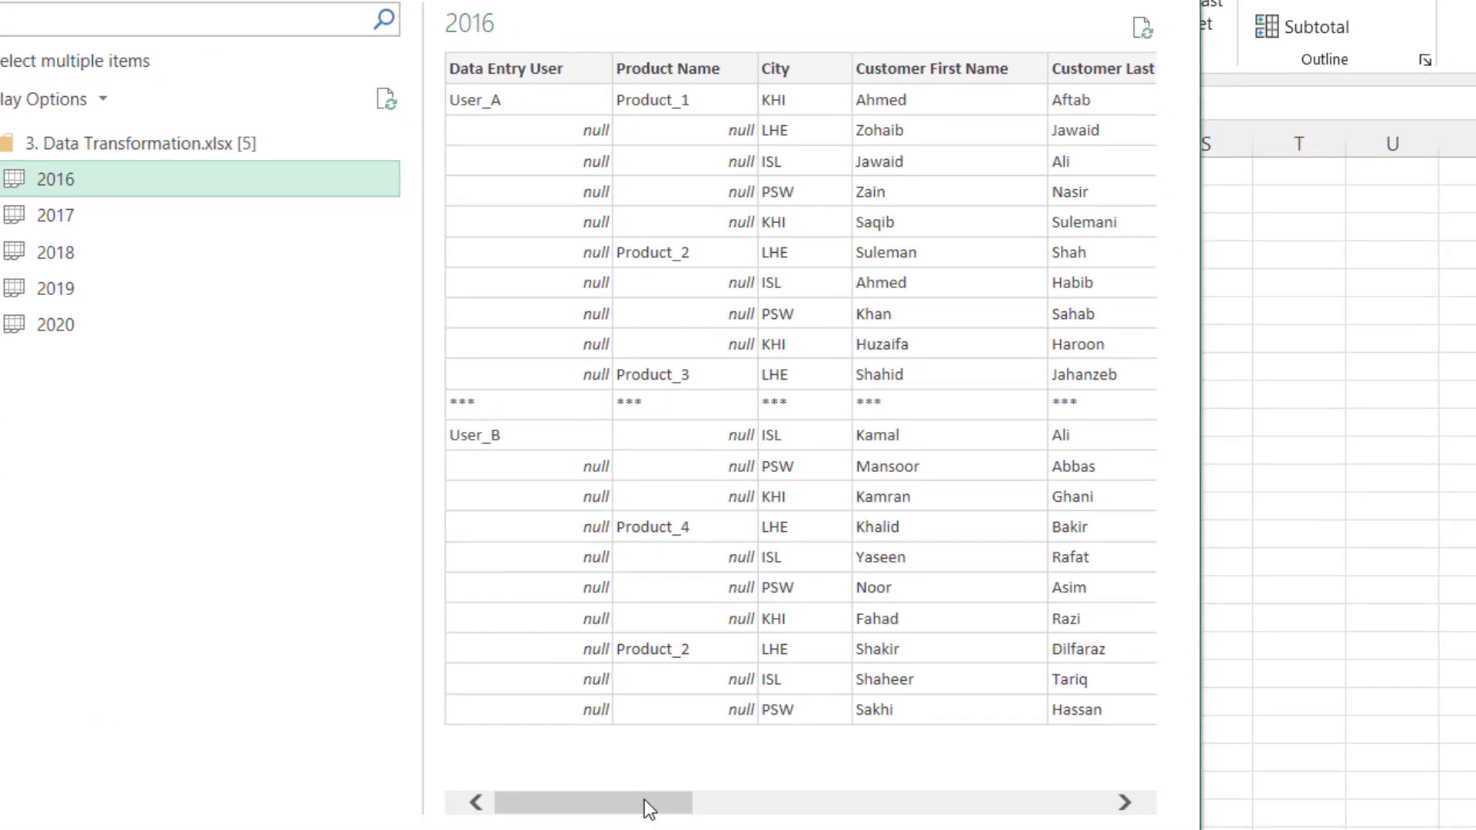
Step: Preview the 2017, 2018, 2019 and 2020 sheets to compare their column layout with the 2016 sheet
drag(872, 715, 976, 696)
drag(790, 775, 639, 764)
click(126, 215)
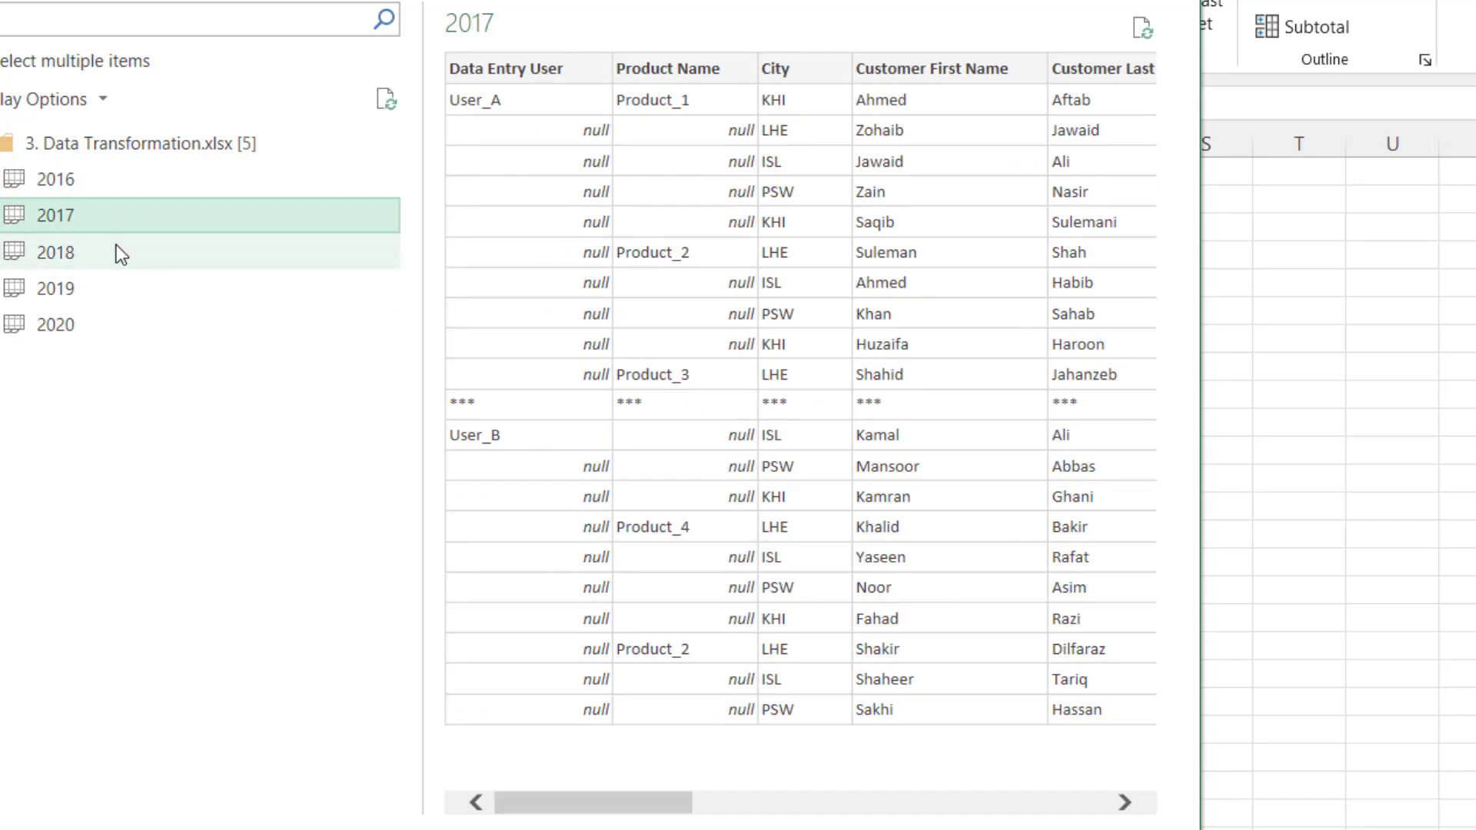
click(115, 252)
click(107, 290)
click(95, 314)
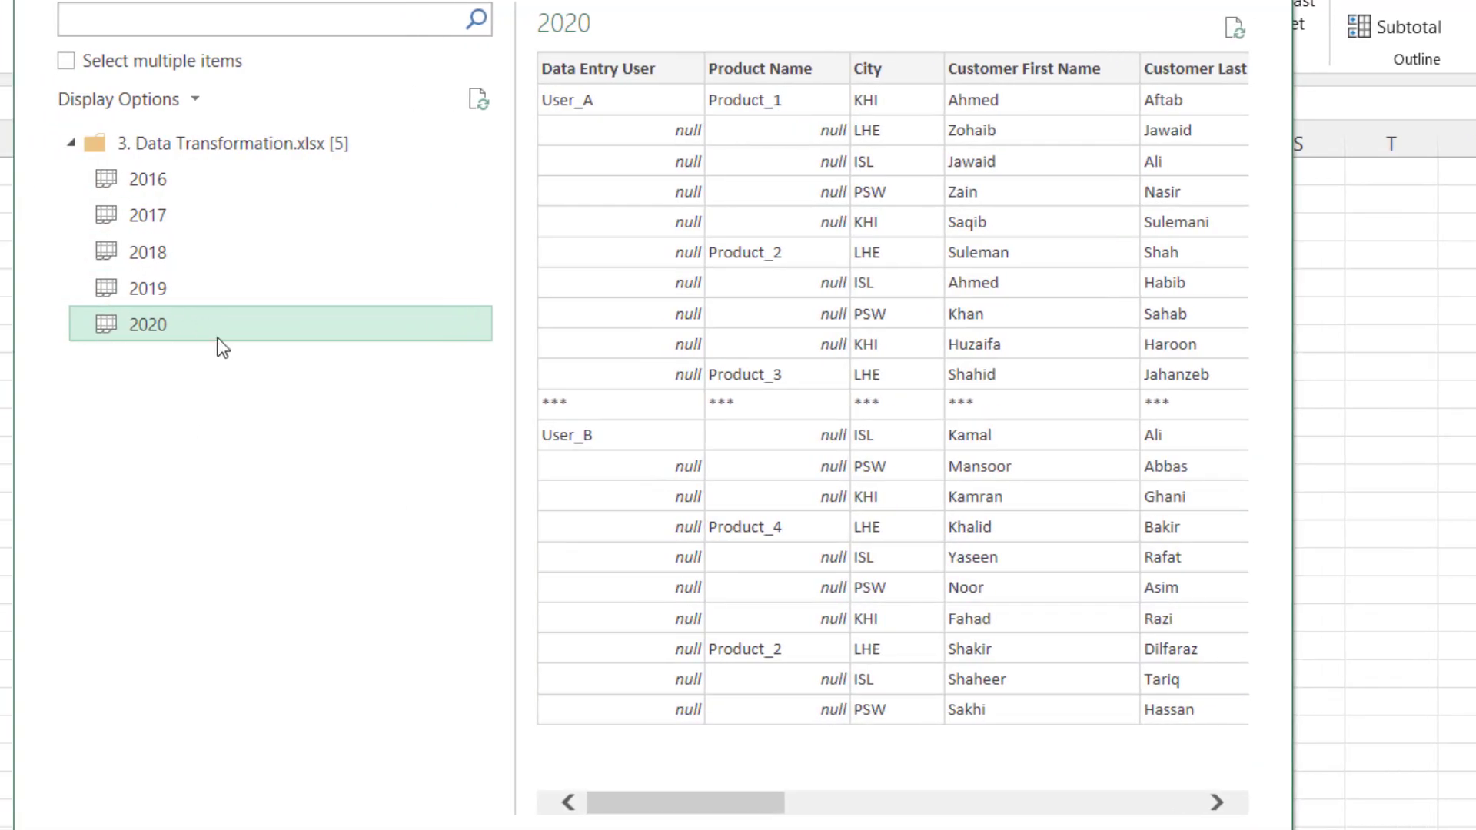
Step: Select the whole 3. Data Transformation.xlsx workbook instead of a single sheet and open it for transformation in Power Query Editor
click(178, 147)
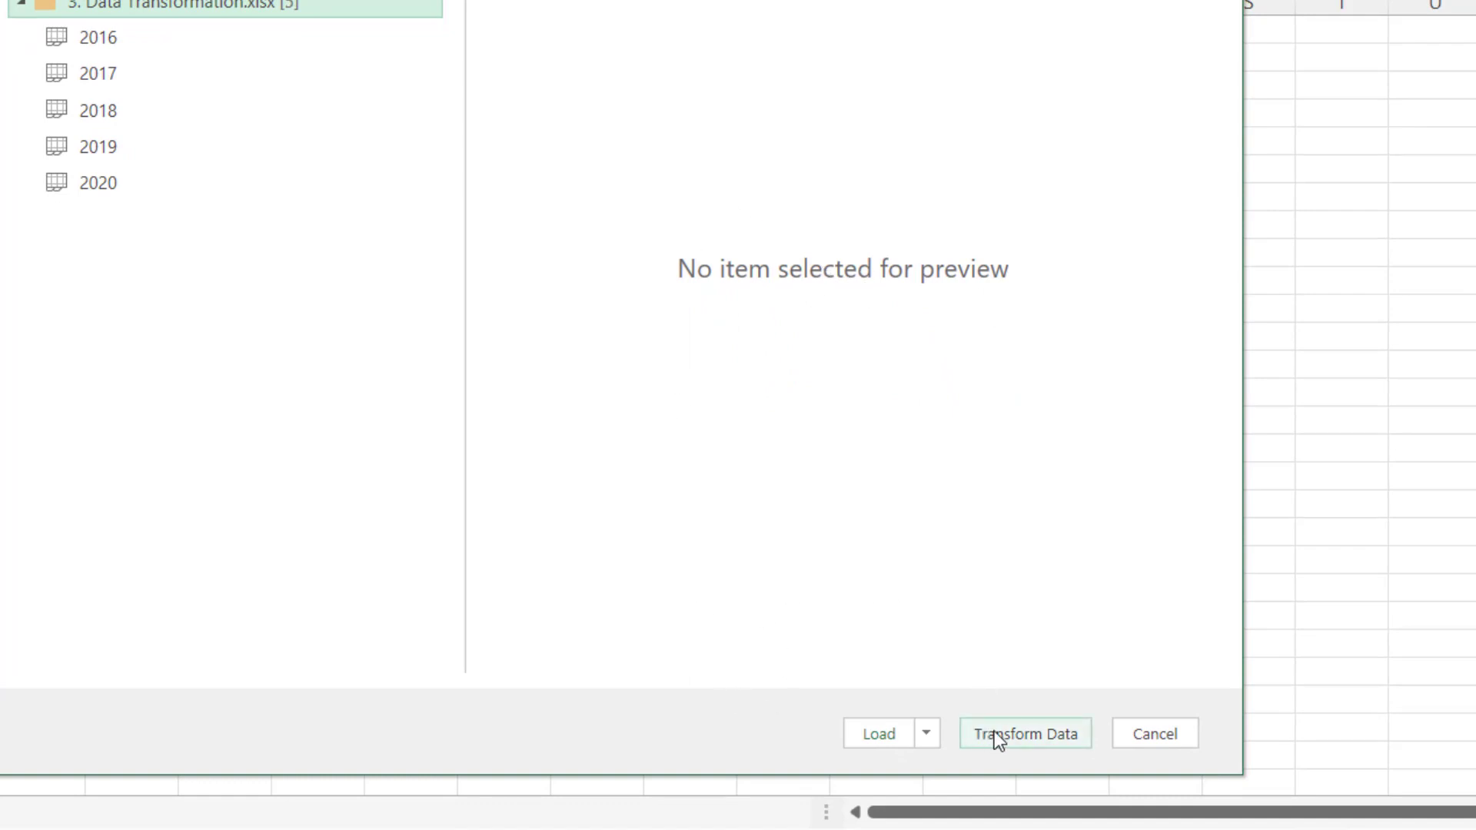
click(1026, 734)
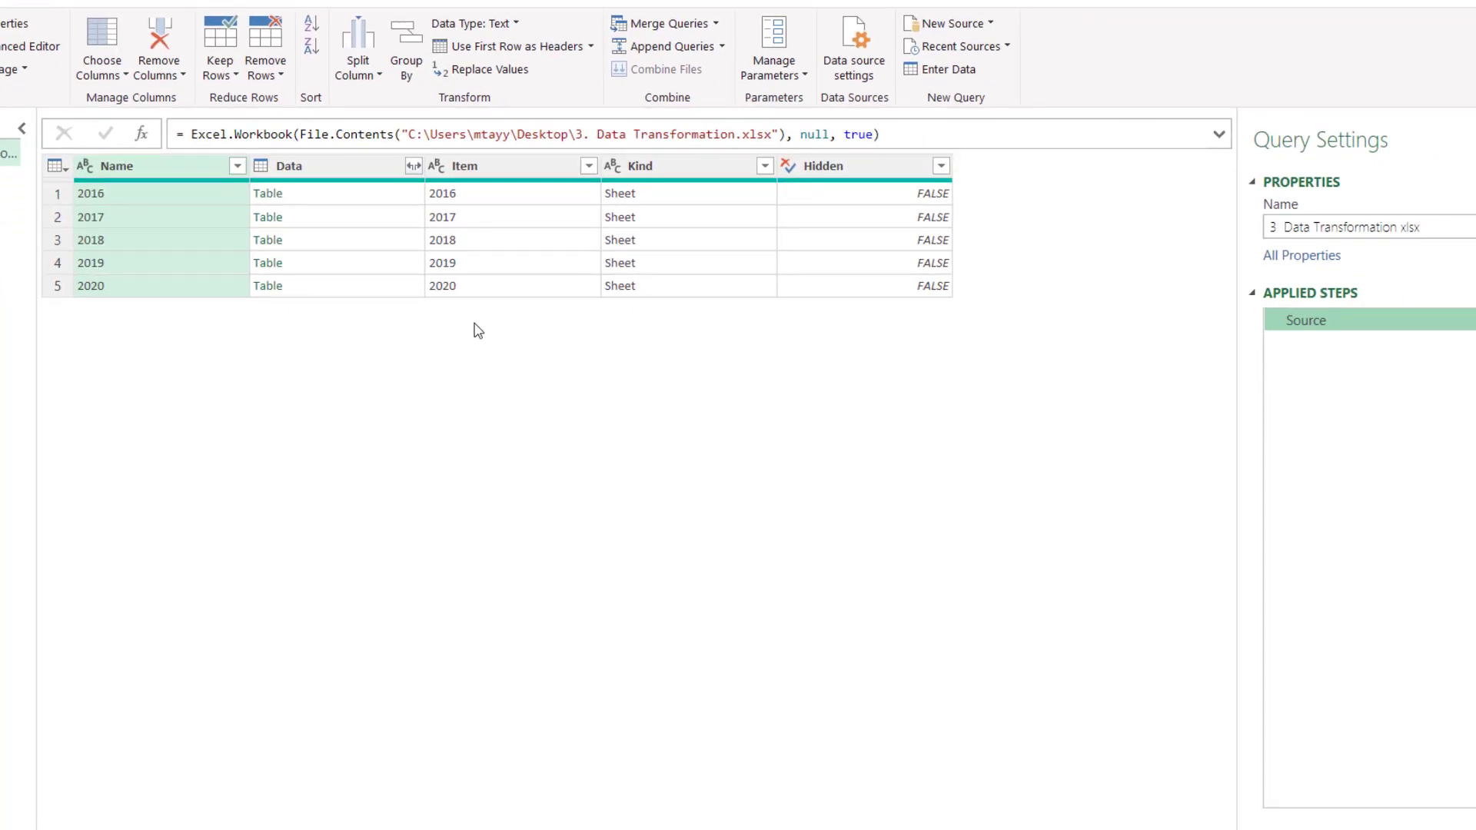
Step: Keep only the Name and Data columns of the query and place Name before Data
click(306, 165)
ctrl+click(110, 163)
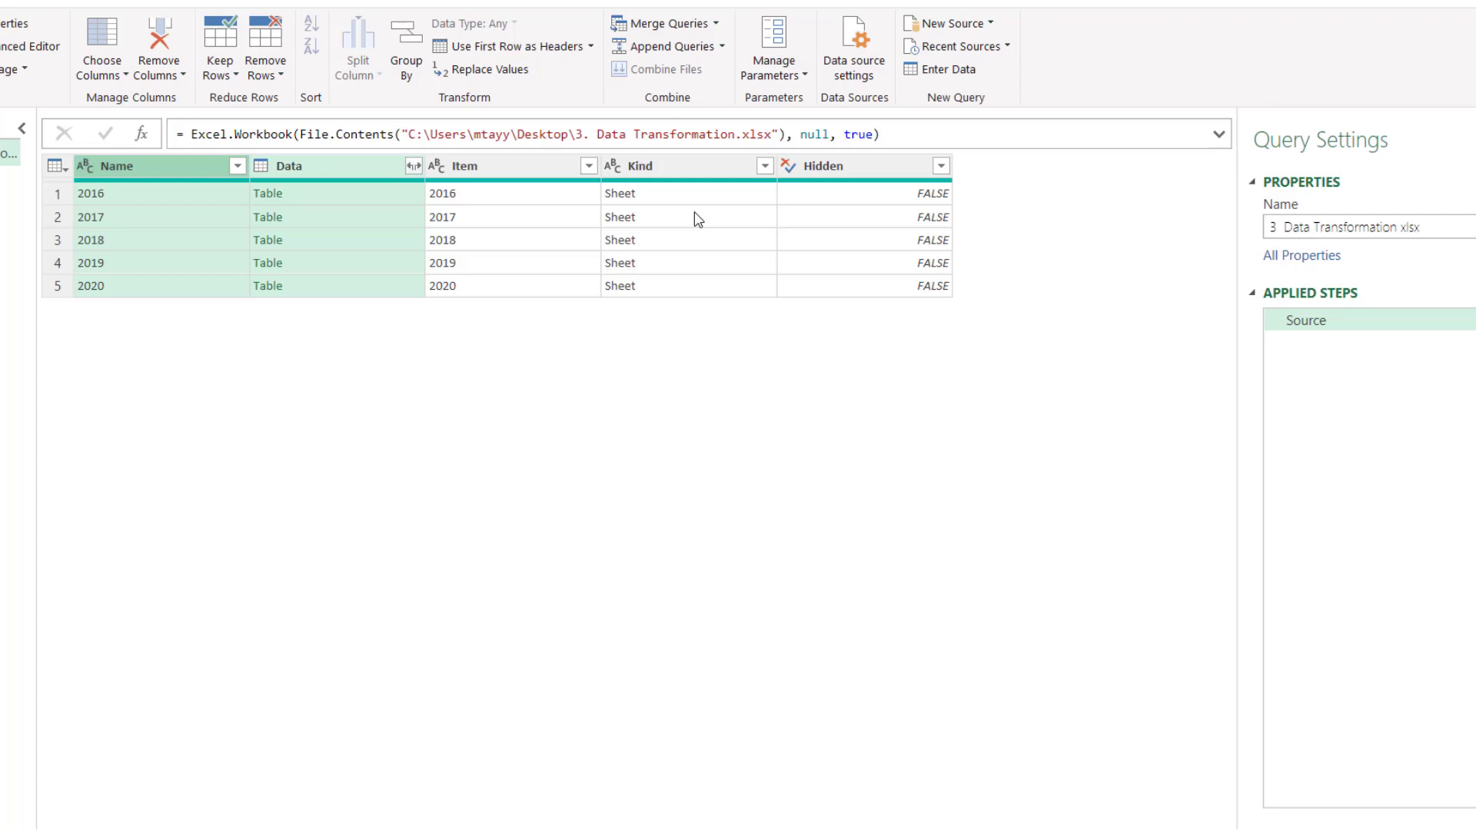
right_click(312, 164)
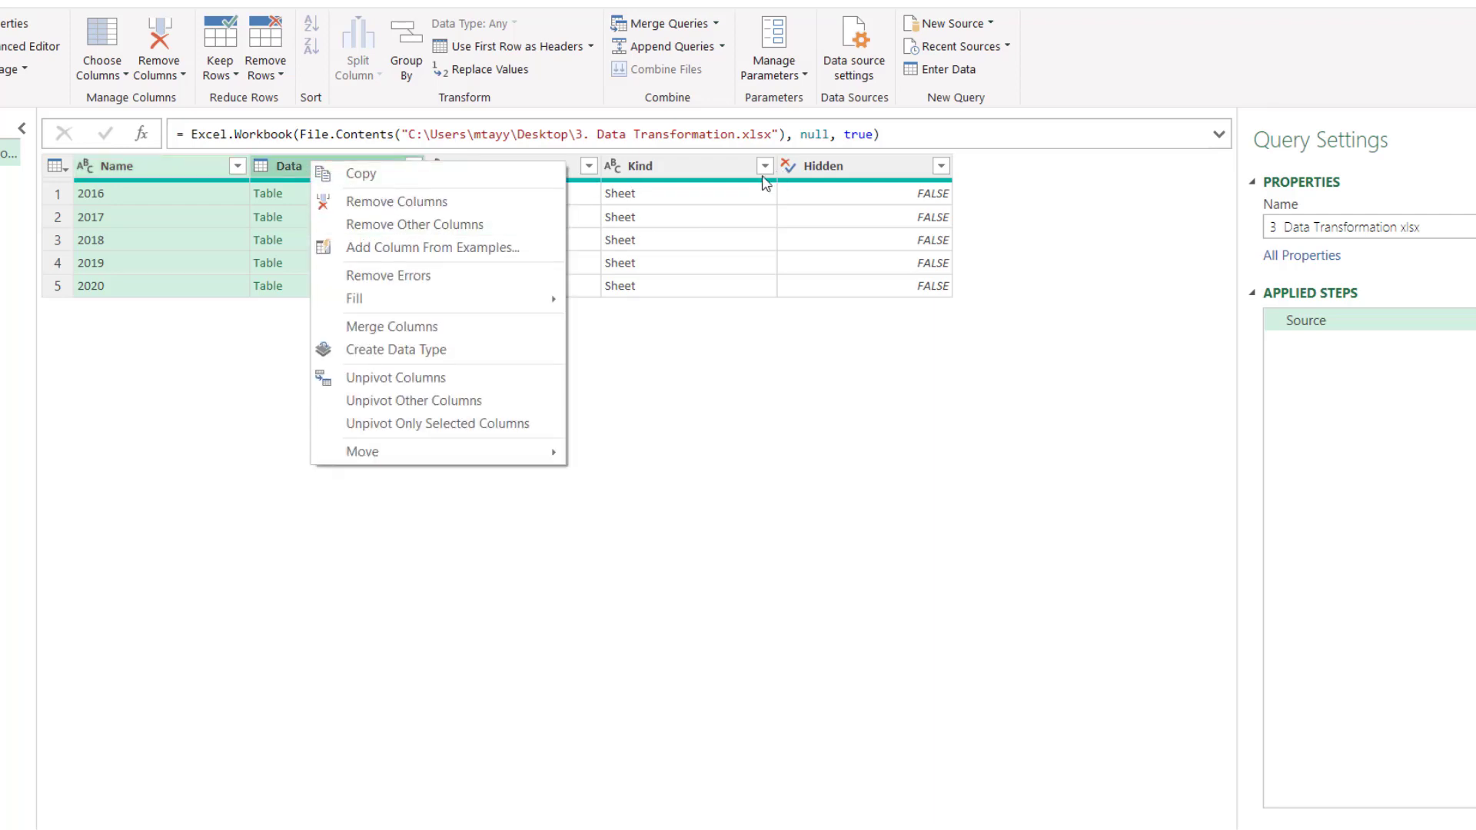
click(413, 232)
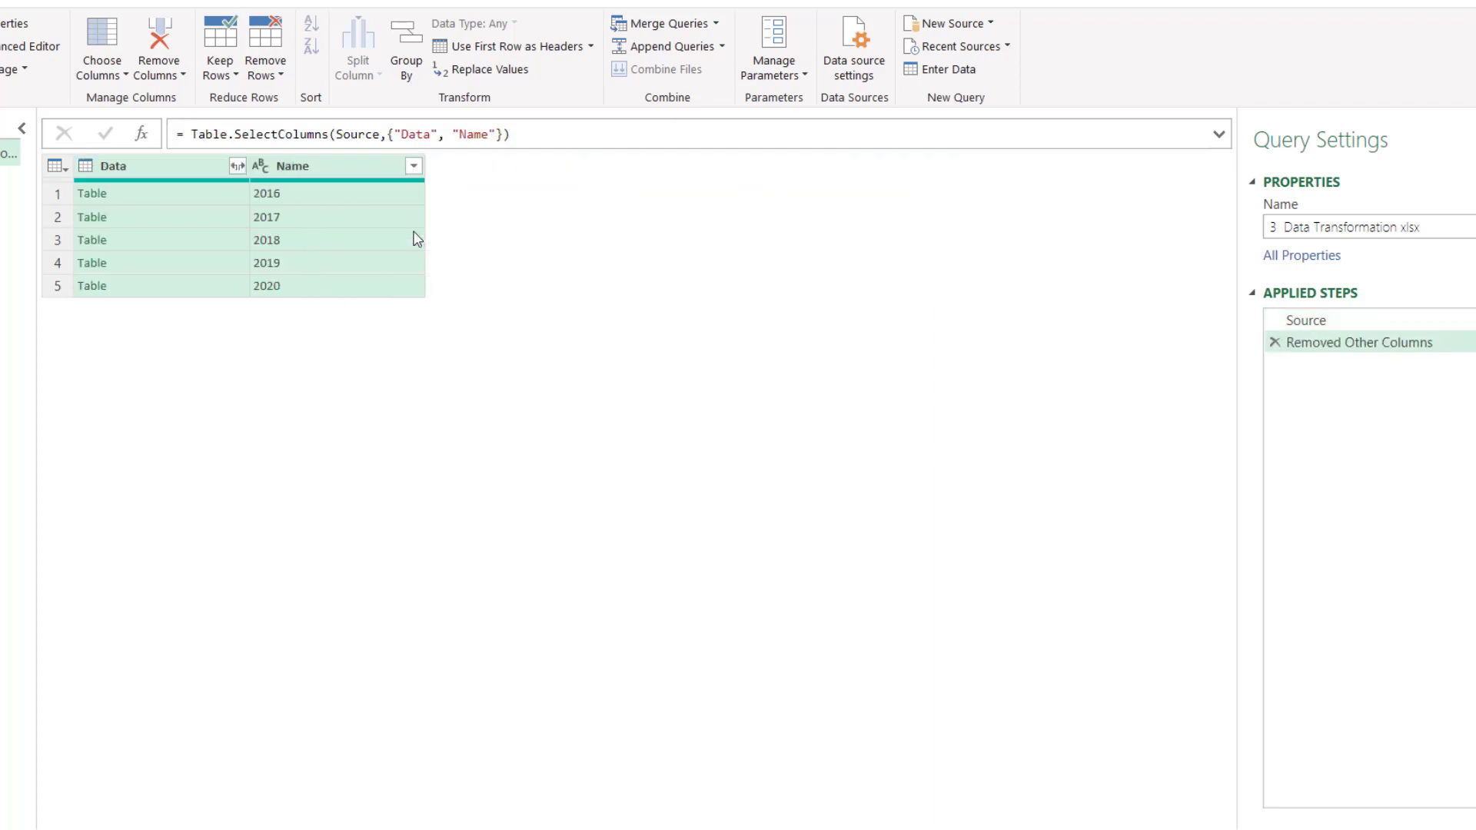
click(357, 220)
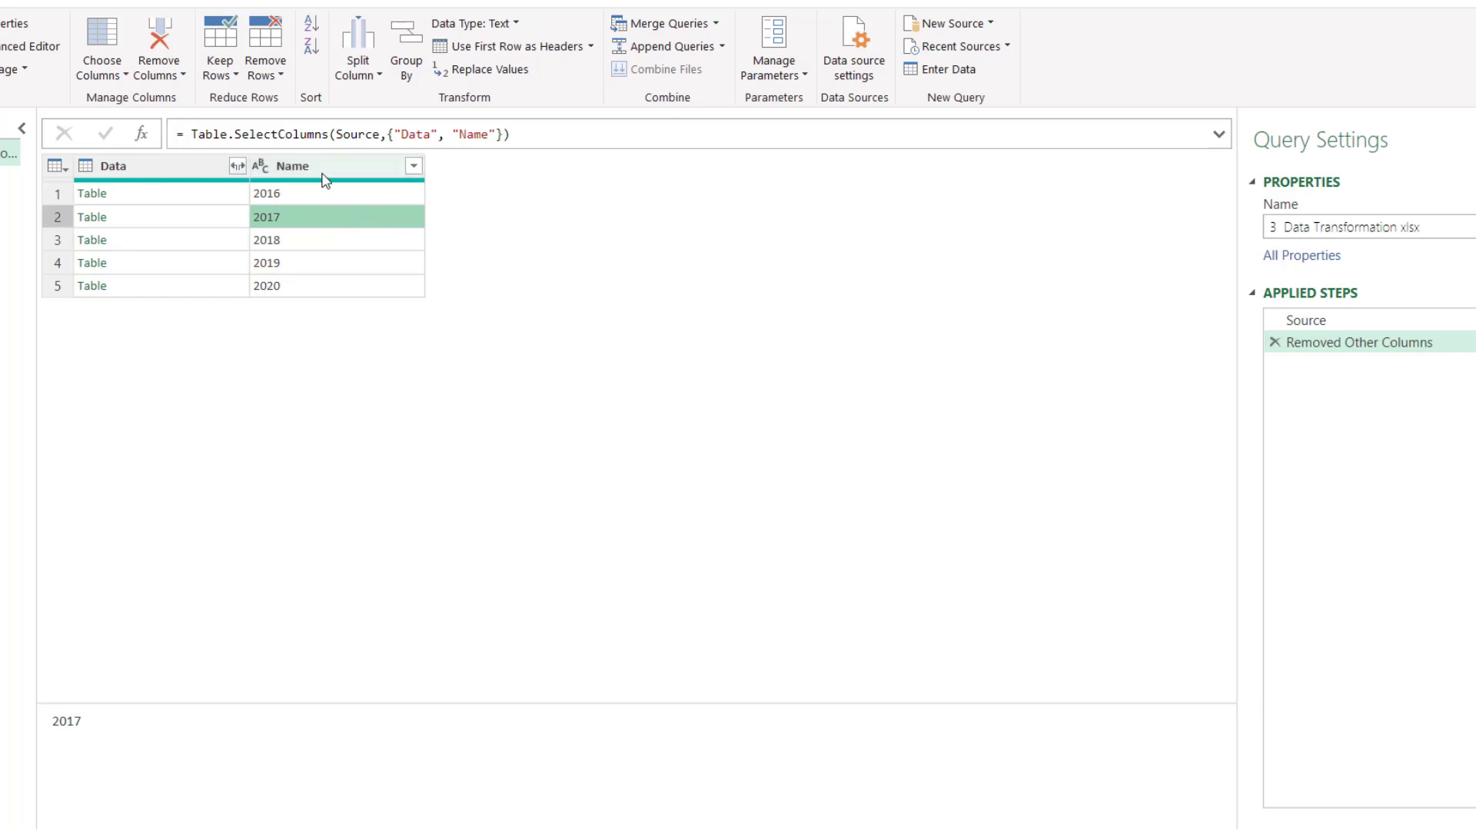
drag(325, 179, 180, 185)
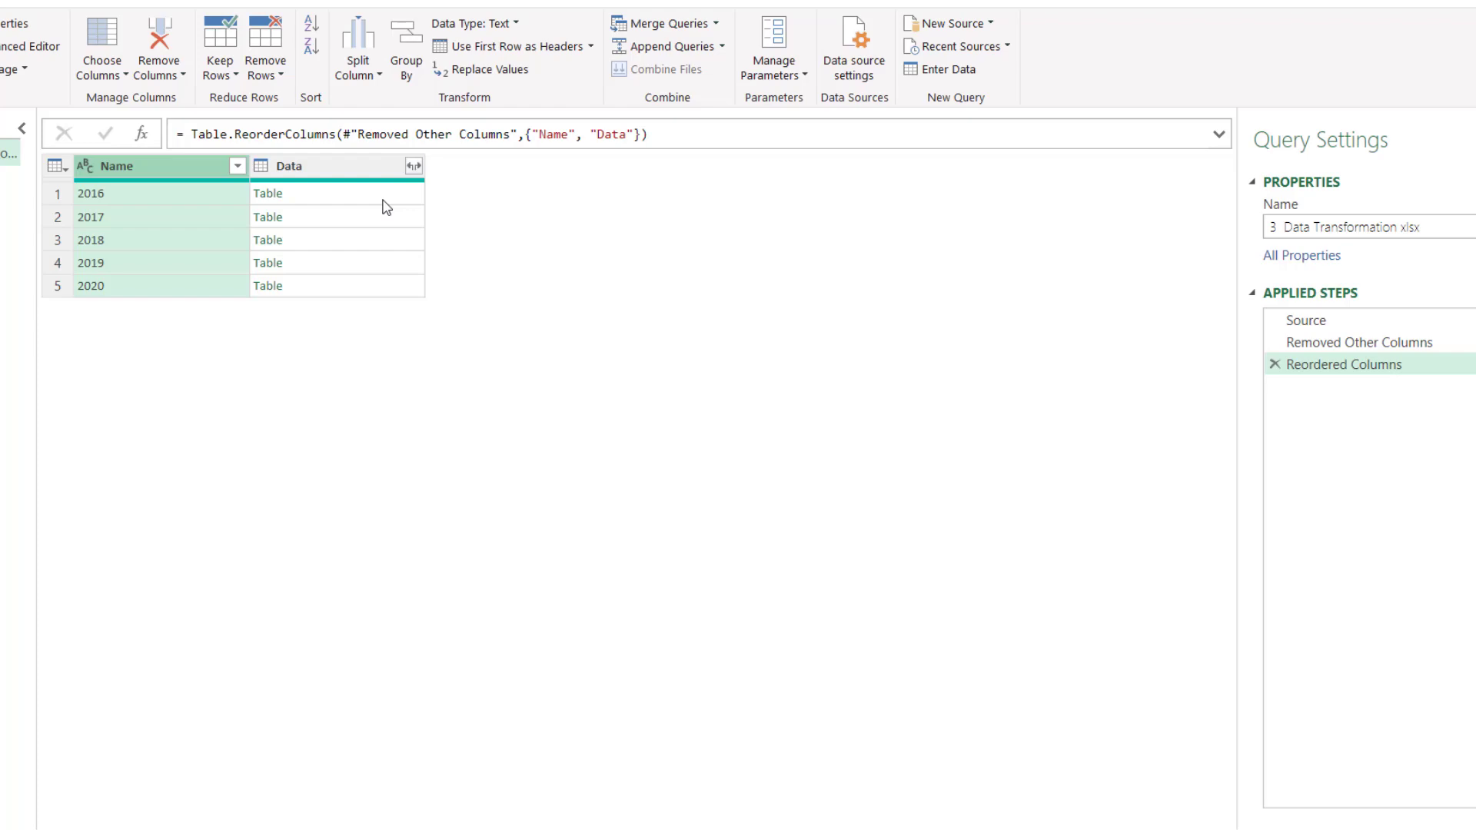
Step: Add a custom column named Custom with the formula Table.PromoteHeaders([Data])
click(143, 33)
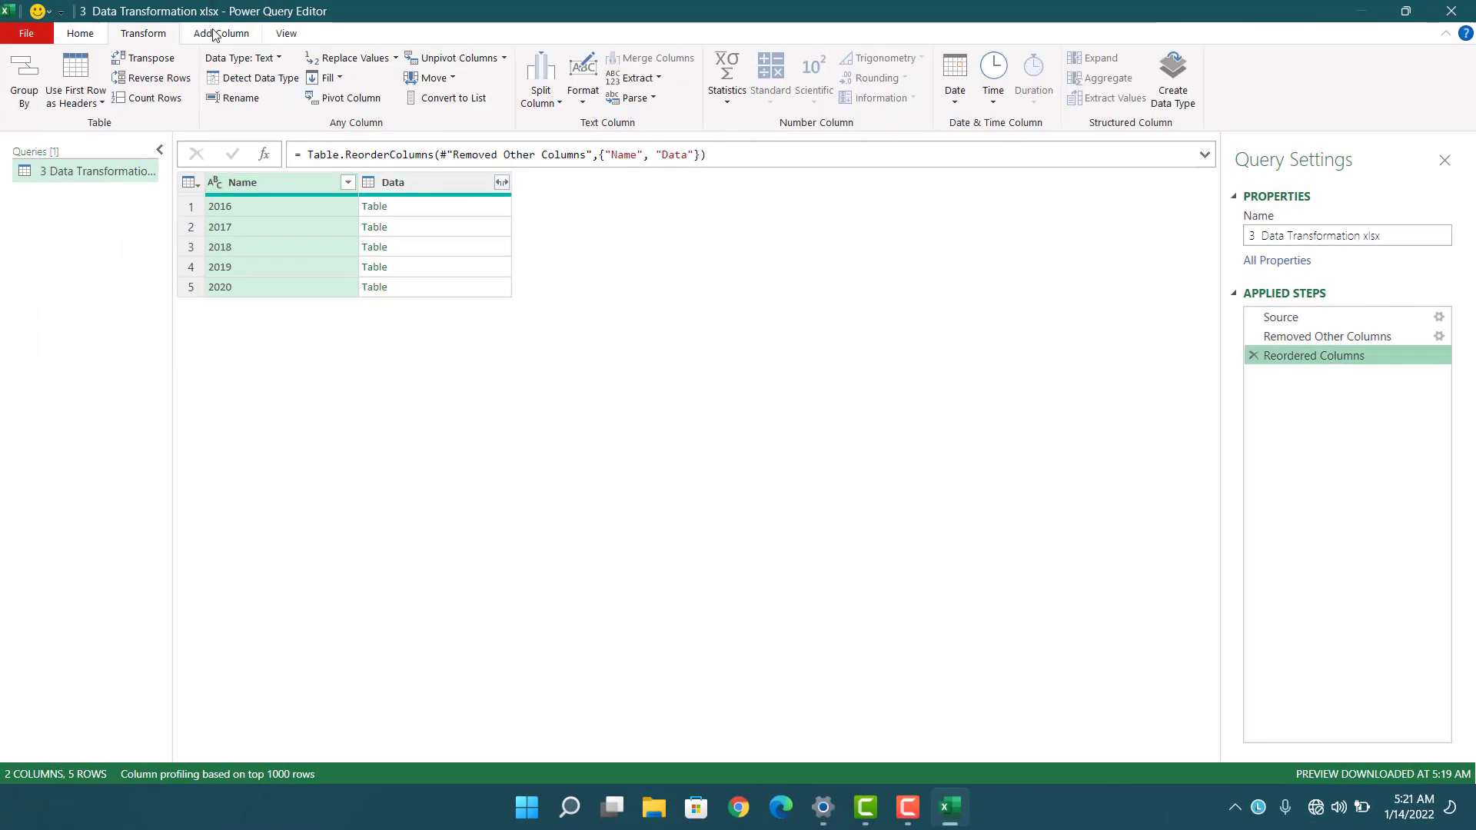
click(394, 180)
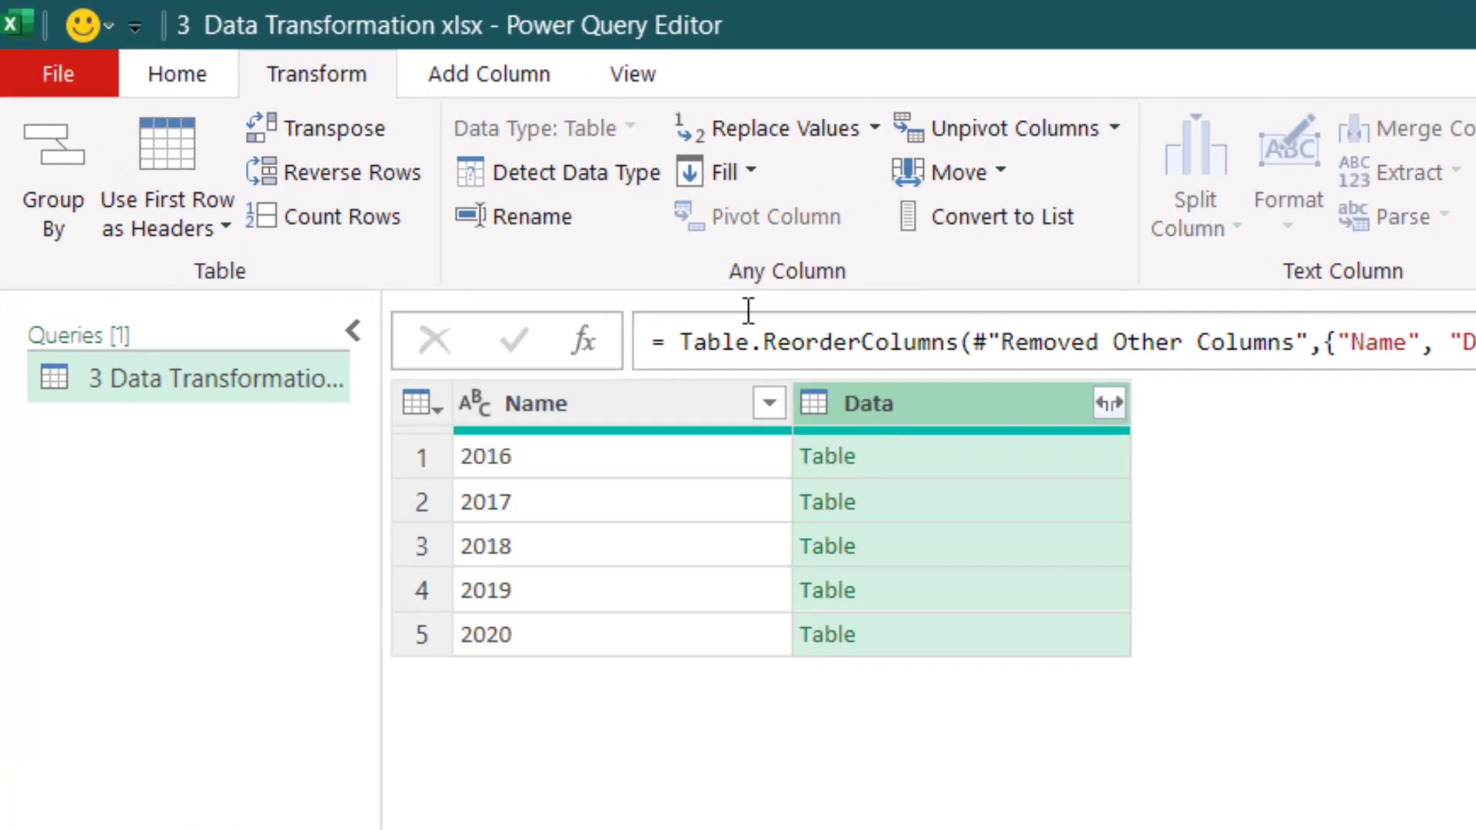
click(474, 81)
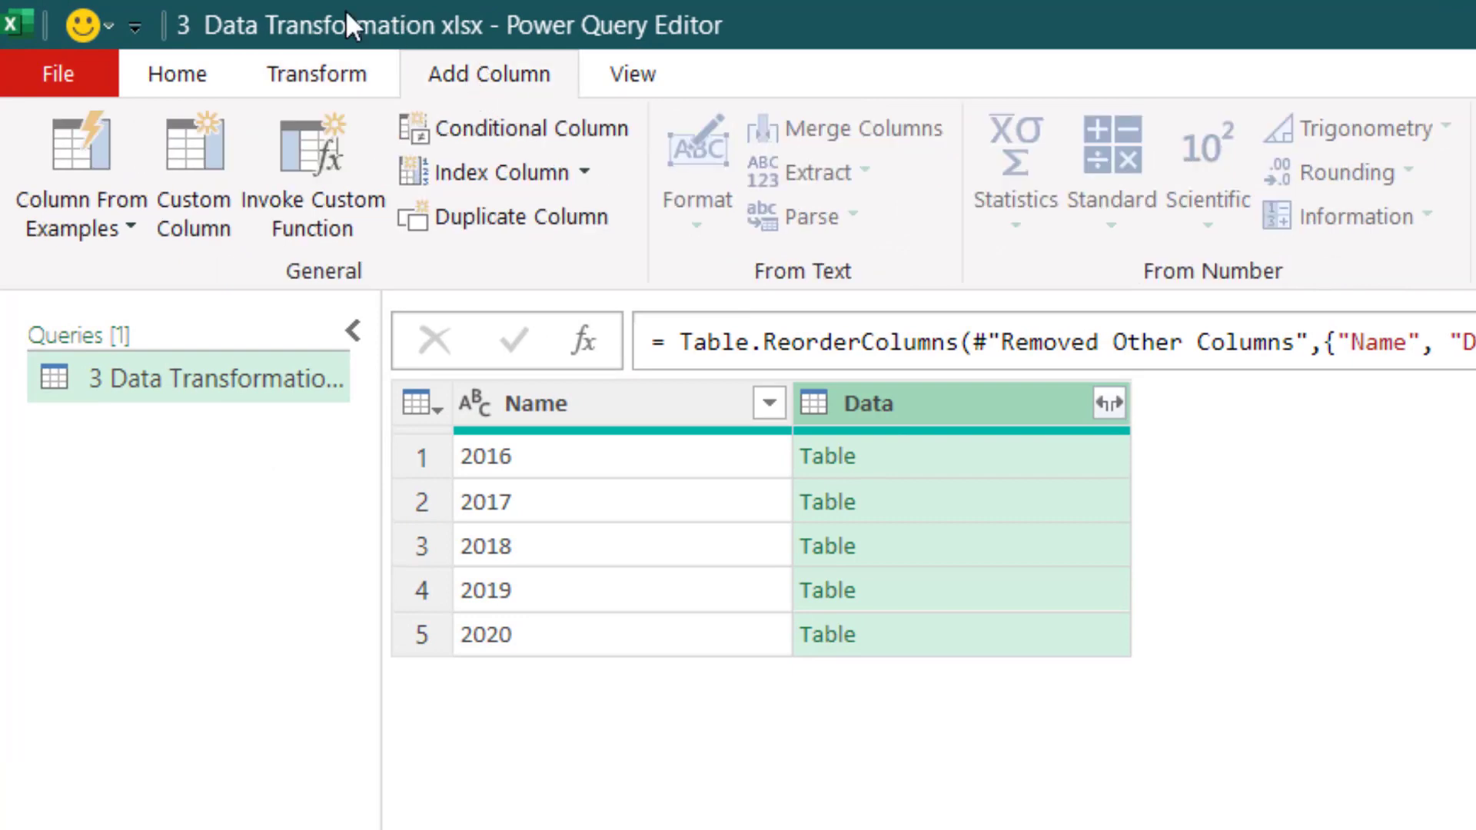
click(188, 183)
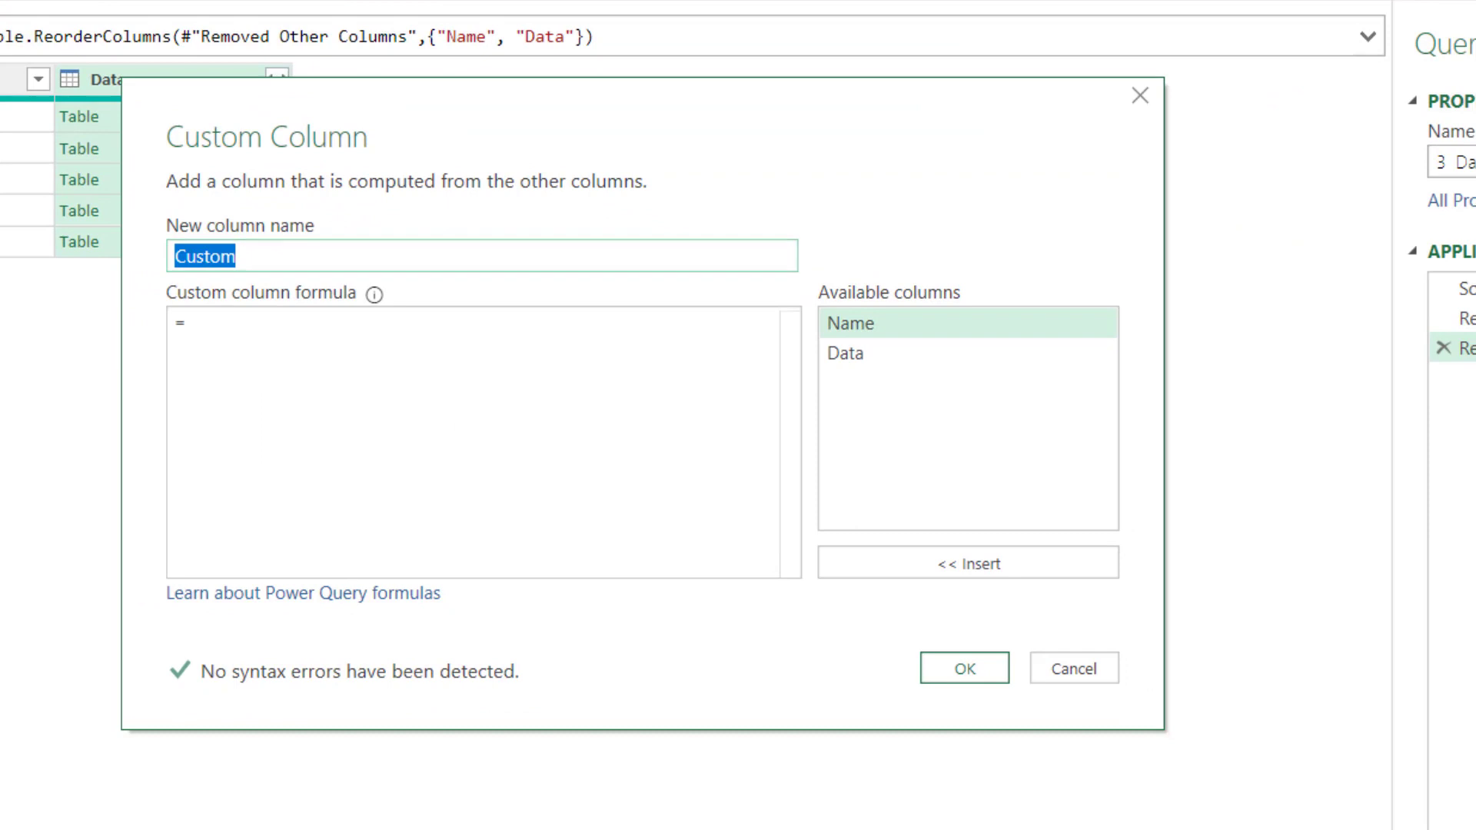
click(392, 350)
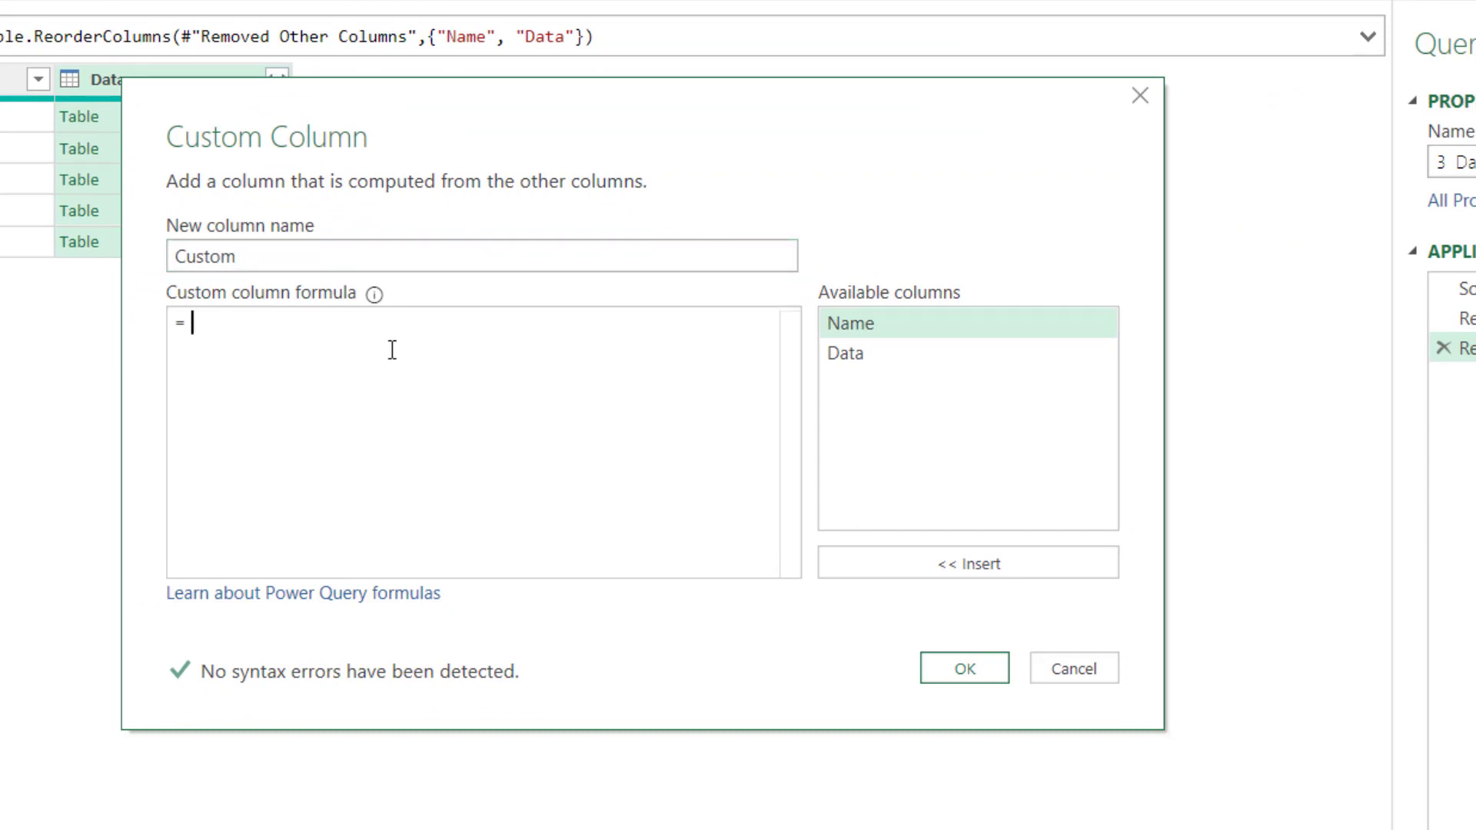
text(Table.\pro)
key(BackSpace)
key(BackSpace)
key(BackSpace)
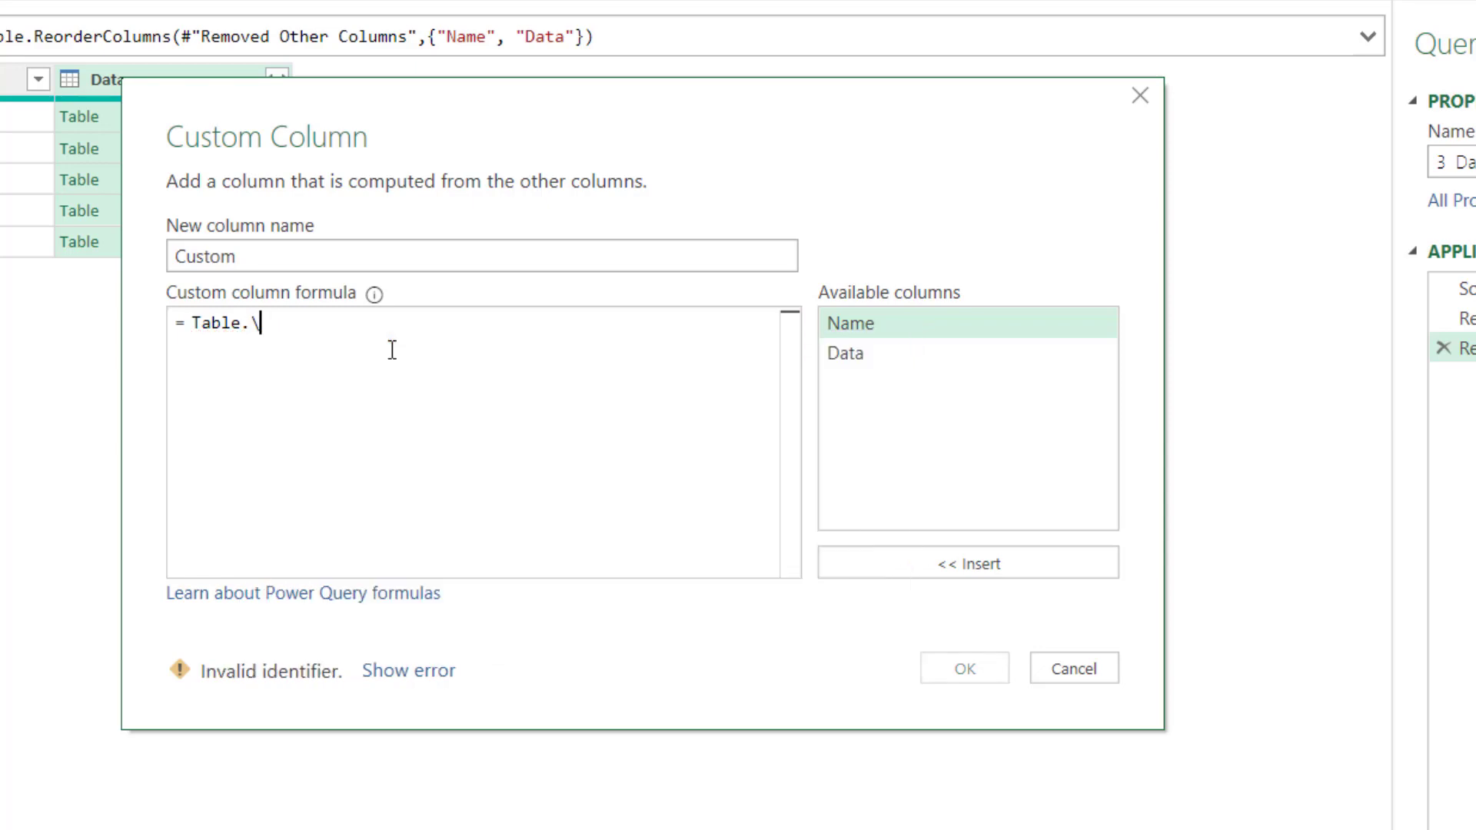
text(p)
key(BackSpace)
key(BackSpace)
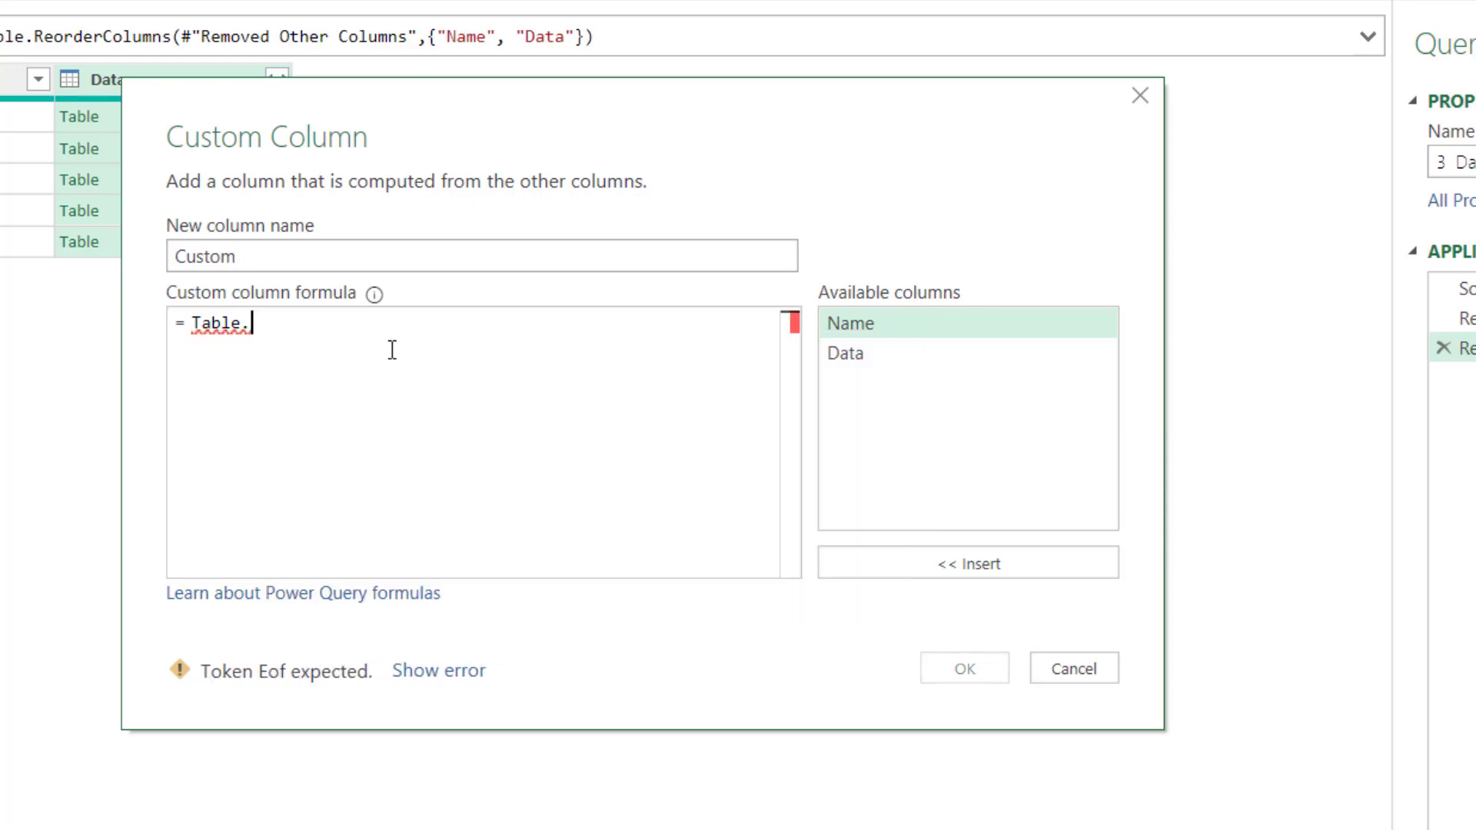
text(Pro)
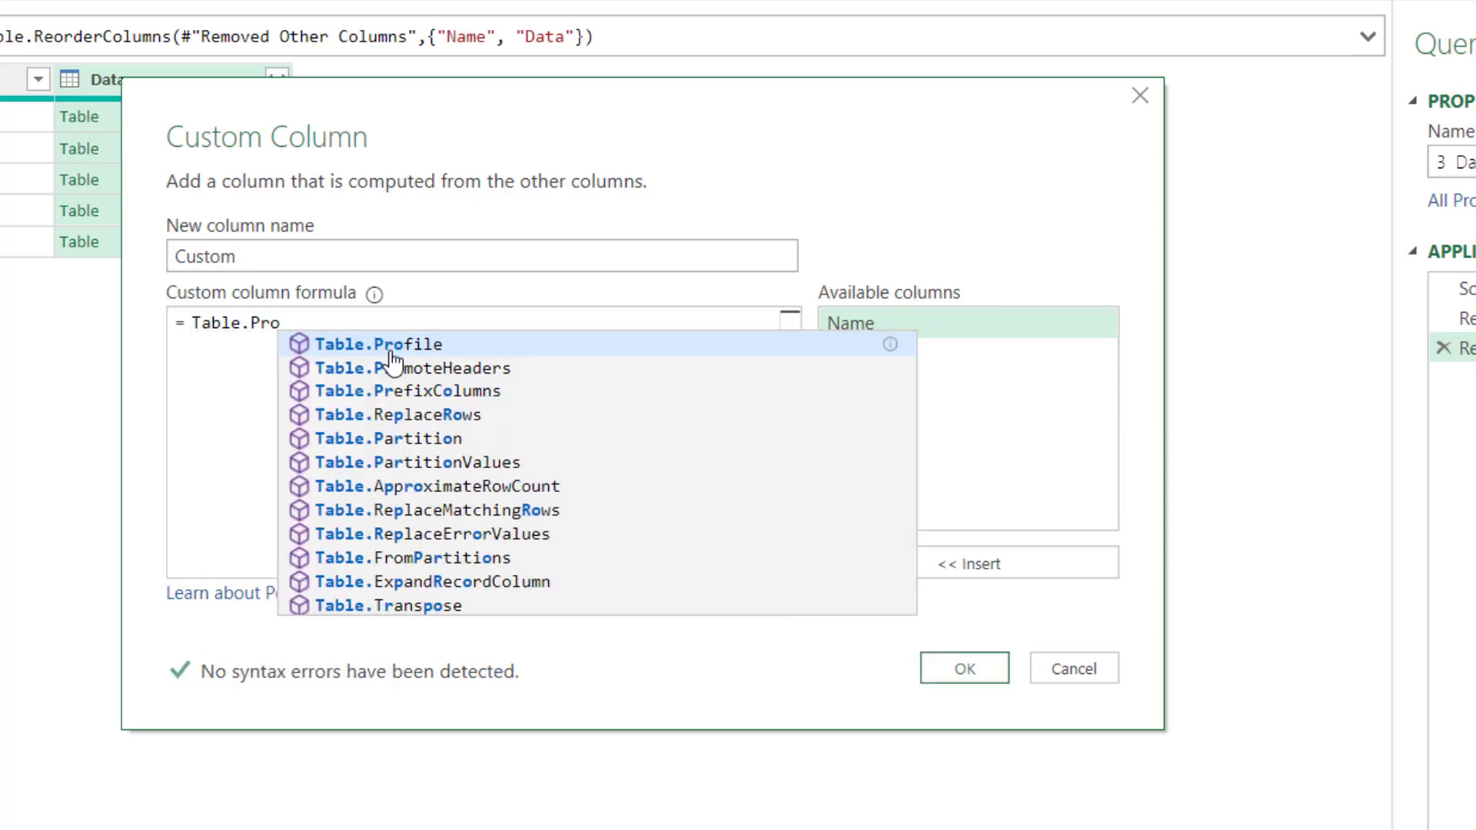
click(393, 367)
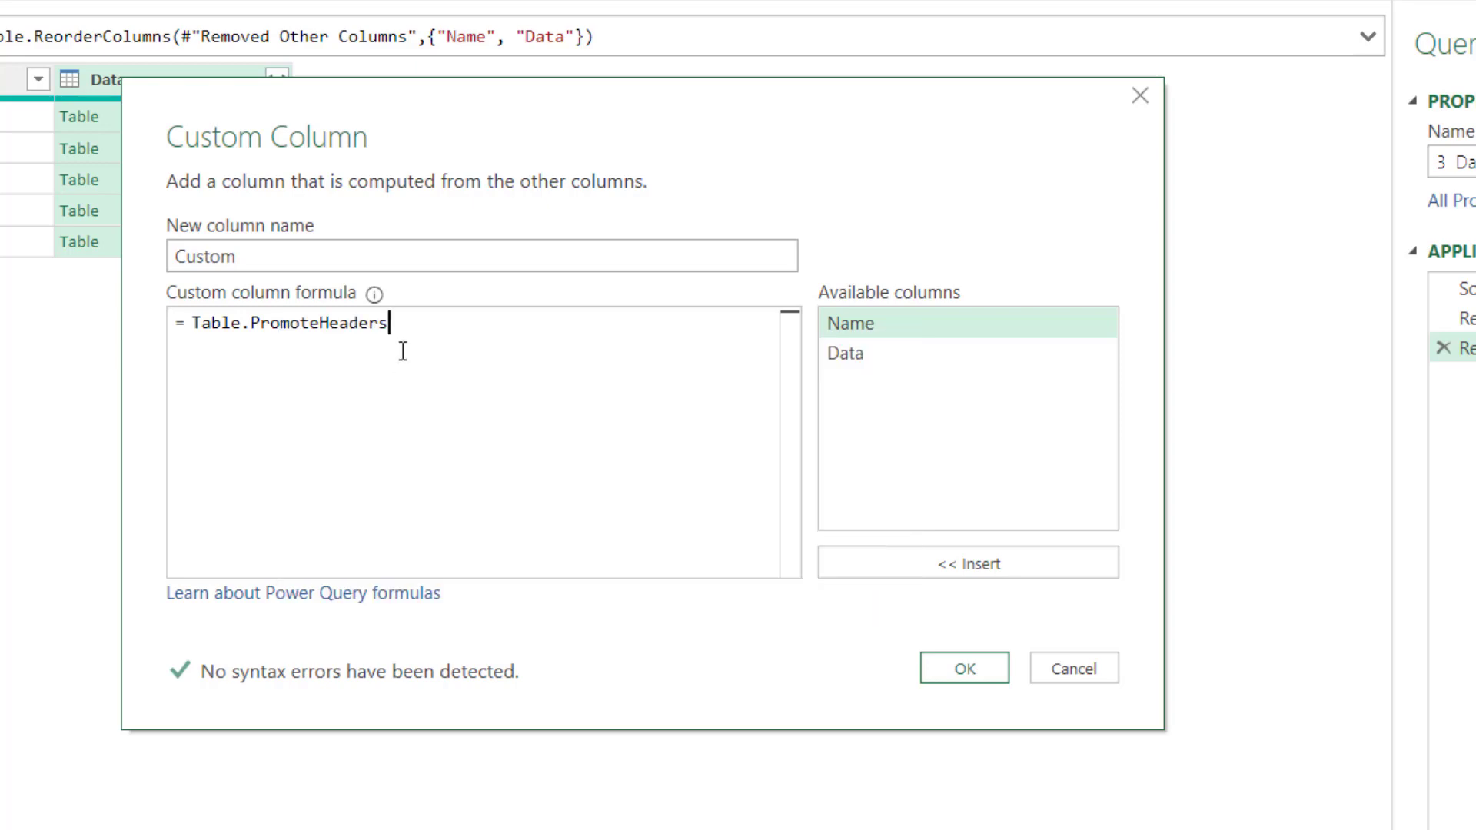
text(()
double_click(906, 352)
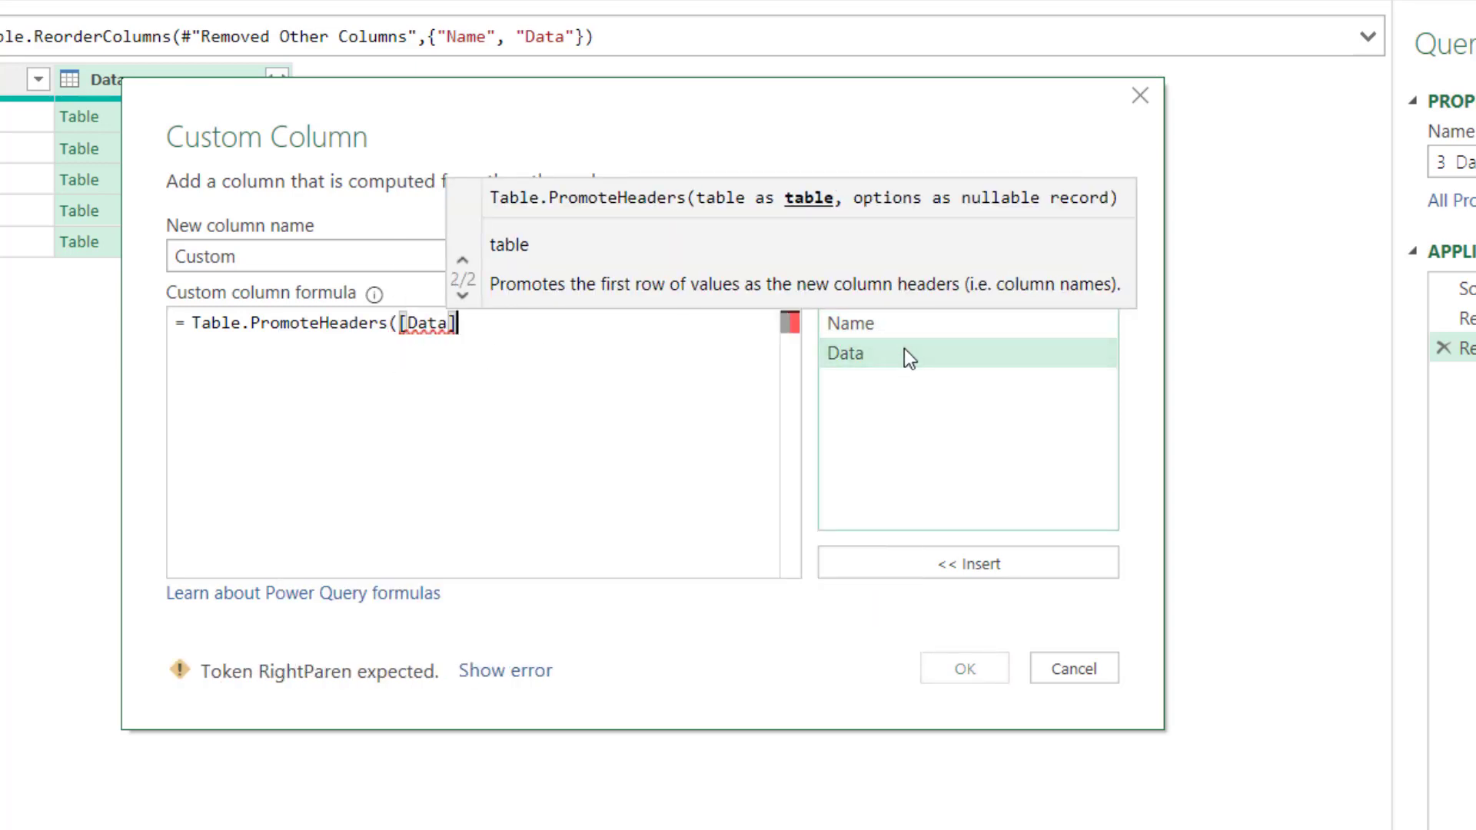
text())
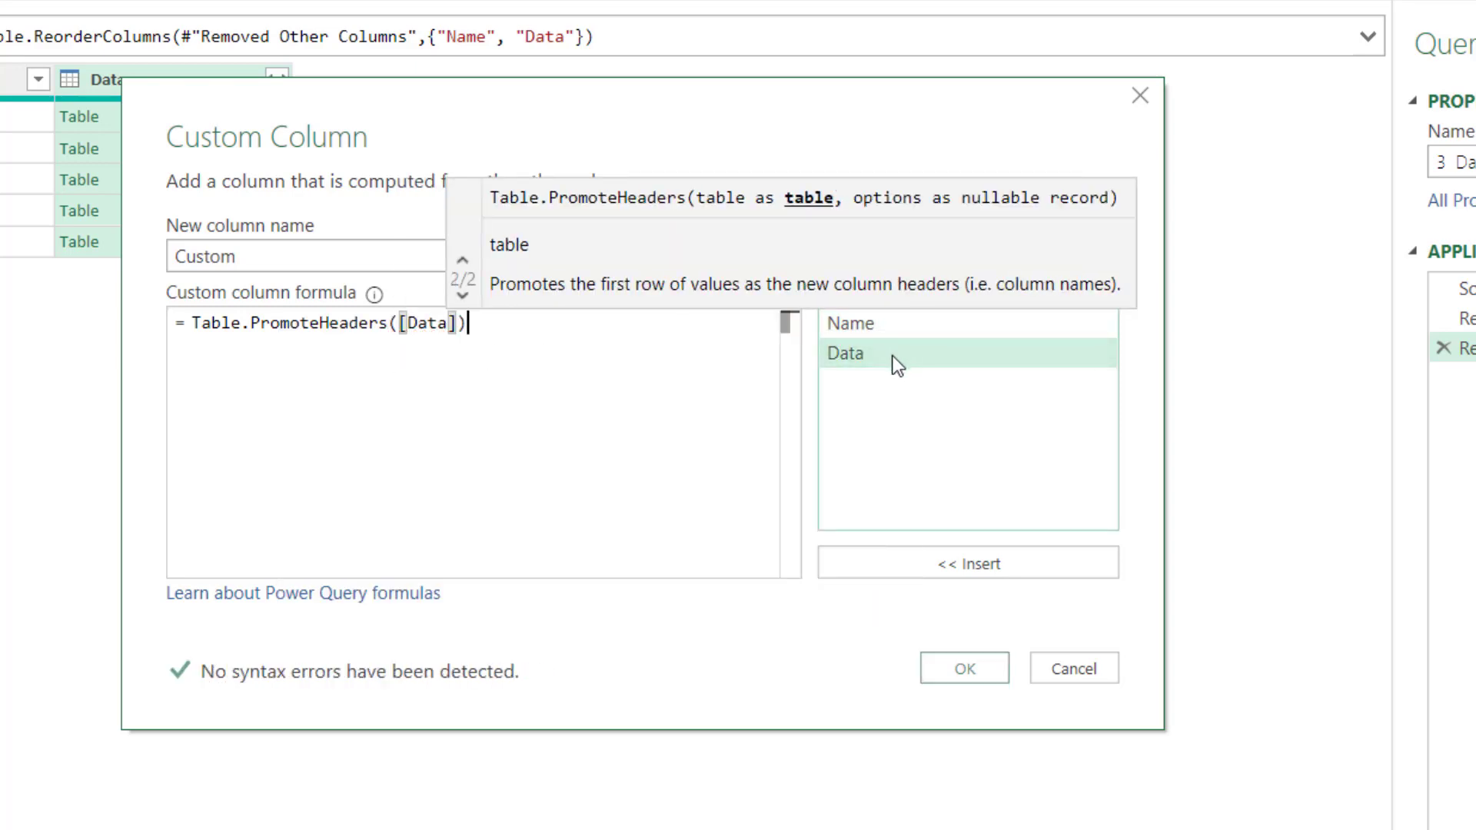
click(956, 681)
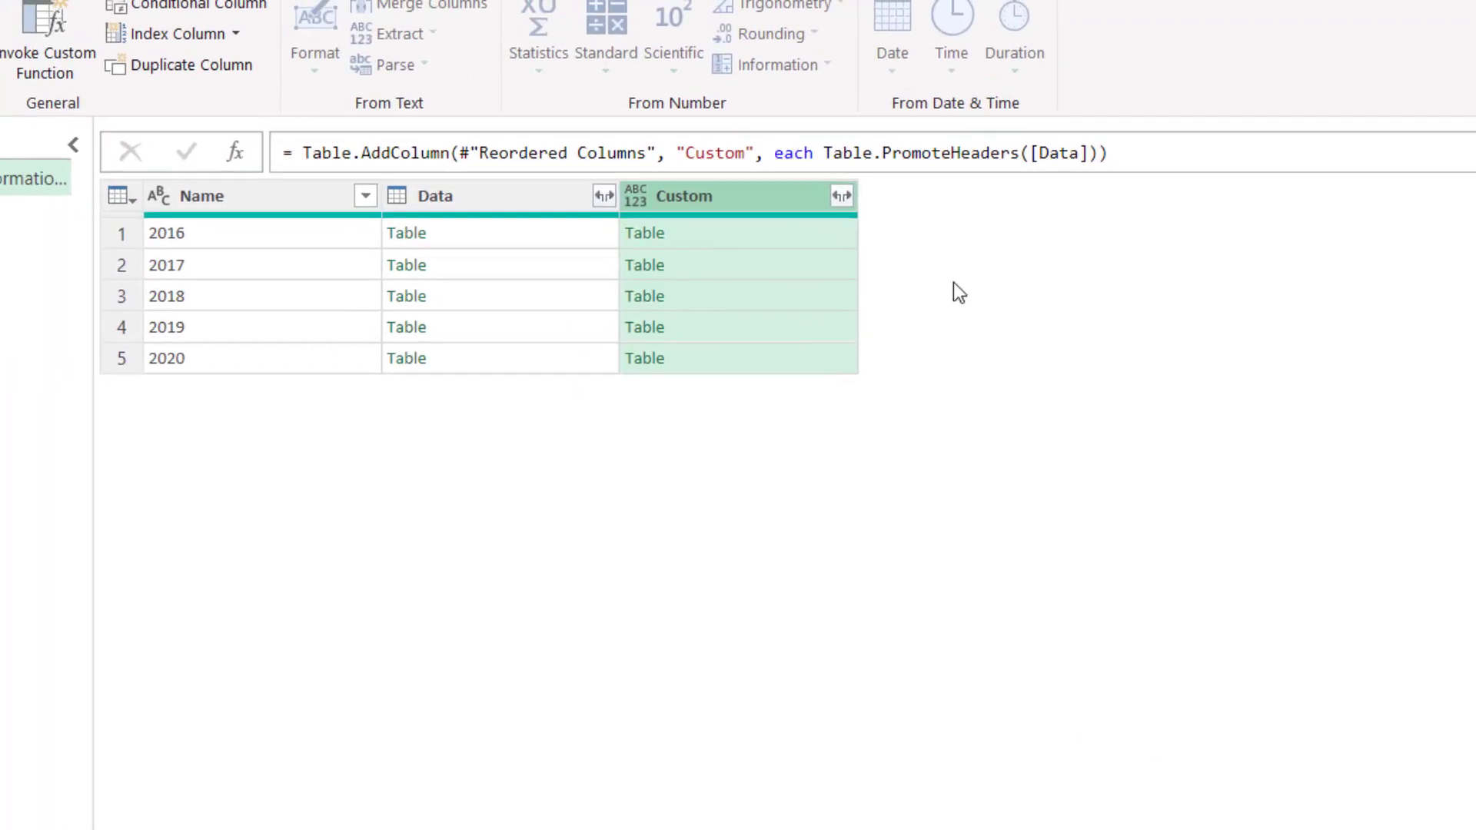
click(842, 196)
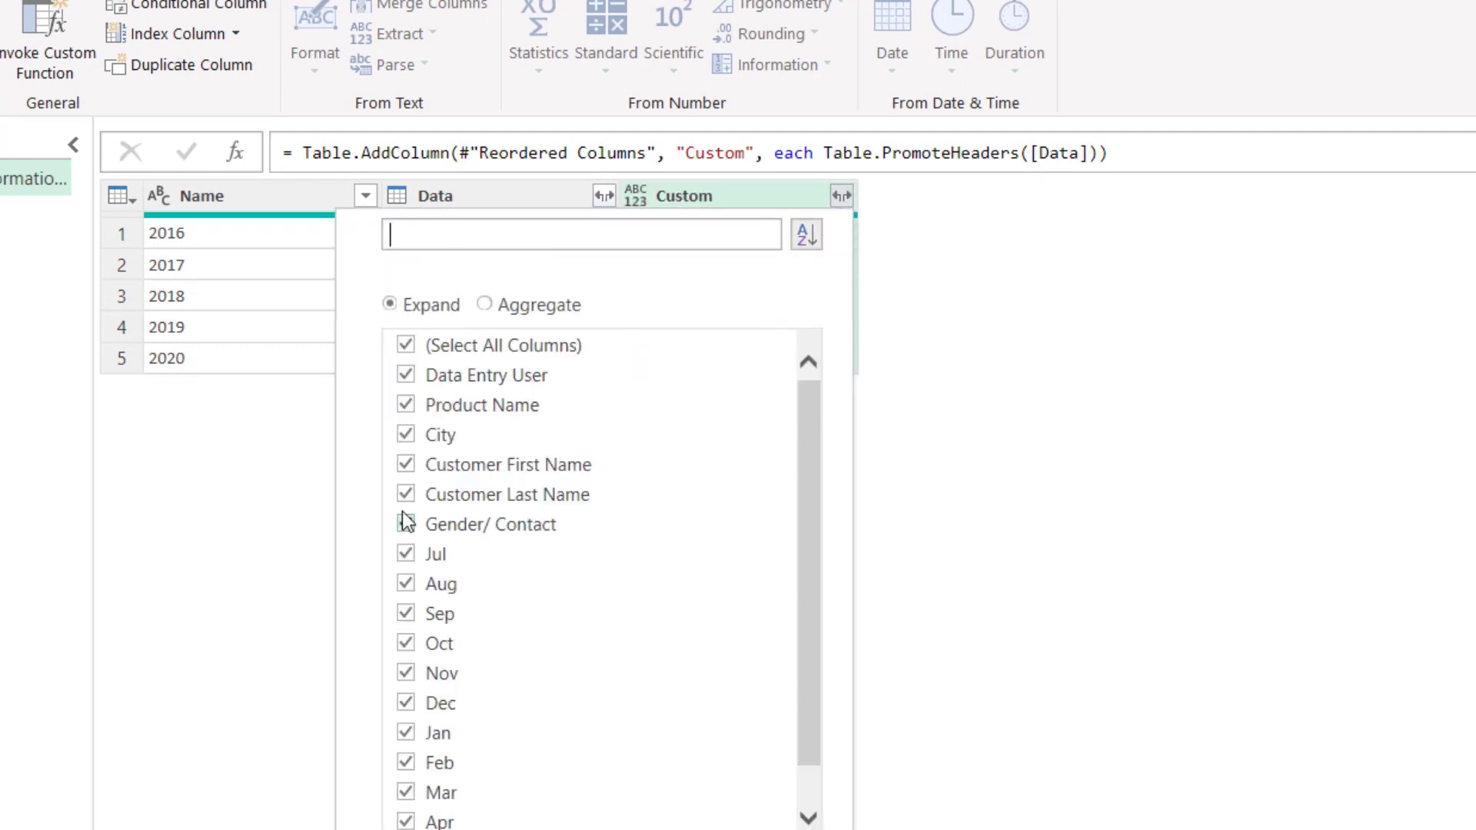
scroll(477, 672, down, 1)
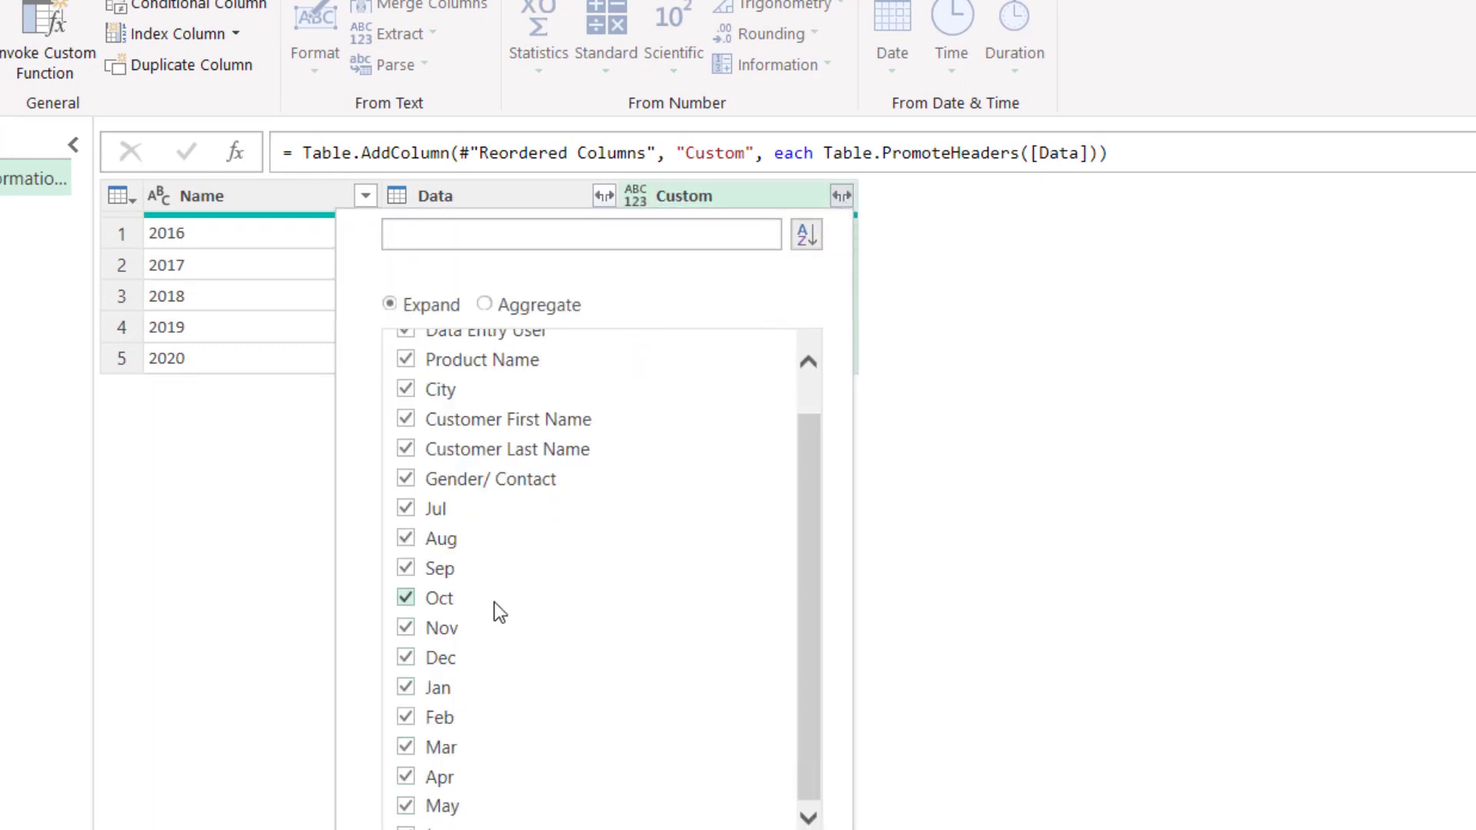
scroll(486, 445, up, 1)
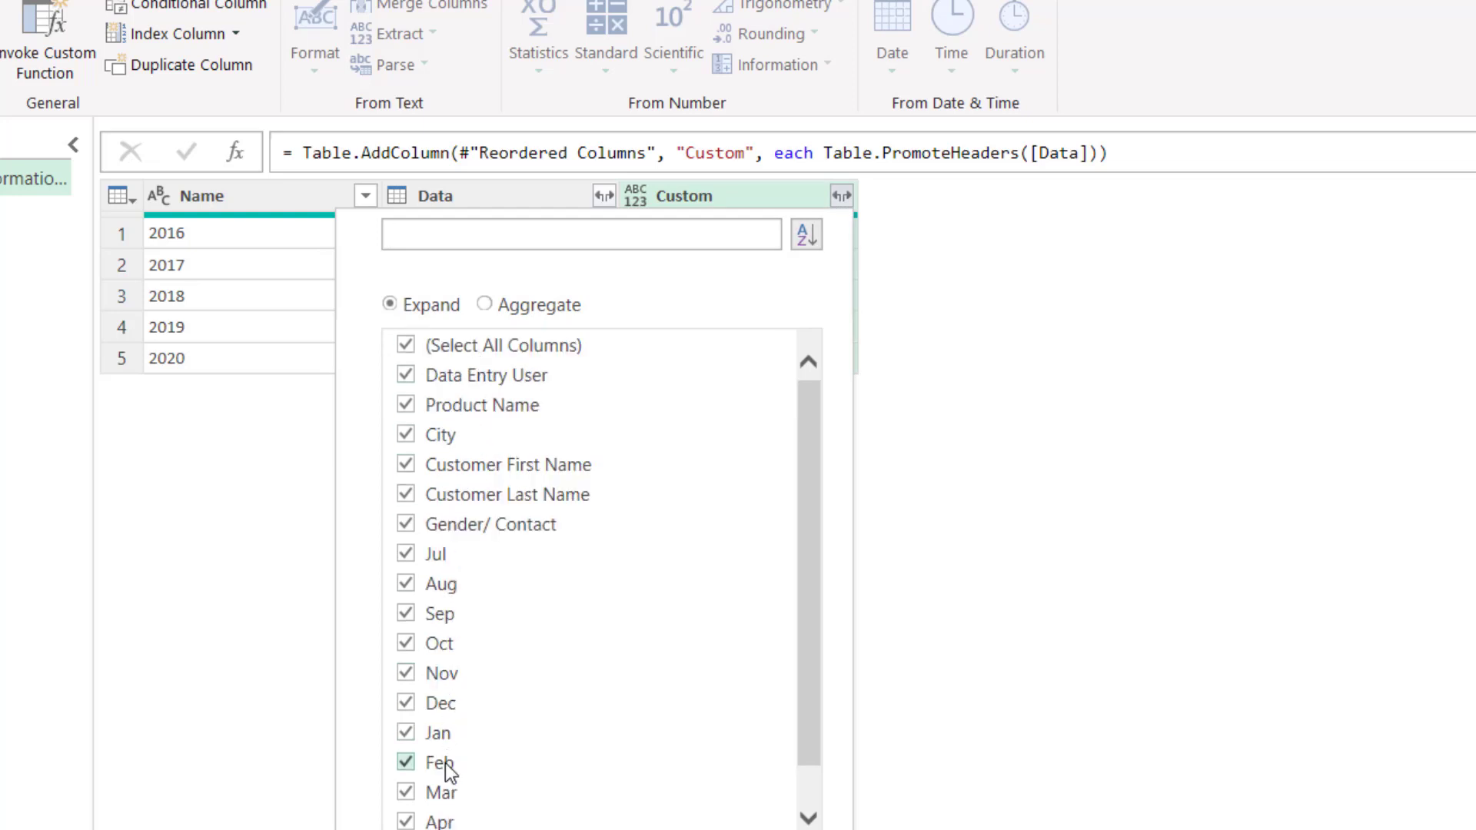
scroll(449, 760, down, 1)
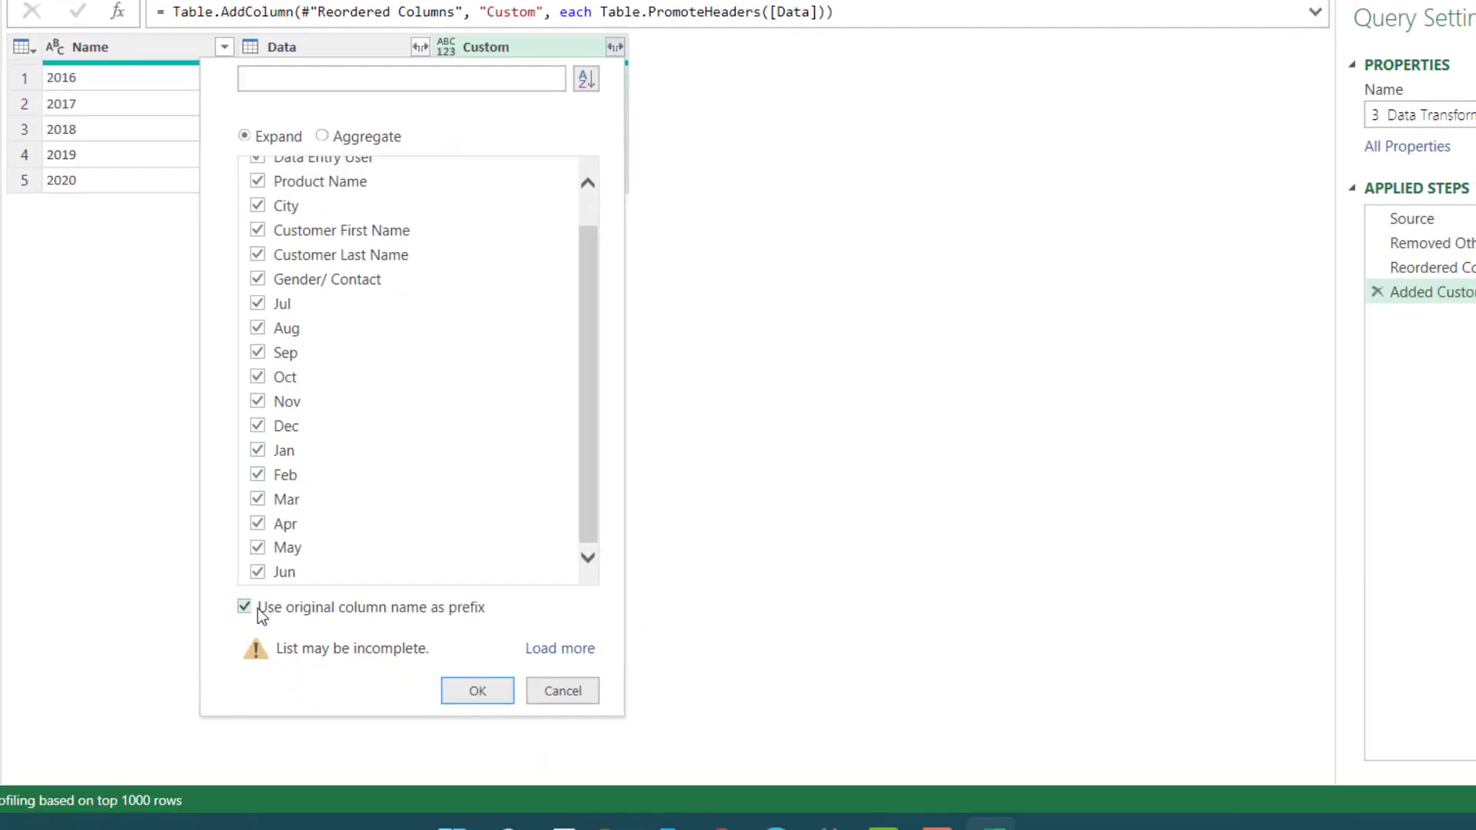
click(558, 695)
click(333, 48)
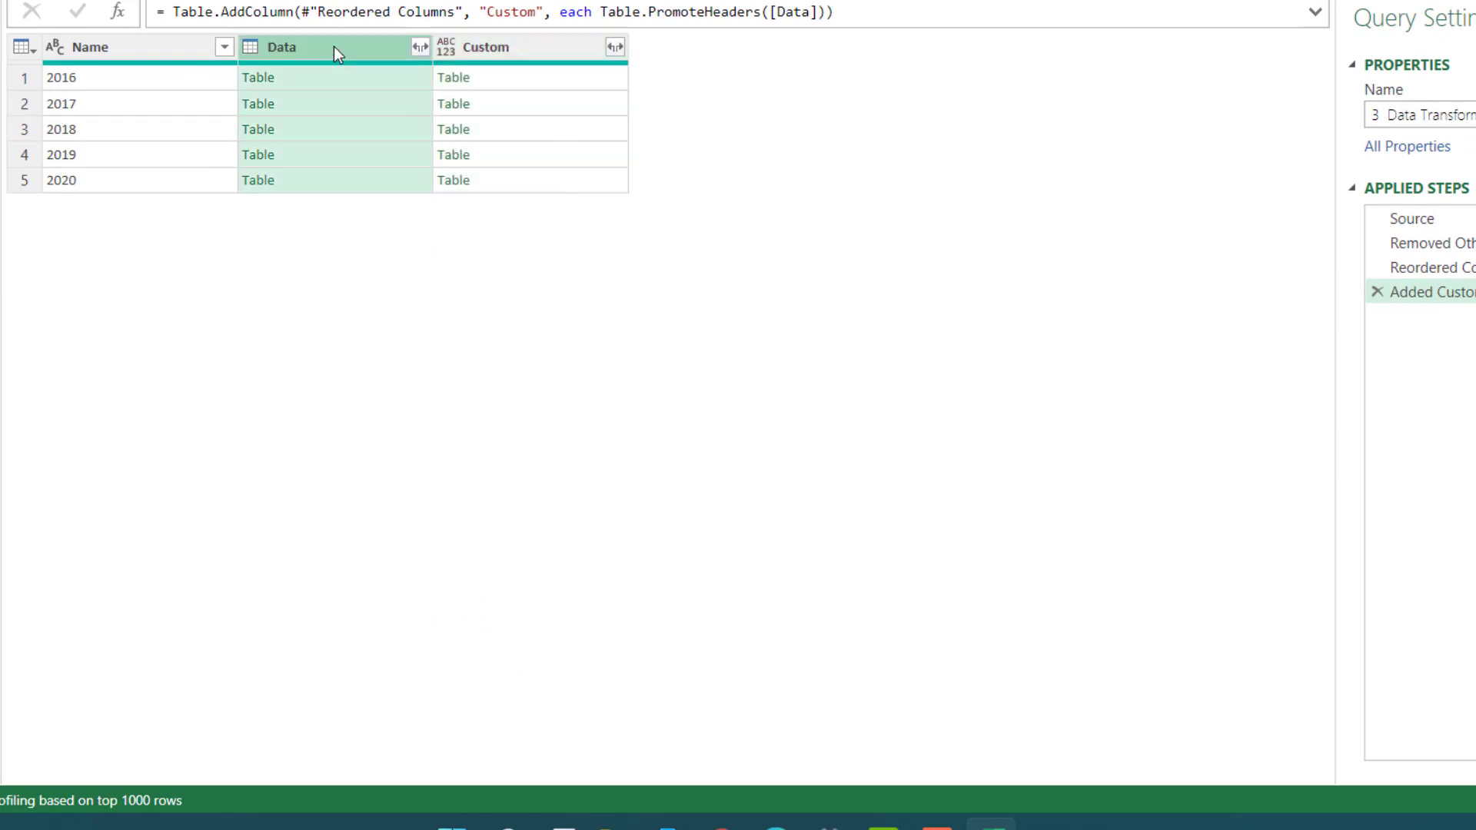
click(523, 38)
click(616, 47)
click(542, 53)
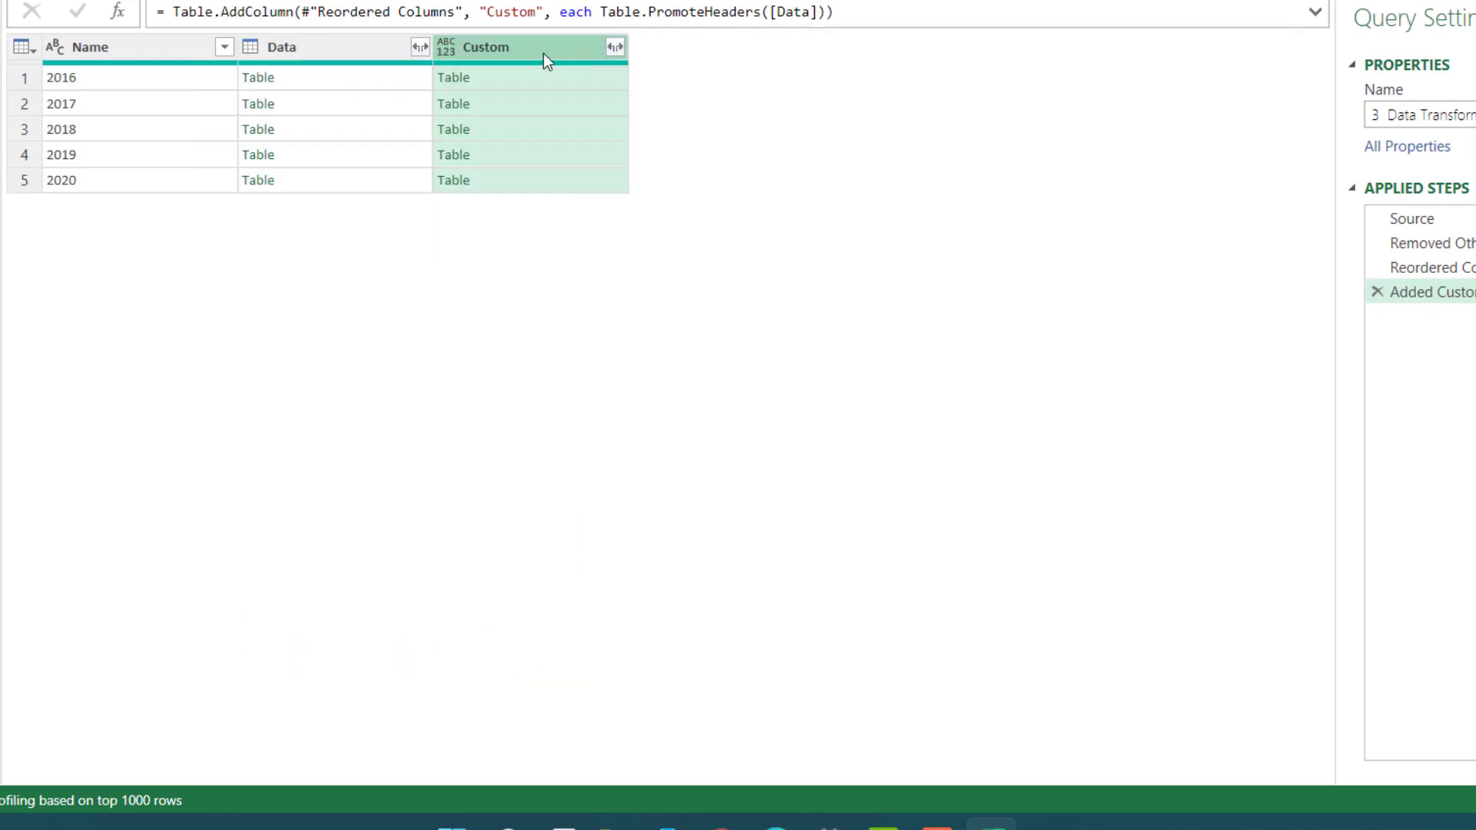
Step: Remove the original Data column from the query
click(322, 54)
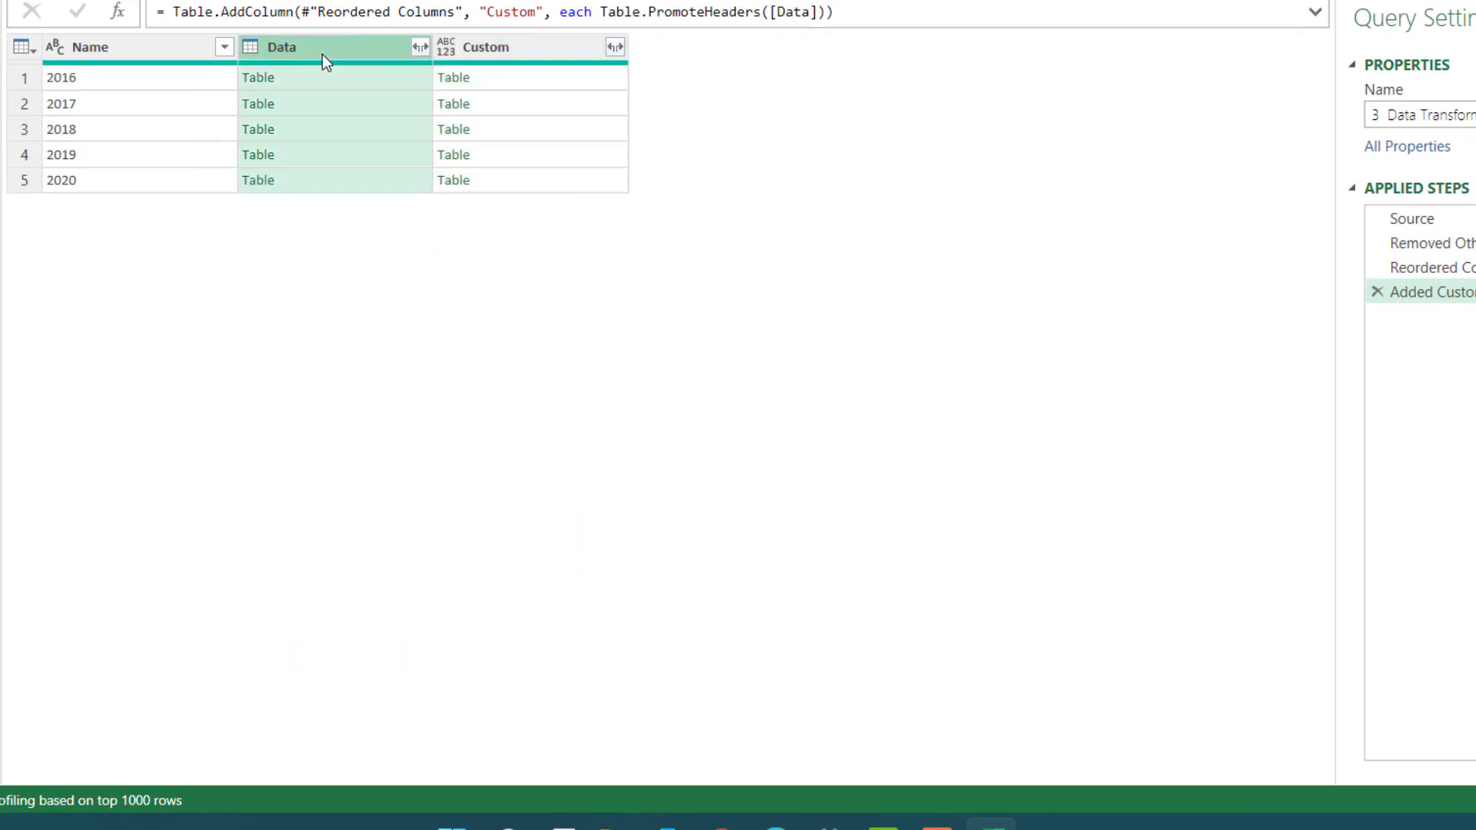
right_click(322, 54)
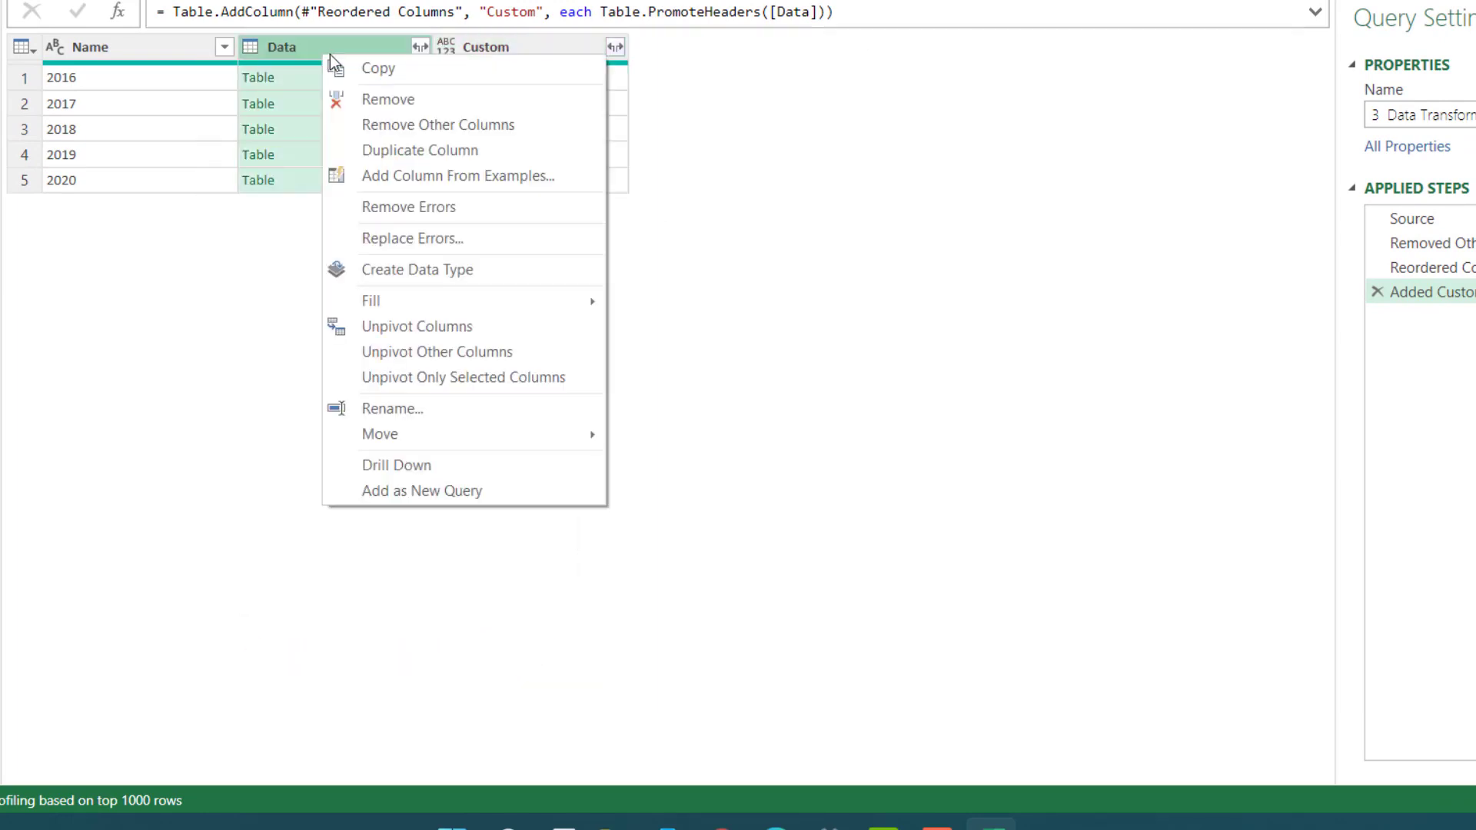
click(395, 104)
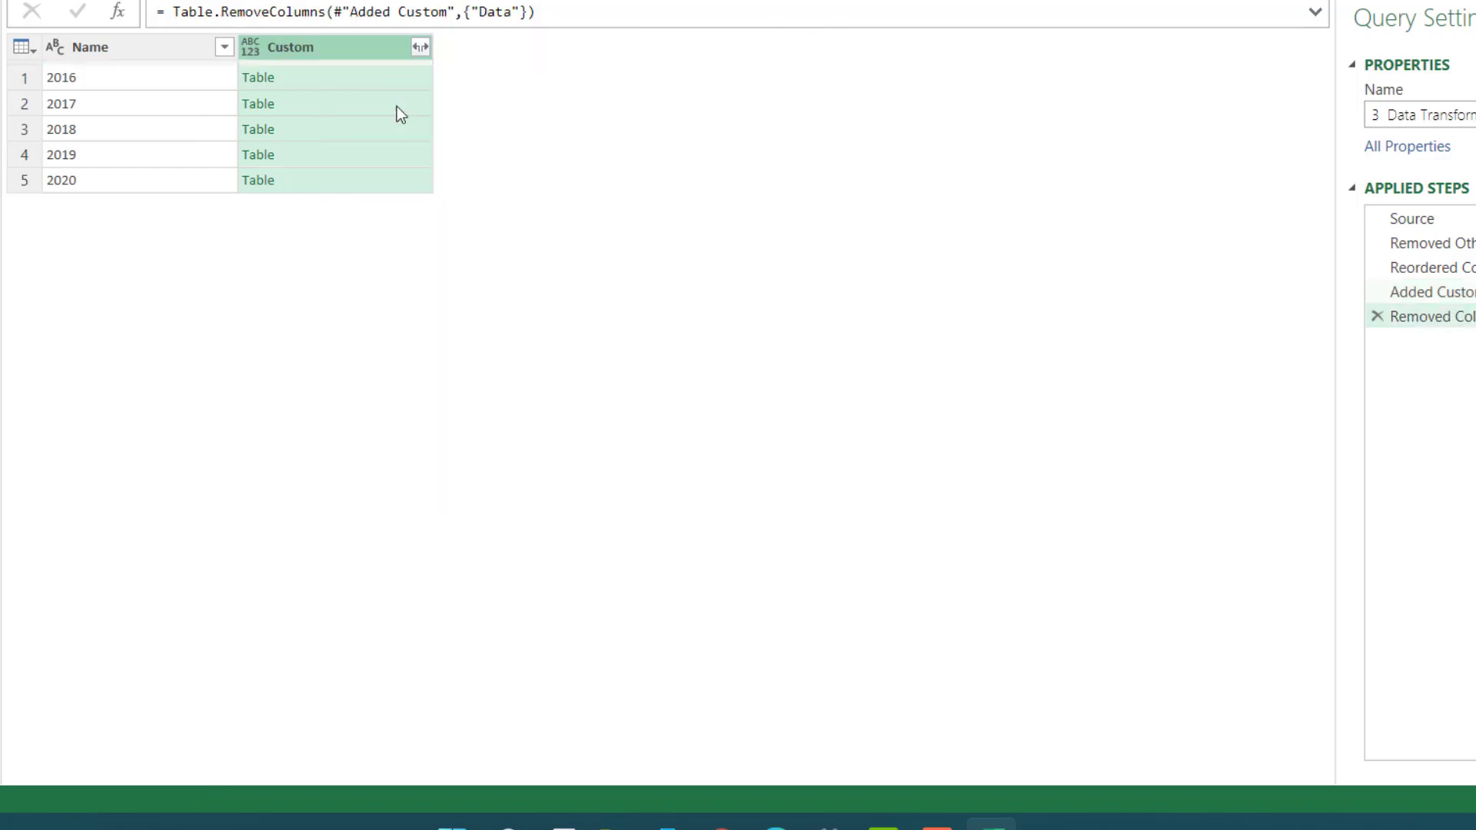
Step: Expand all columns of the Custom tables without the original column name as prefix, and check the combined rows for every year
click(421, 47)
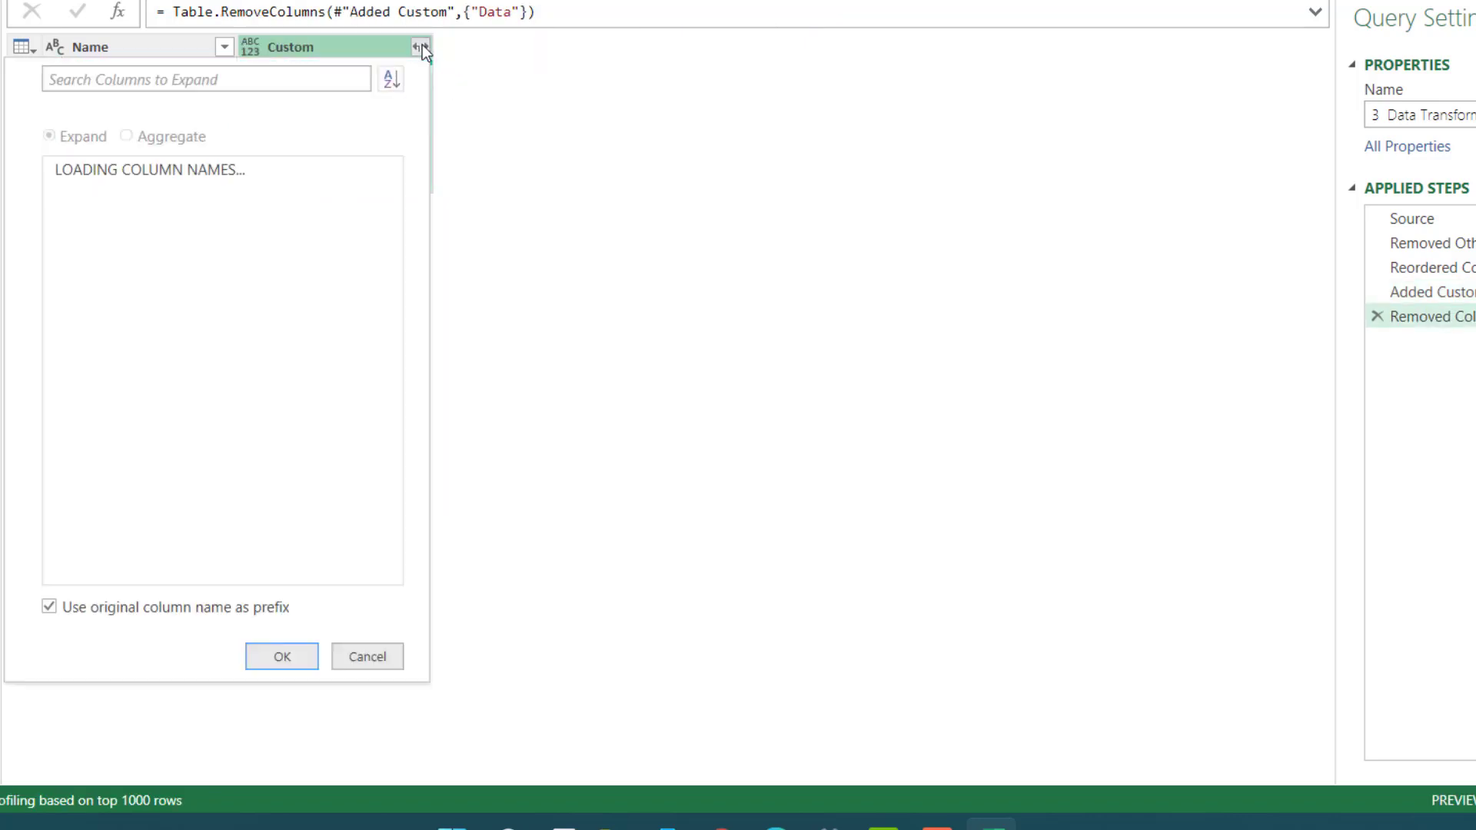
click(90, 612)
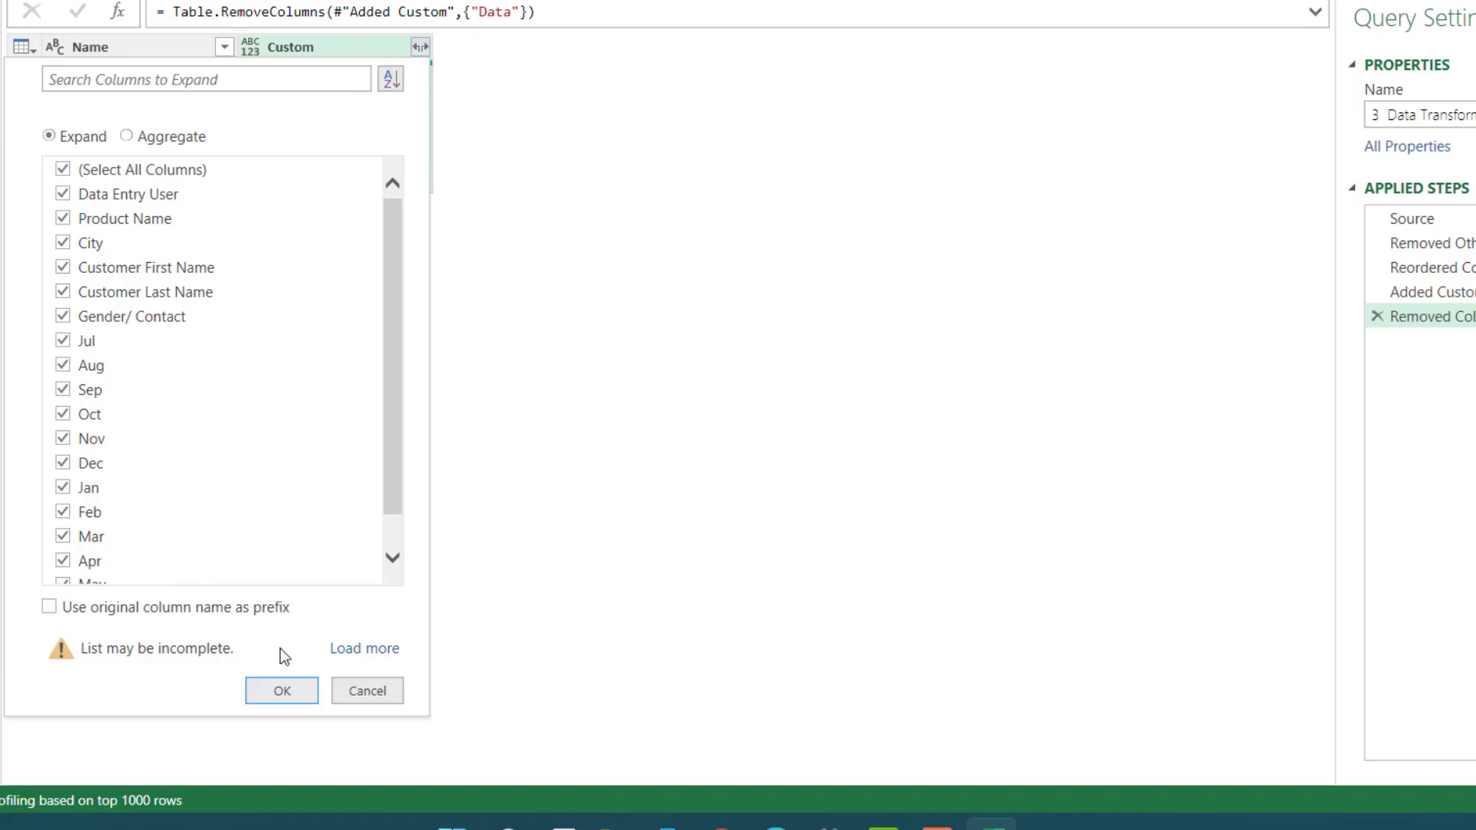
click(286, 689)
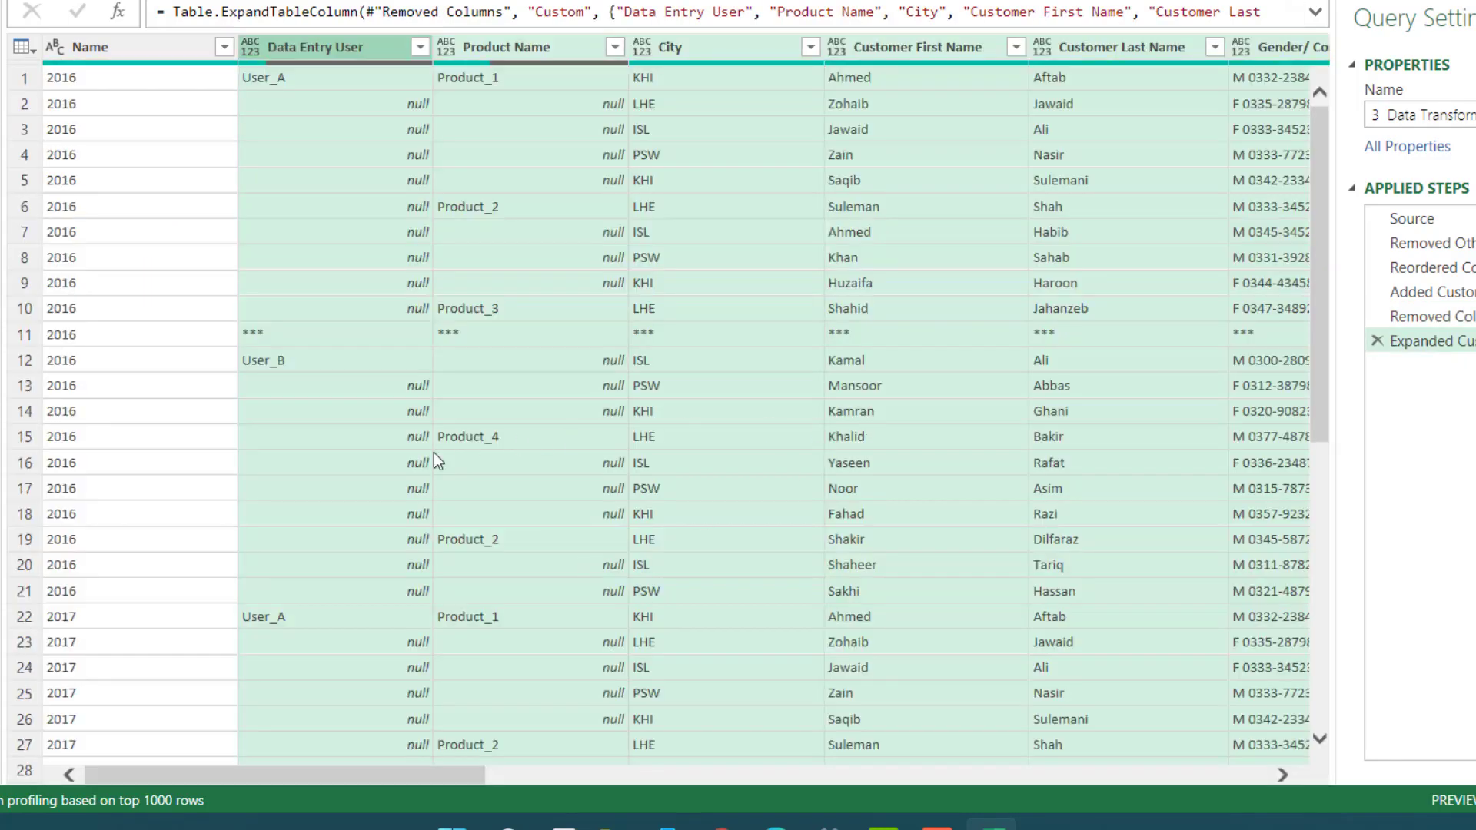
scroll(319, 396, down, 15)
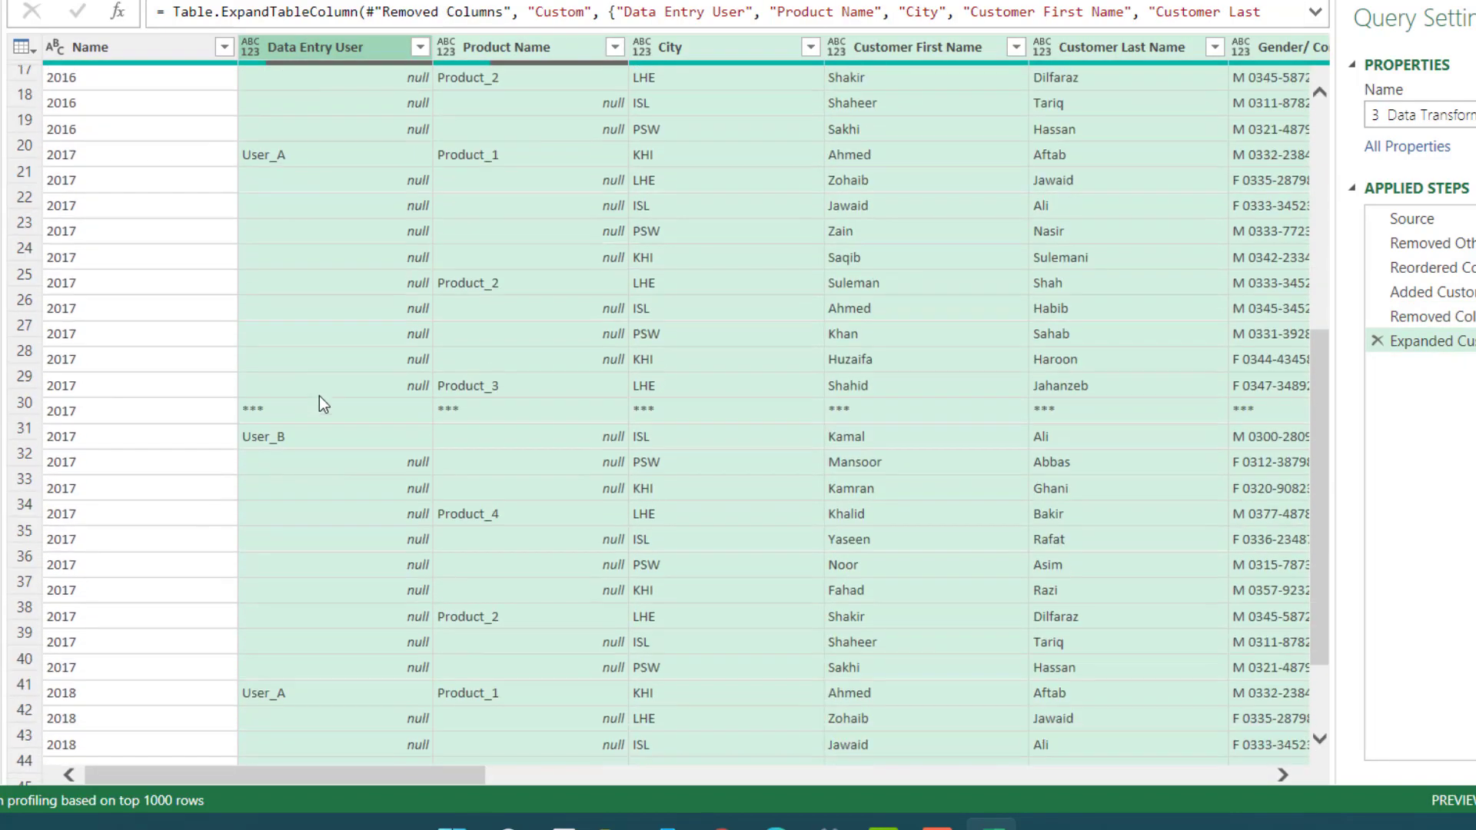
scroll(320, 395, down, 10)
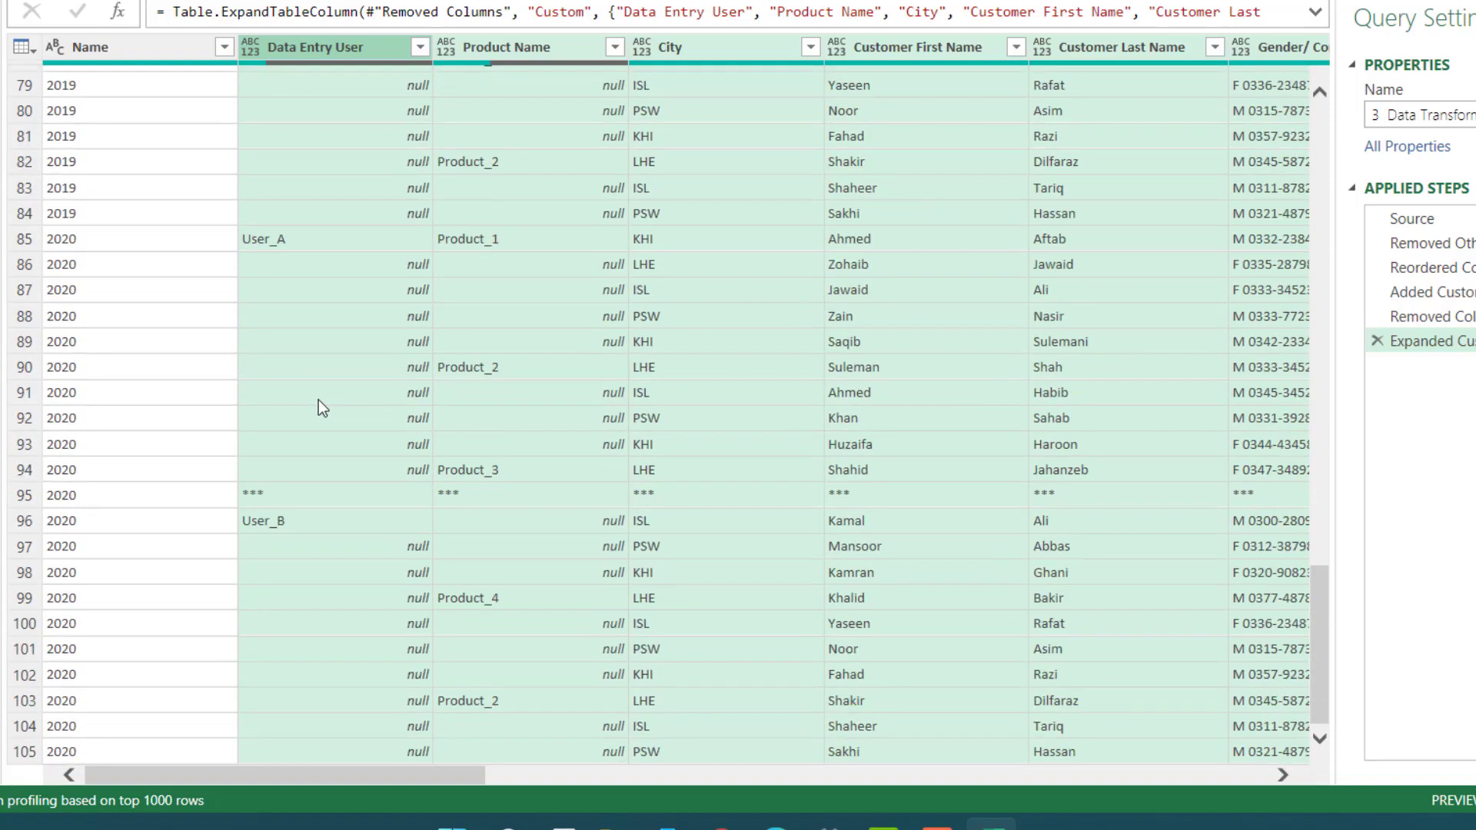
Step: Rename the Name column, which holds the sheet years, to Year
scroll(318, 401, up, 20)
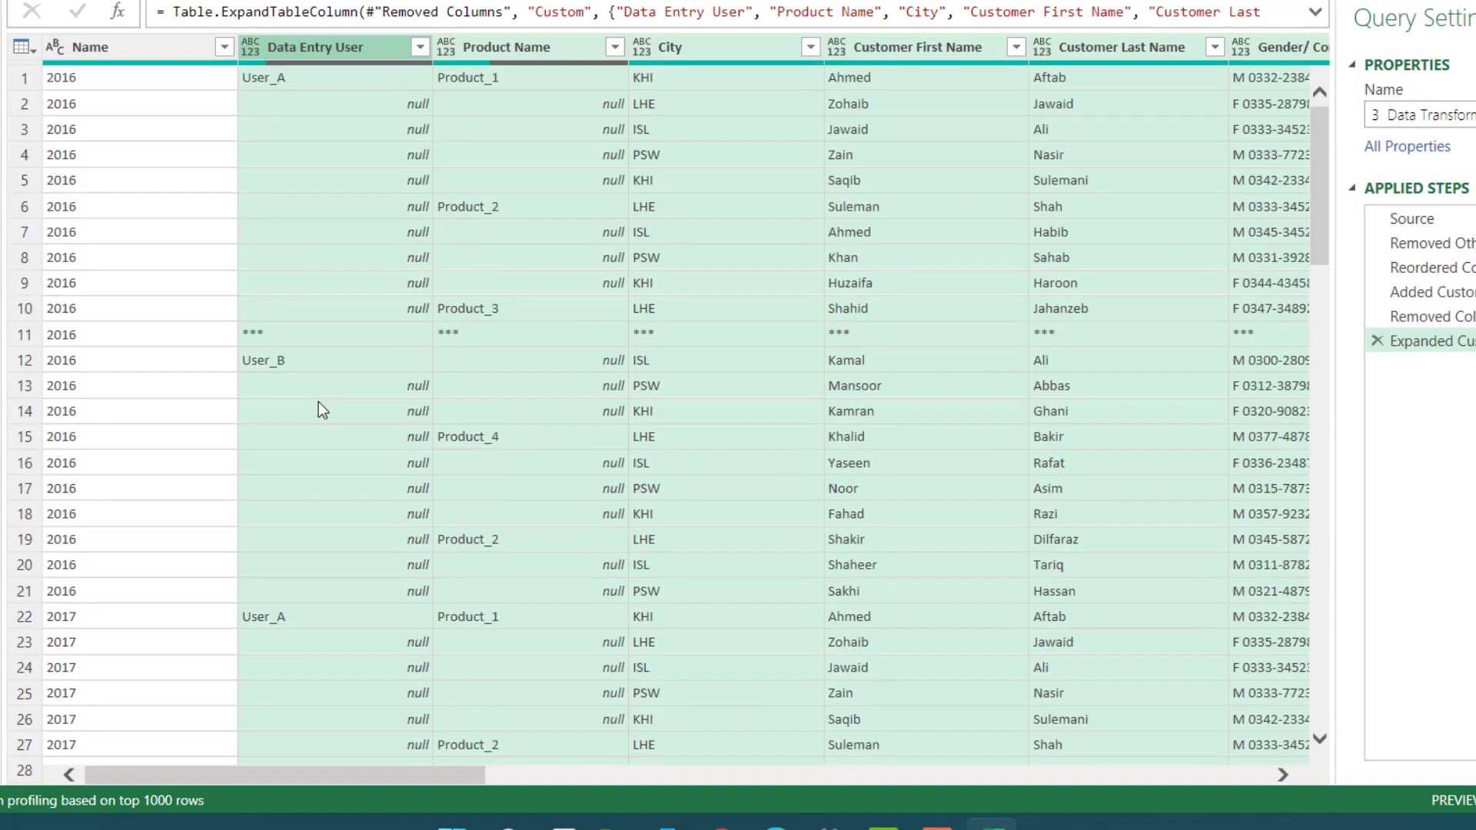
click(297, 569)
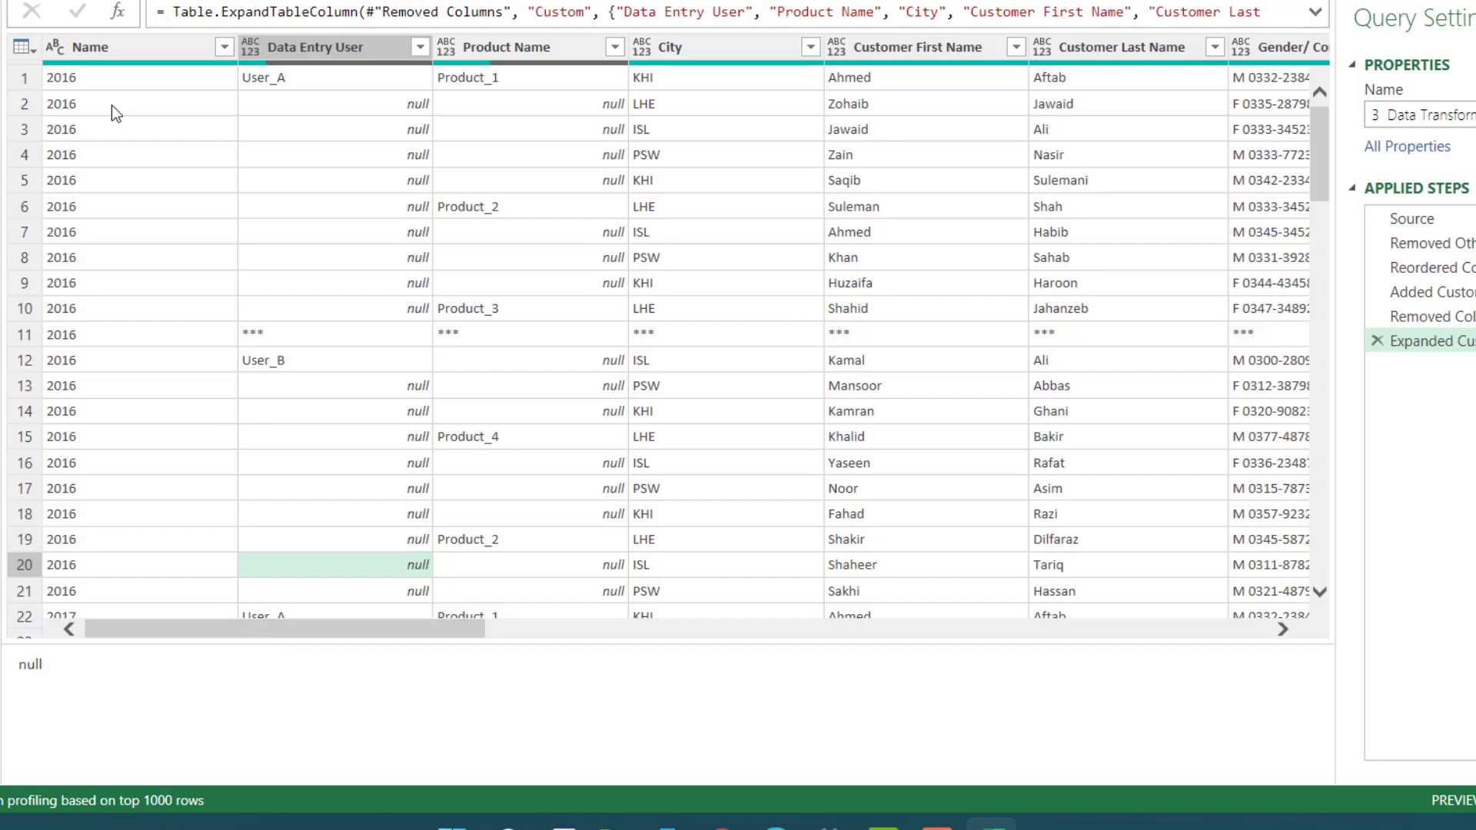
click(111, 53)
double_click(111, 53)
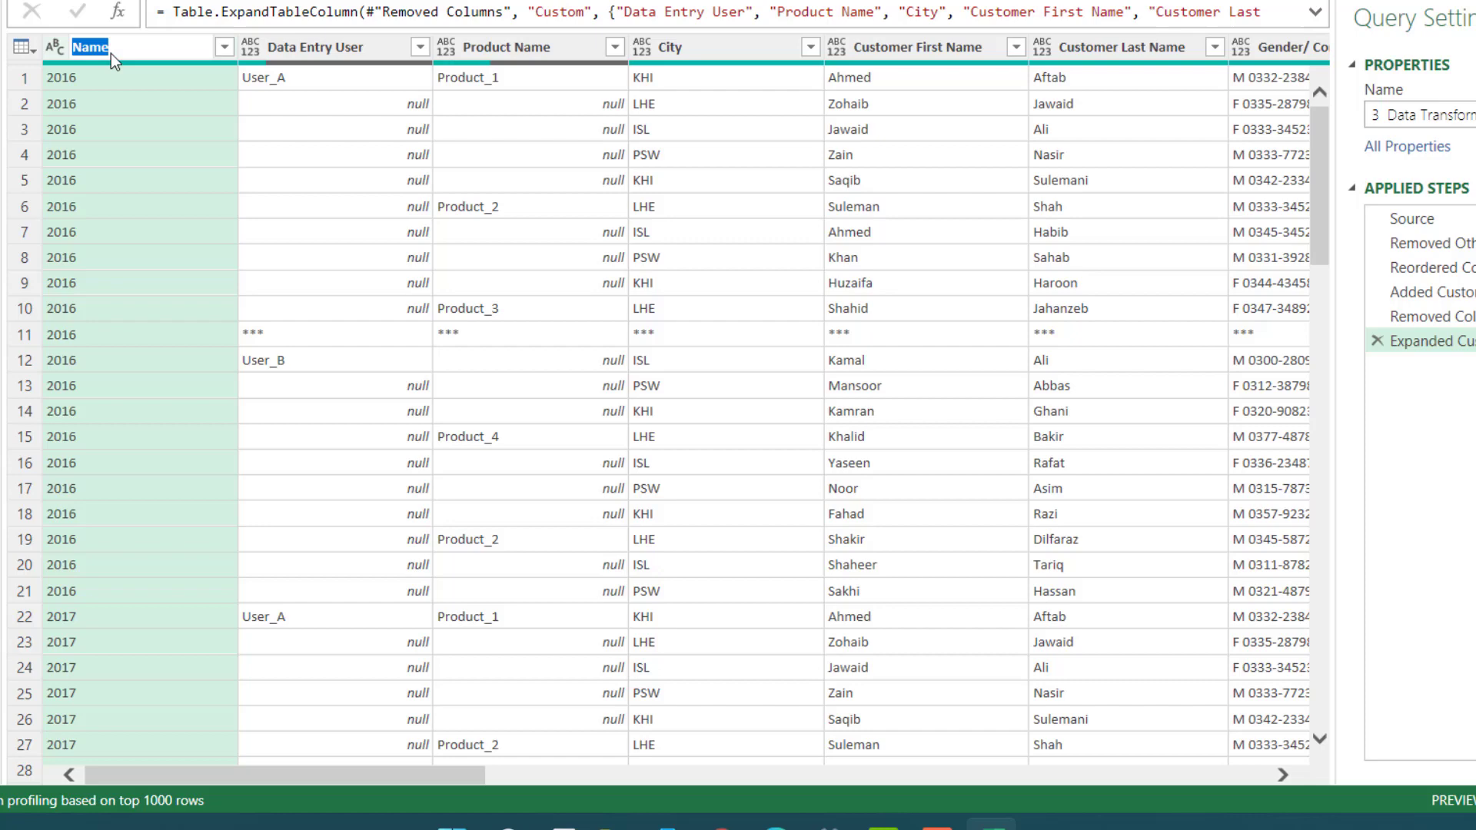
key(BackSpace)
text(Year)
key(Return)
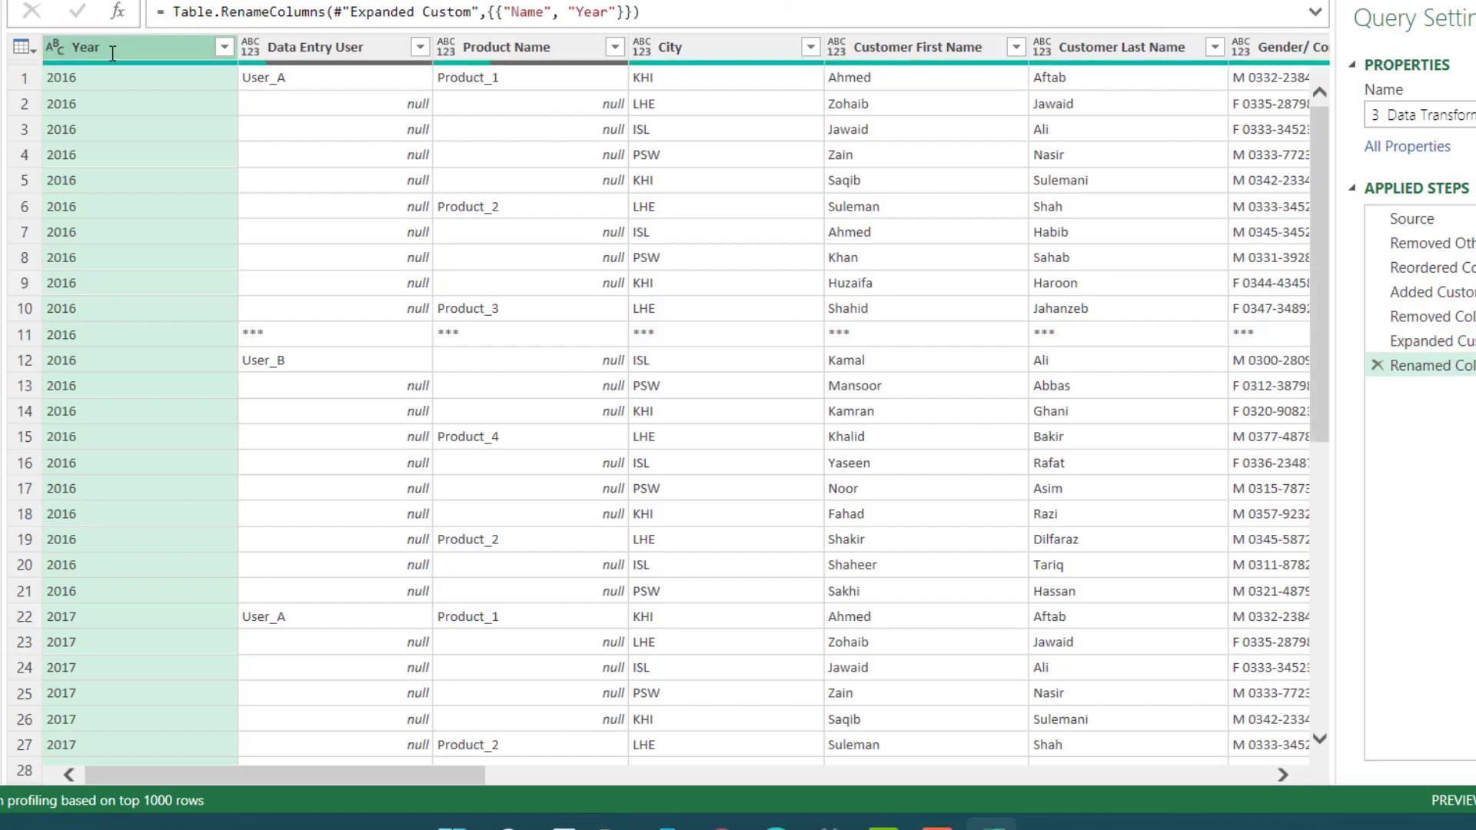
Step: Filter the *** separator rows out of the query using the Product Name column
click(330, 52)
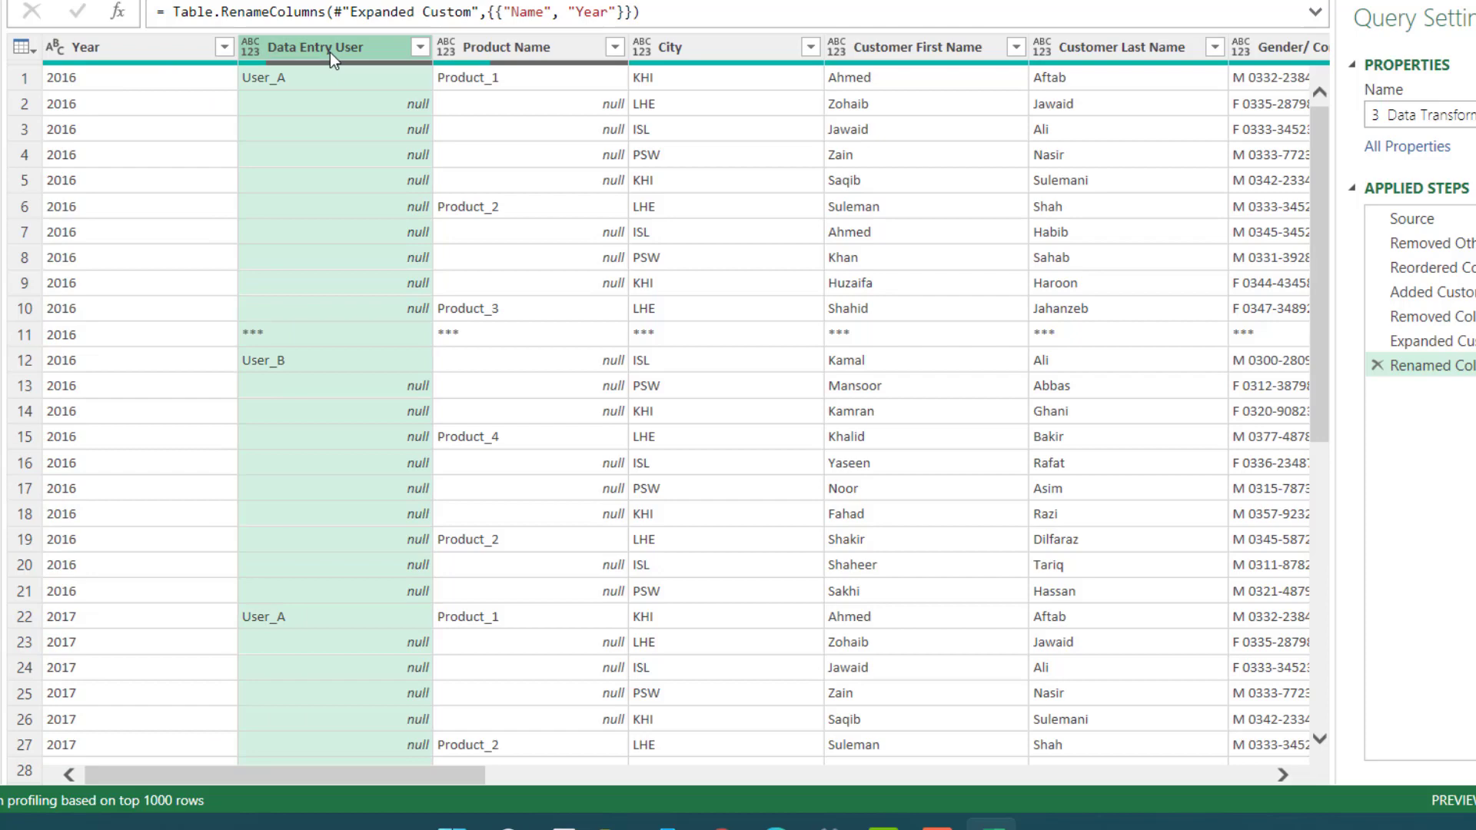
click(302, 334)
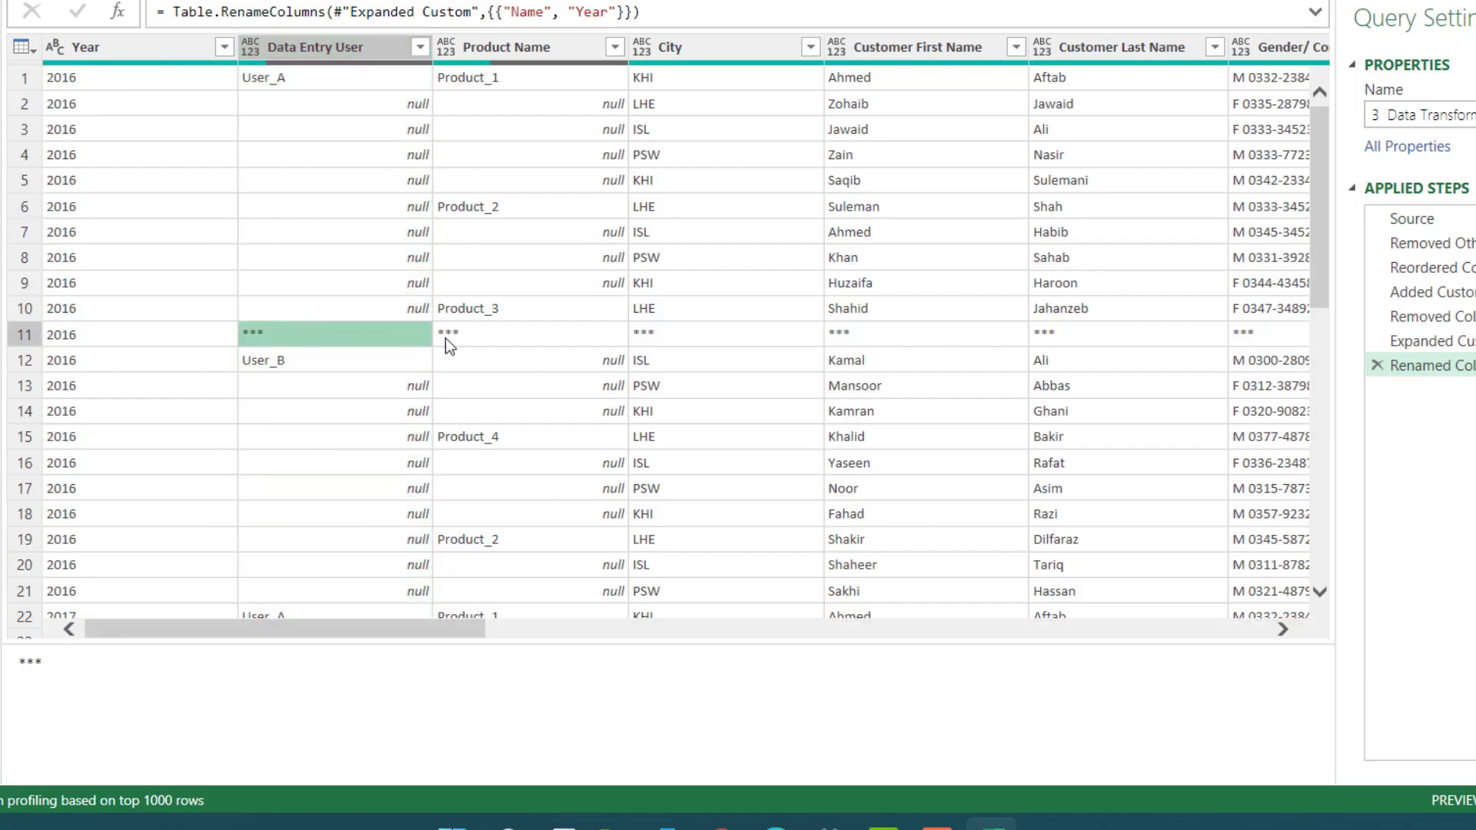
click(458, 336)
click(666, 337)
click(614, 47)
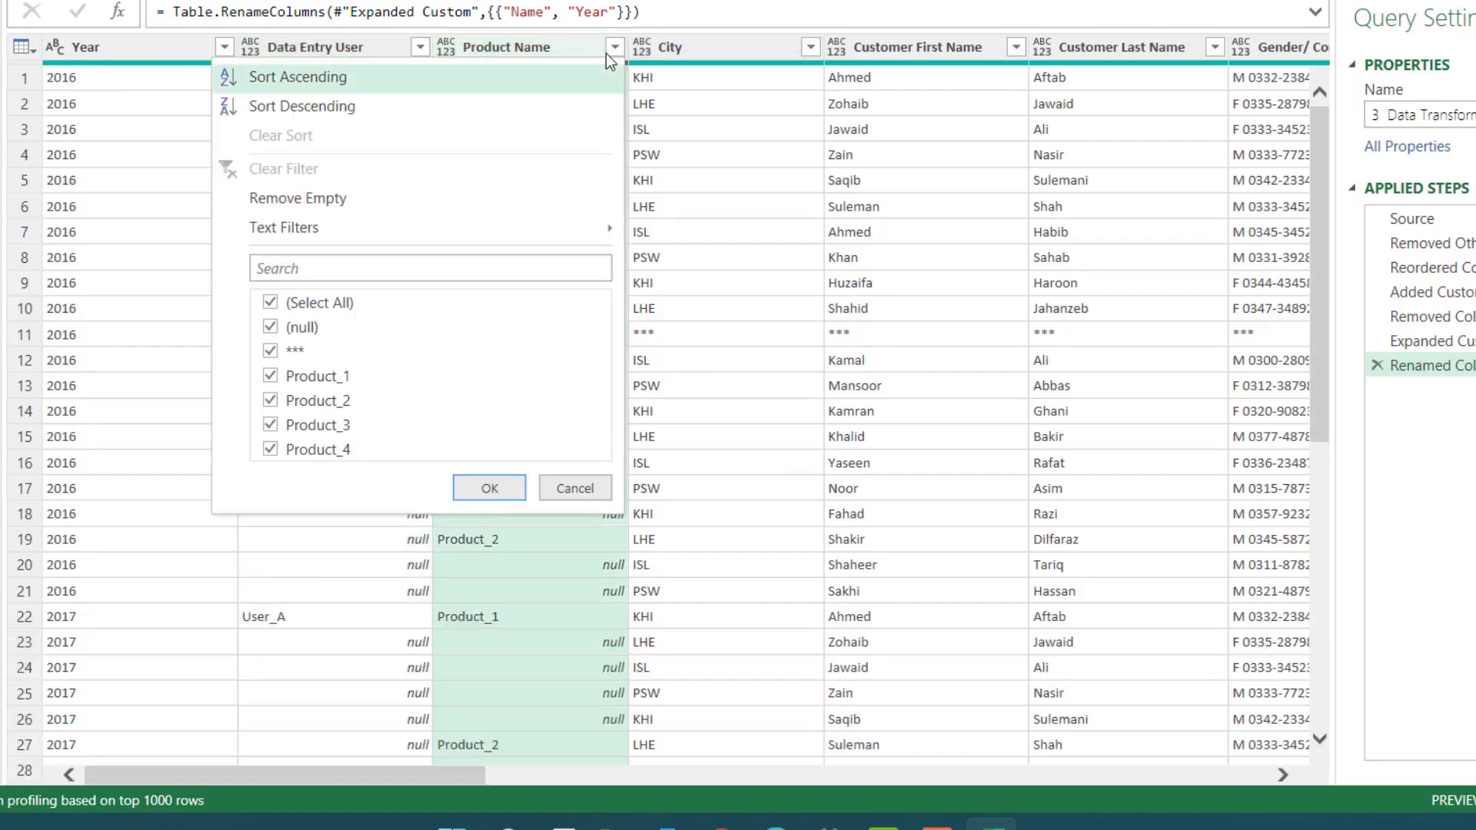
click(287, 355)
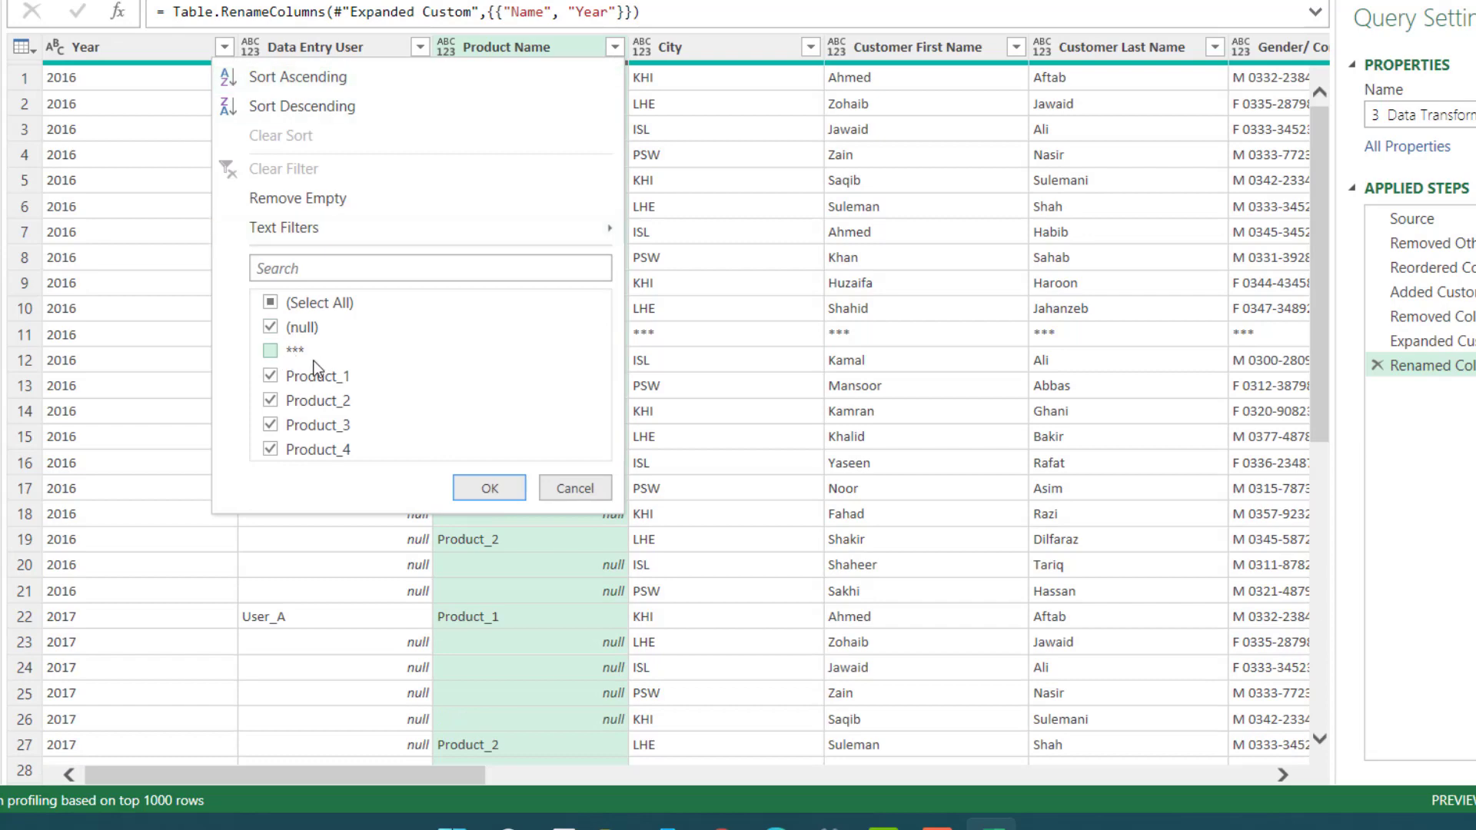
click(492, 489)
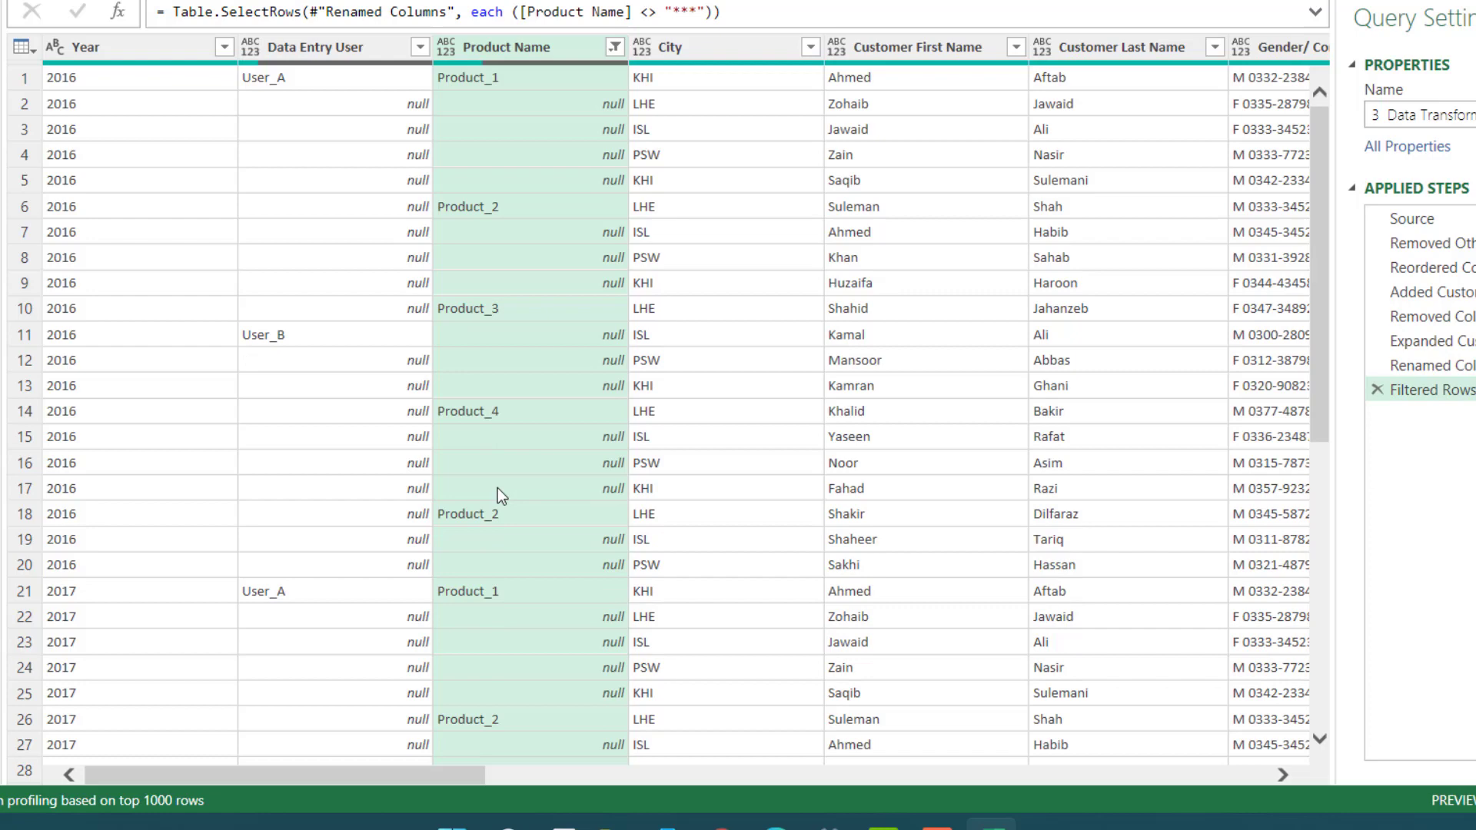
Step: Fill the null cells of the Data Entry User column down from the values above
click(300, 75)
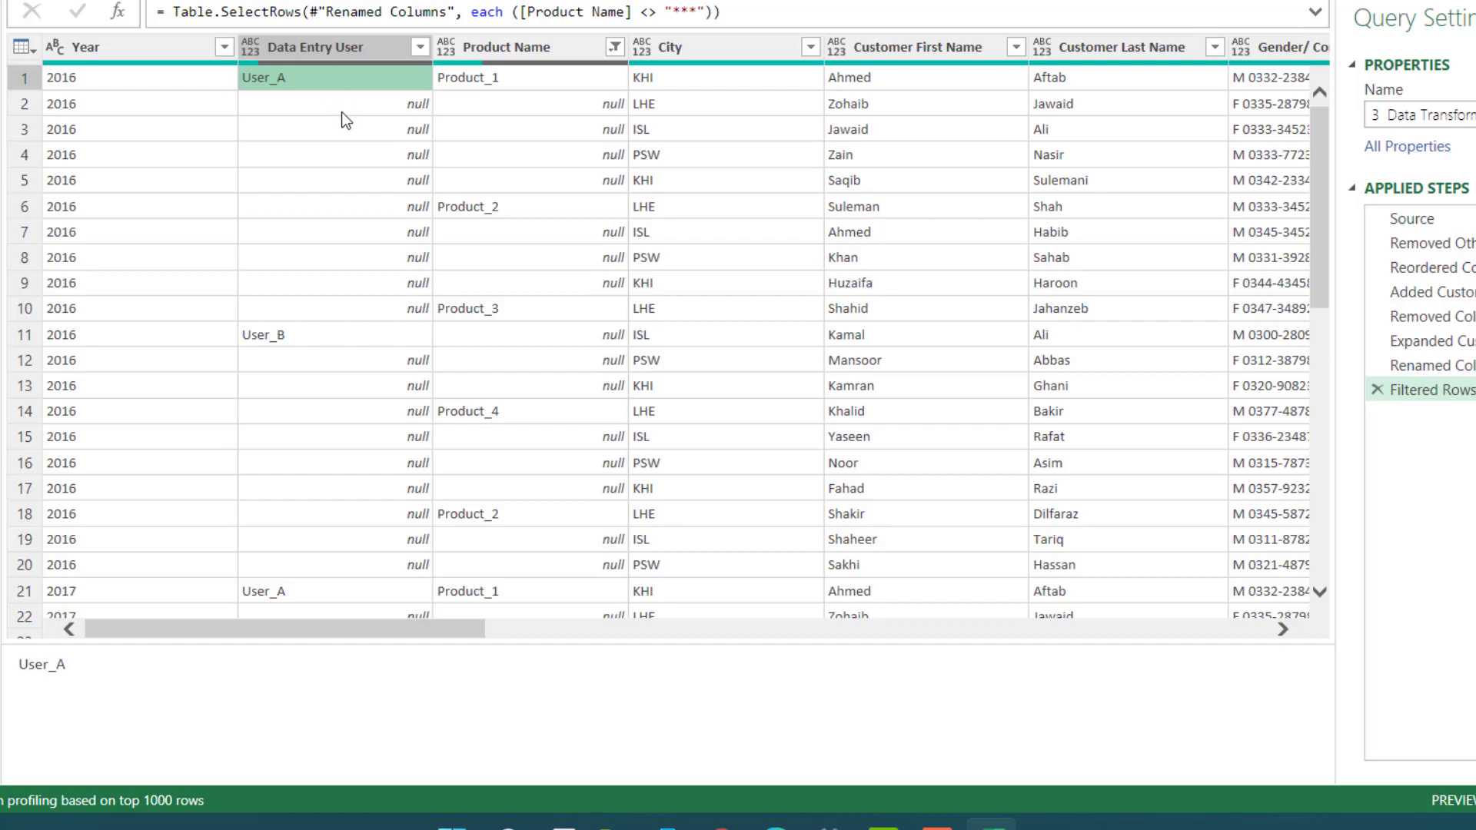
click(356, 57)
right_click(357, 57)
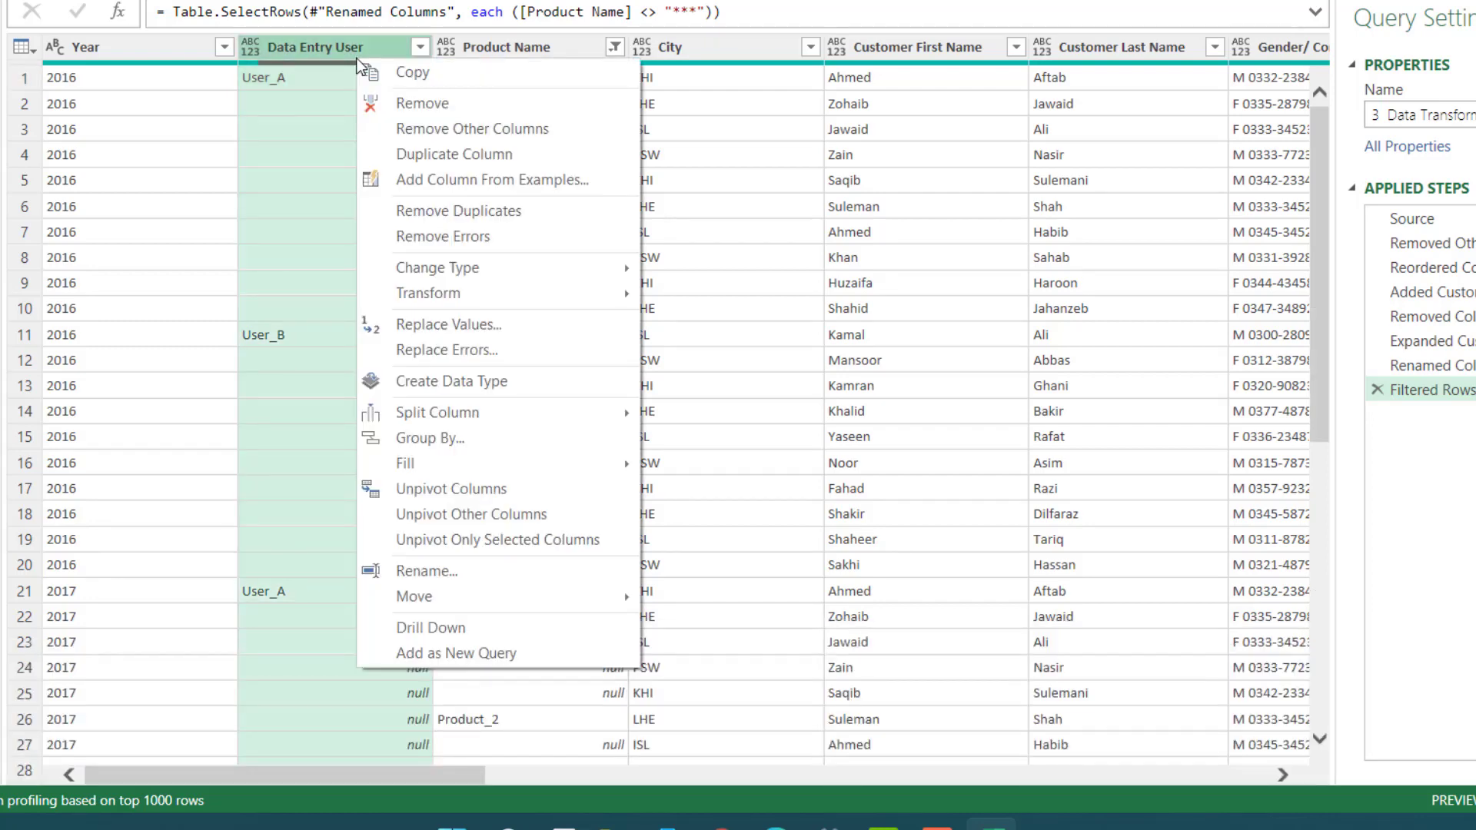
mouse_move(528, 466)
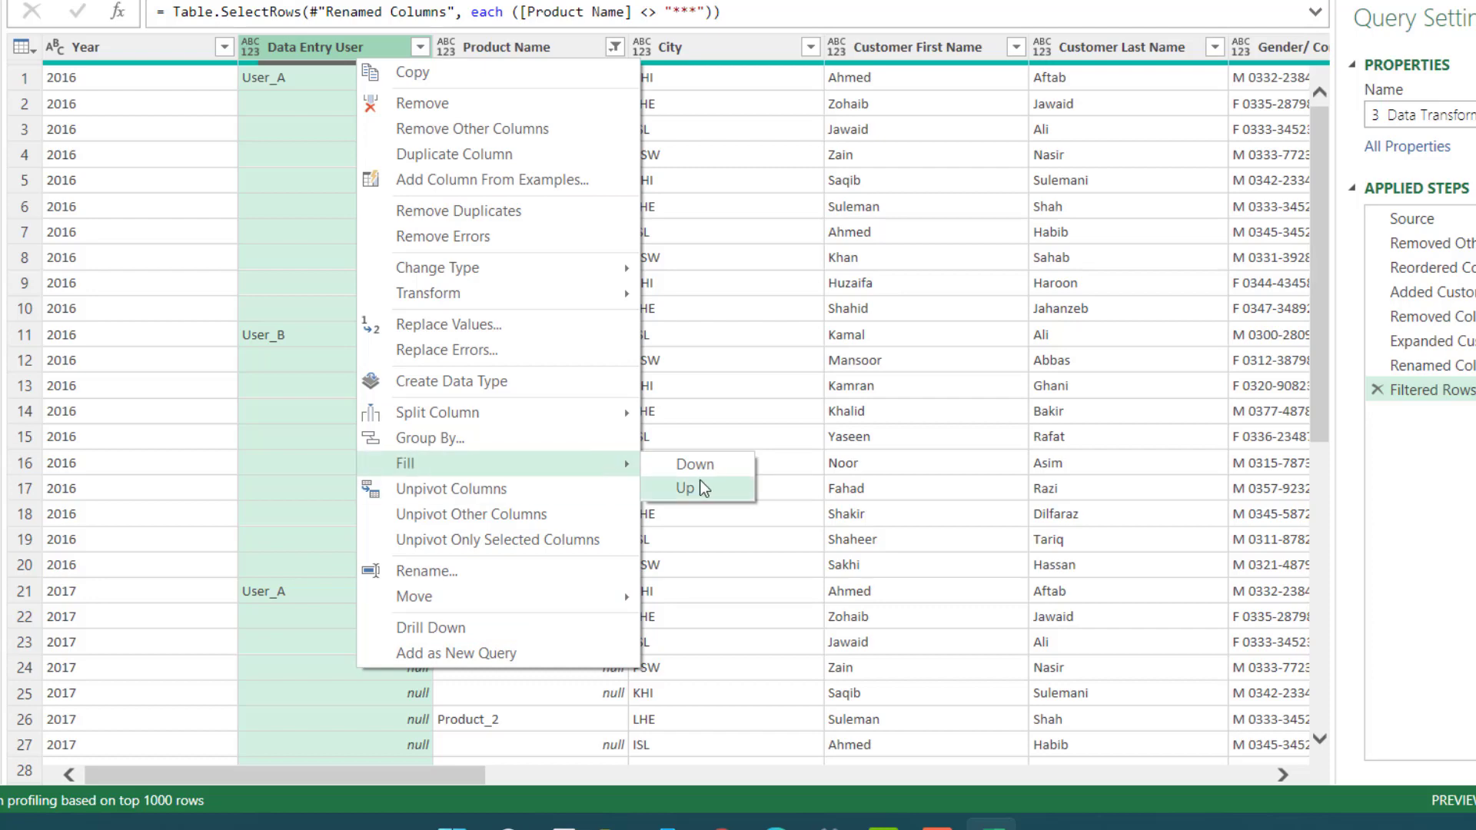
click(700, 472)
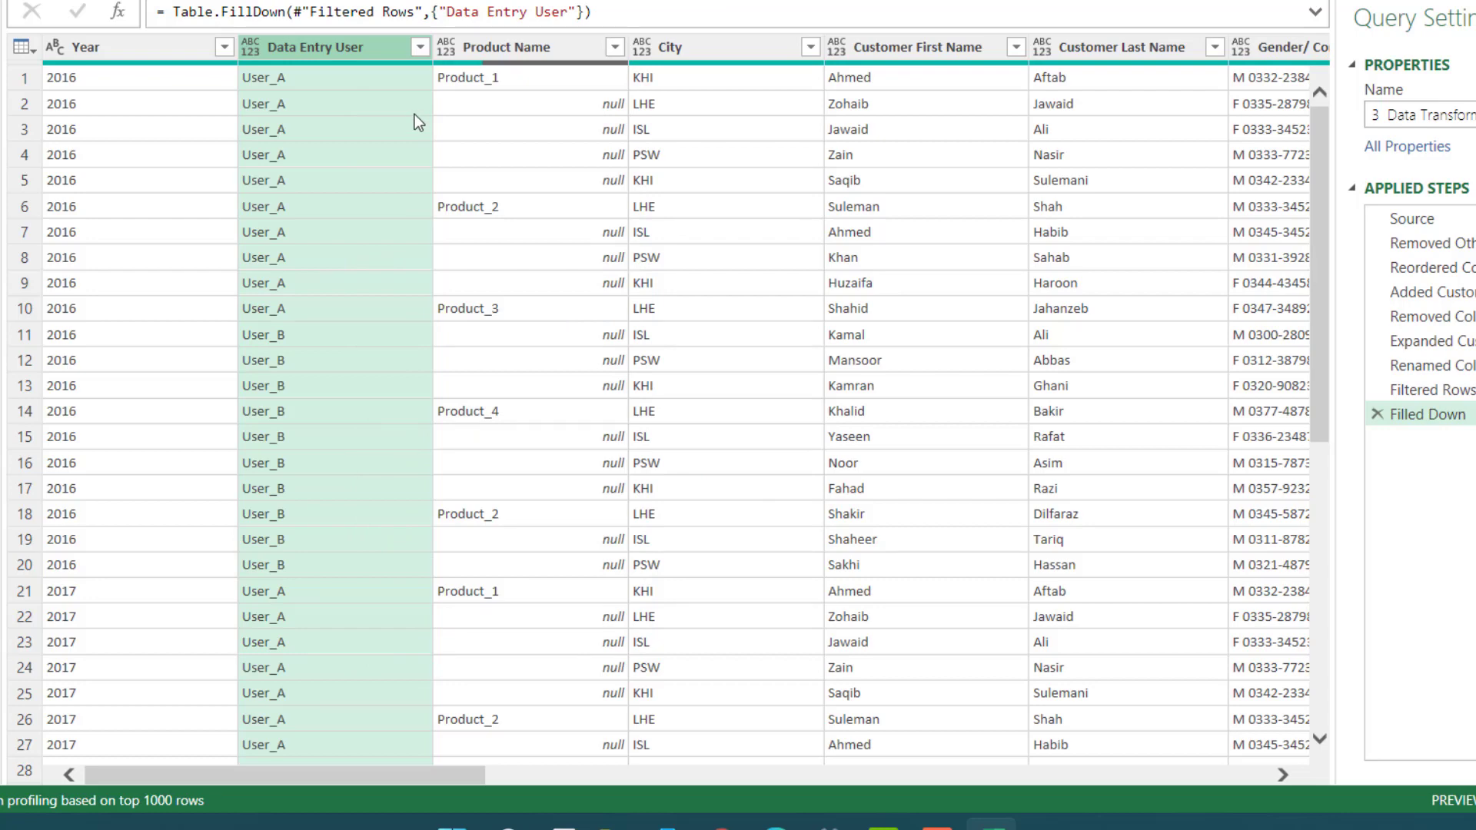
Step: Fill the null cells of the Product Name column down from the values above
click(524, 50)
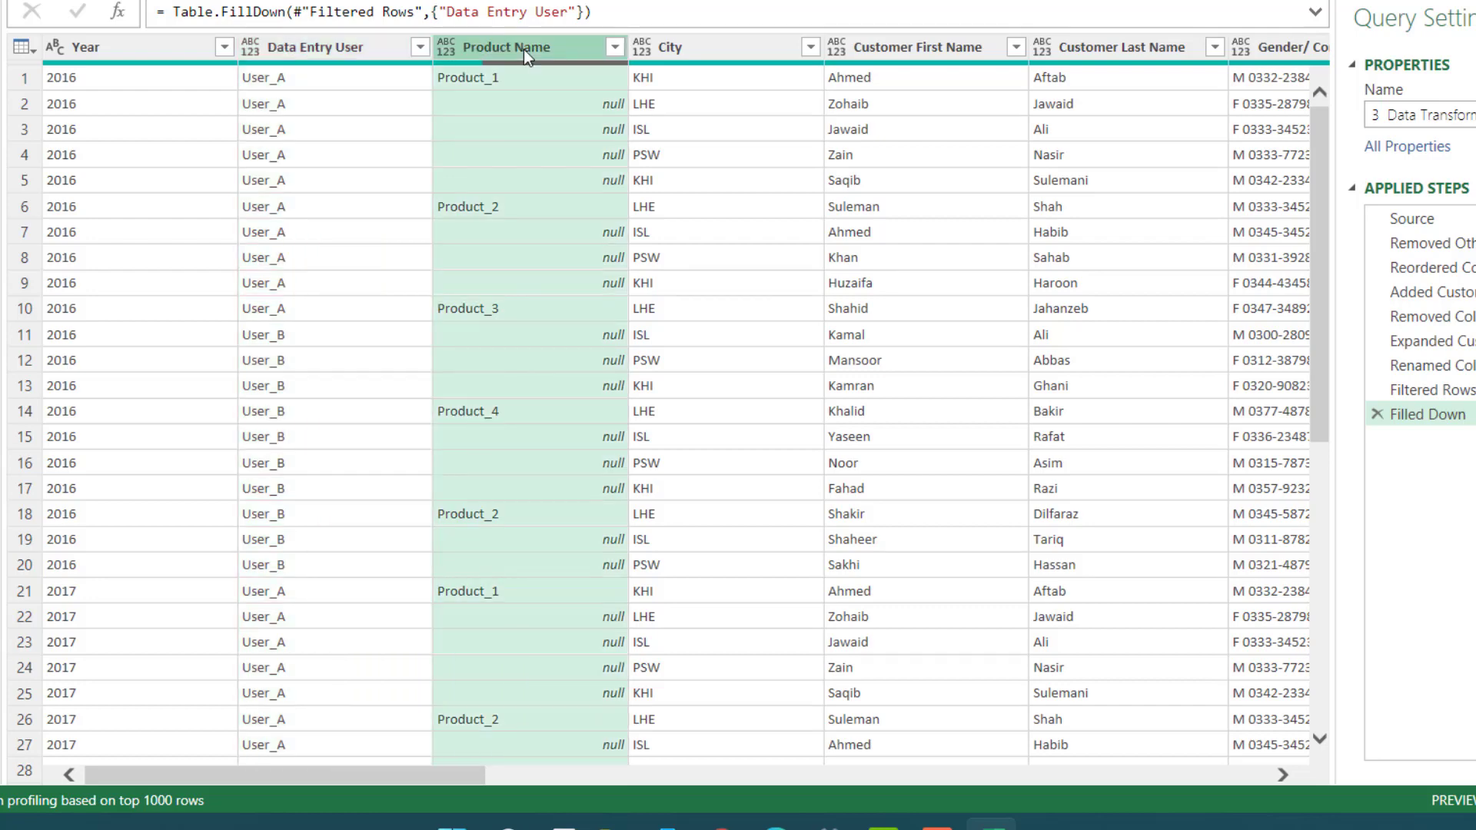
right_click(523, 49)
mouse_move(560, 459)
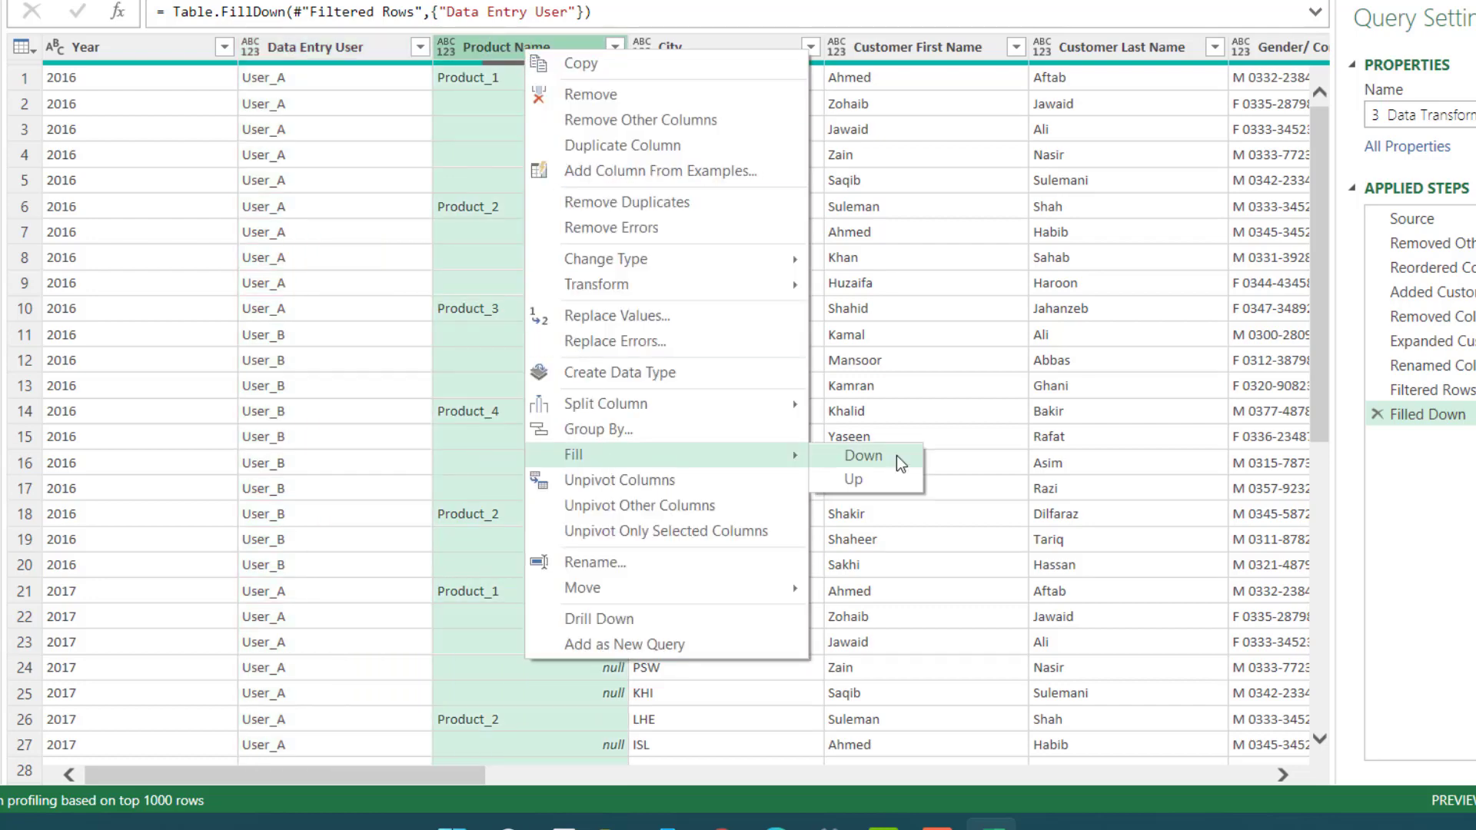
click(897, 459)
Step: Merge the Customer First Name and Customer Last Name columns with a space separator into a column named Customer
drag(422, 776, 598, 741)
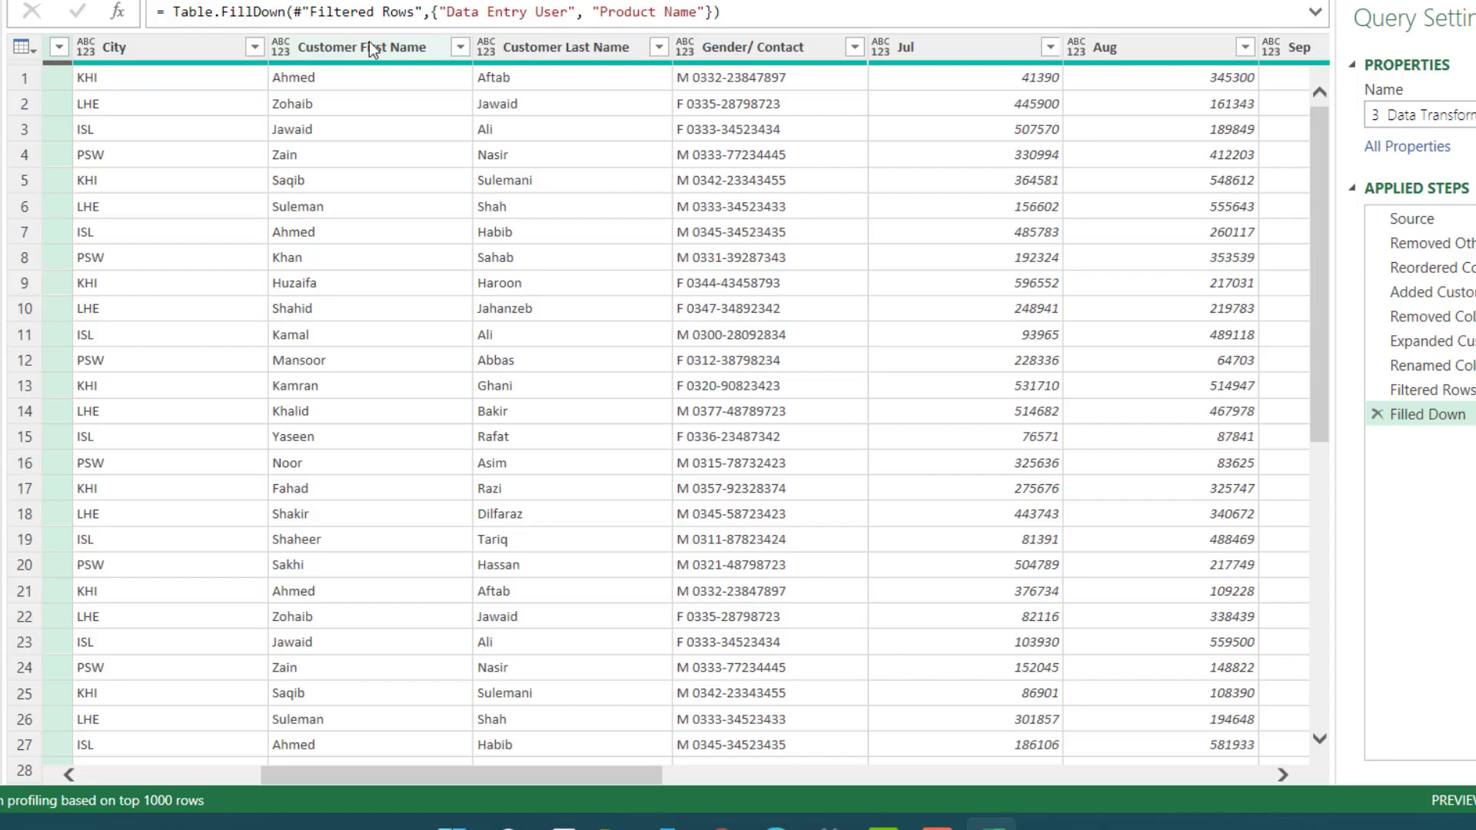
click(538, 47)
click(358, 50)
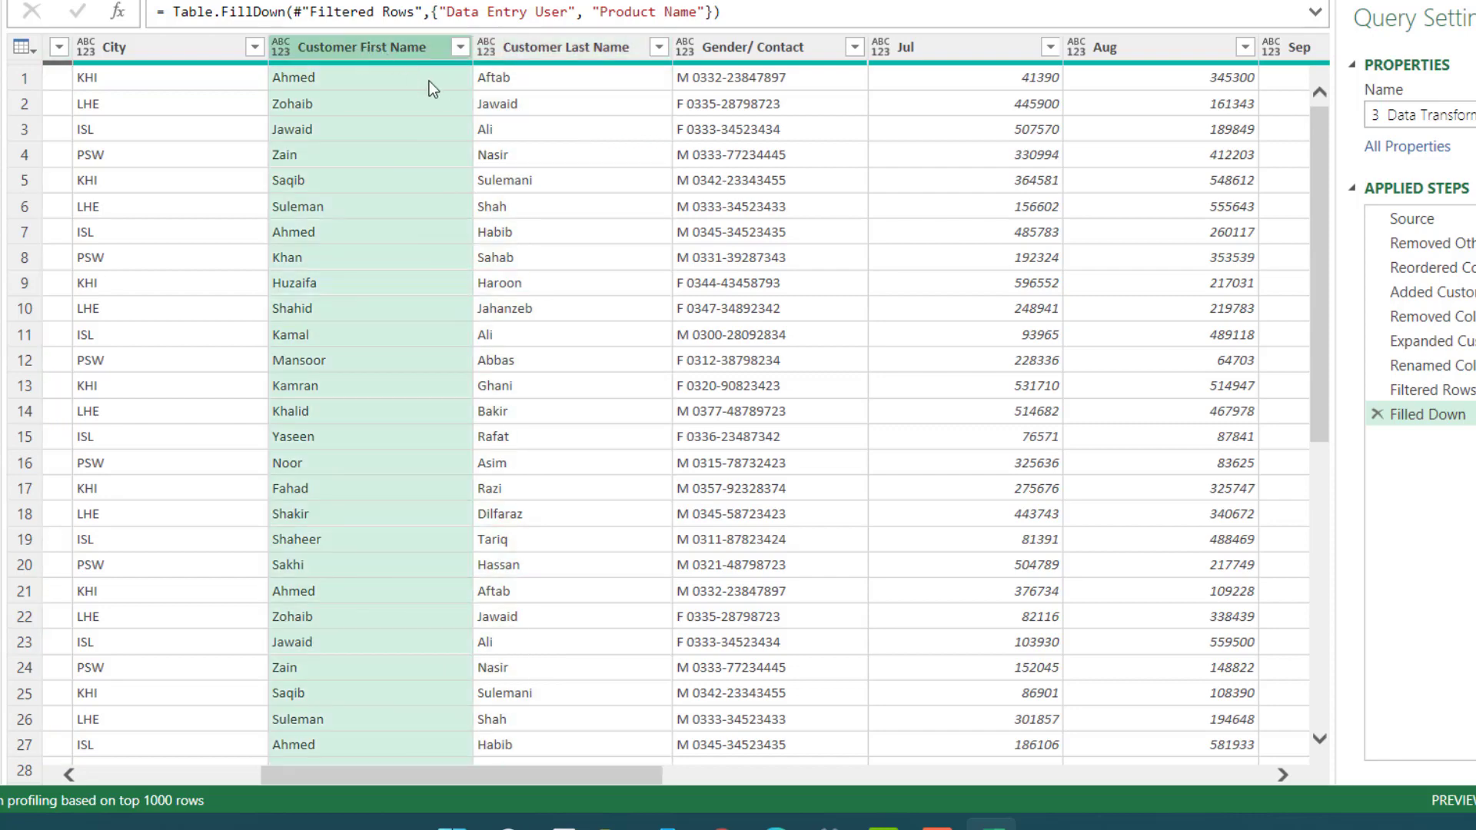
right_click(595, 53)
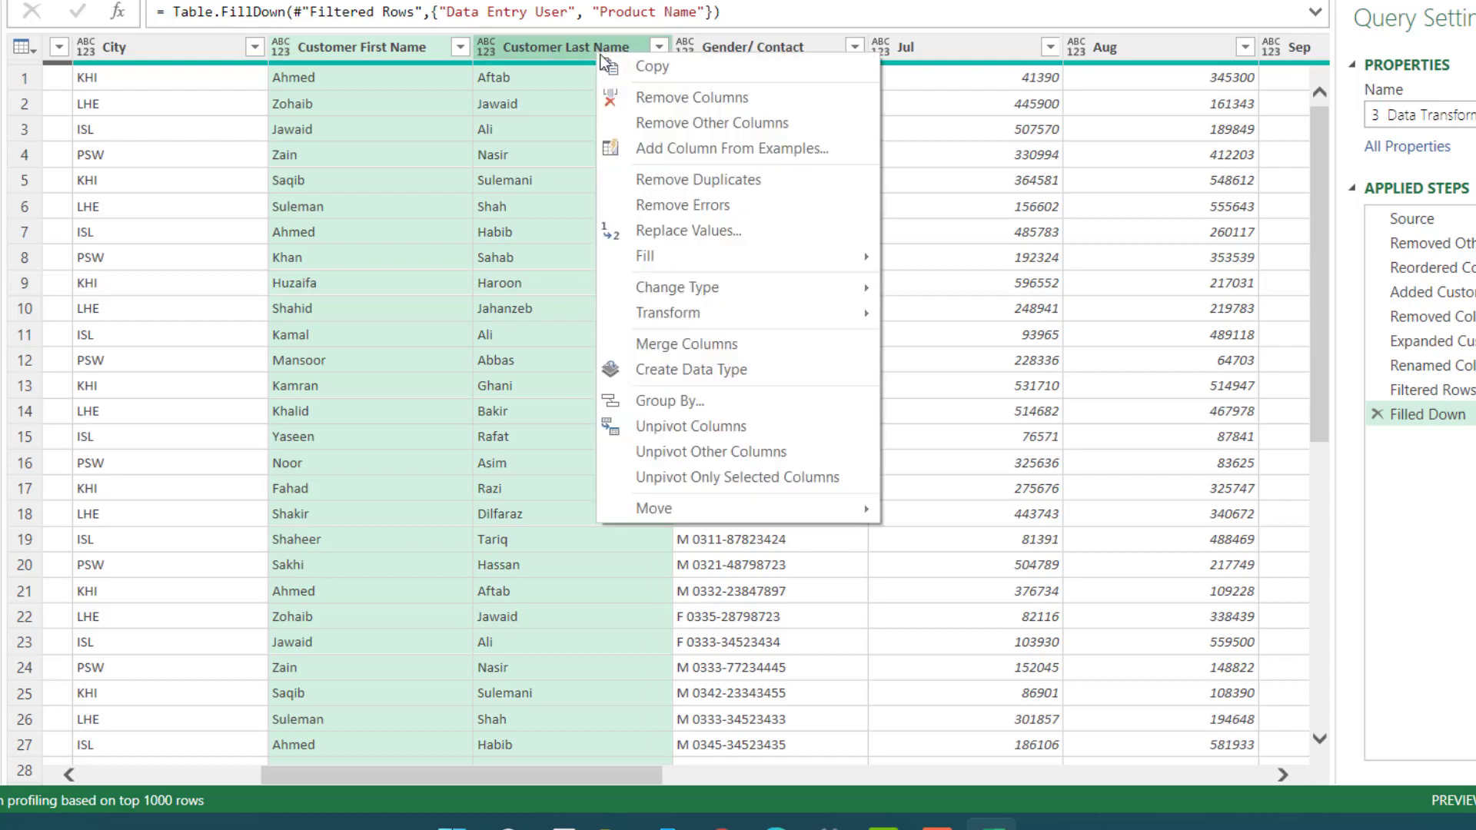
click(713, 343)
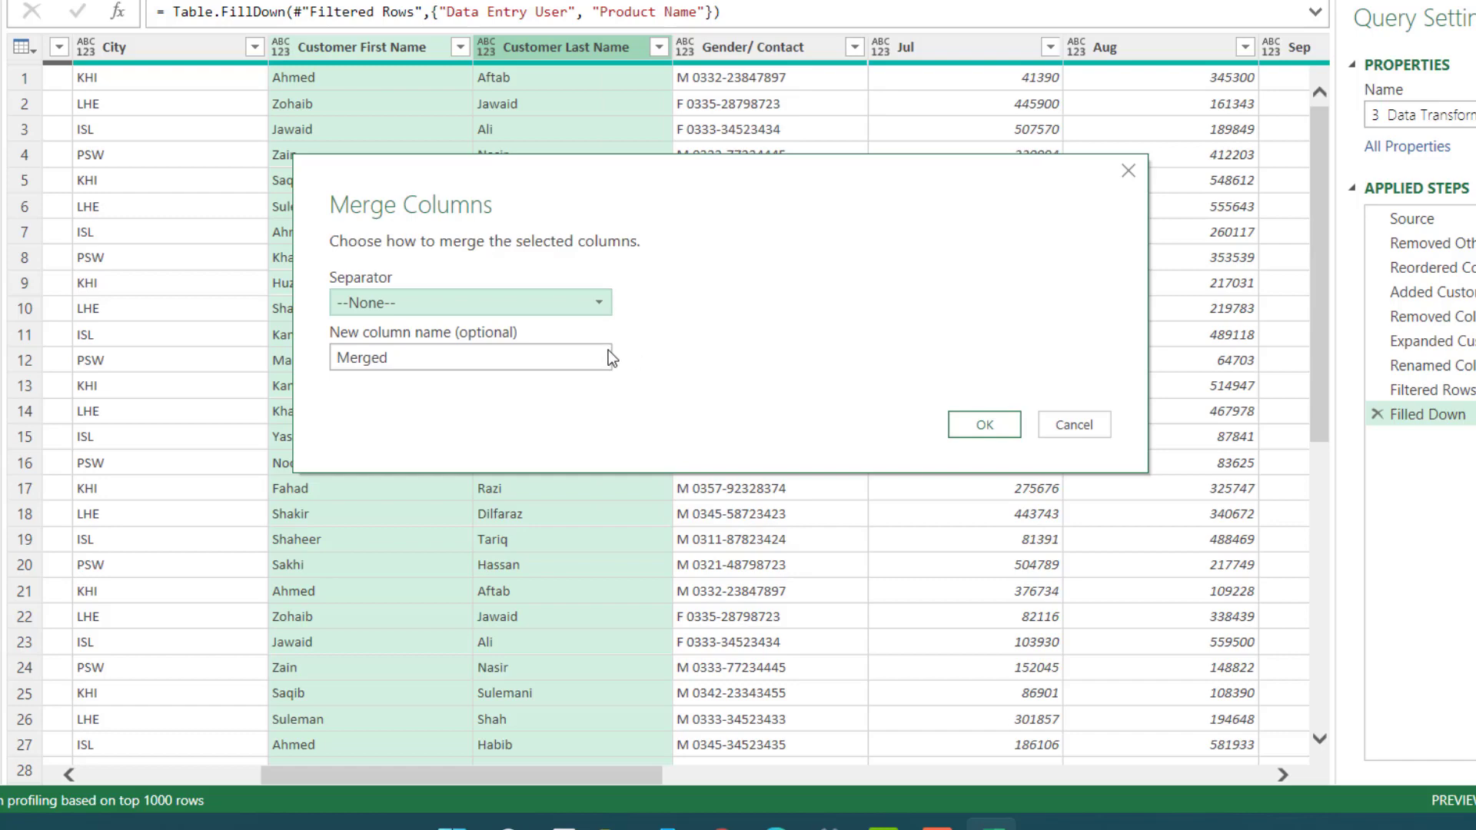
drag(456, 190, 874, 106)
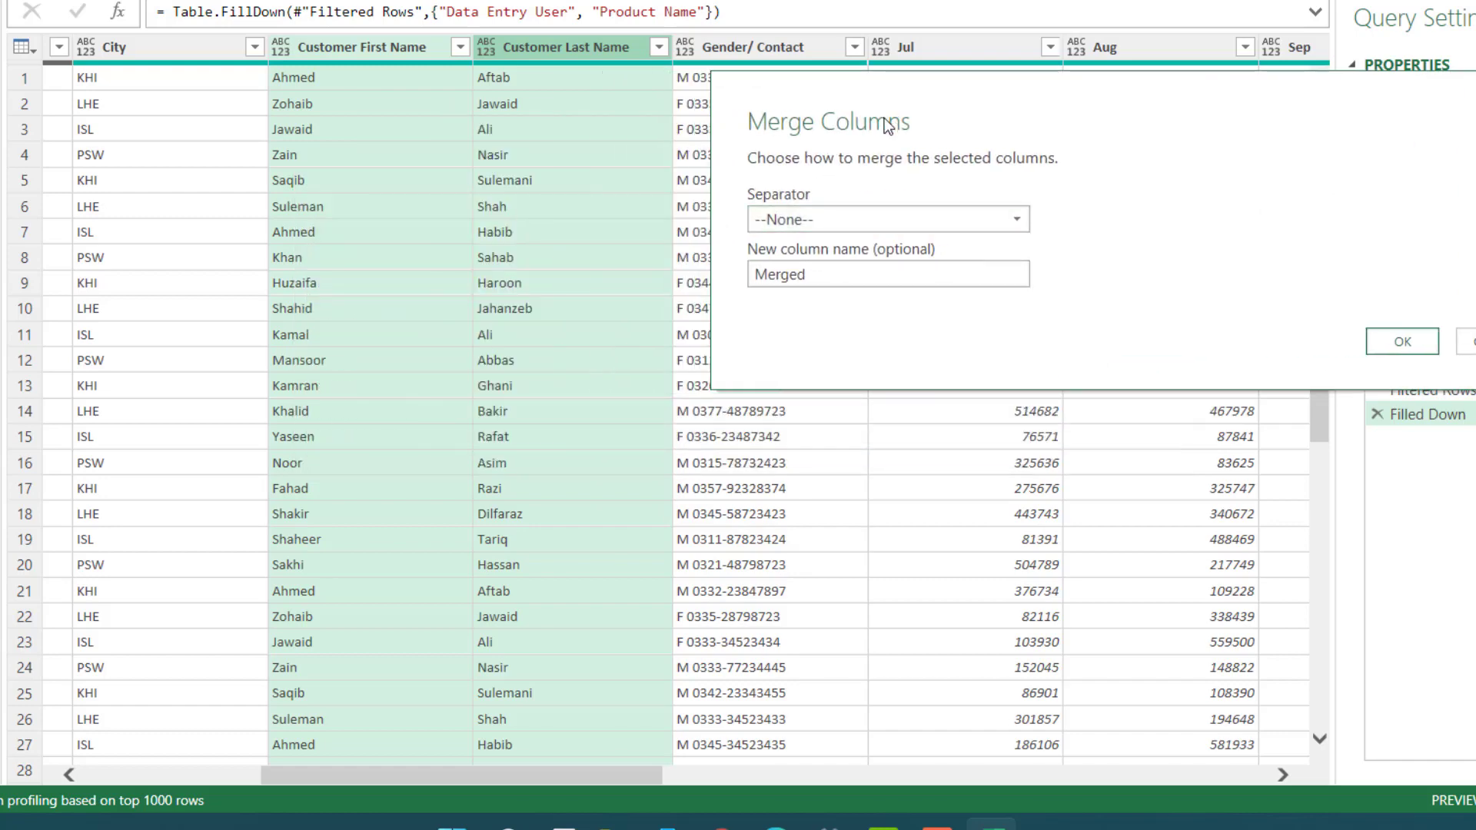
click(903, 220)
click(863, 364)
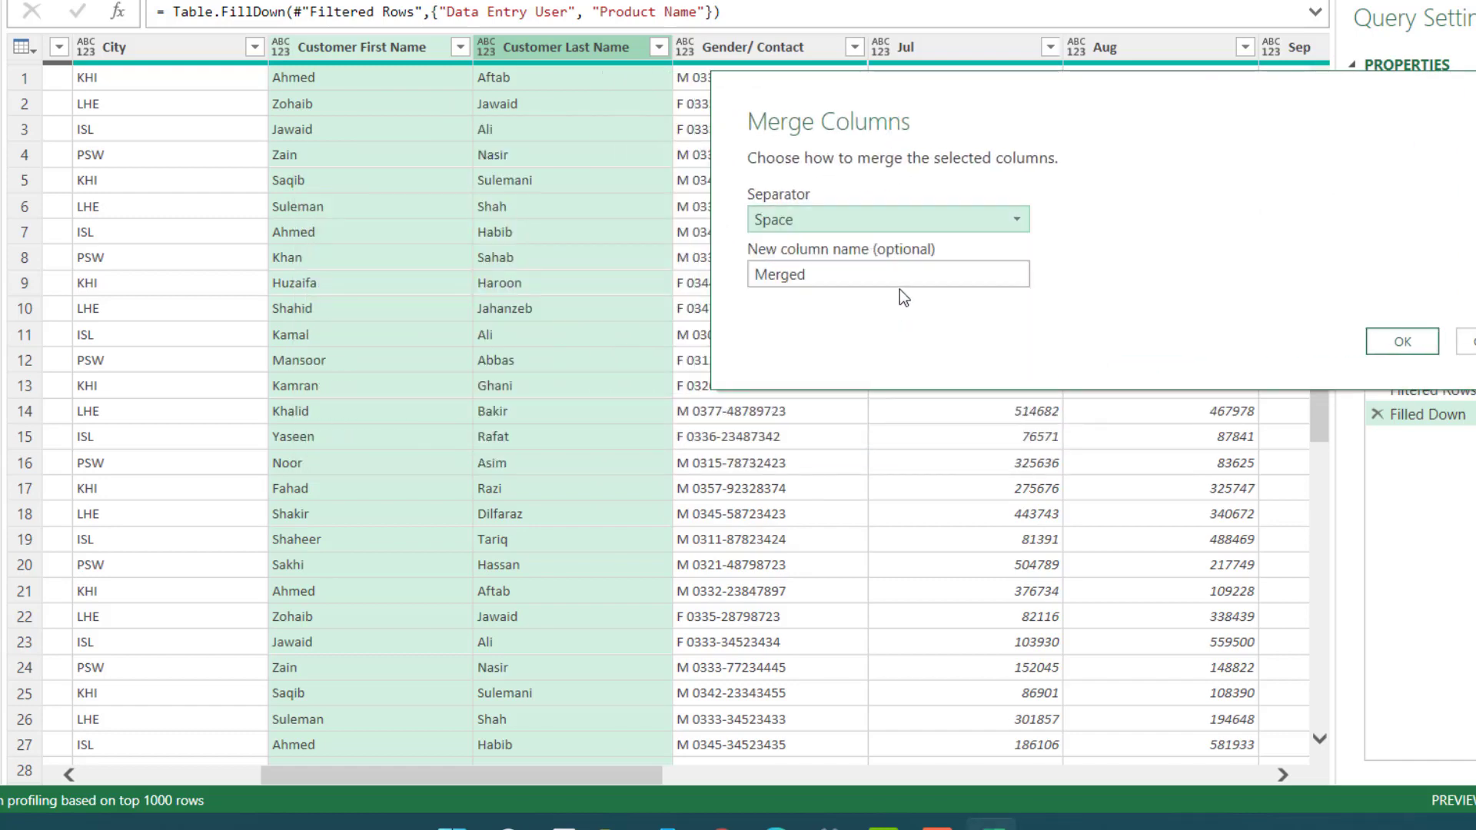
key(Tab)
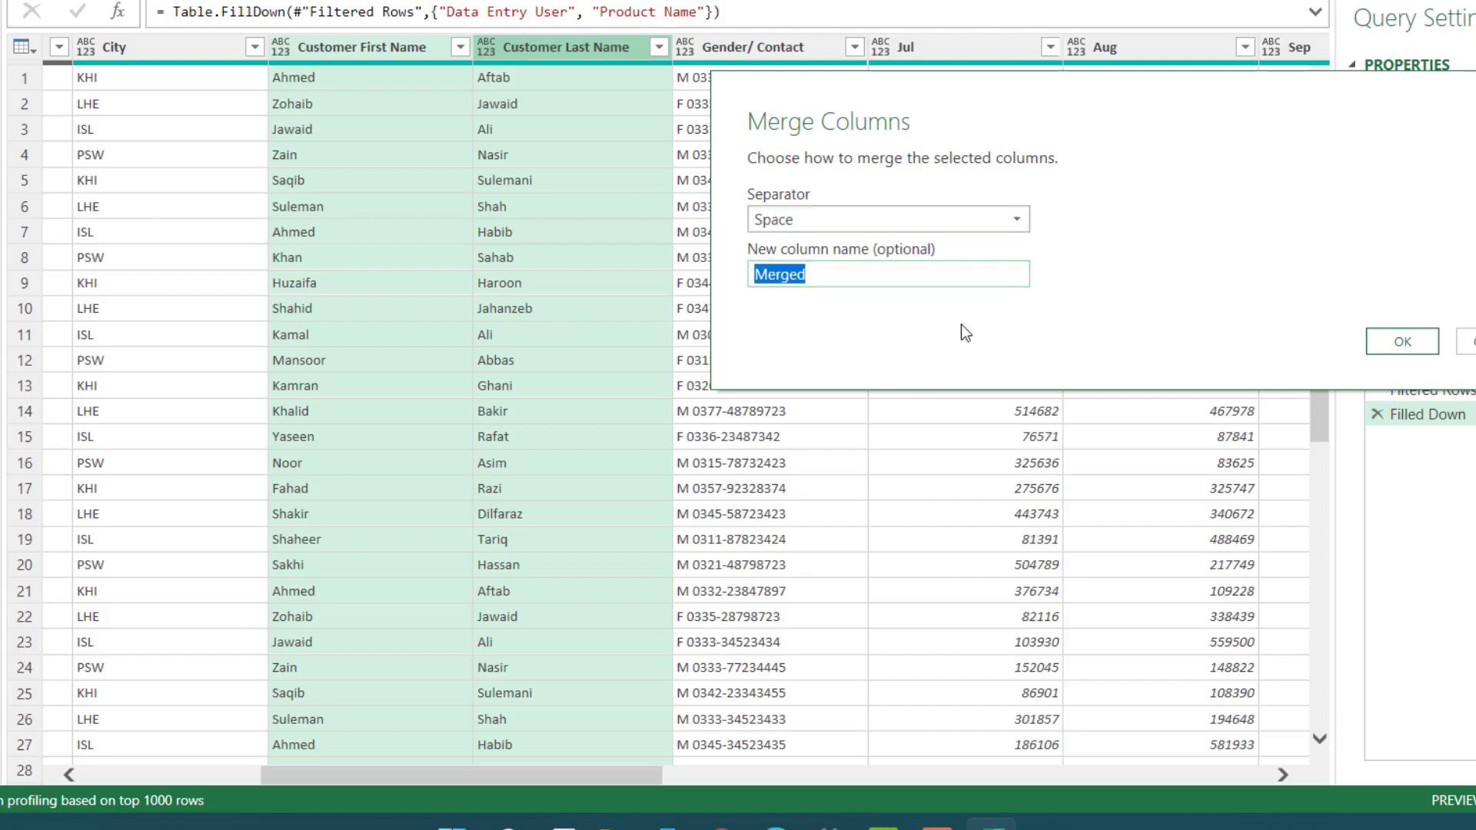
text(Customer)
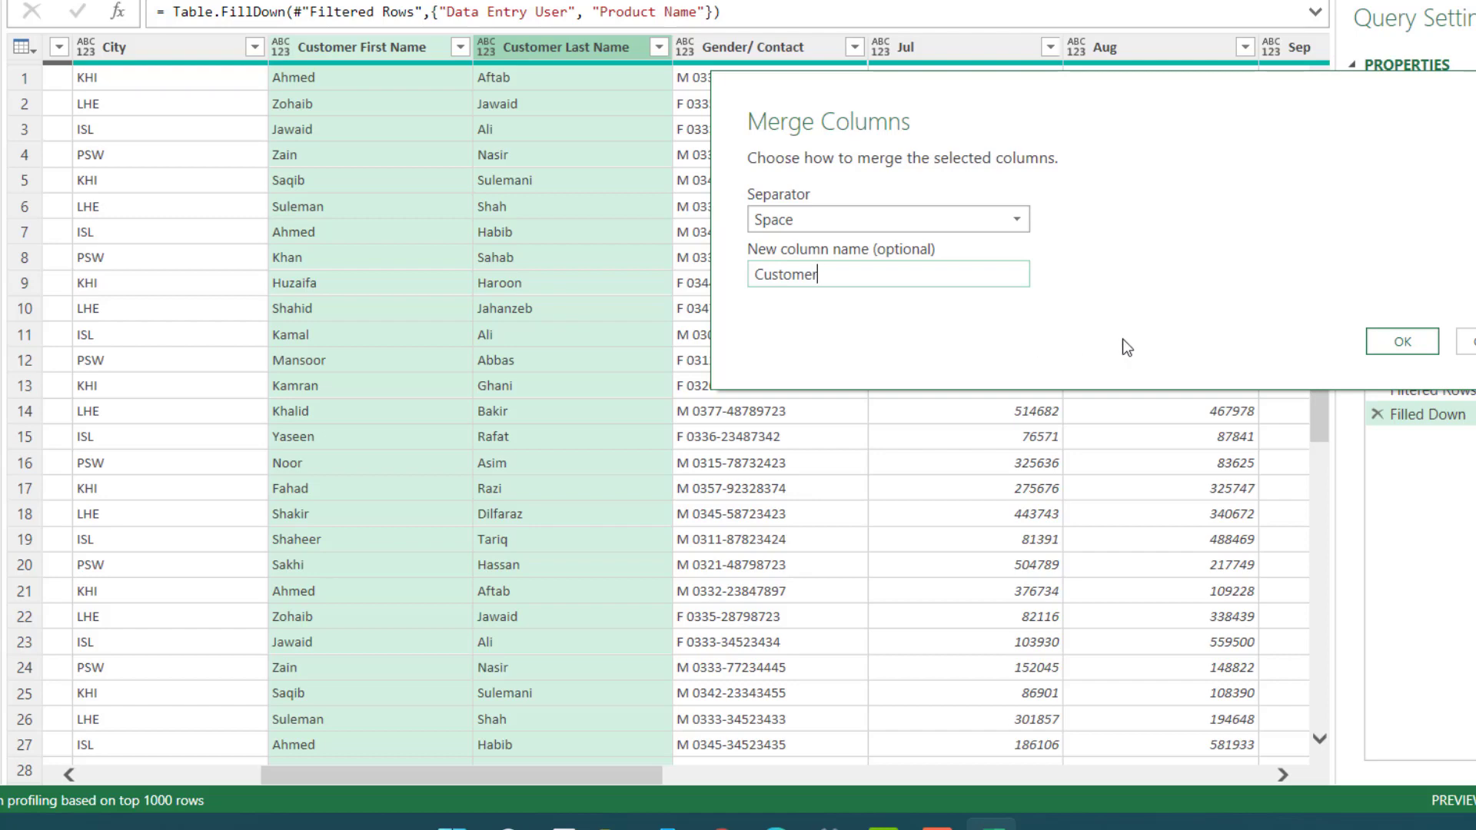
click(1403, 341)
click(528, 127)
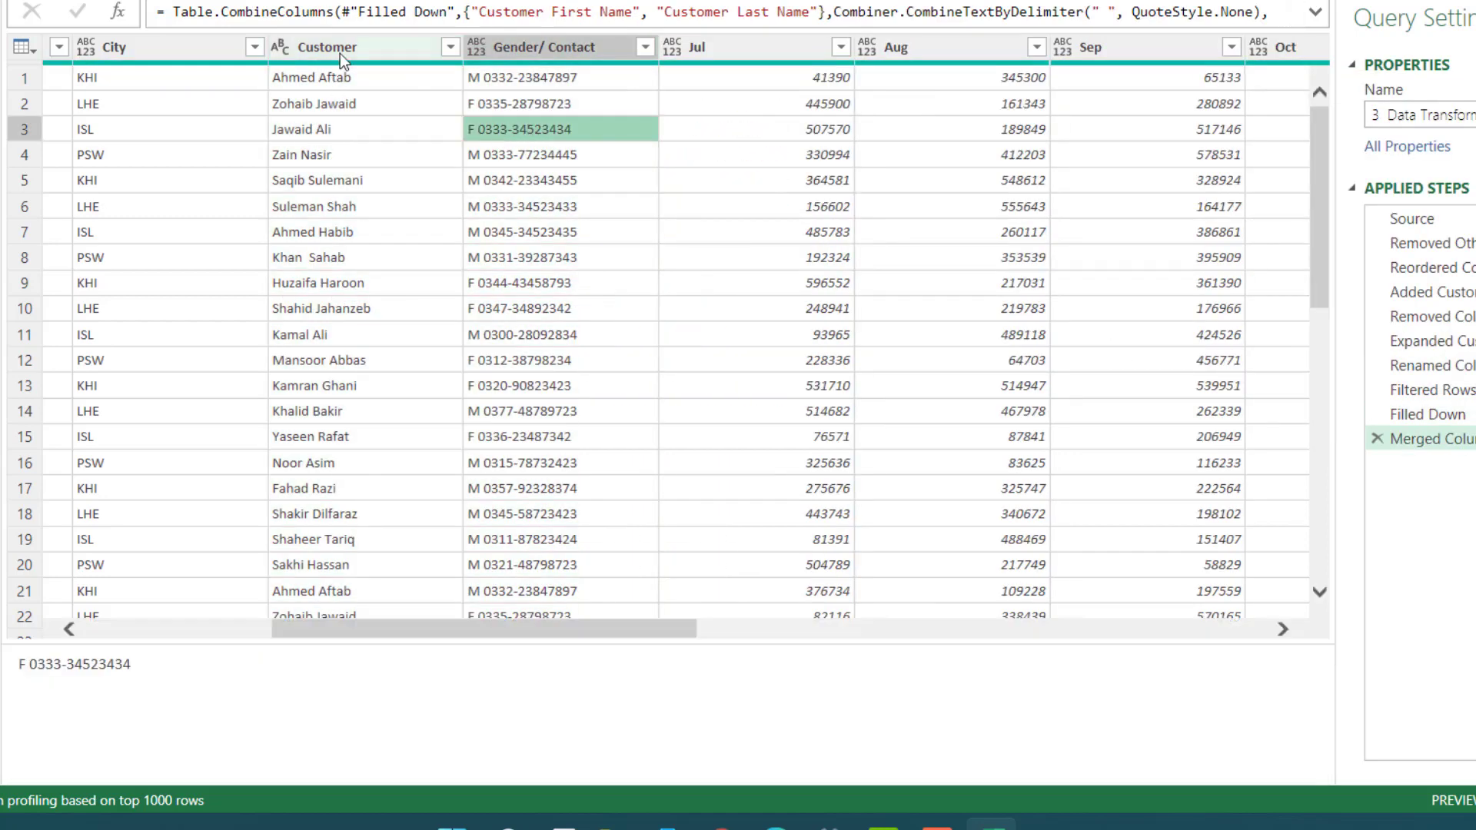
click(340, 53)
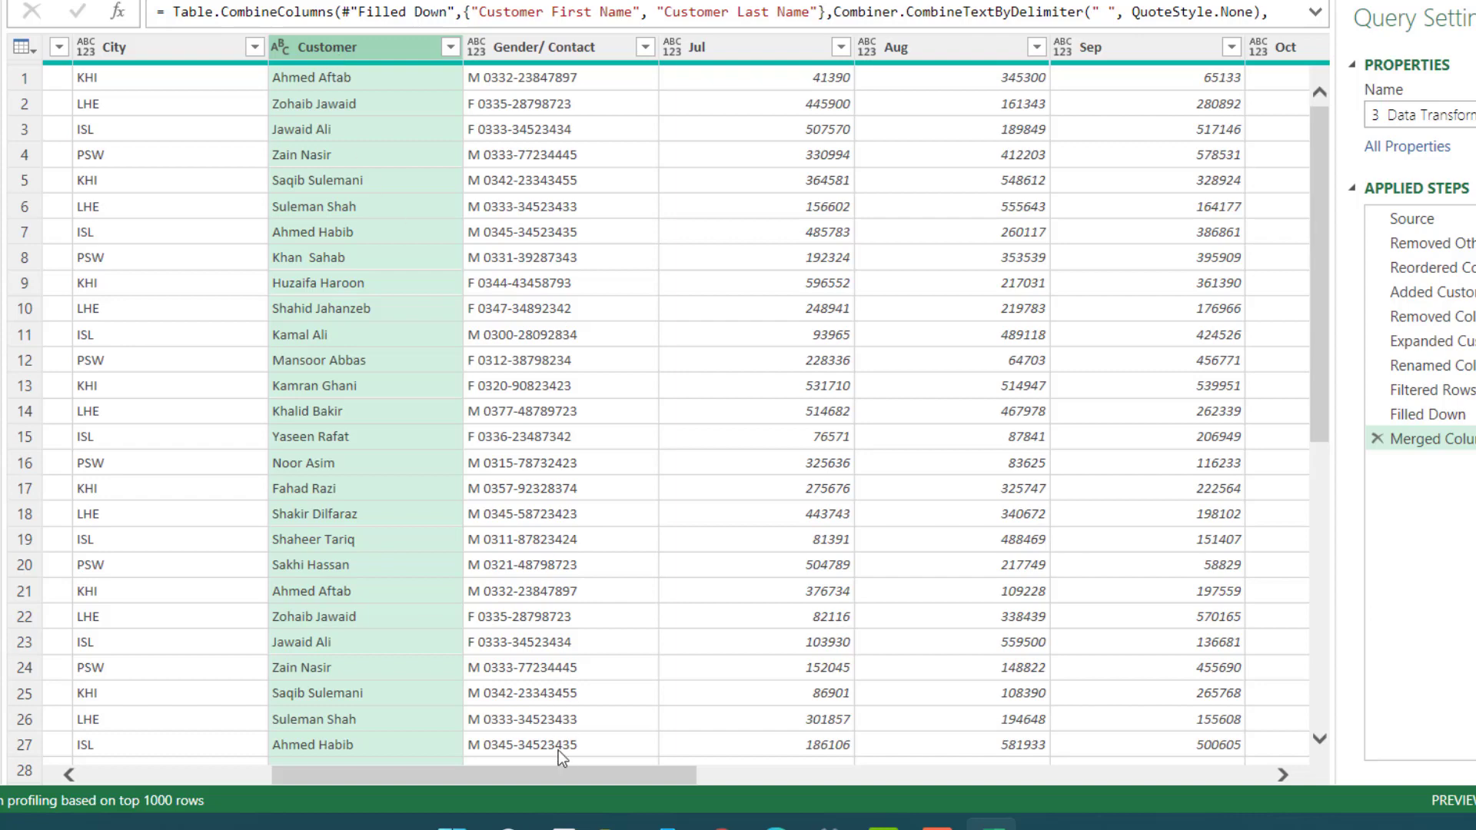
Step: Split the Gender/ Contact column by a space delimiter at the left-most delimiter only
drag(564, 773, 603, 749)
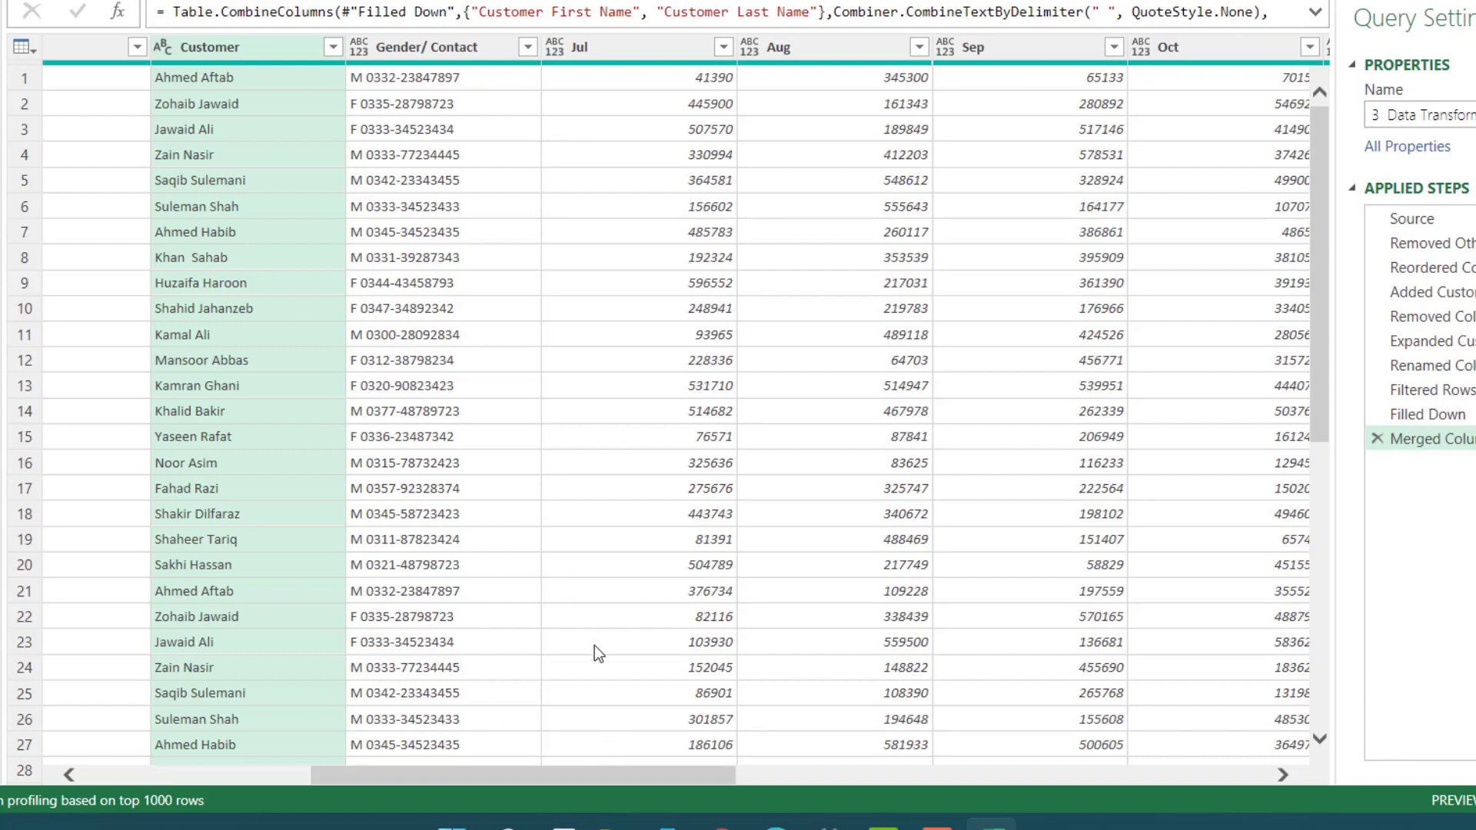
click(437, 44)
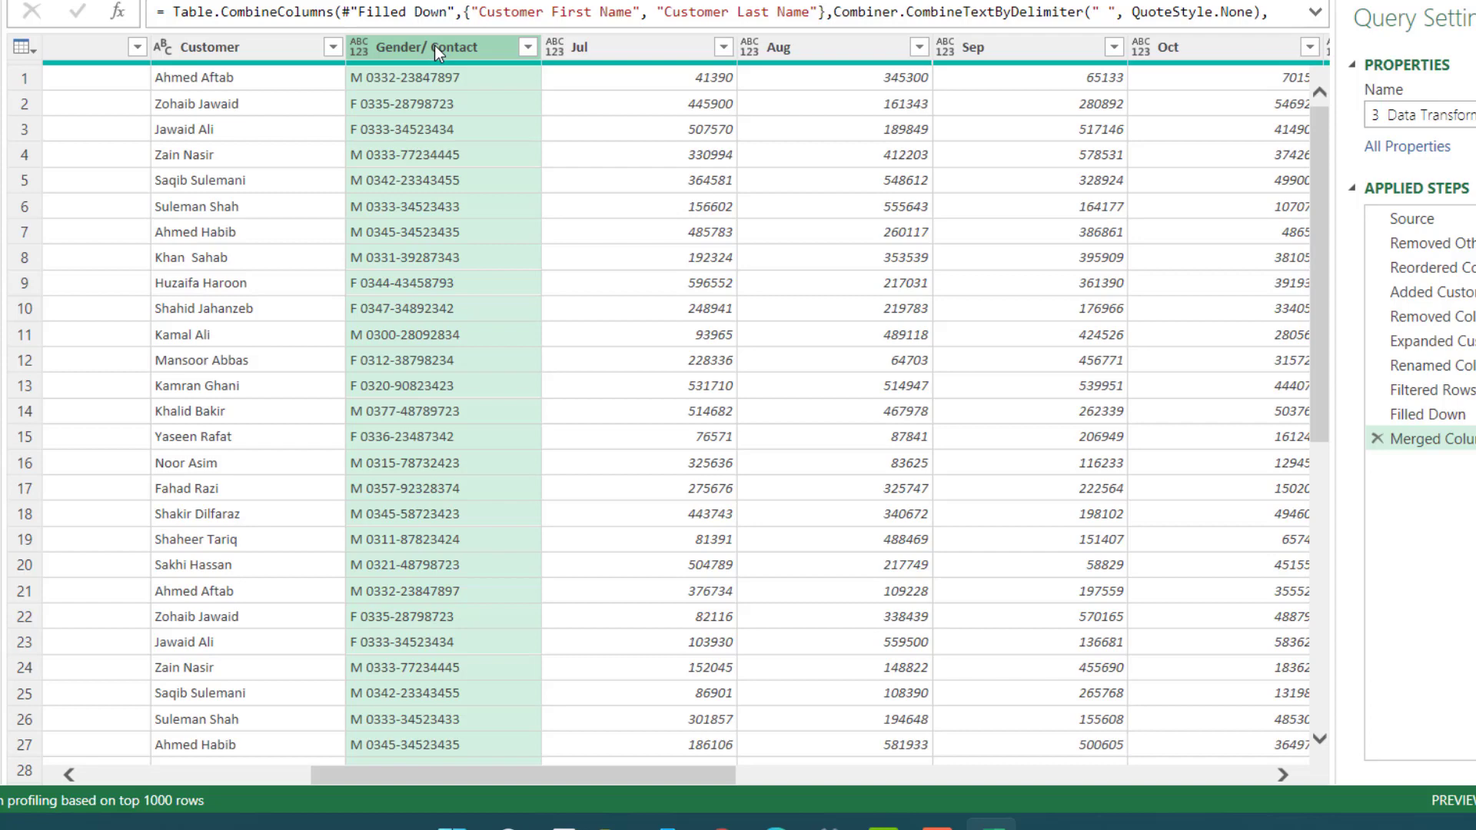
right_click(435, 44)
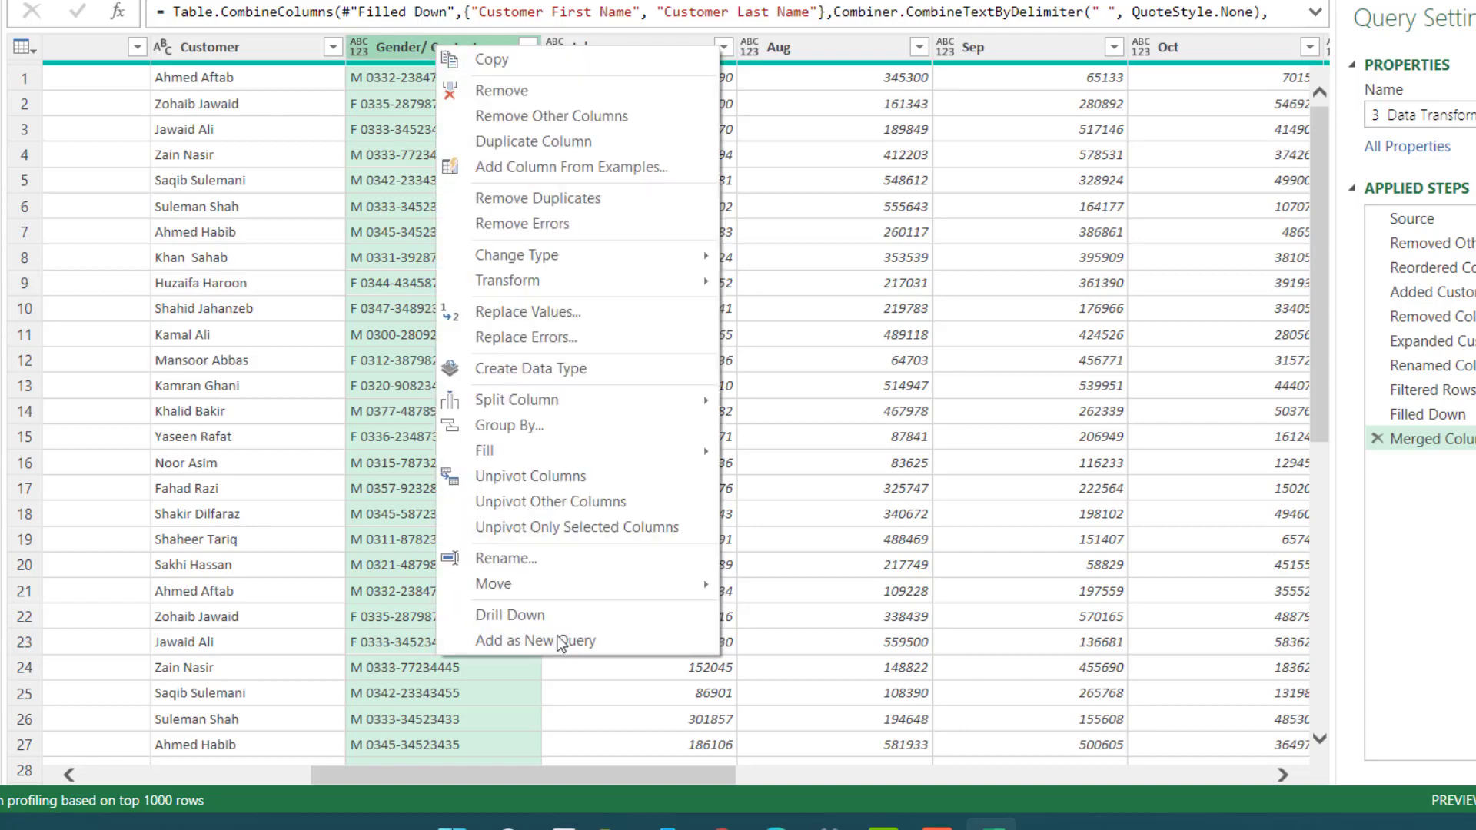
mouse_move(547, 403)
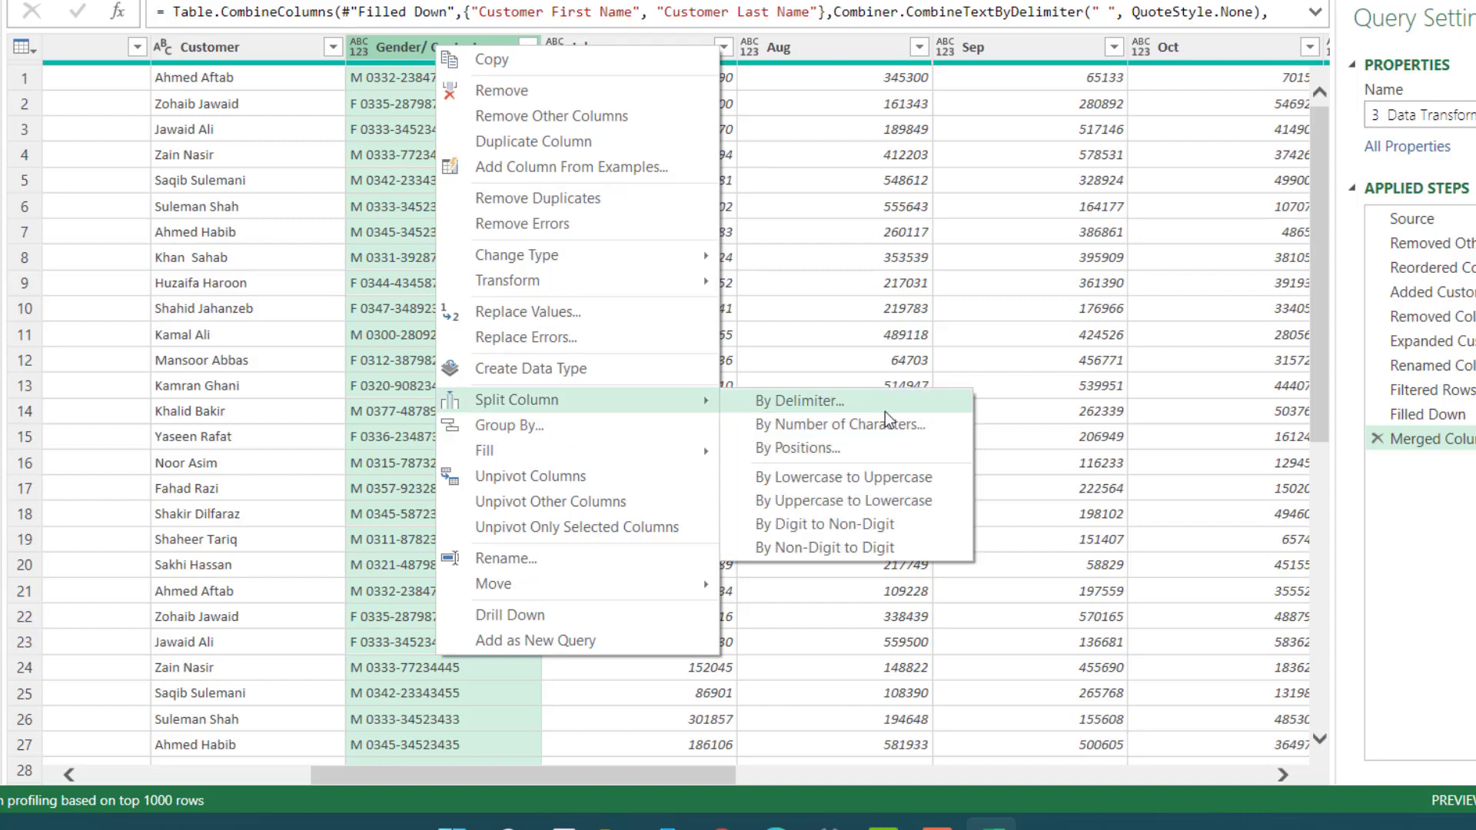
click(385, 52)
right_click(386, 52)
mouse_move(506, 412)
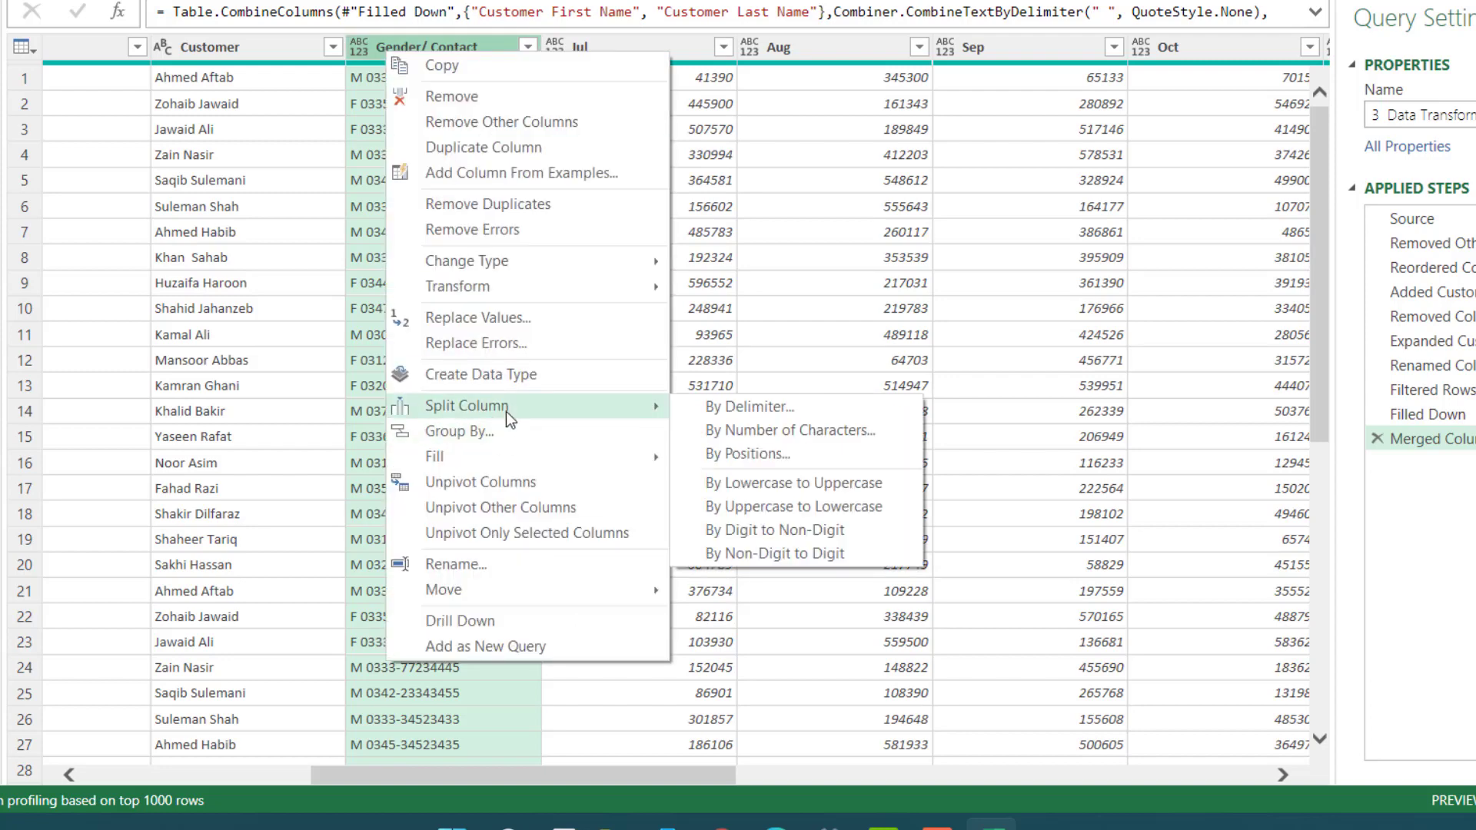
click(845, 416)
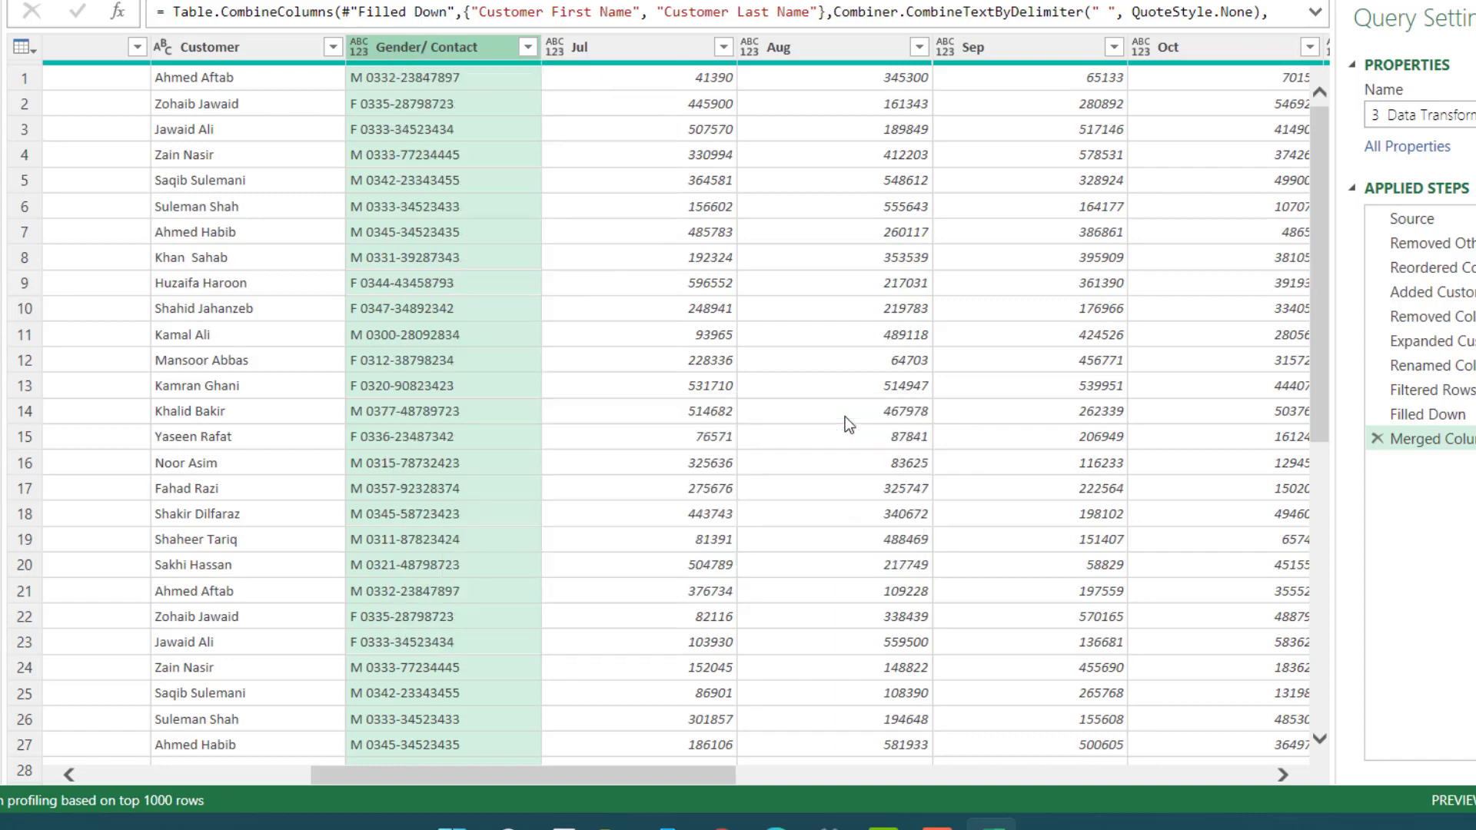
drag(620, 108, 985, 0)
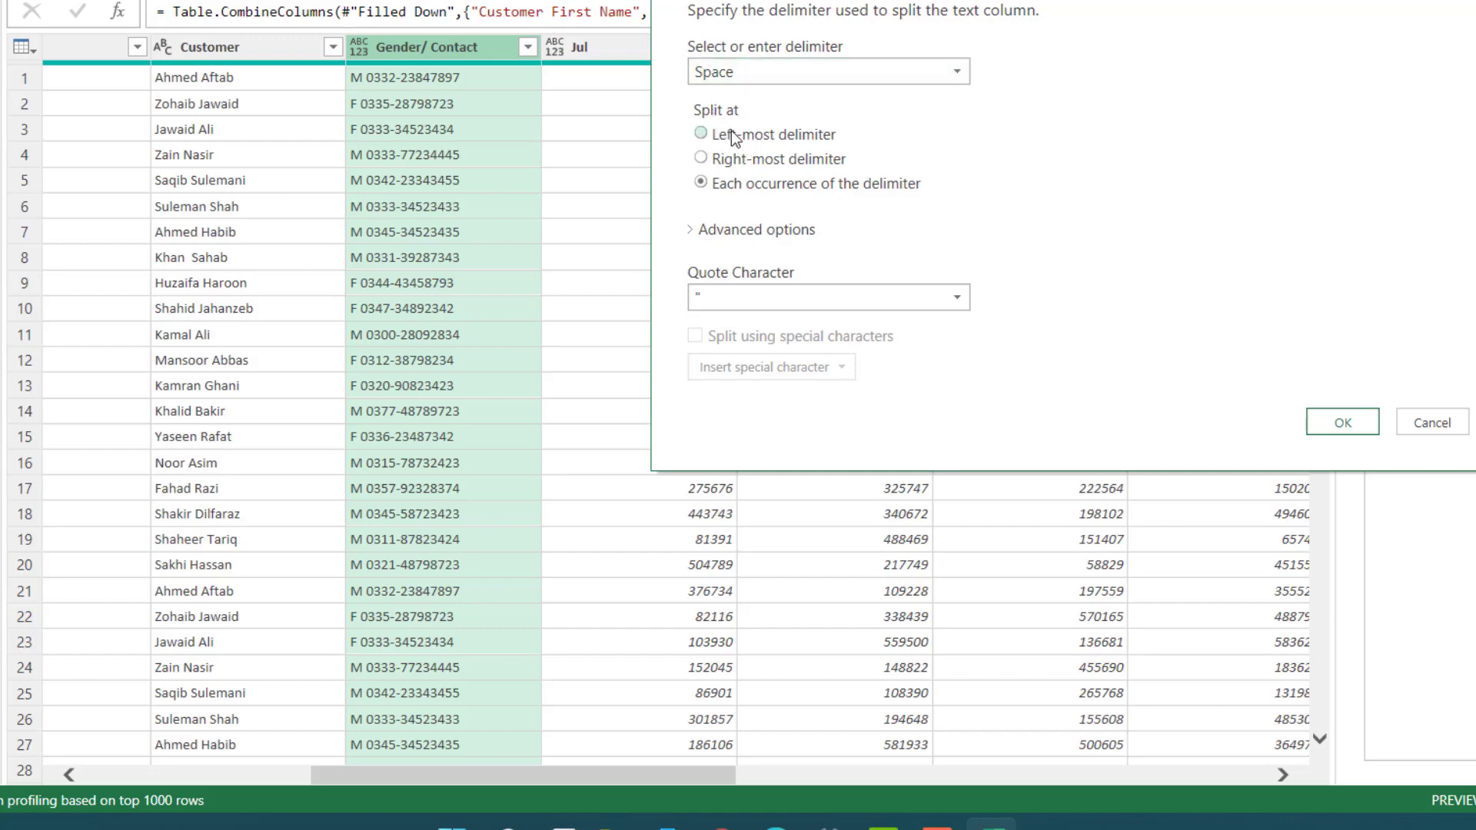
click(788, 138)
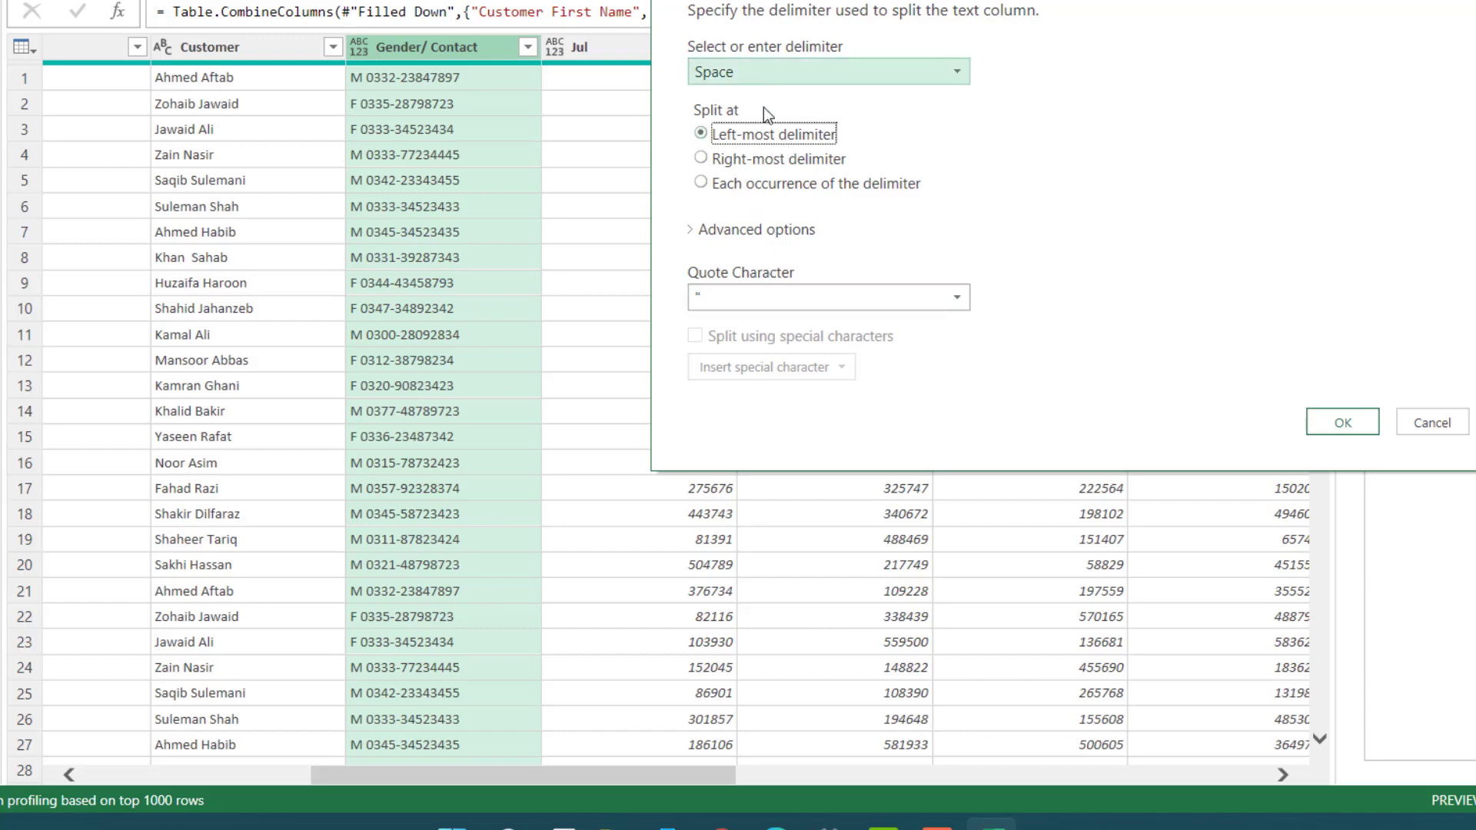
click(1350, 422)
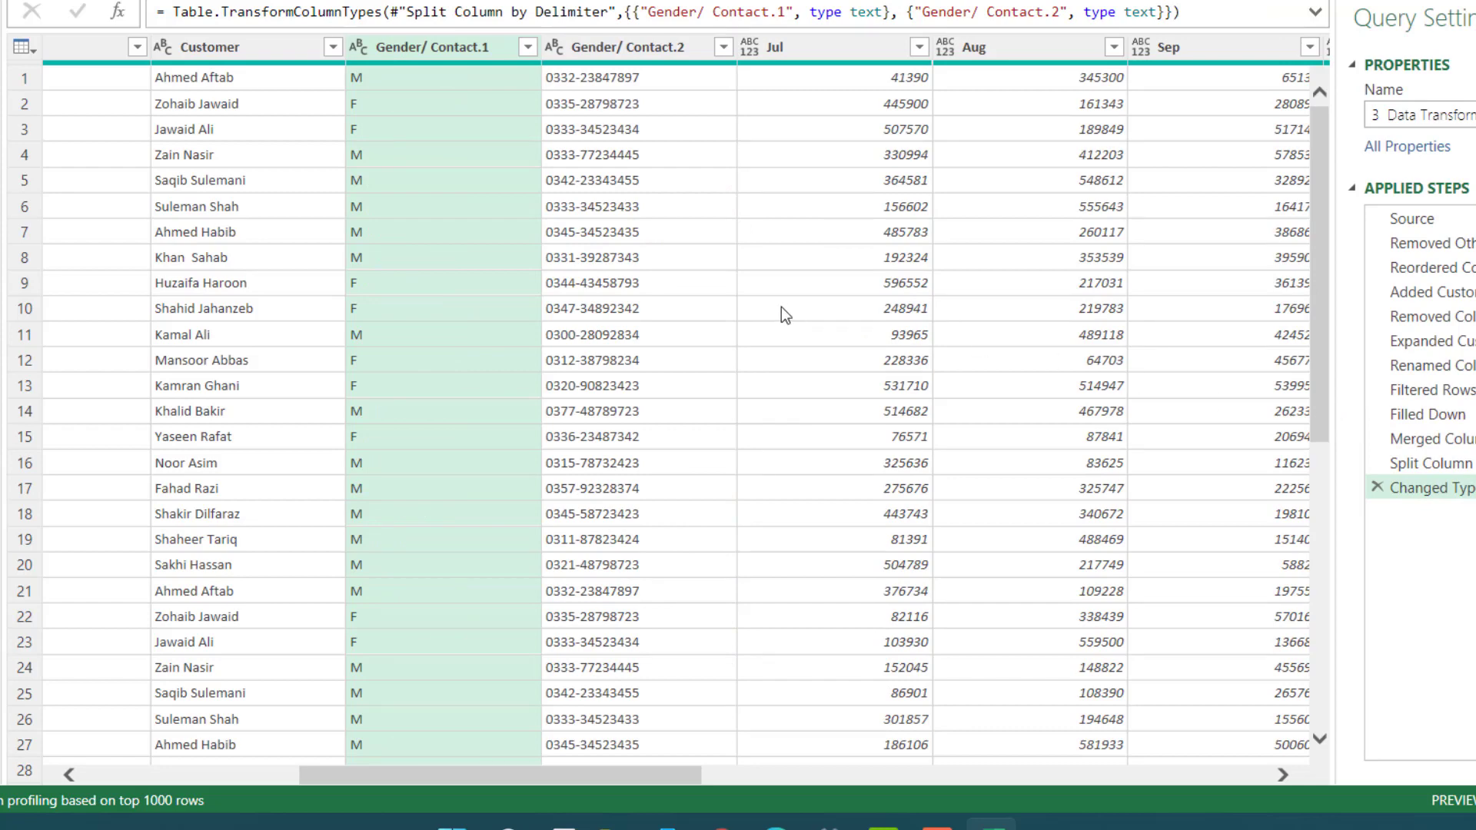
Step: Rename the Gender/ Contact.1 column as Gender and the Gender/ Contact.2 column as Contact
double_click(391, 46)
text(Gender)
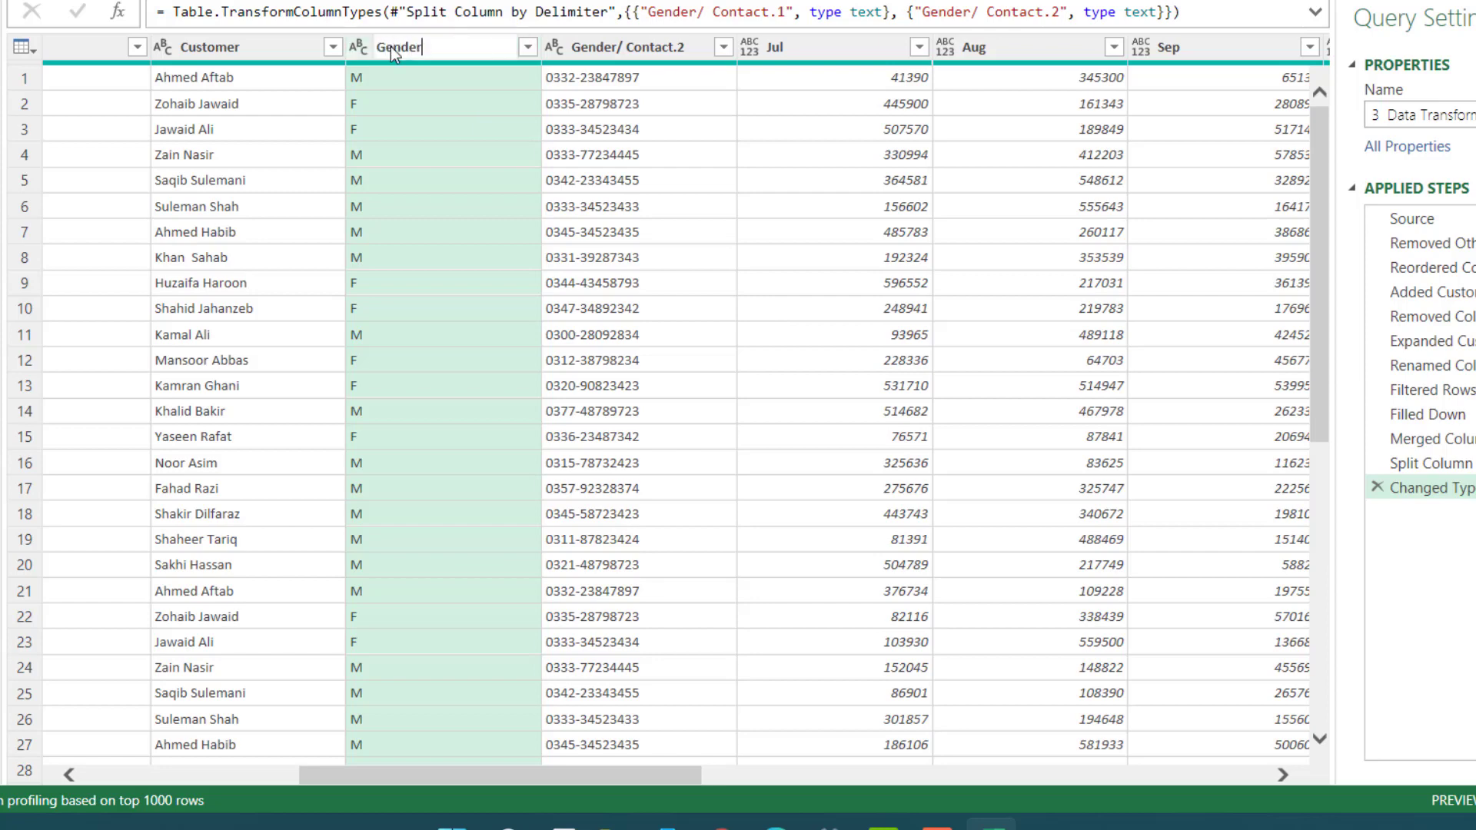
key(Return)
click(634, 46)
double_click(634, 46)
text(Con)
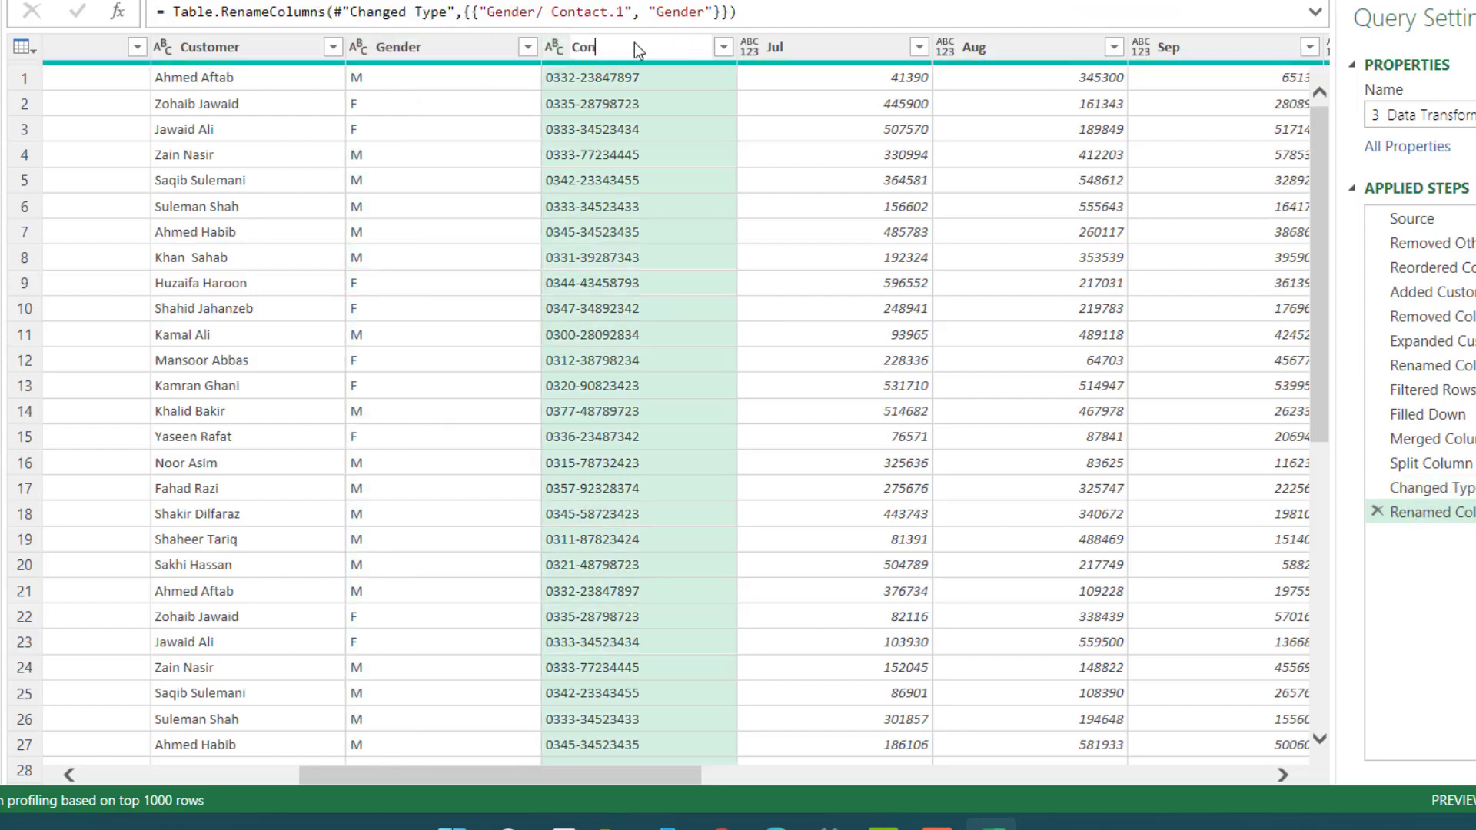
text(tact)
key(Return)
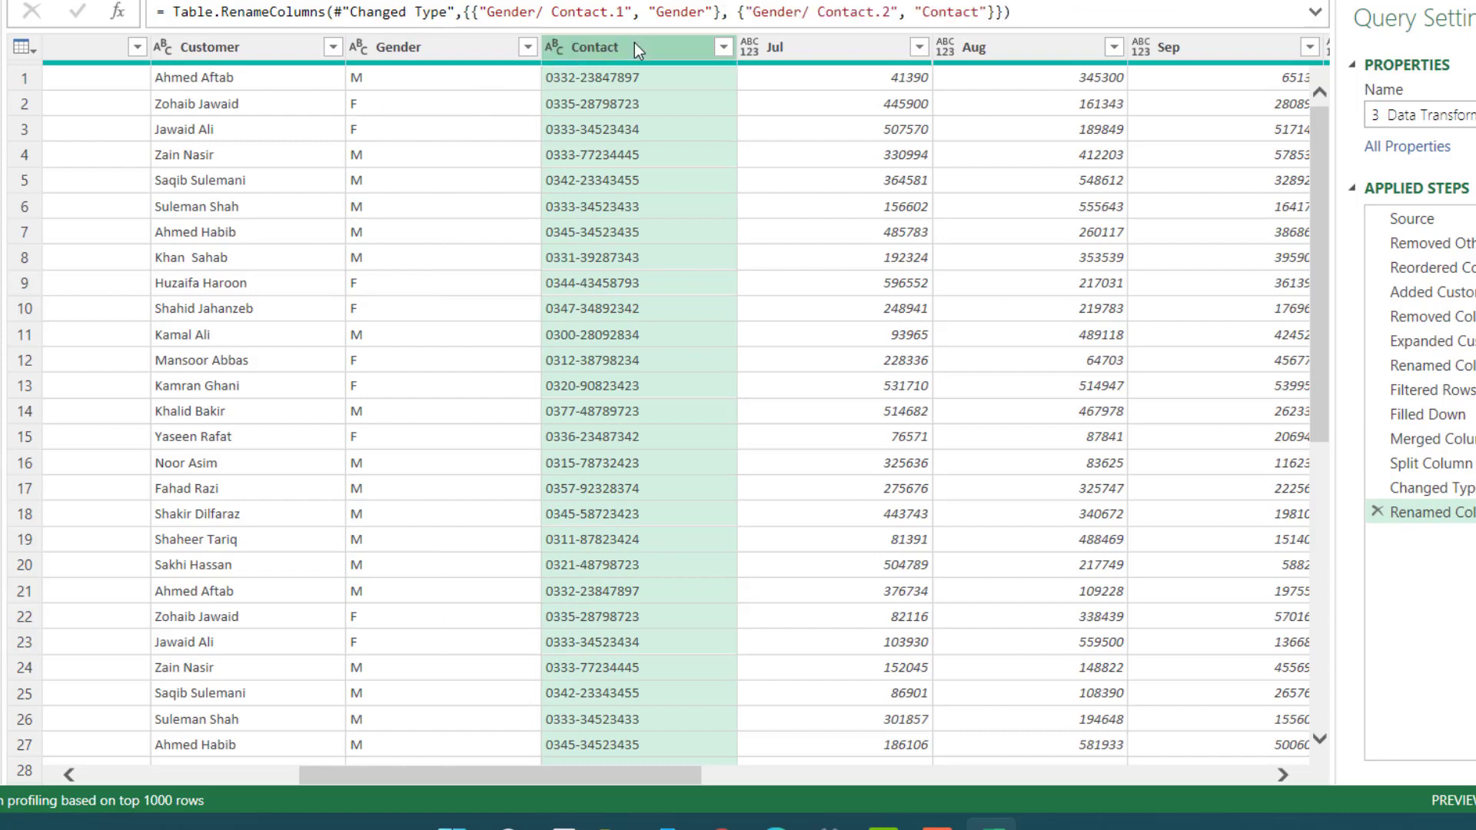
Step: Replace the value M with Male in the Gender column
click(446, 40)
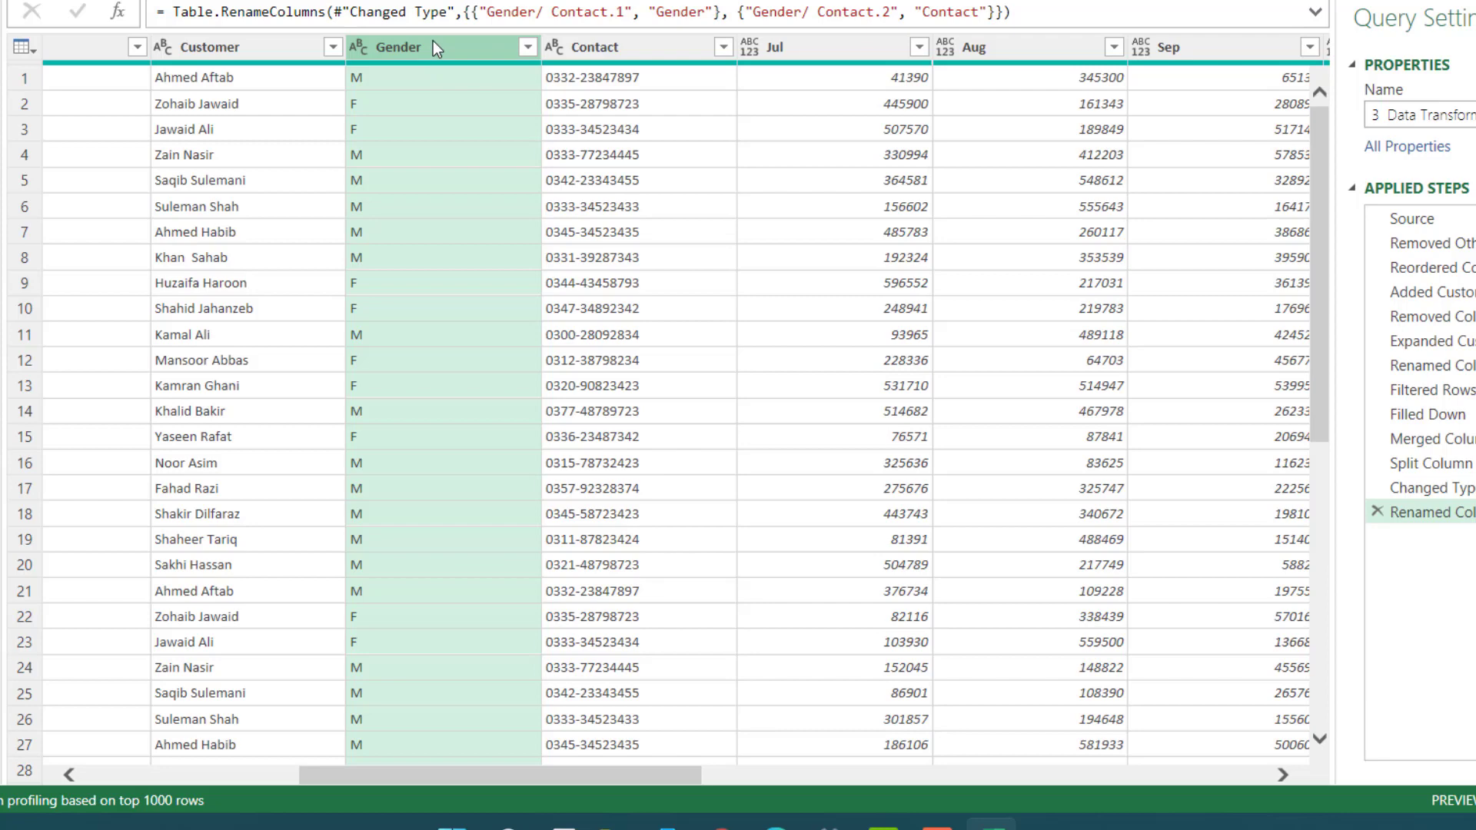
right_click(419, 43)
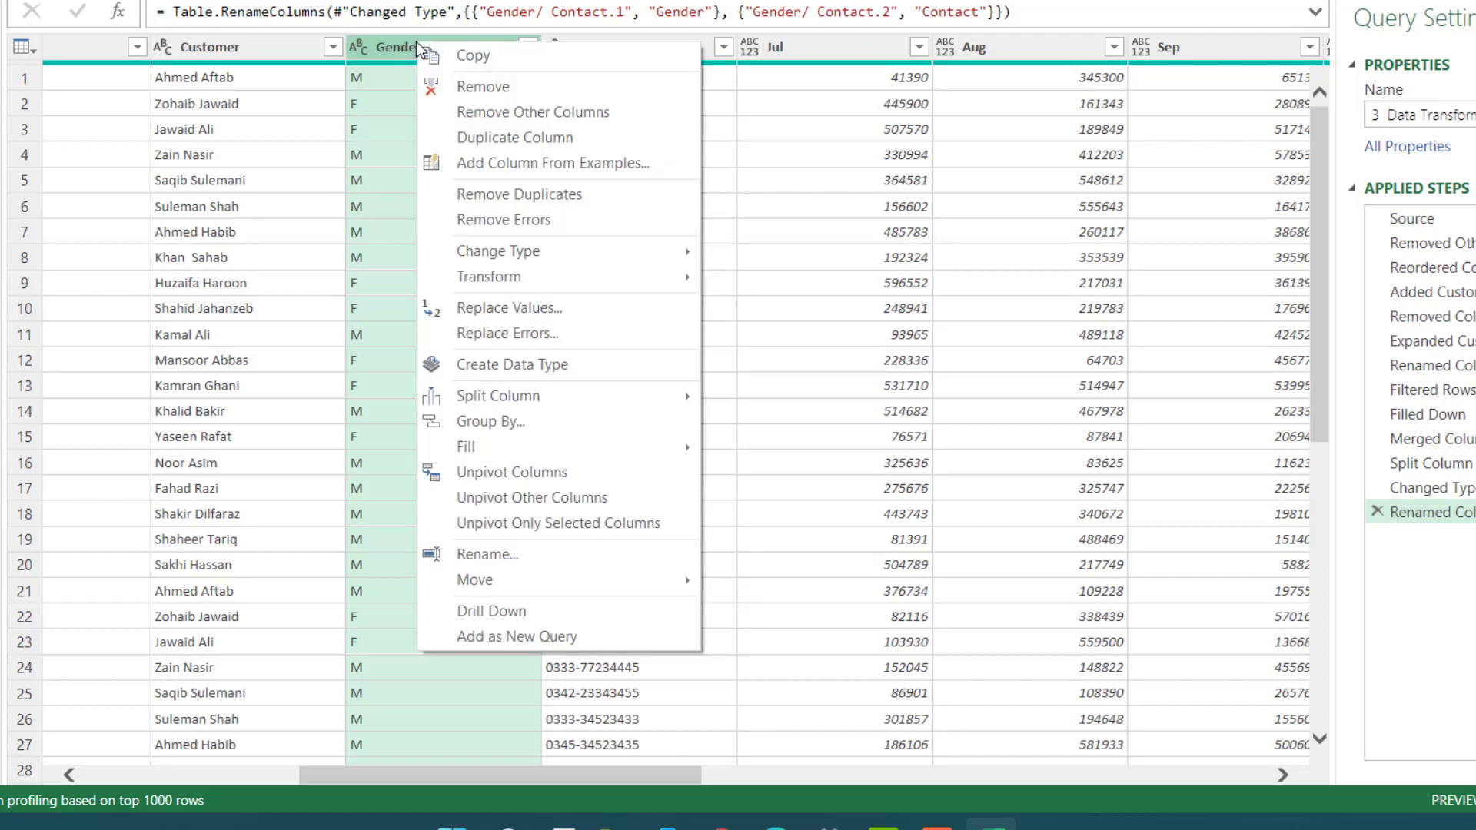
click(528, 311)
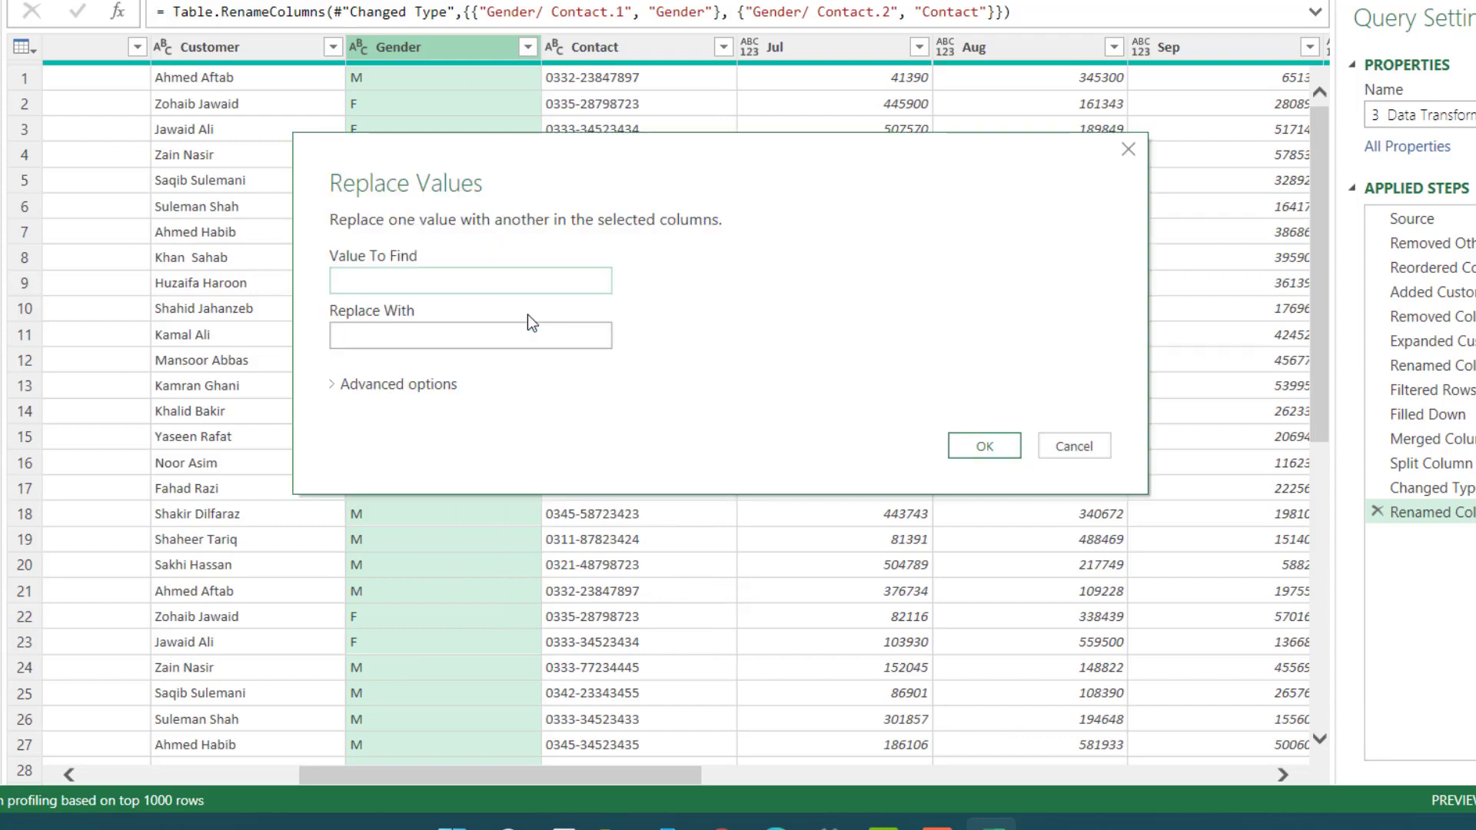
text(M)
key(Tab)
text(Male)
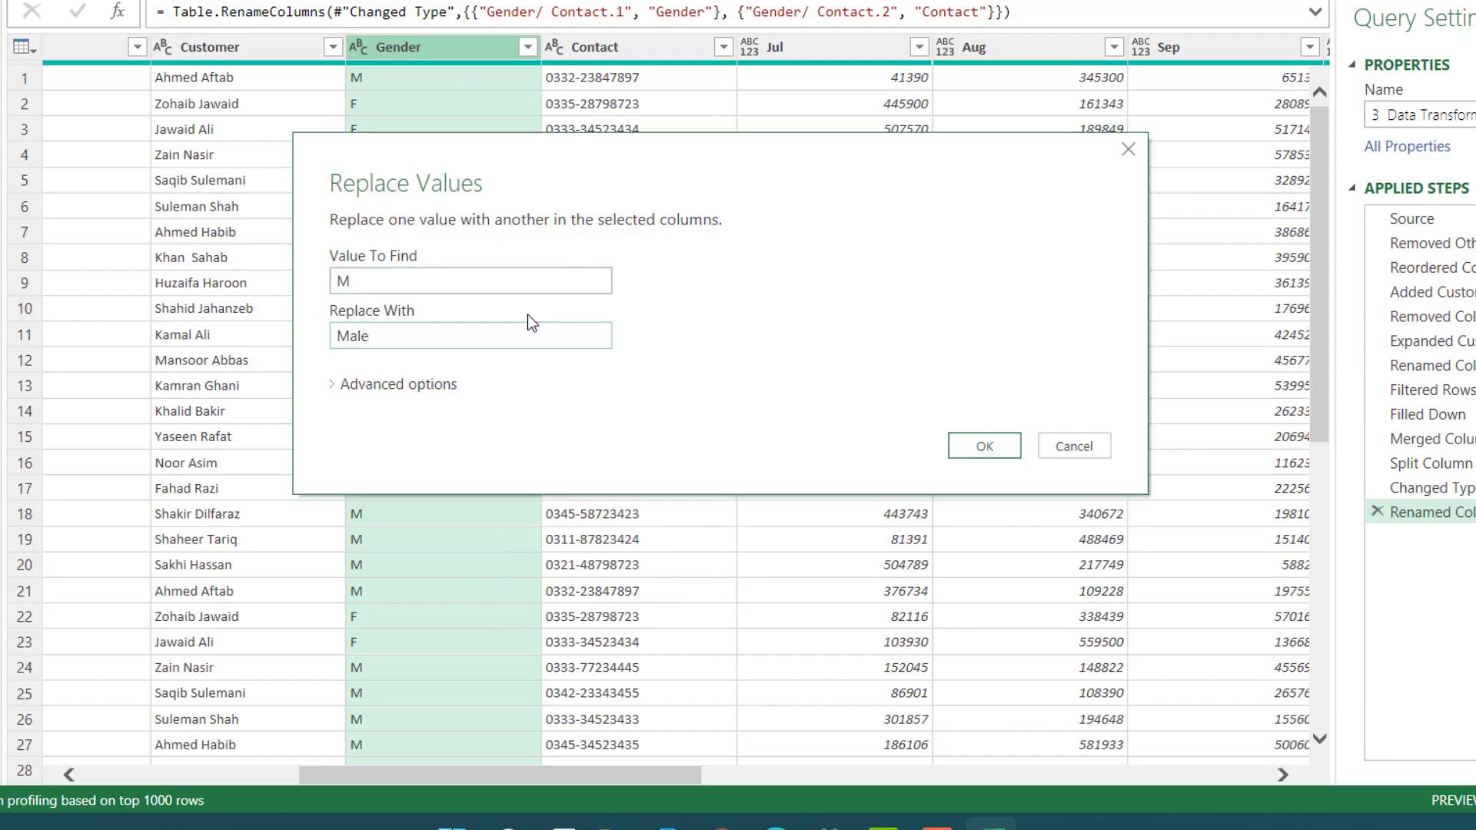
key(Return)
Step: Replace the value F with Female in the Gender column
right_click(474, 44)
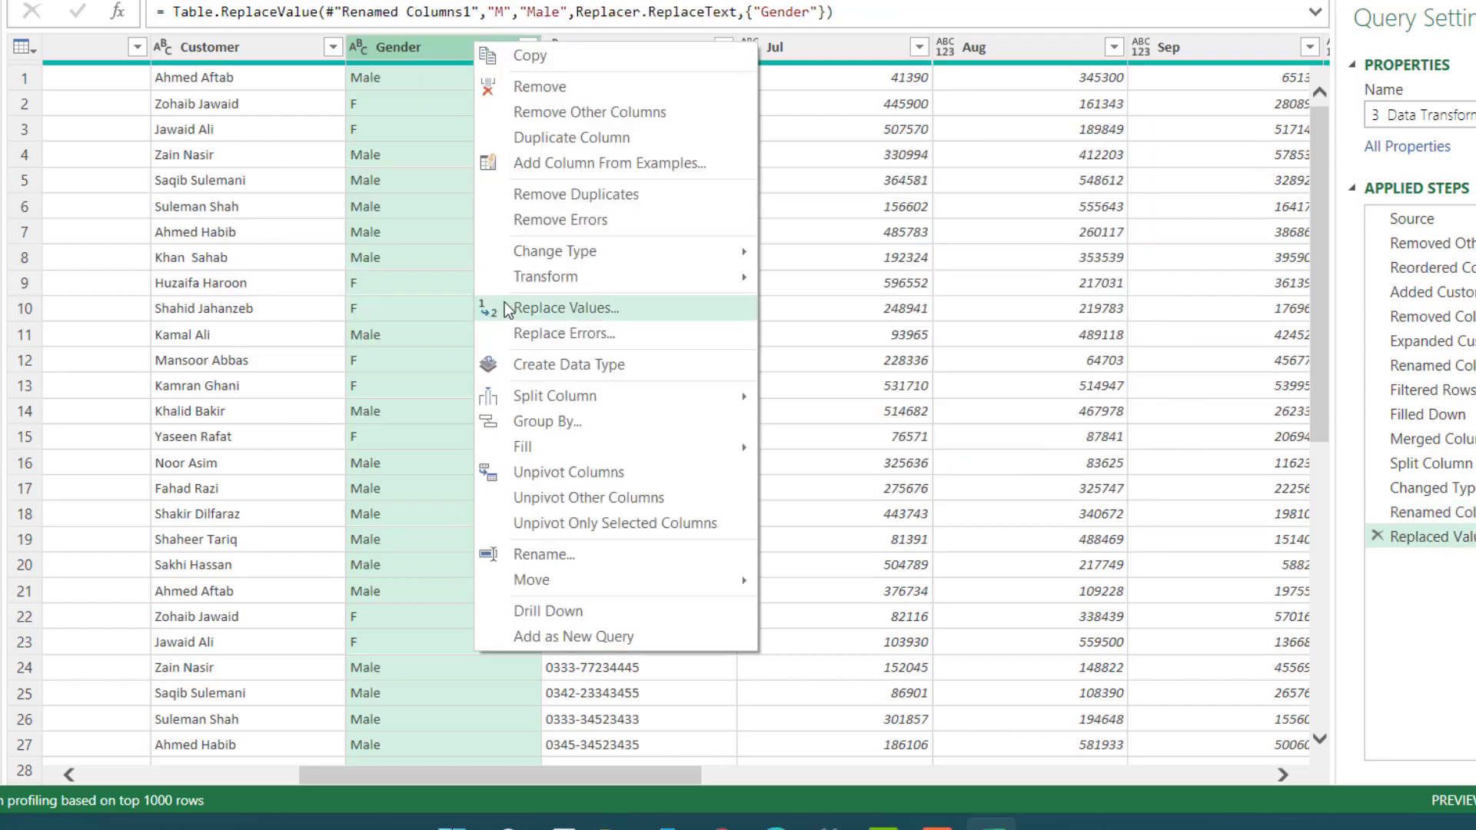
click(511, 310)
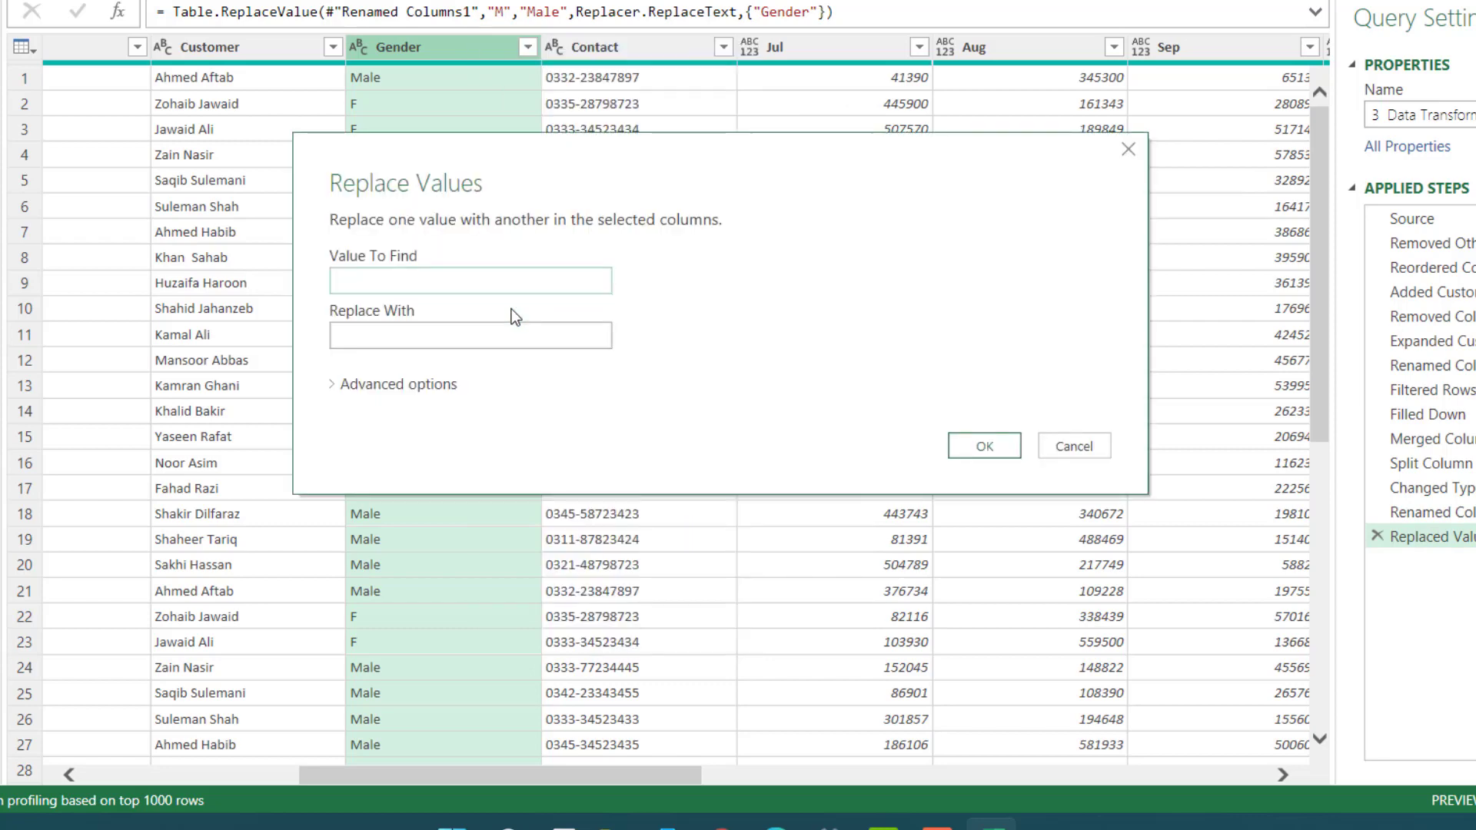
text(F)
key(Tab)
text(M)
key(BackSpace)
text(Female)
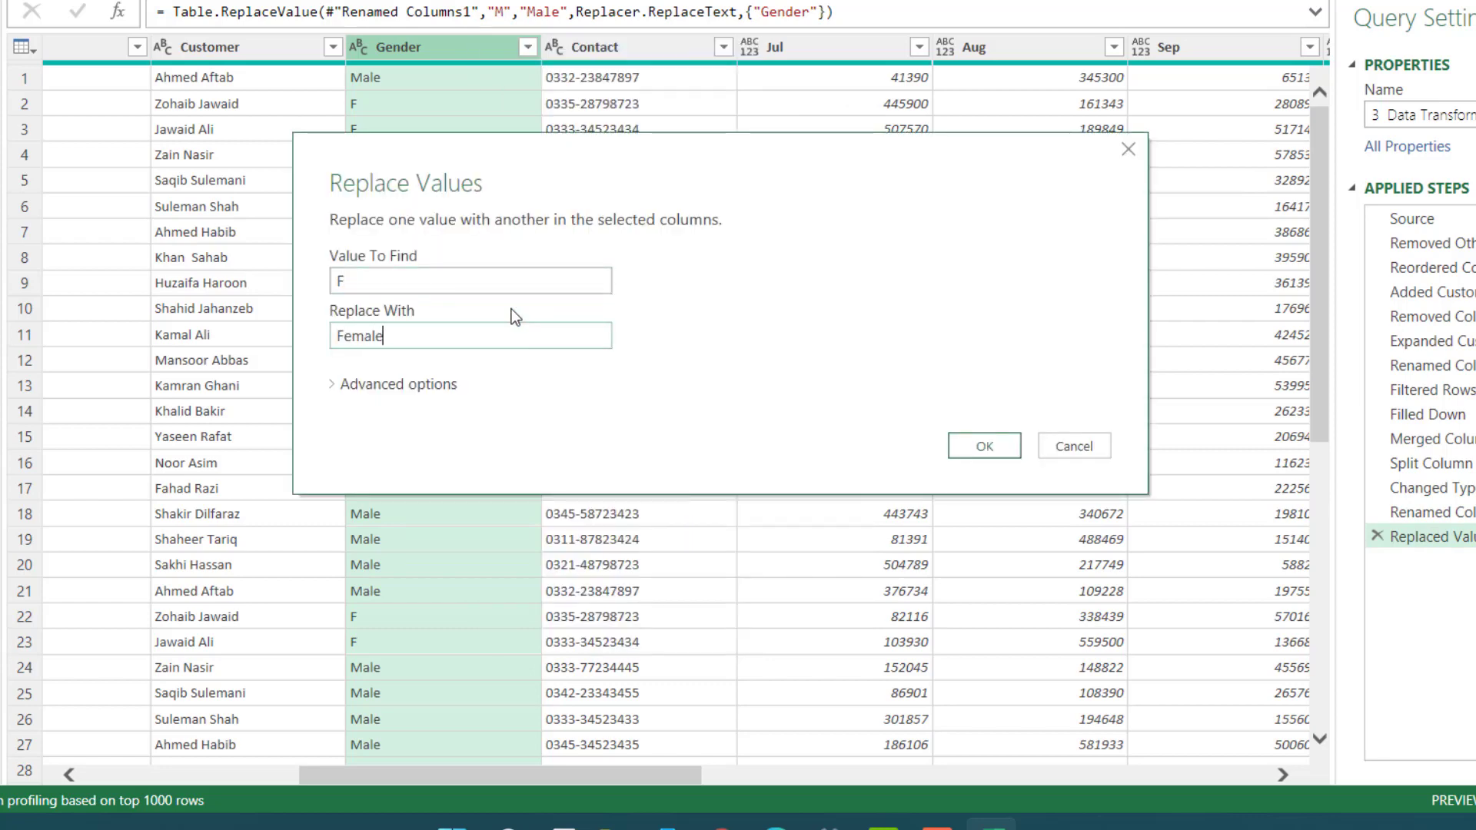
key(Return)
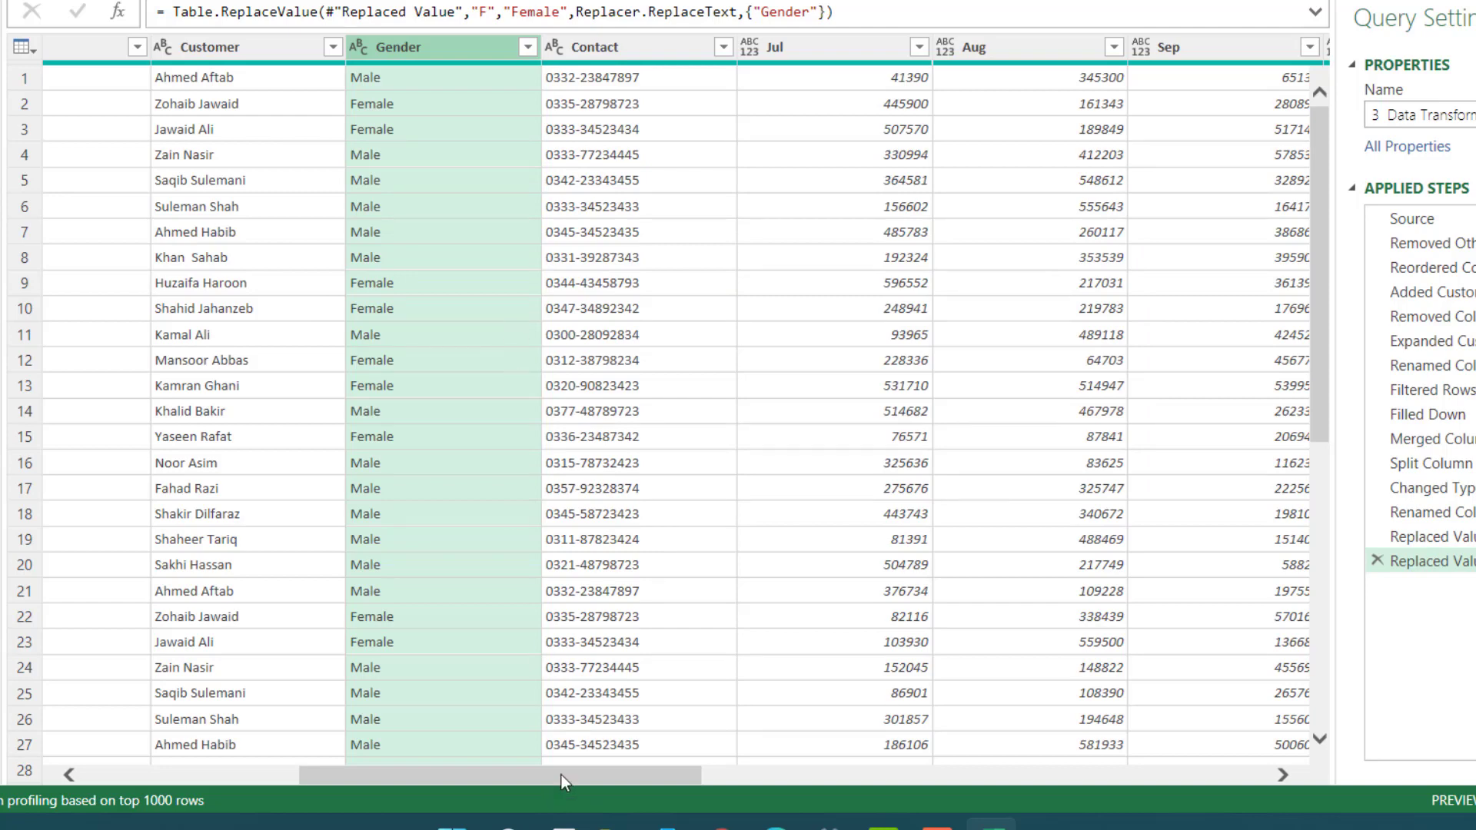
Step: Remove the Contact column from the query
drag(561, 775, 643, 755)
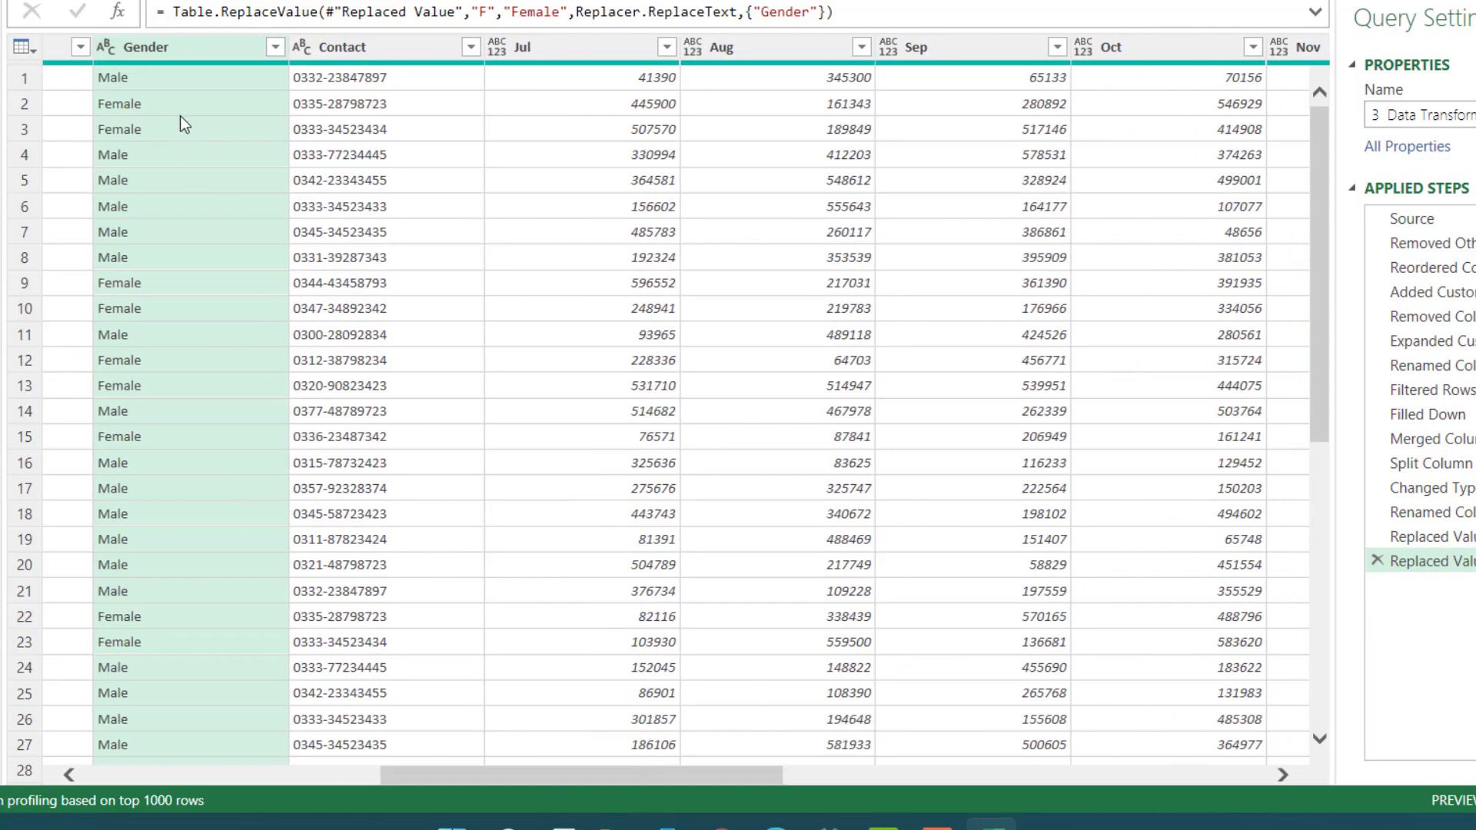
click(378, 54)
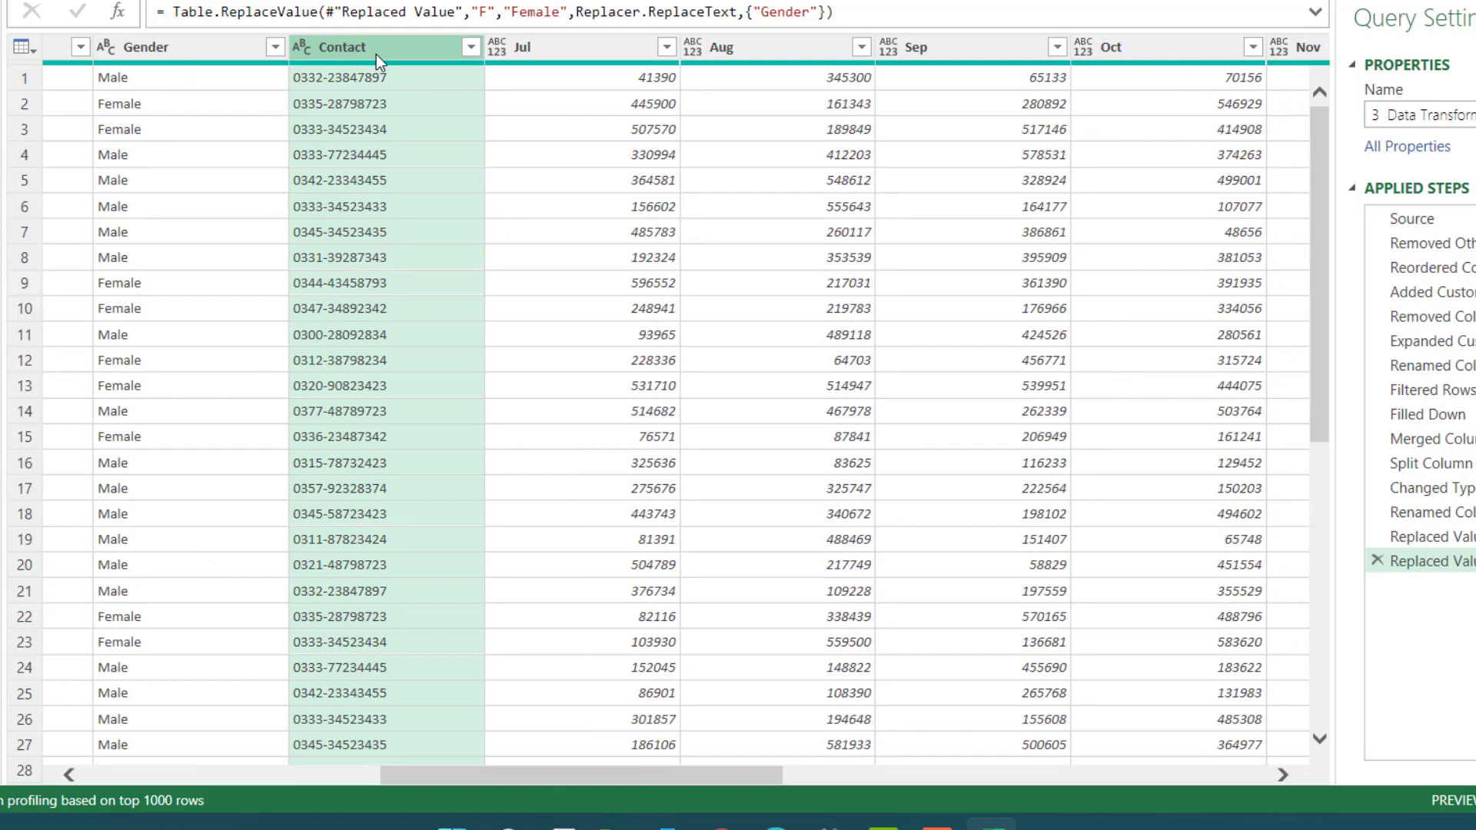
right_click(376, 54)
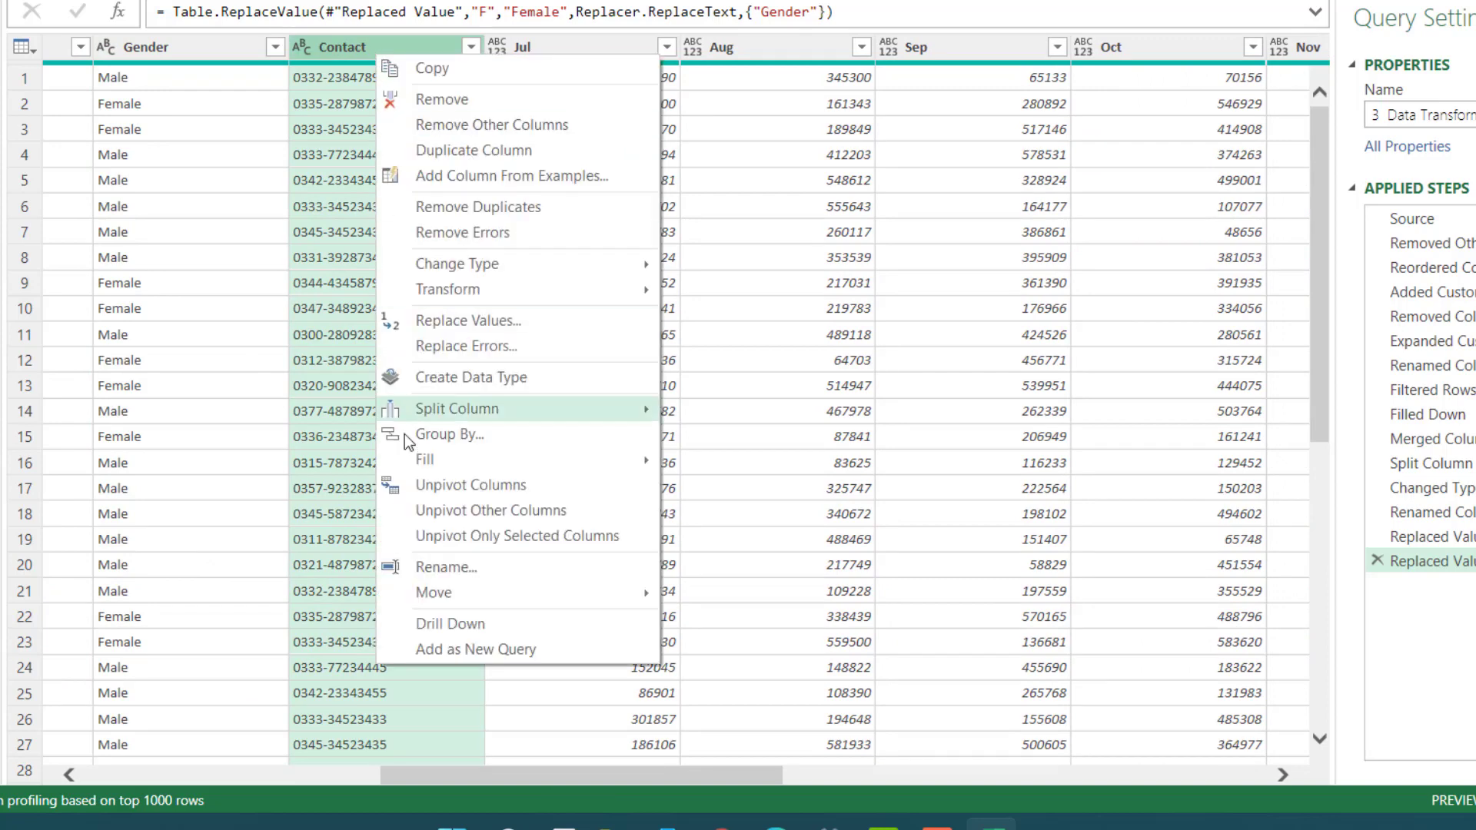
click(501, 103)
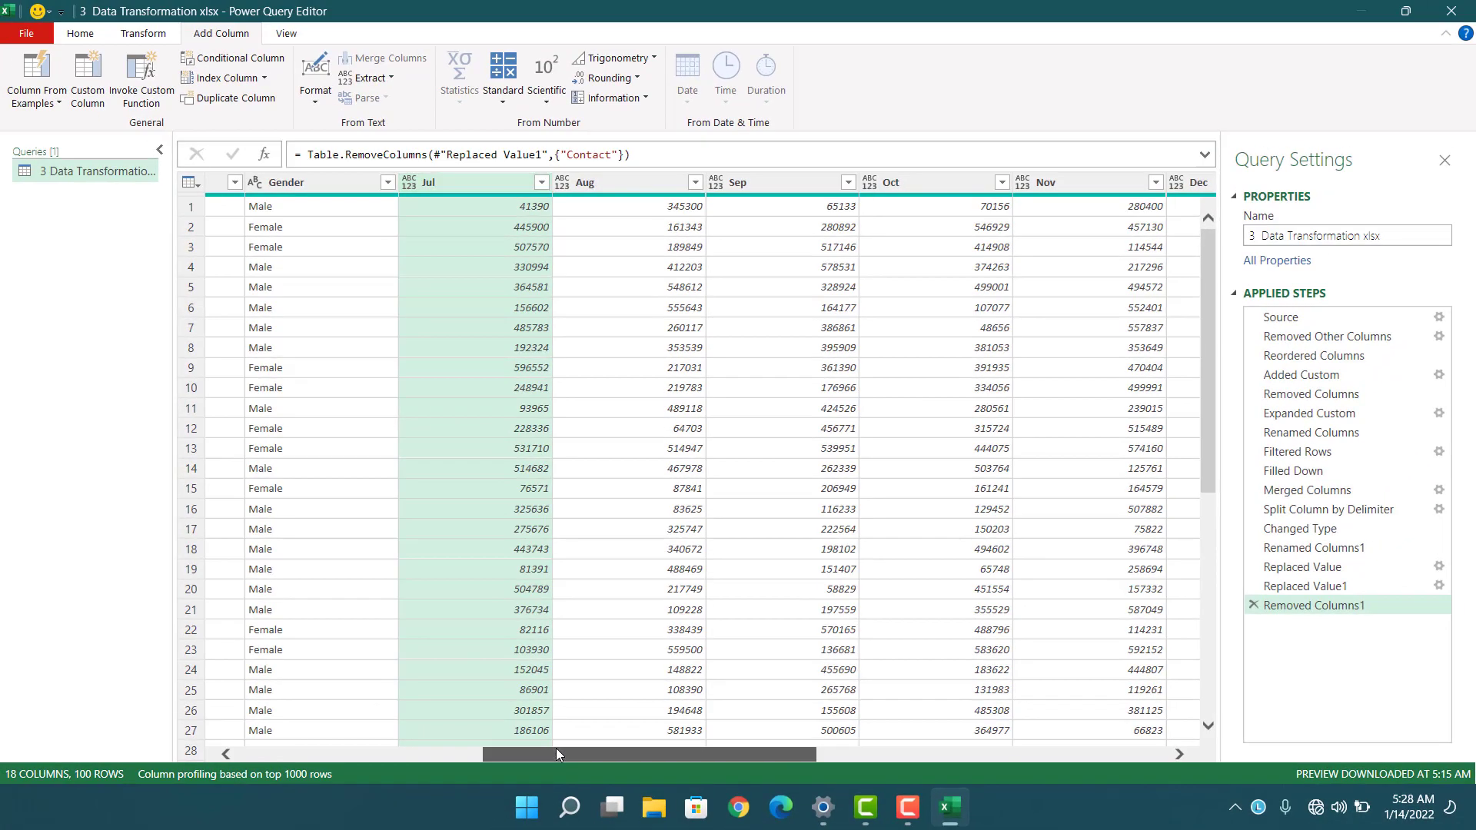
Step: Close the query editor and load the query as a PivotTable Report on a new worksheet
drag(490, 769, 375, 758)
scroll(368, 492, down, 9)
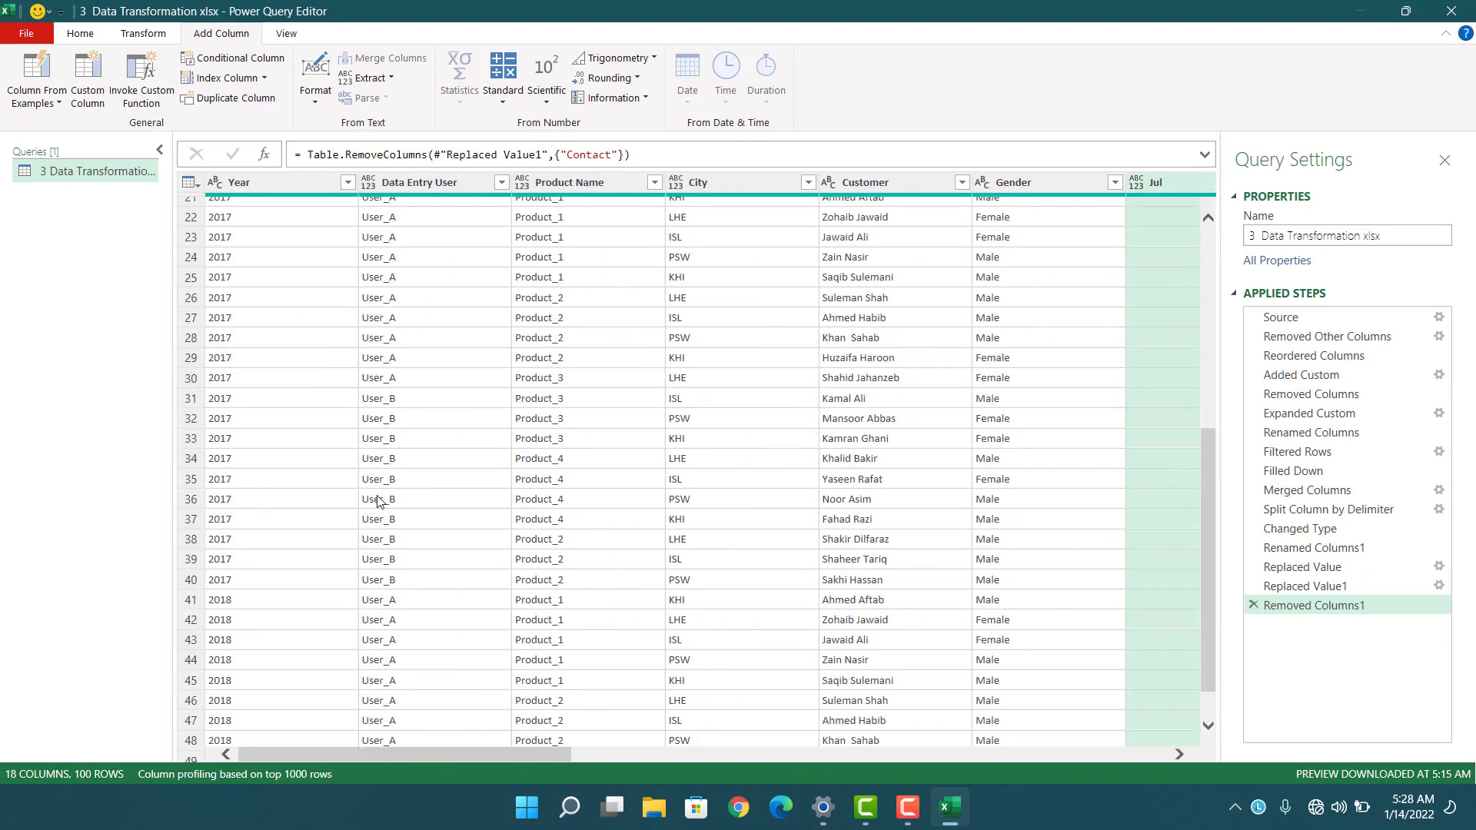
scroll(380, 508, down, 15)
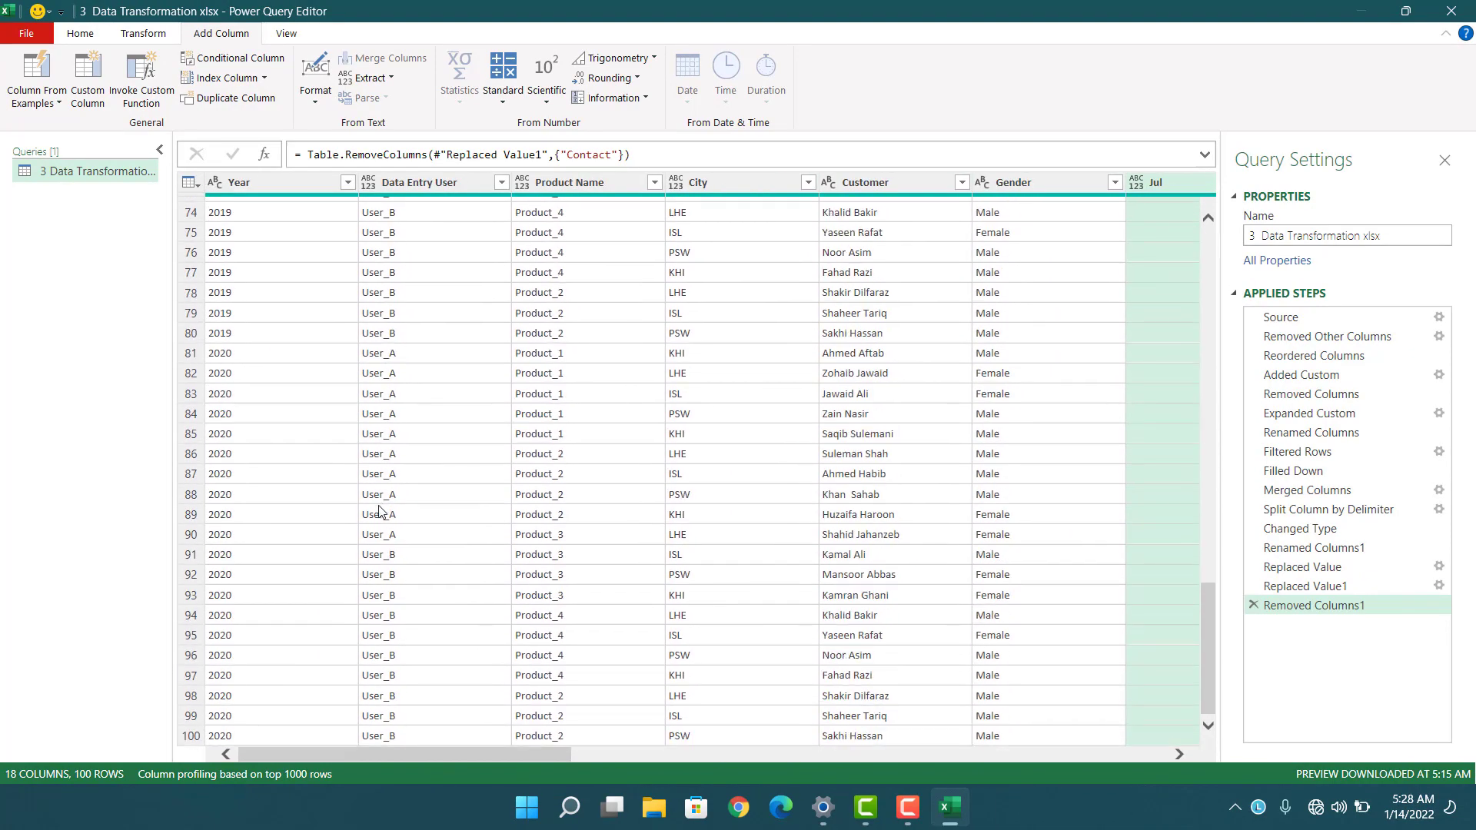
click(80, 33)
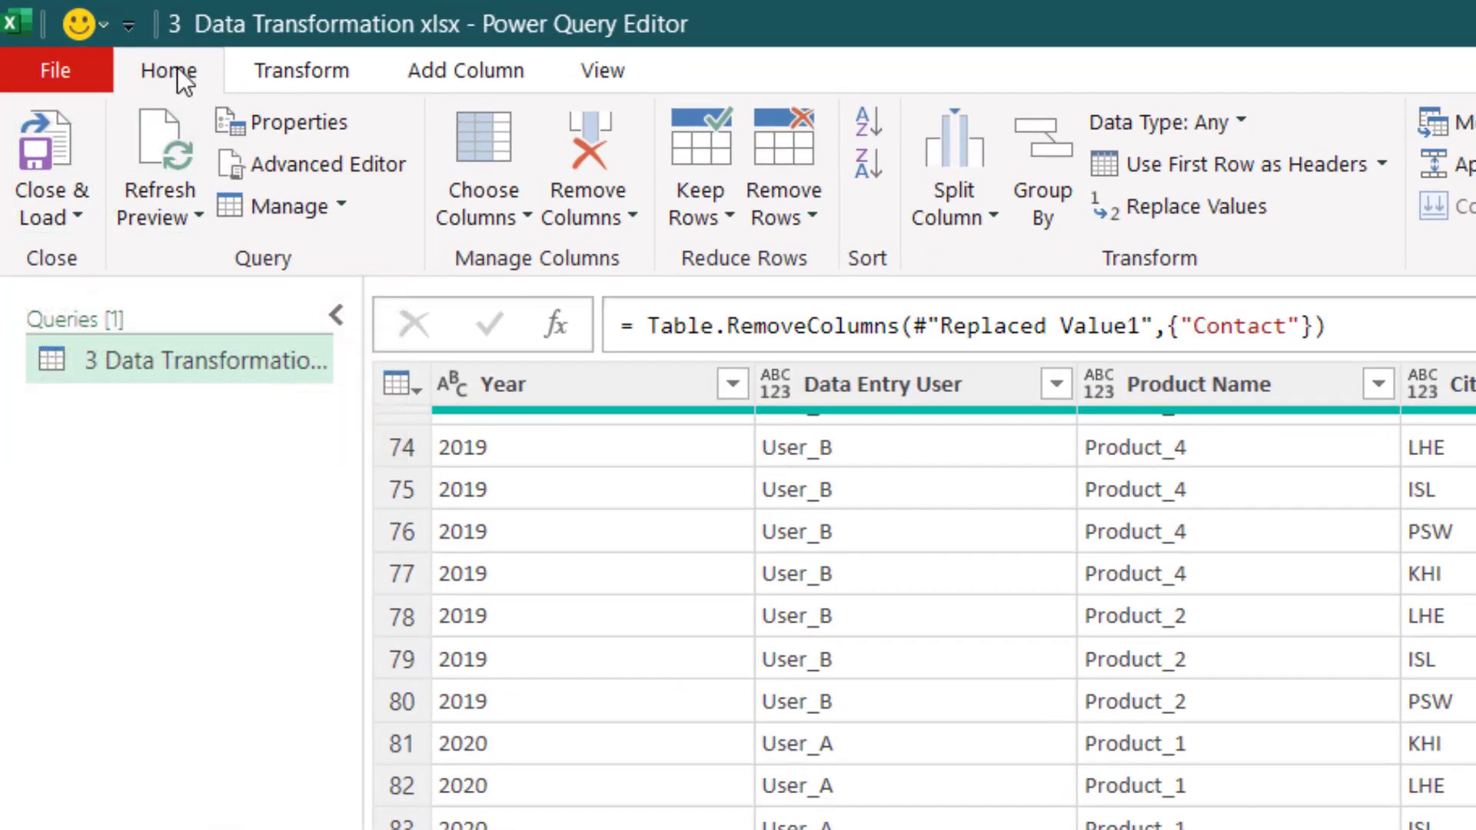
click(40, 206)
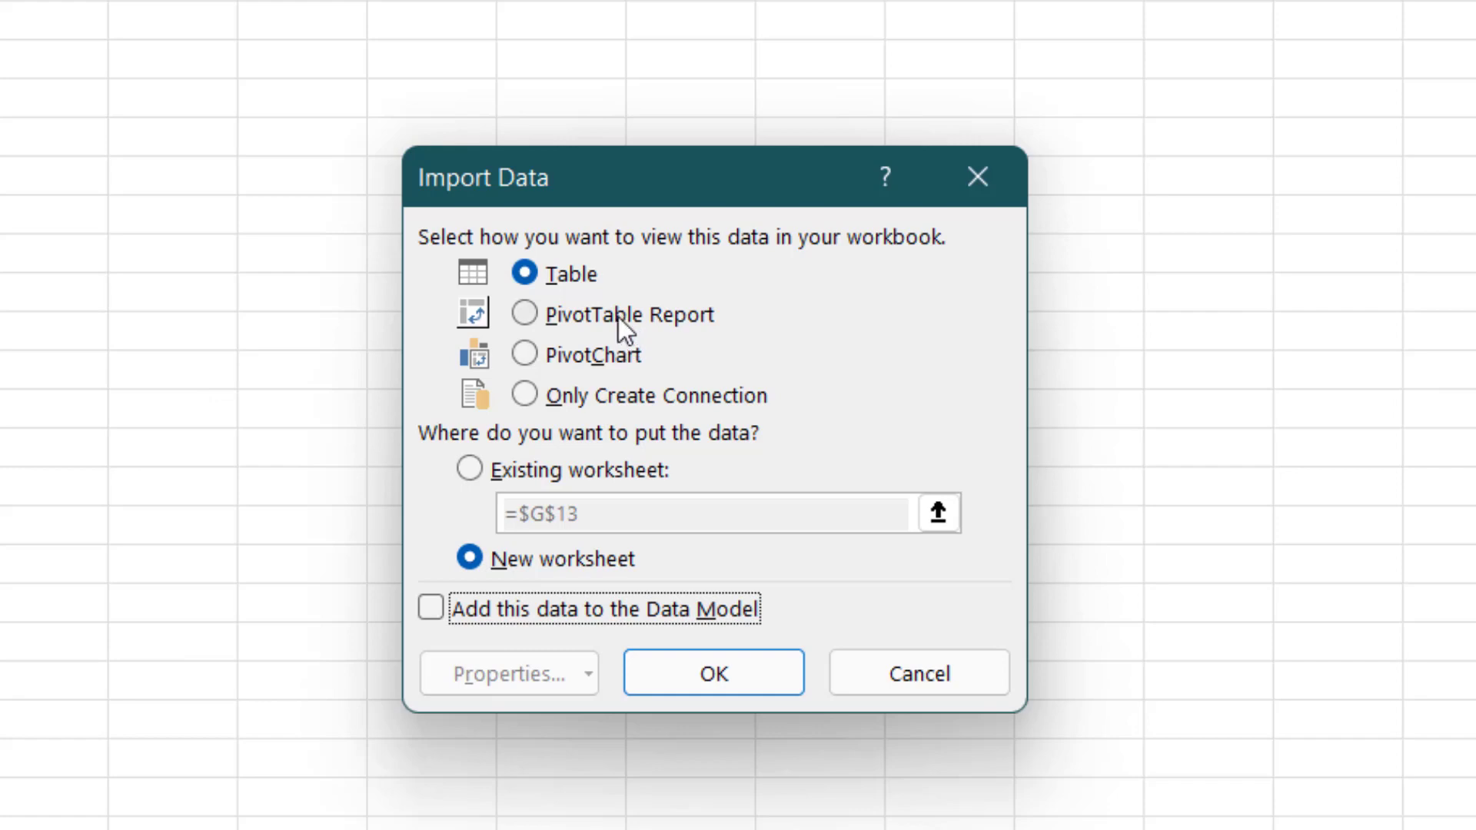
click(578, 323)
click(538, 271)
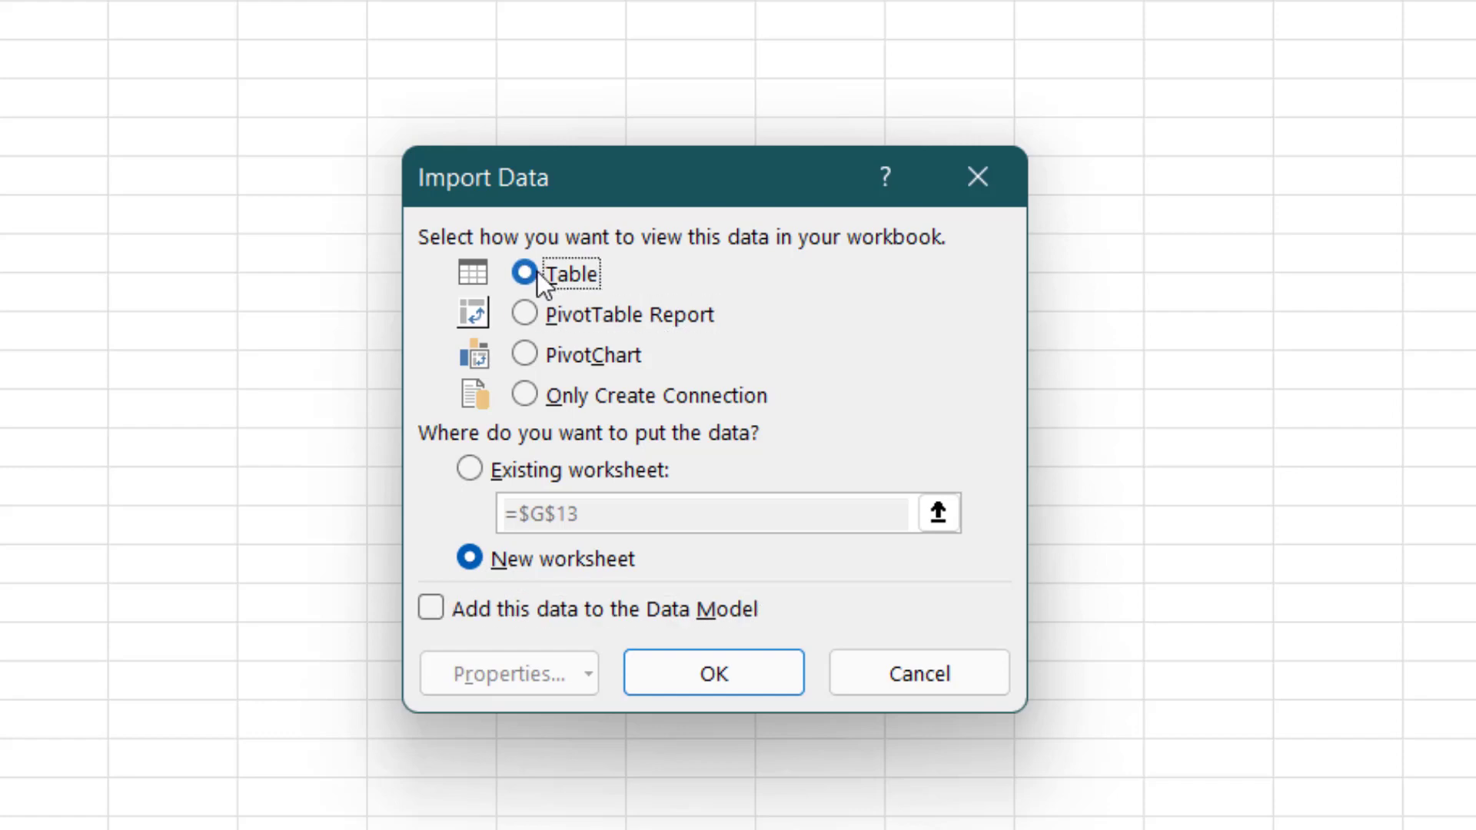
click(566, 363)
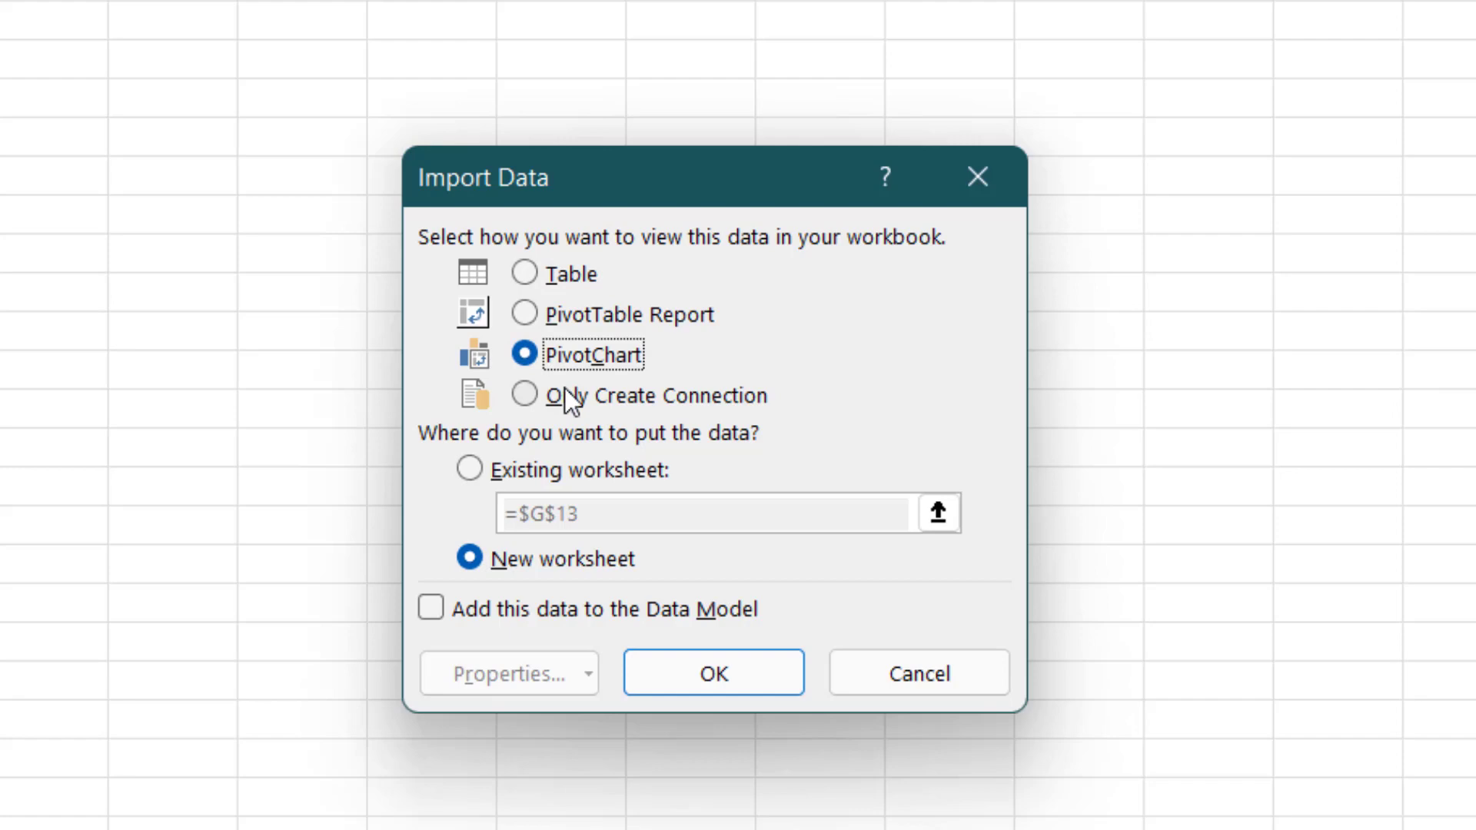
click(565, 388)
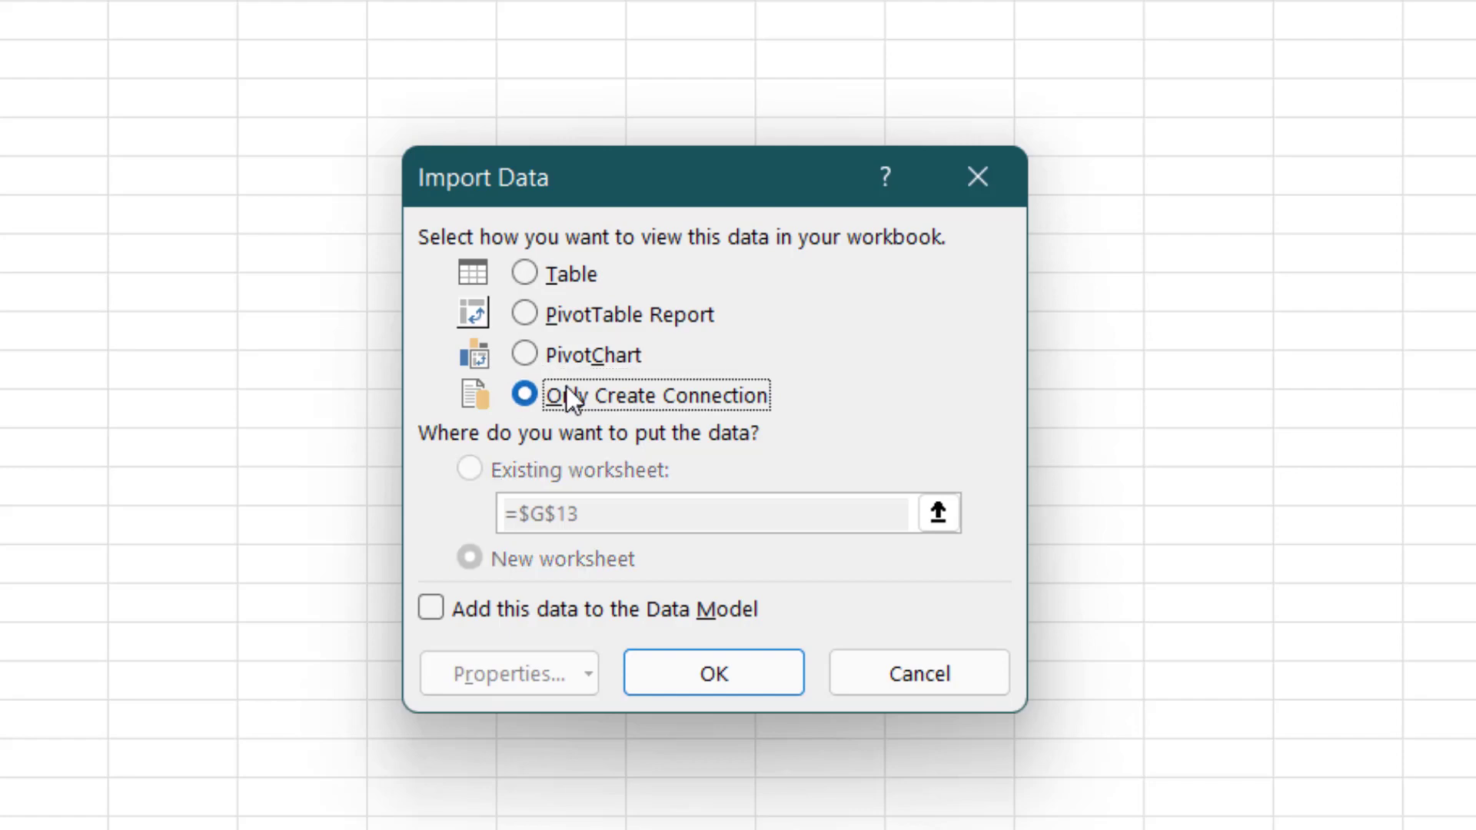
click(560, 315)
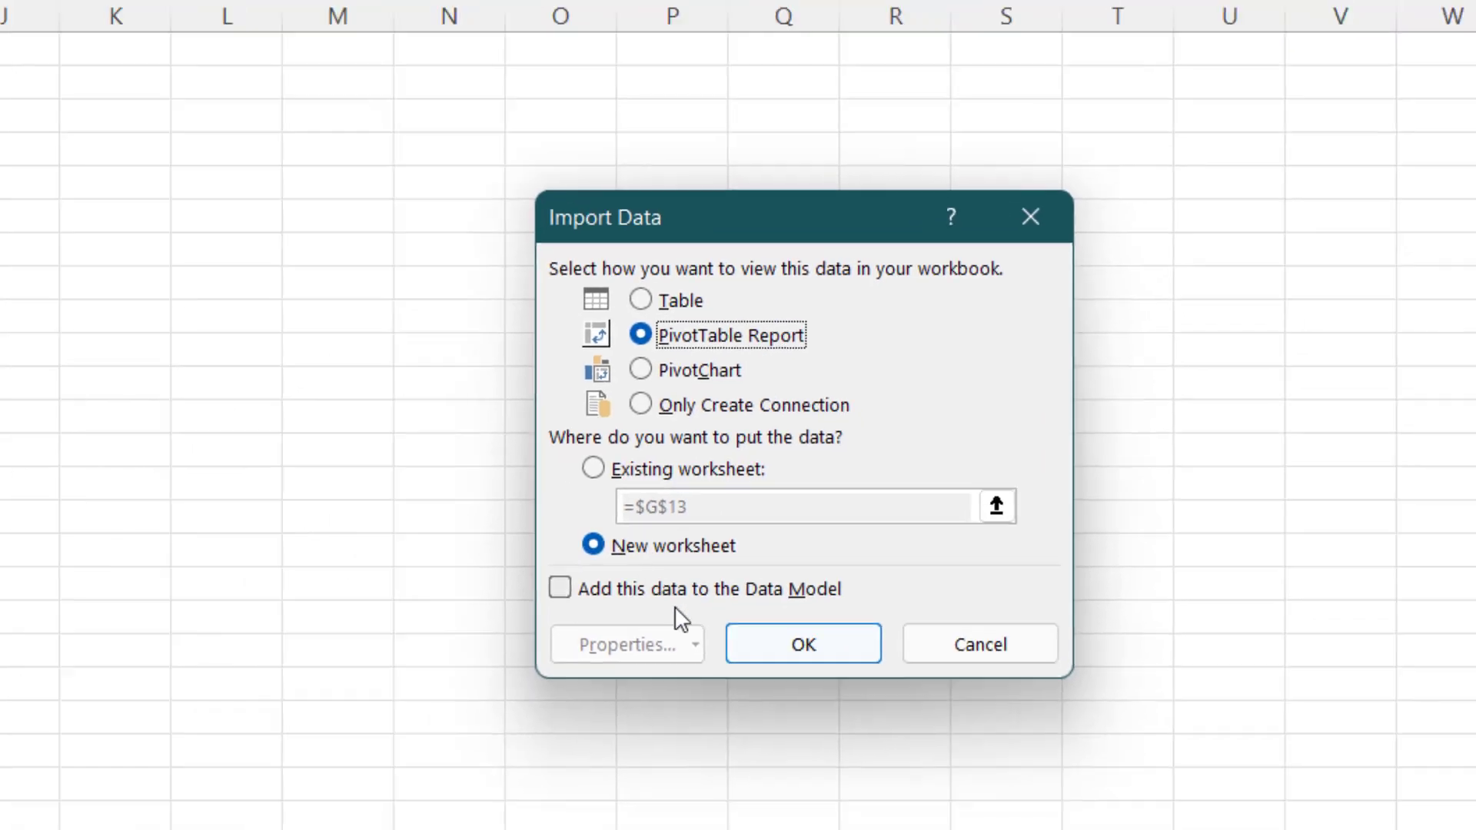
click(804, 644)
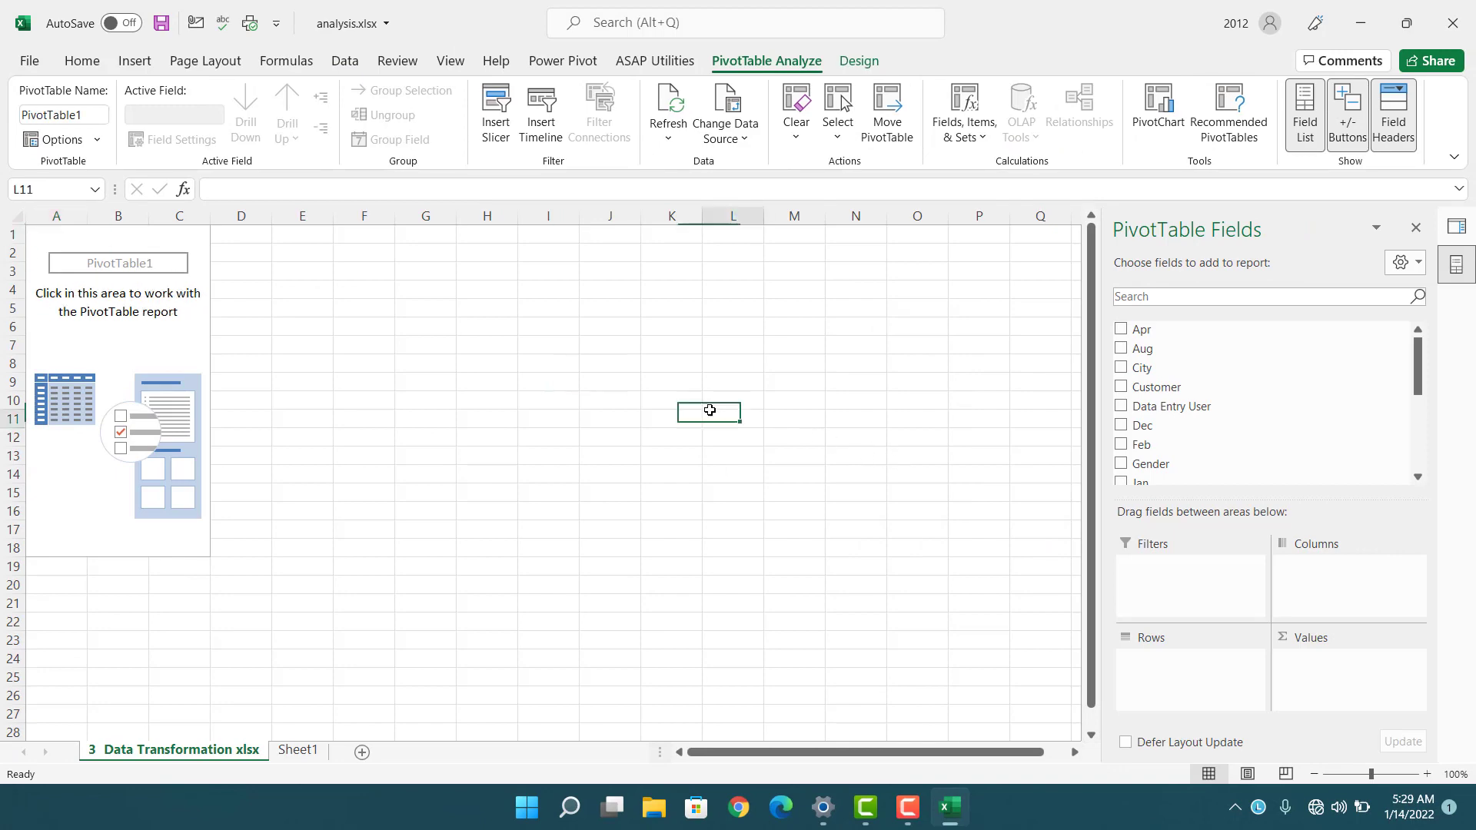
Step: Lay out the PivotTable with Data Entry User and Product Name as row fields and Gender as the column field
click(493, 433)
click(115, 340)
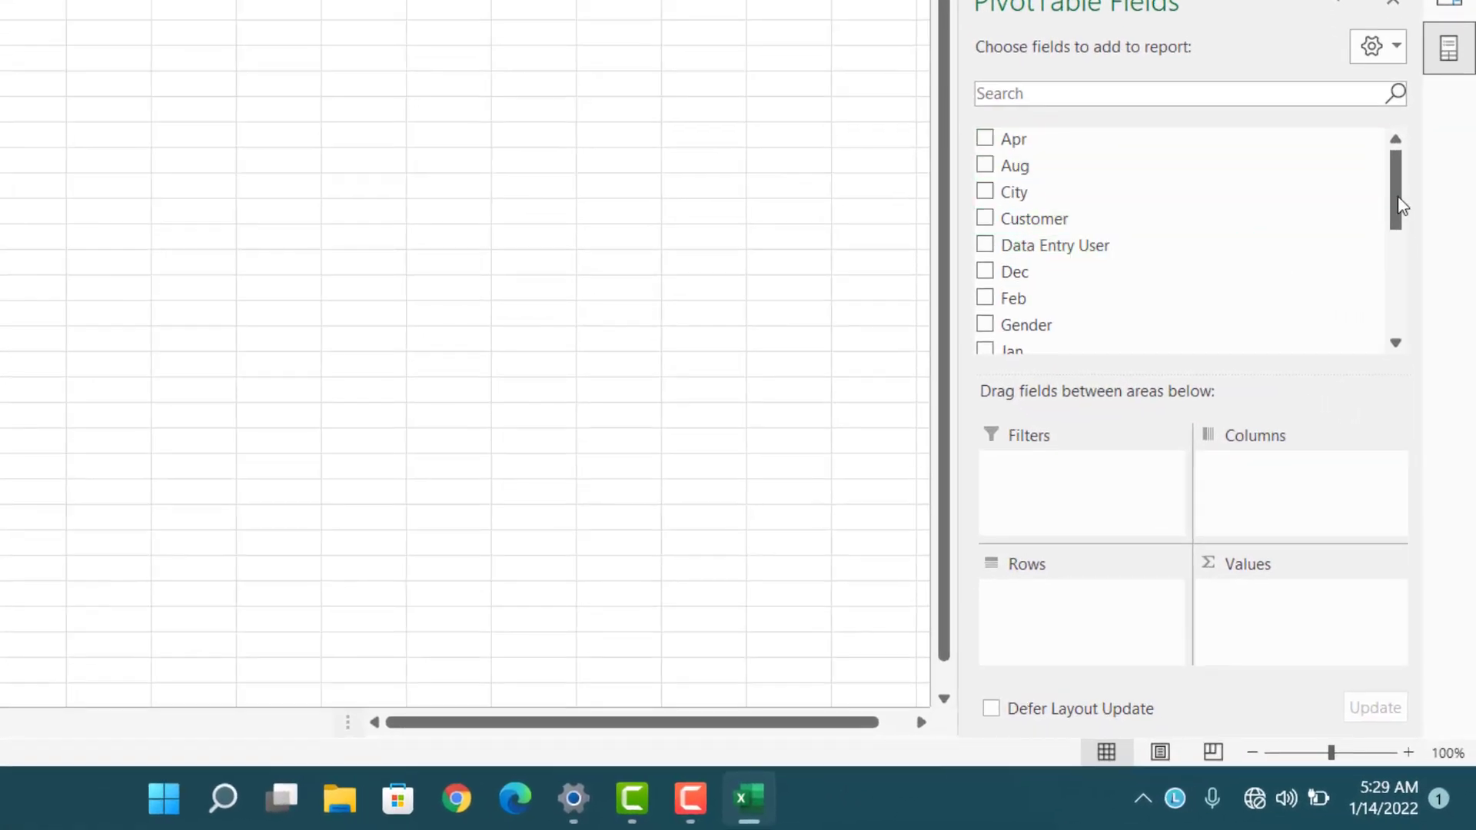
mouse_move(1397, 192)
mouse_down()
mouse_move(1368, 316)
mouse_move(1397, 181)
mouse_up()
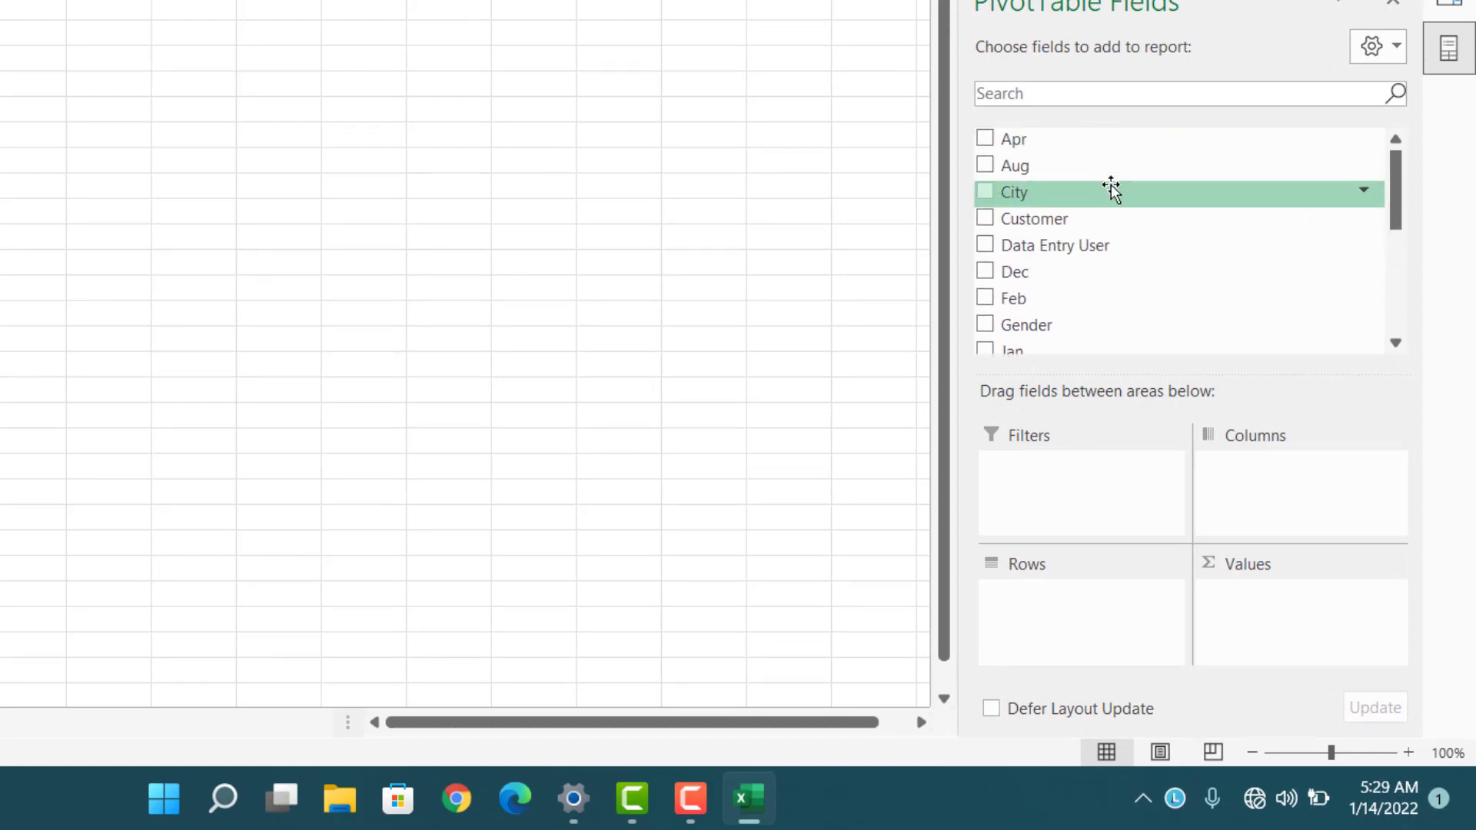
drag(1097, 218, 1062, 600)
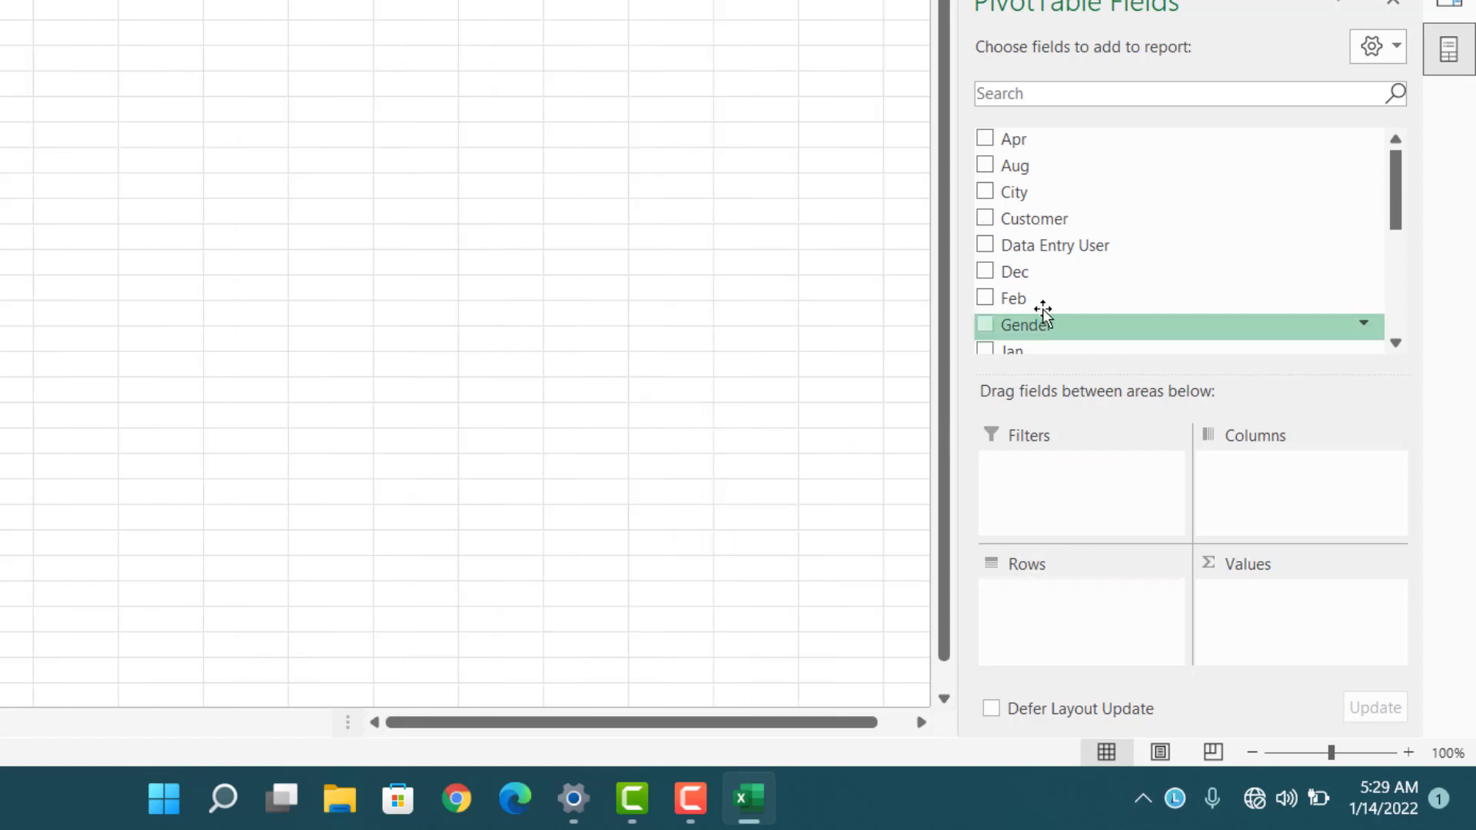
drag(1054, 244, 1077, 613)
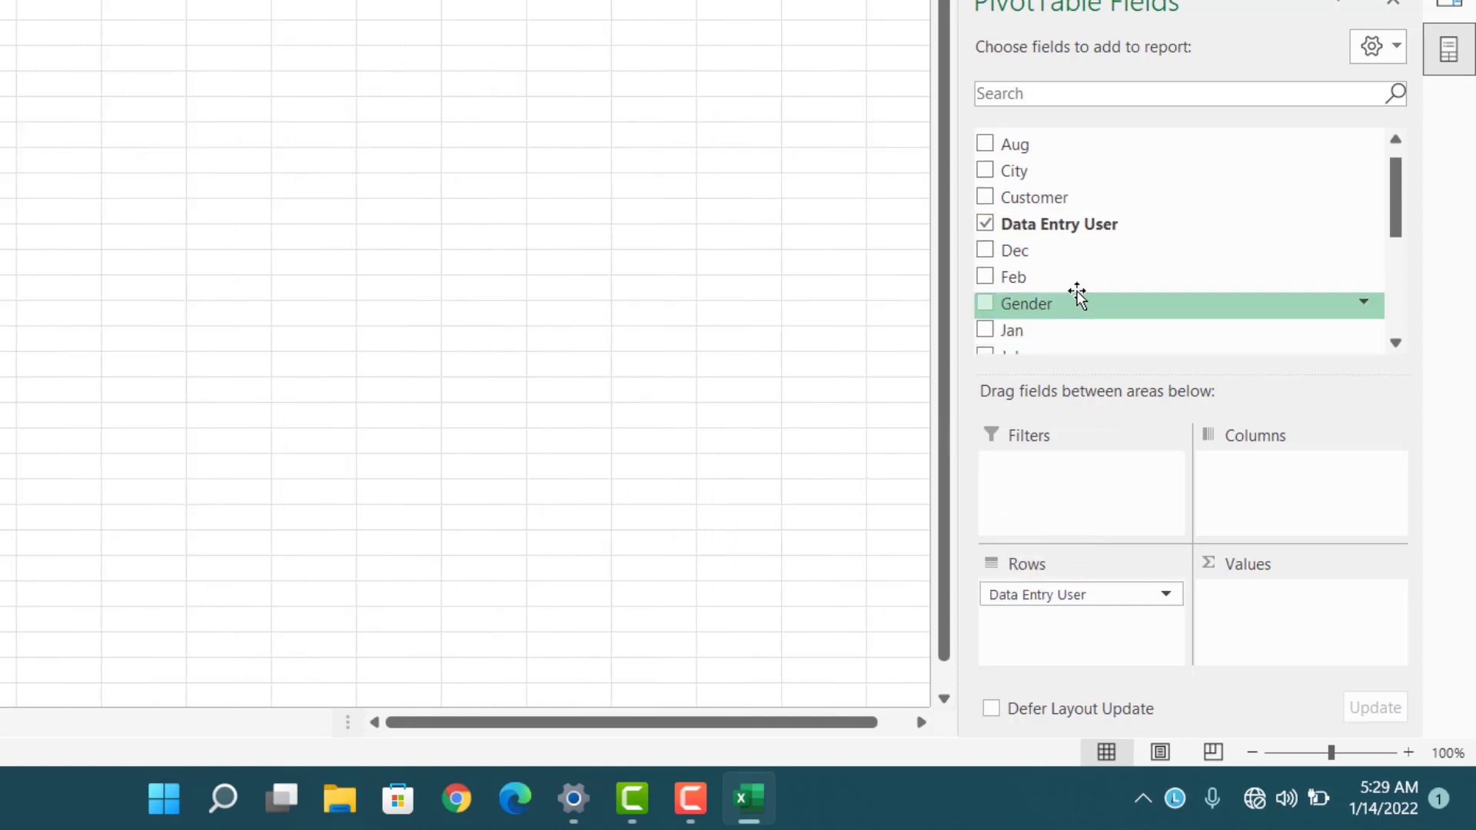
drag(1107, 303, 1283, 452)
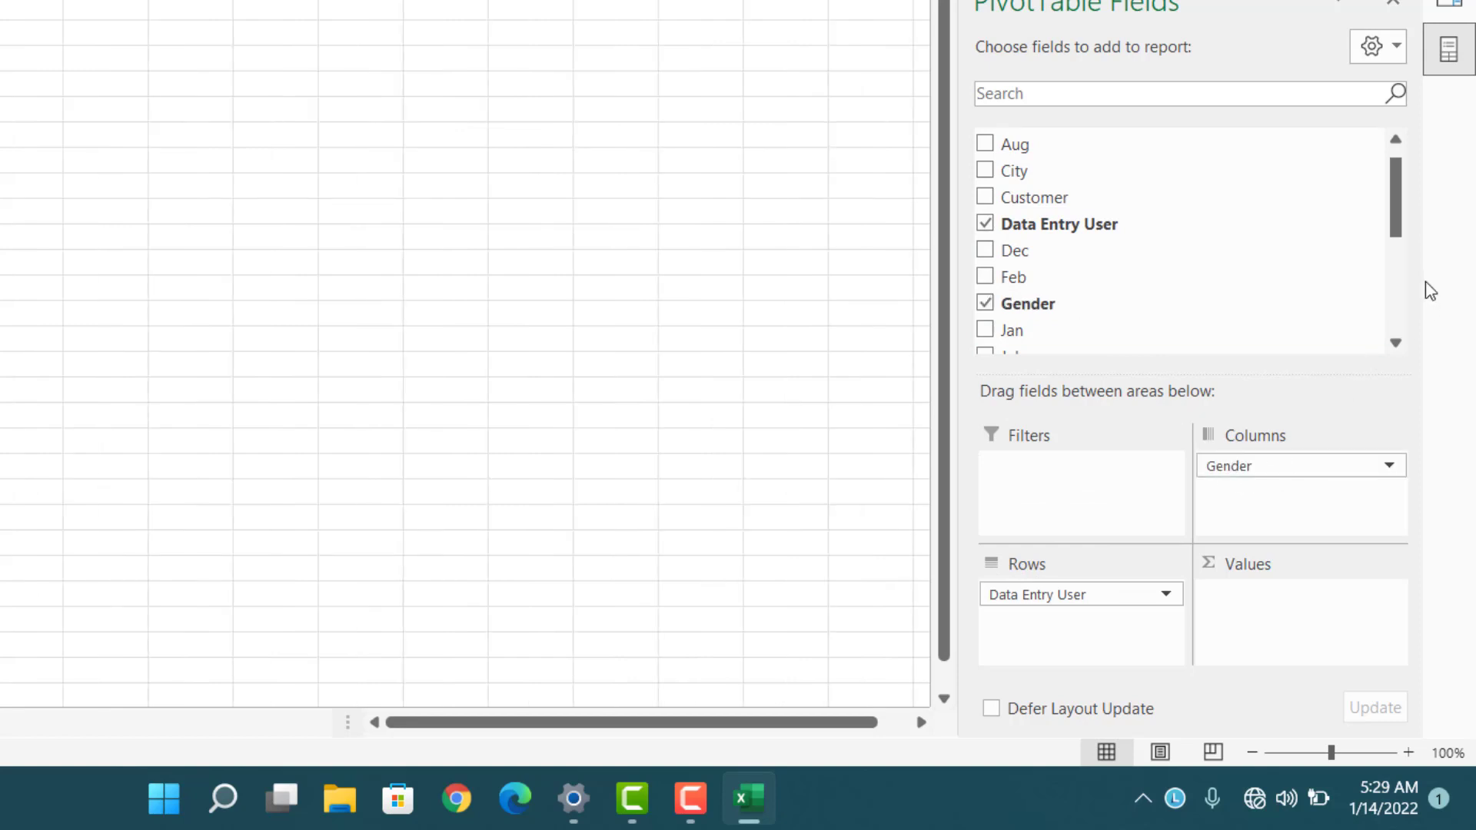
drag(1398, 198, 1368, 296)
drag(1218, 256, 1071, 626)
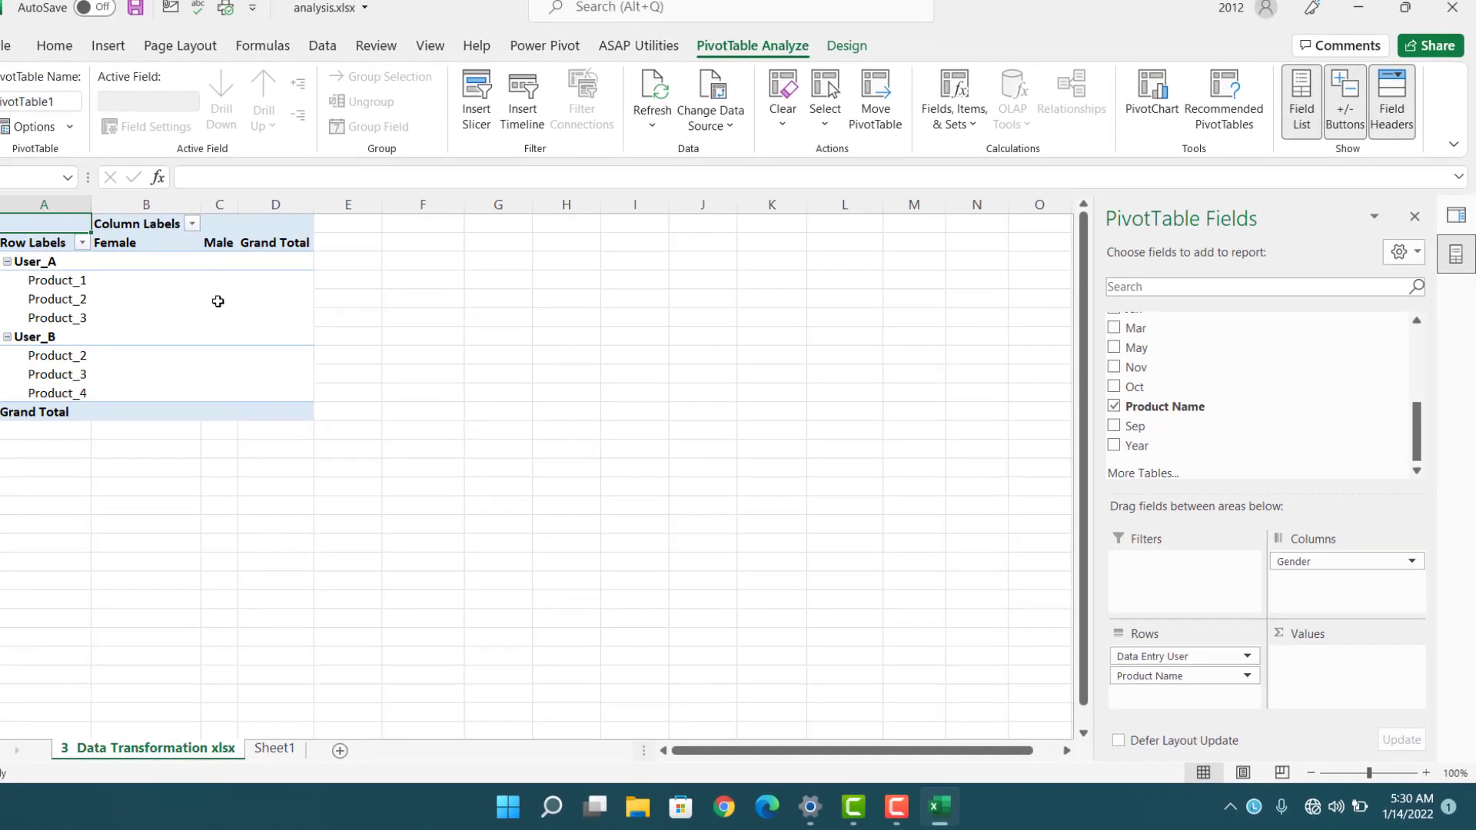
Step: Insert a slicer for the Year field of the PivotTable
click(217, 301)
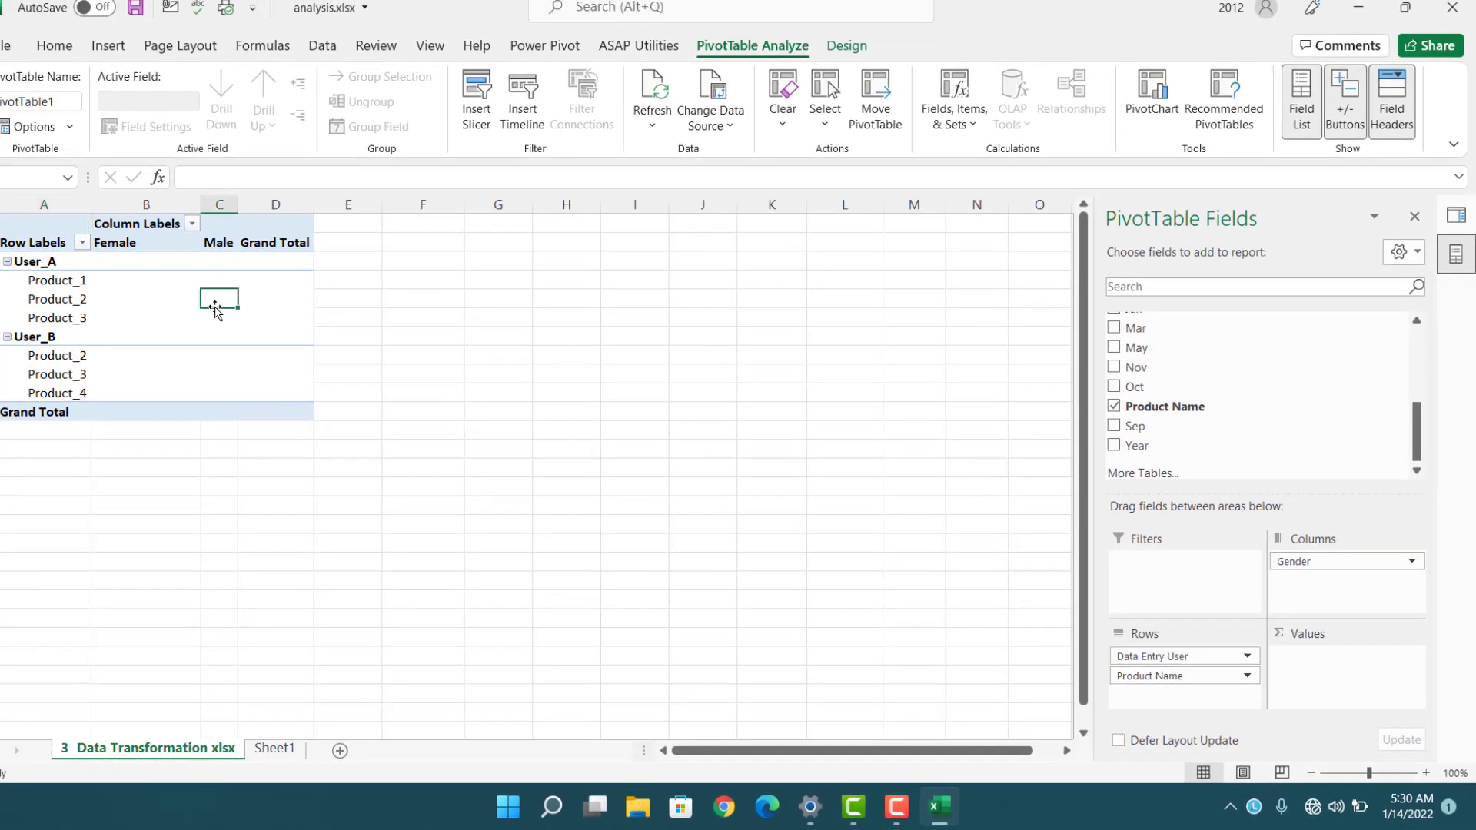
click(476, 96)
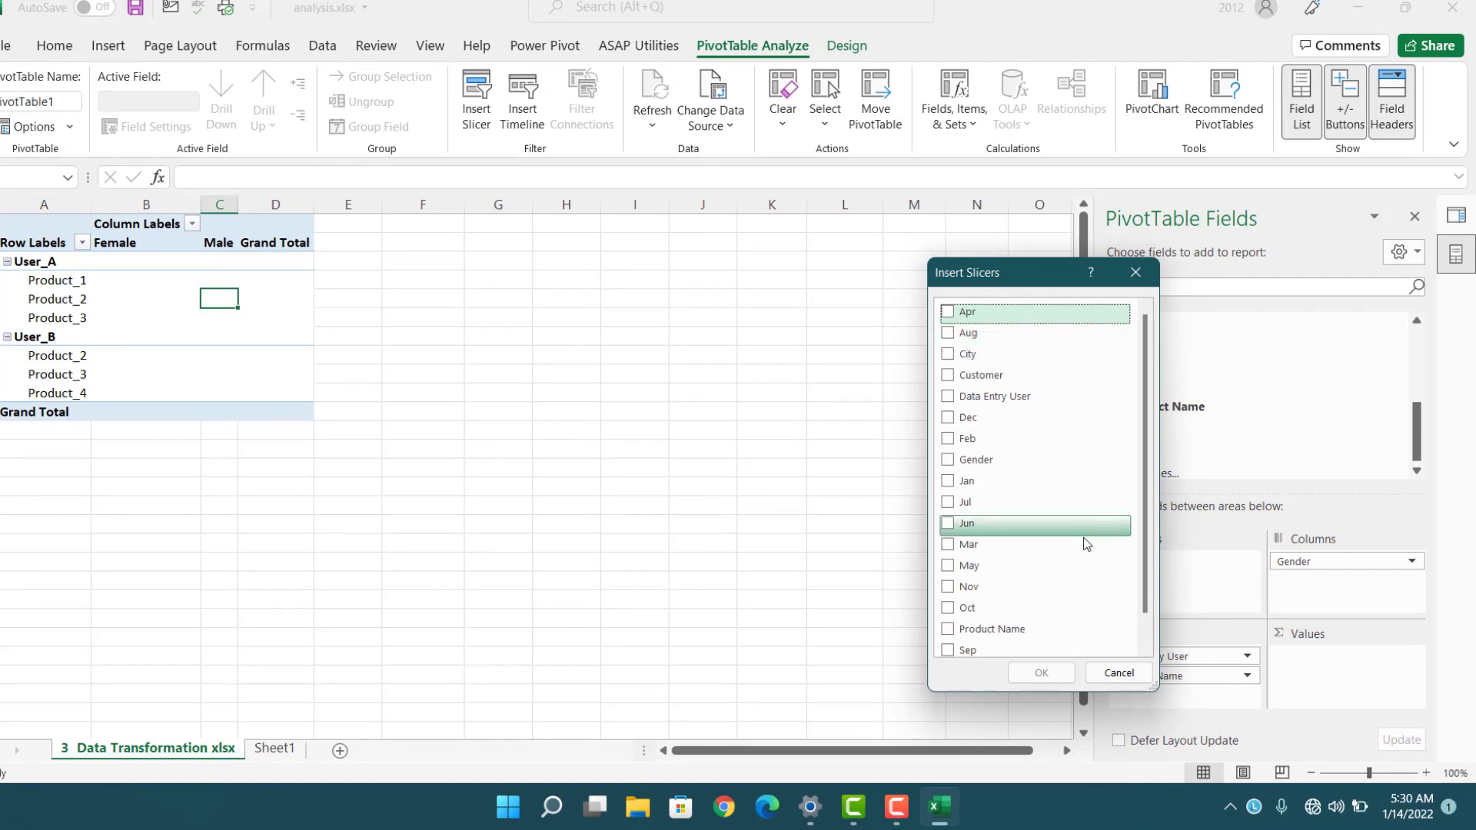
click(948, 638)
click(1042, 672)
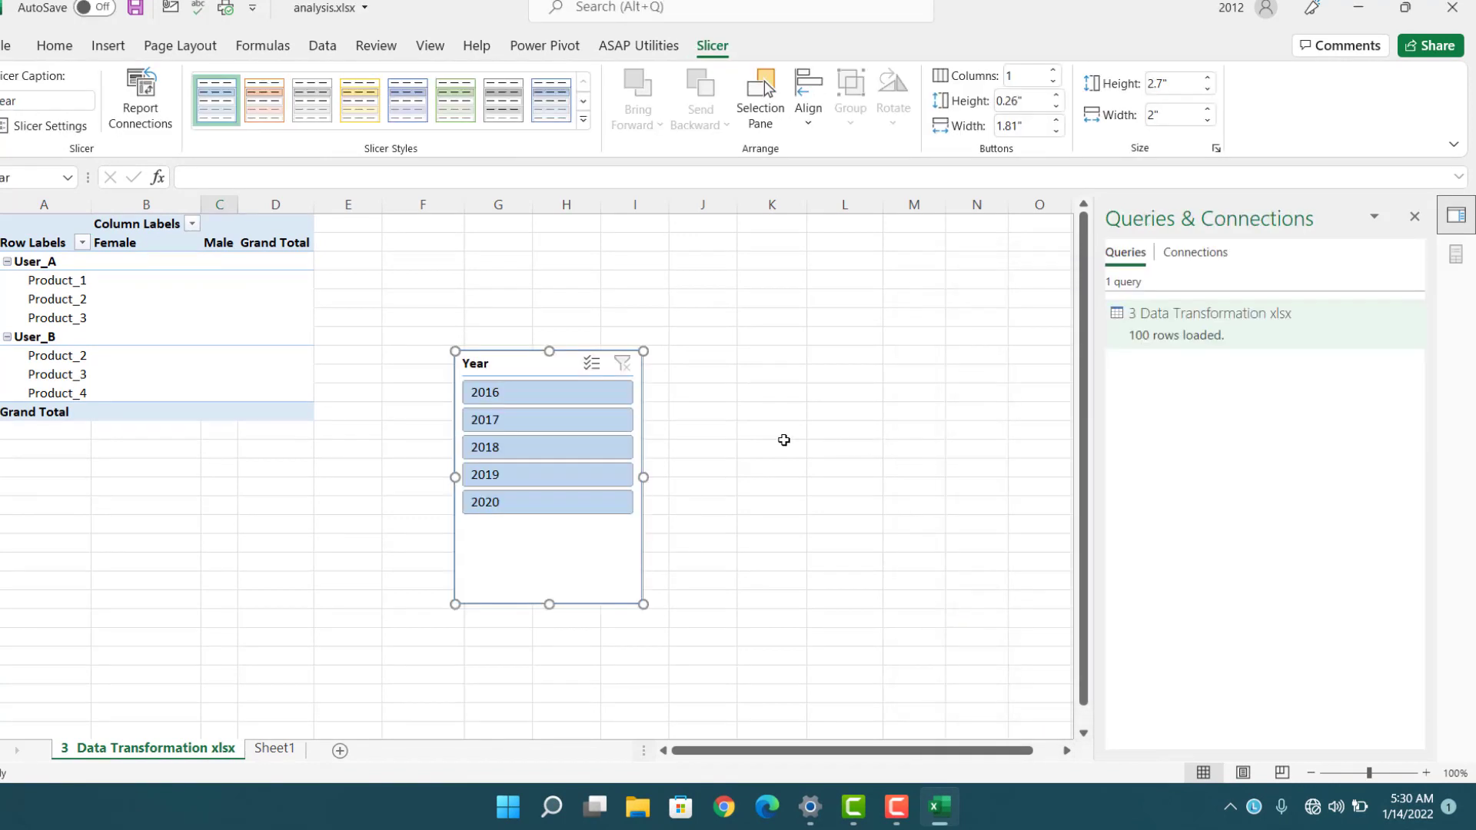
Step: Arrange the Year slicer in 3 columns, shorten it to about 1.13" and place it over worksheet columns L to N
click(1053, 70)
click(1053, 70)
drag(549, 605, 575, 456)
drag(514, 374, 849, 260)
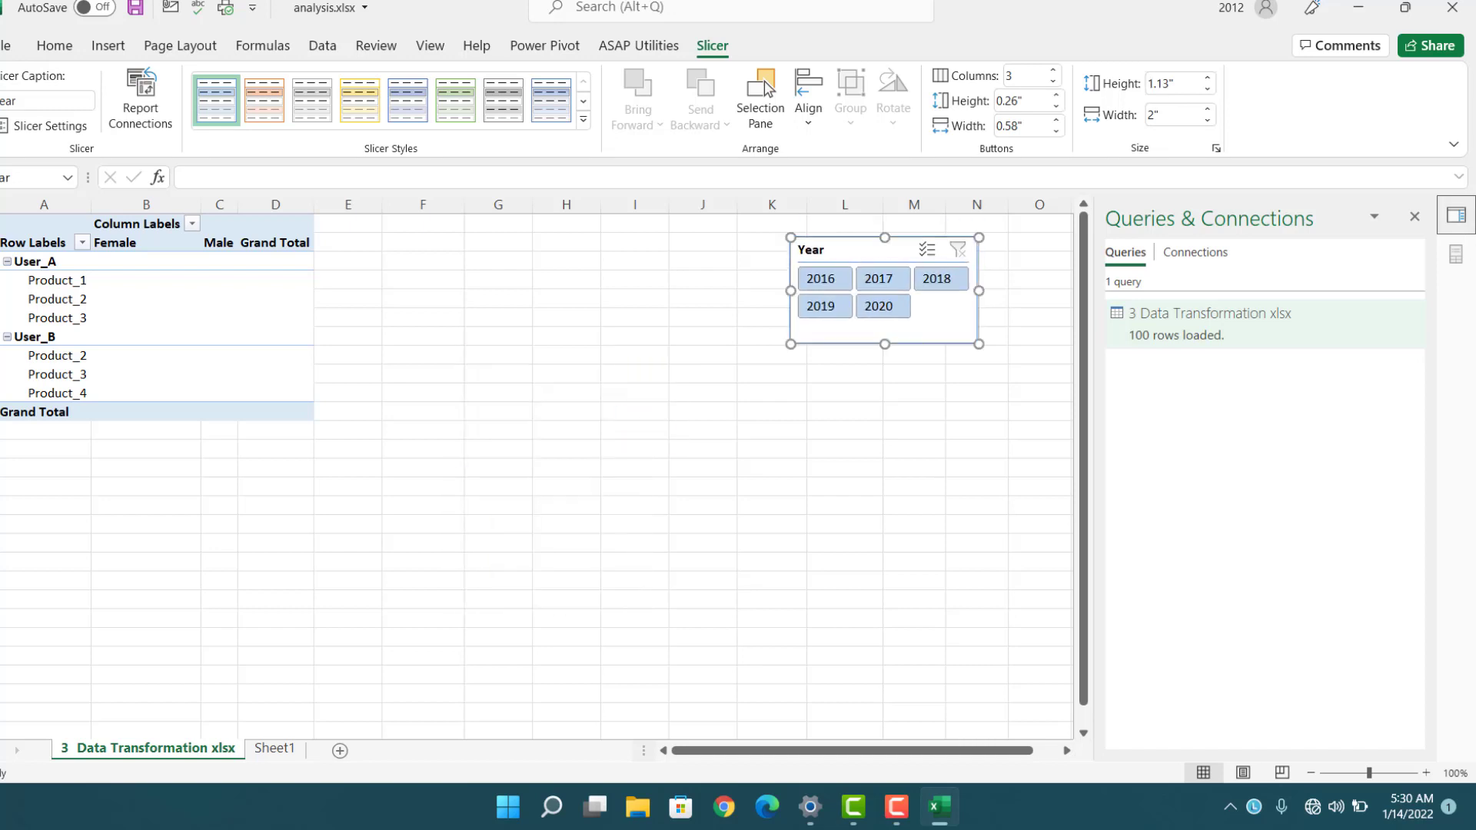
click(183, 301)
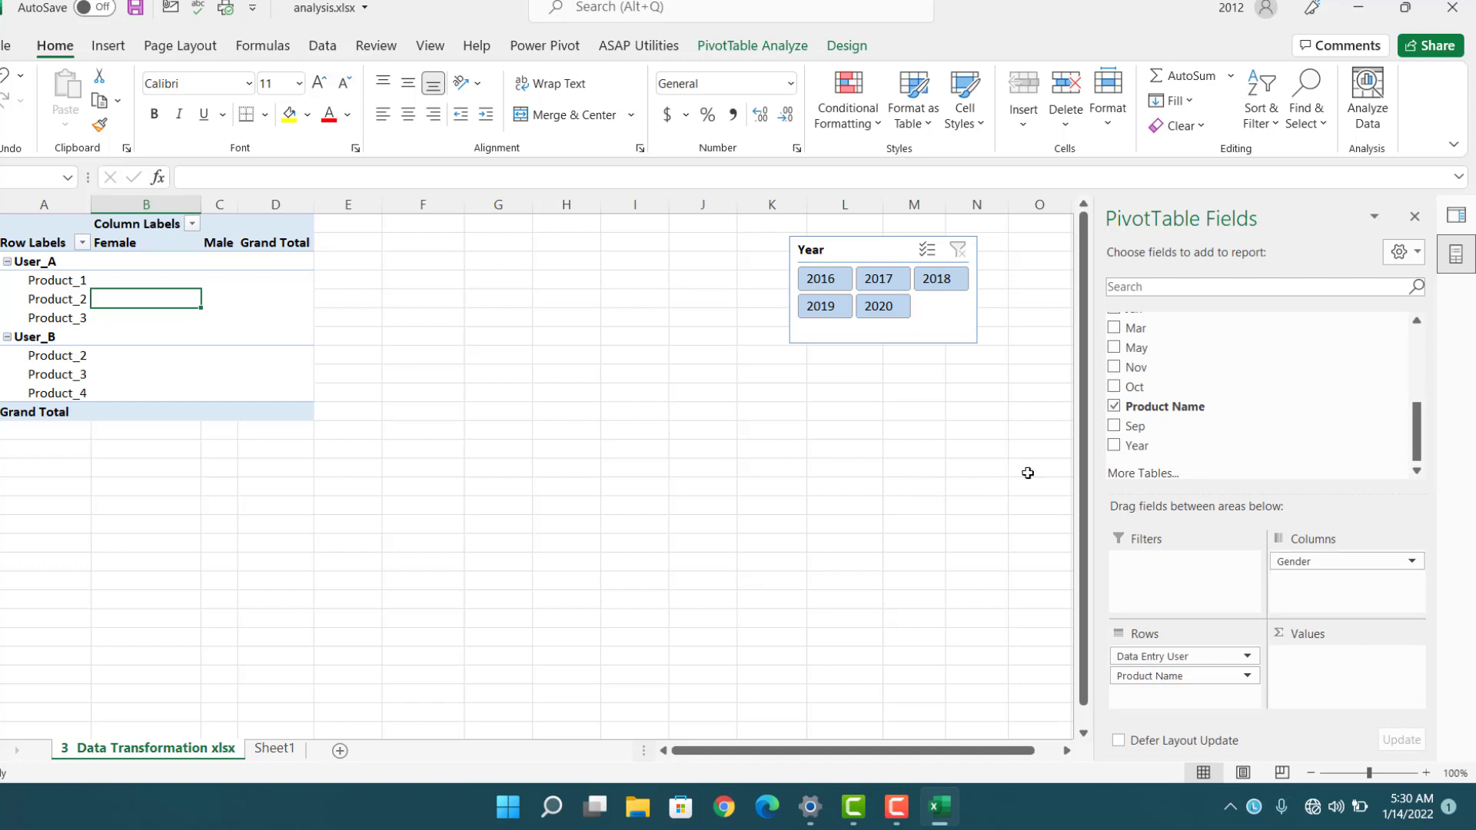
Step: Add the Apr, Aug, Dec and Feb fields to the PivotTable as summed values
scroll(1226, 418, up, 5)
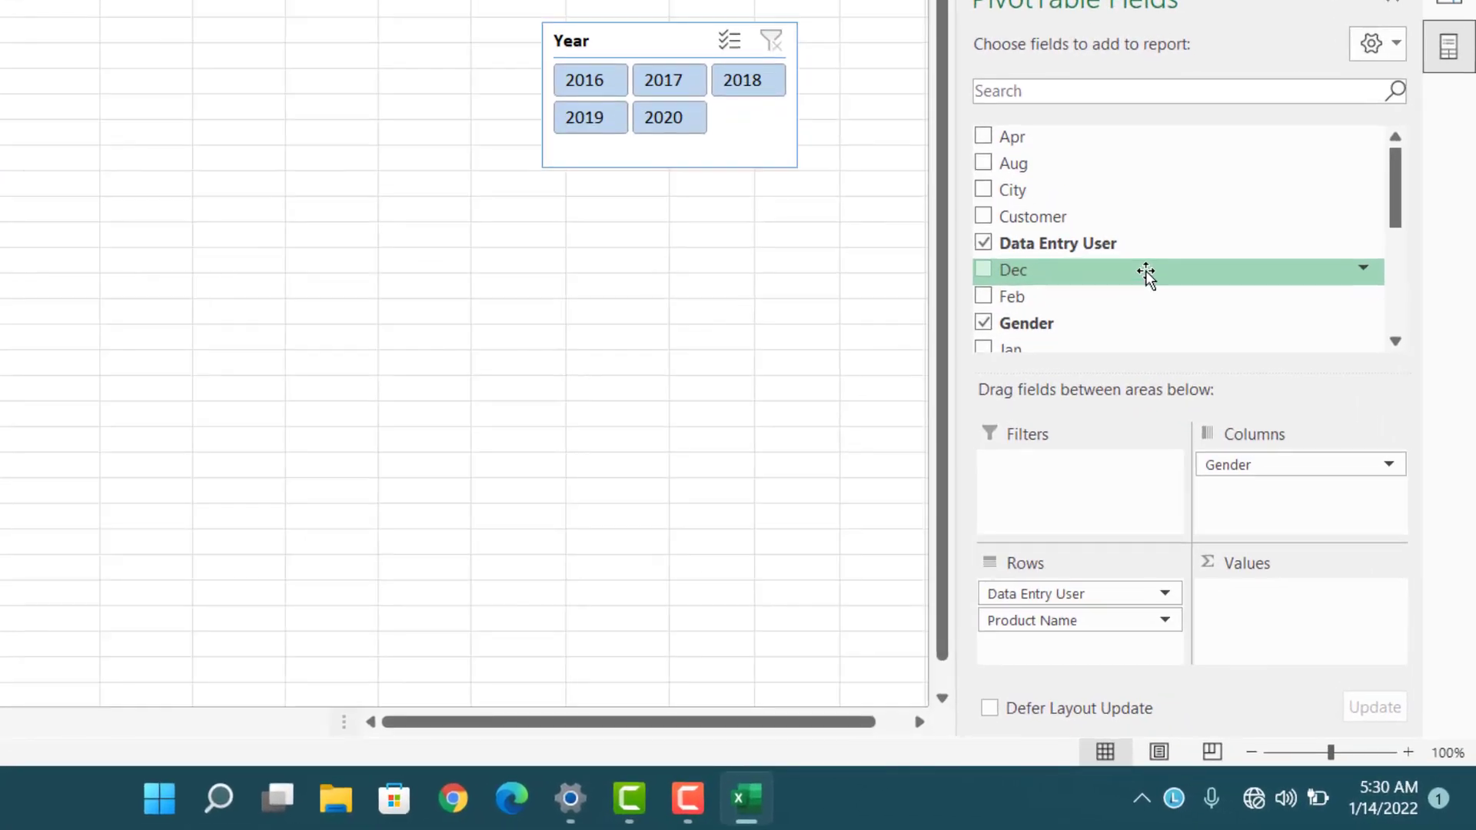
click(984, 137)
click(984, 163)
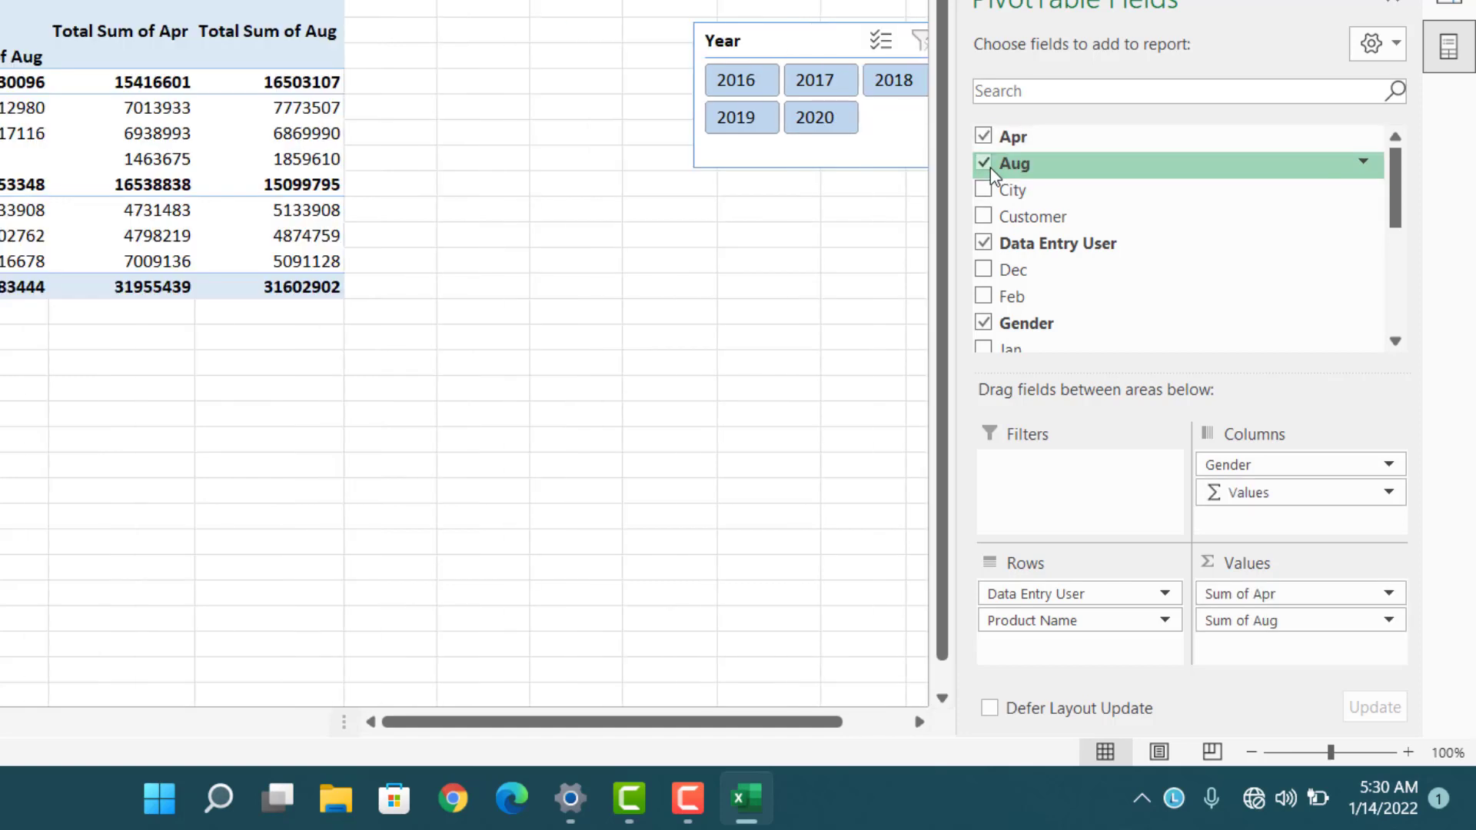
click(984, 190)
click(984, 192)
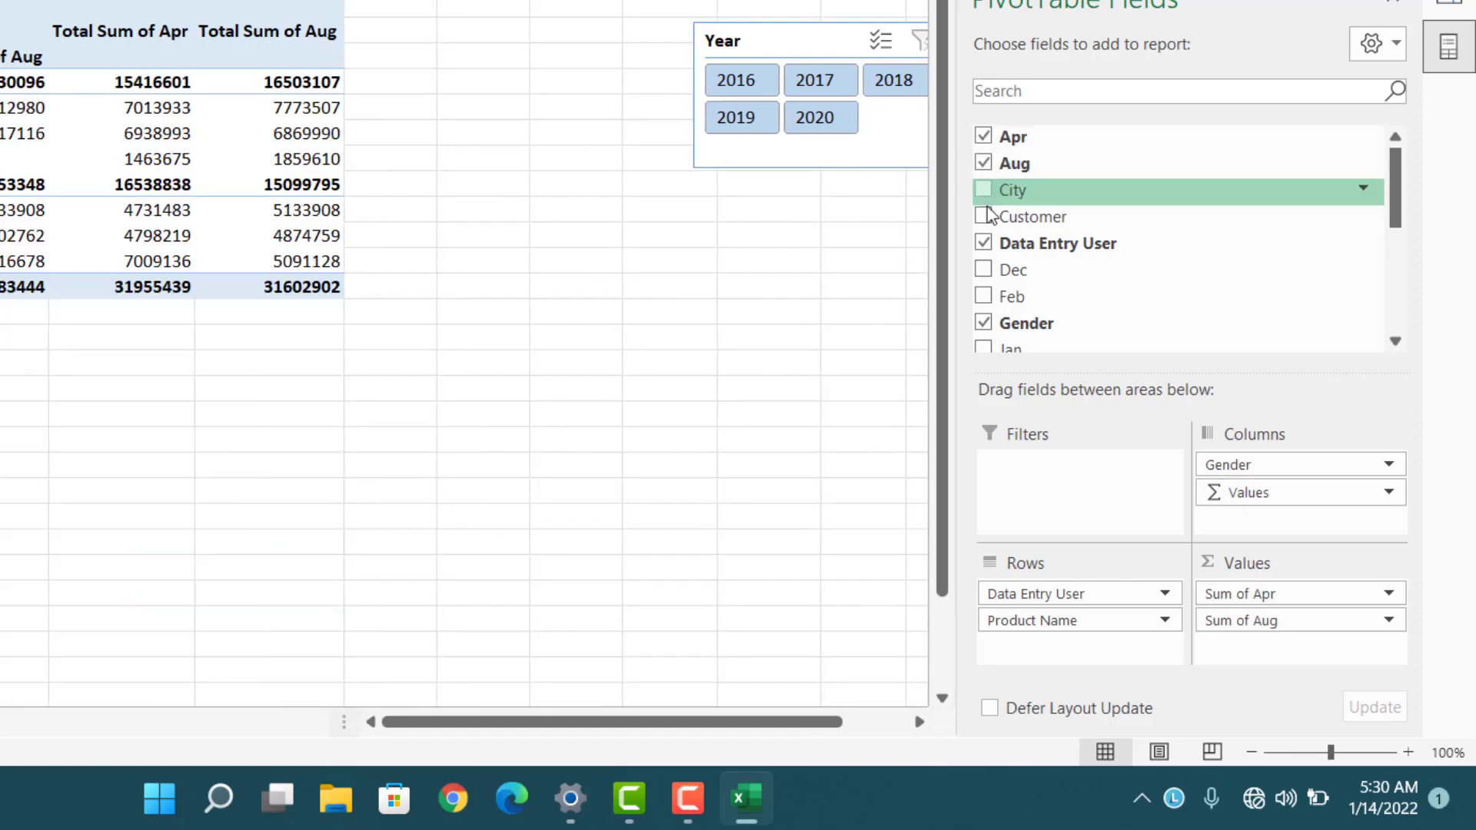
click(984, 269)
click(984, 296)
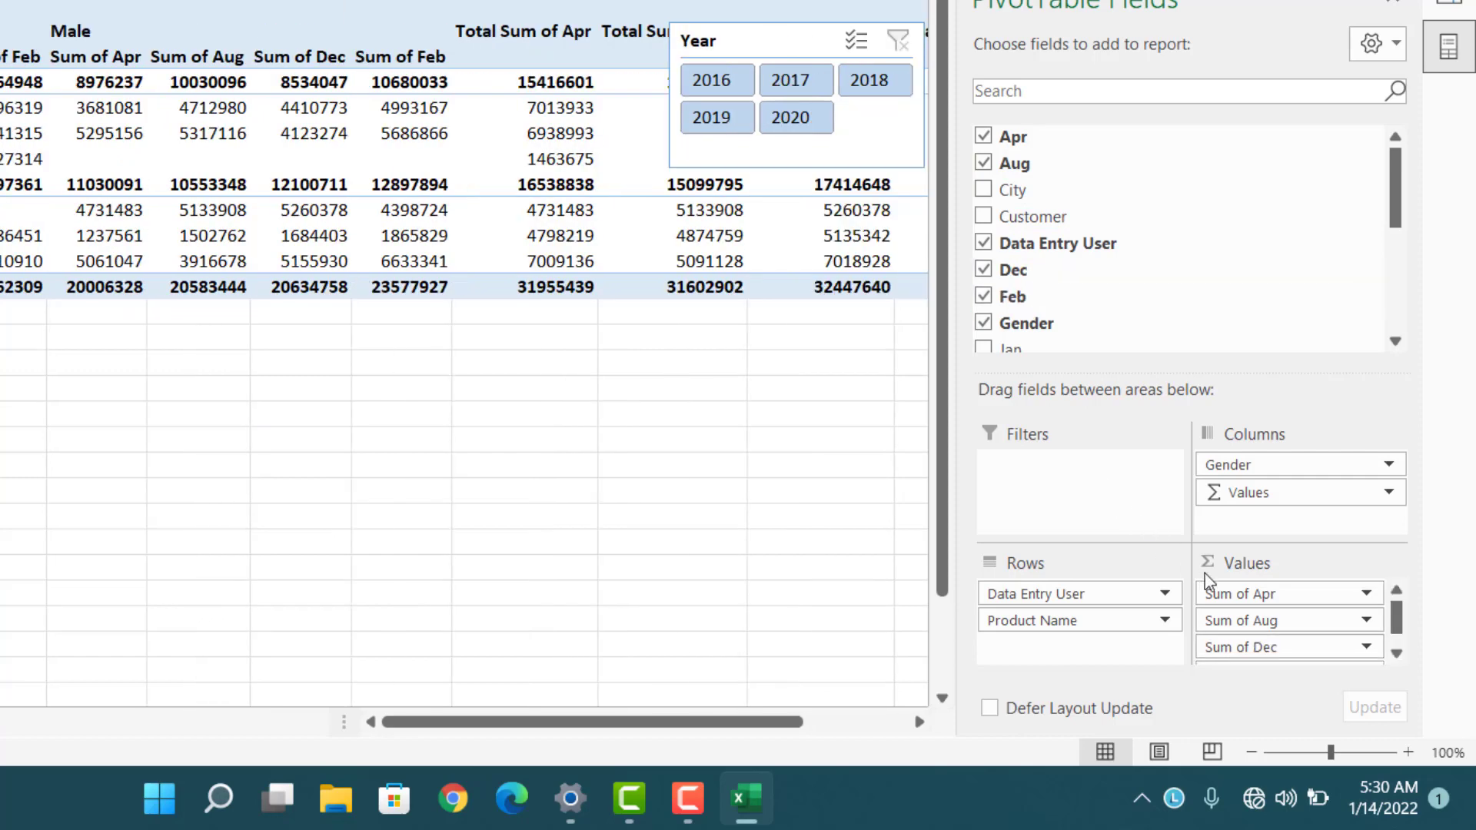
Step: Remove the Apr, Aug, Dec and Feb sums from the PivotTable values
drag(1238, 594, 506, 562)
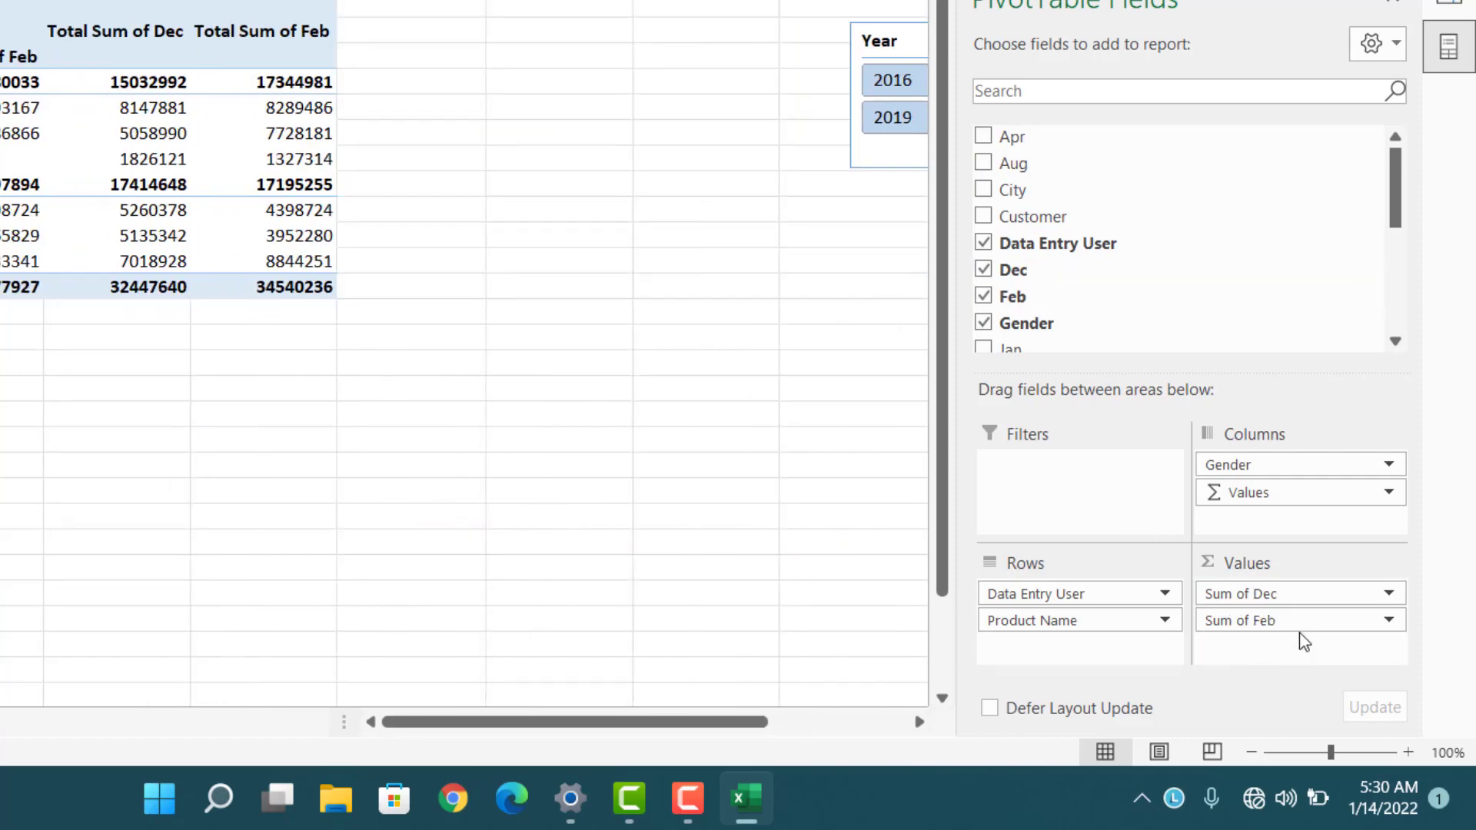
drag(1241, 593, 434, 506)
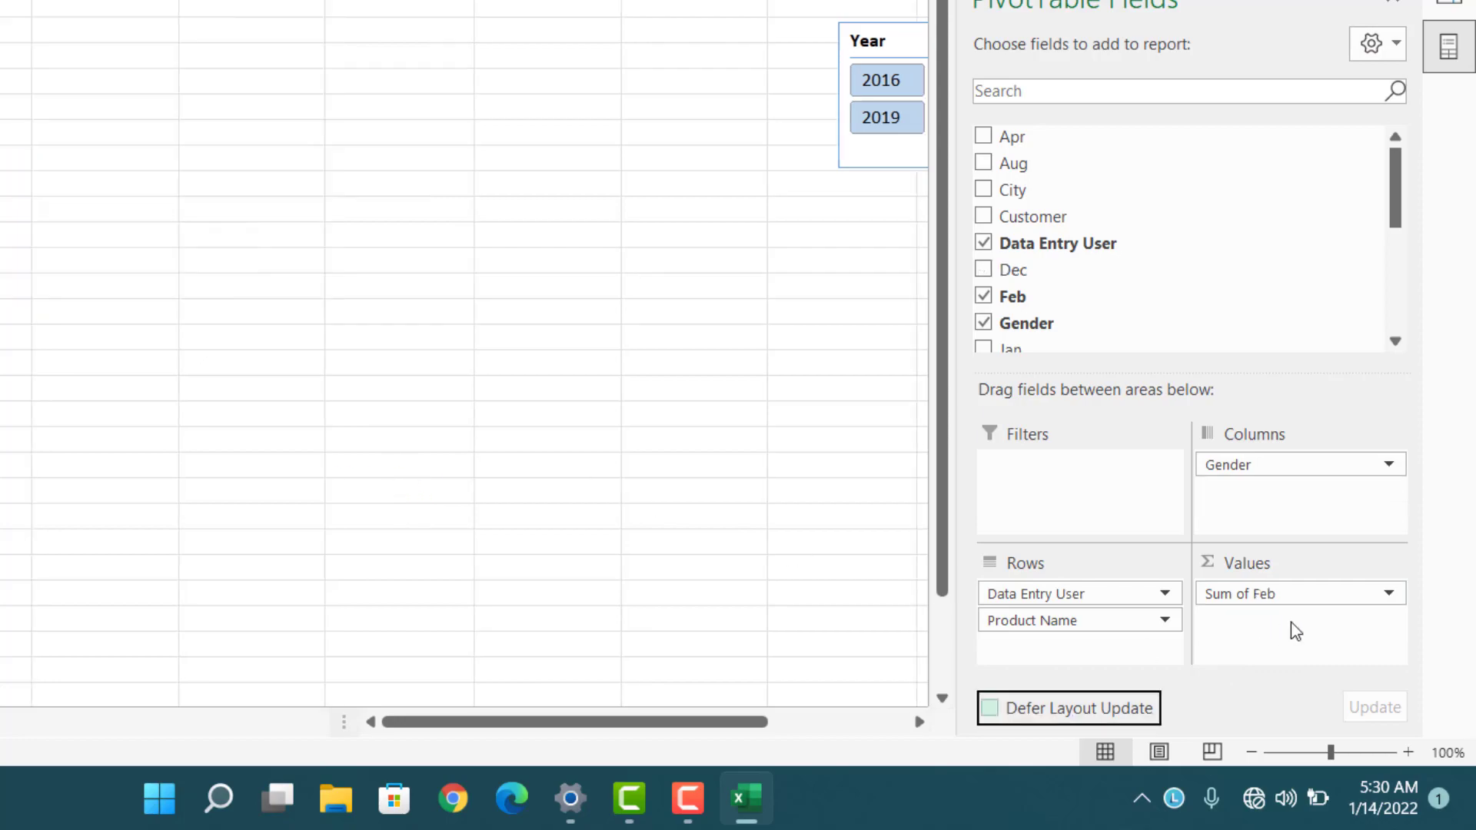
drag(1288, 621, 597, 507)
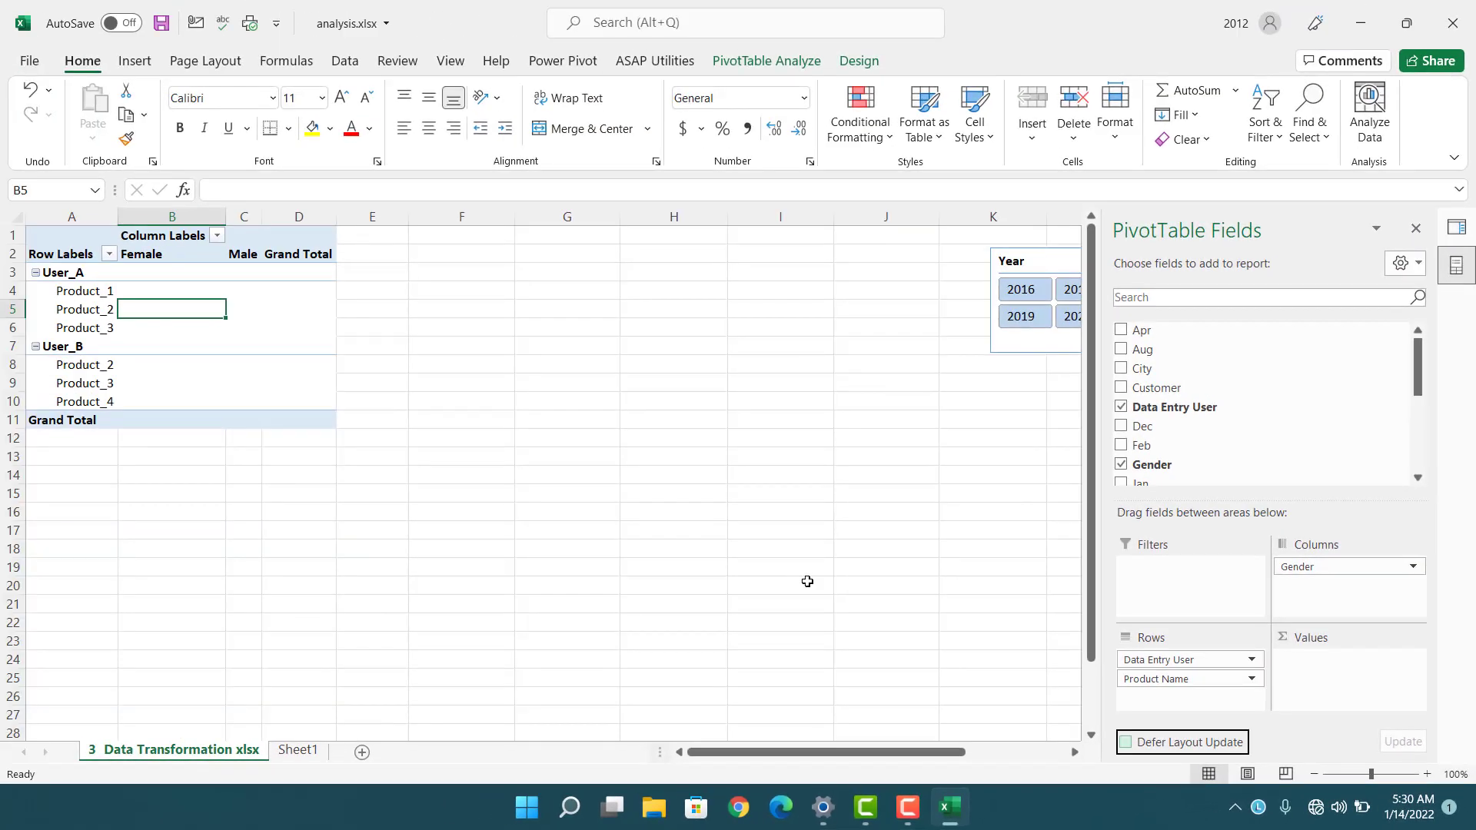
click(720, 443)
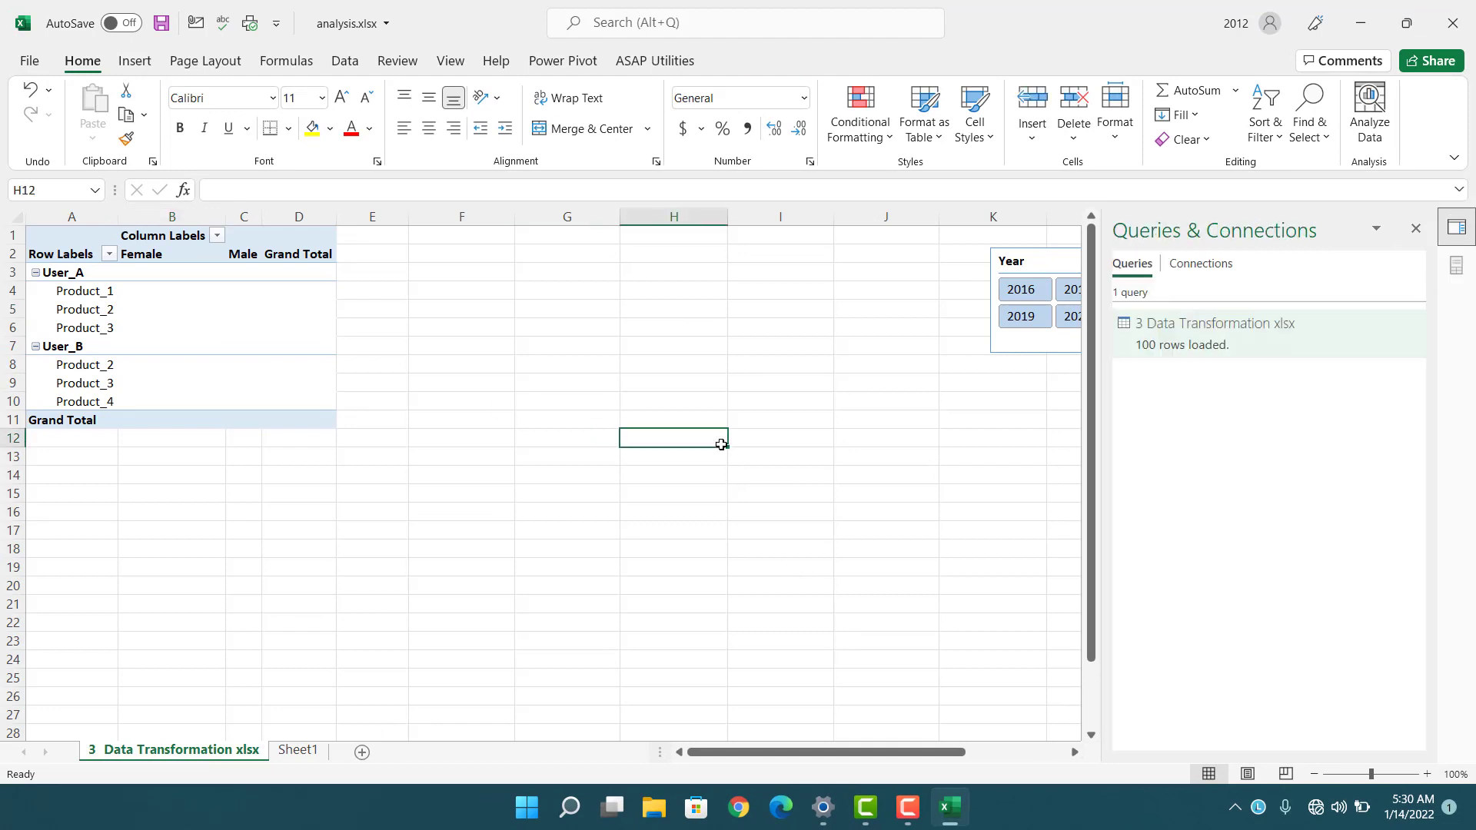
click(729, 409)
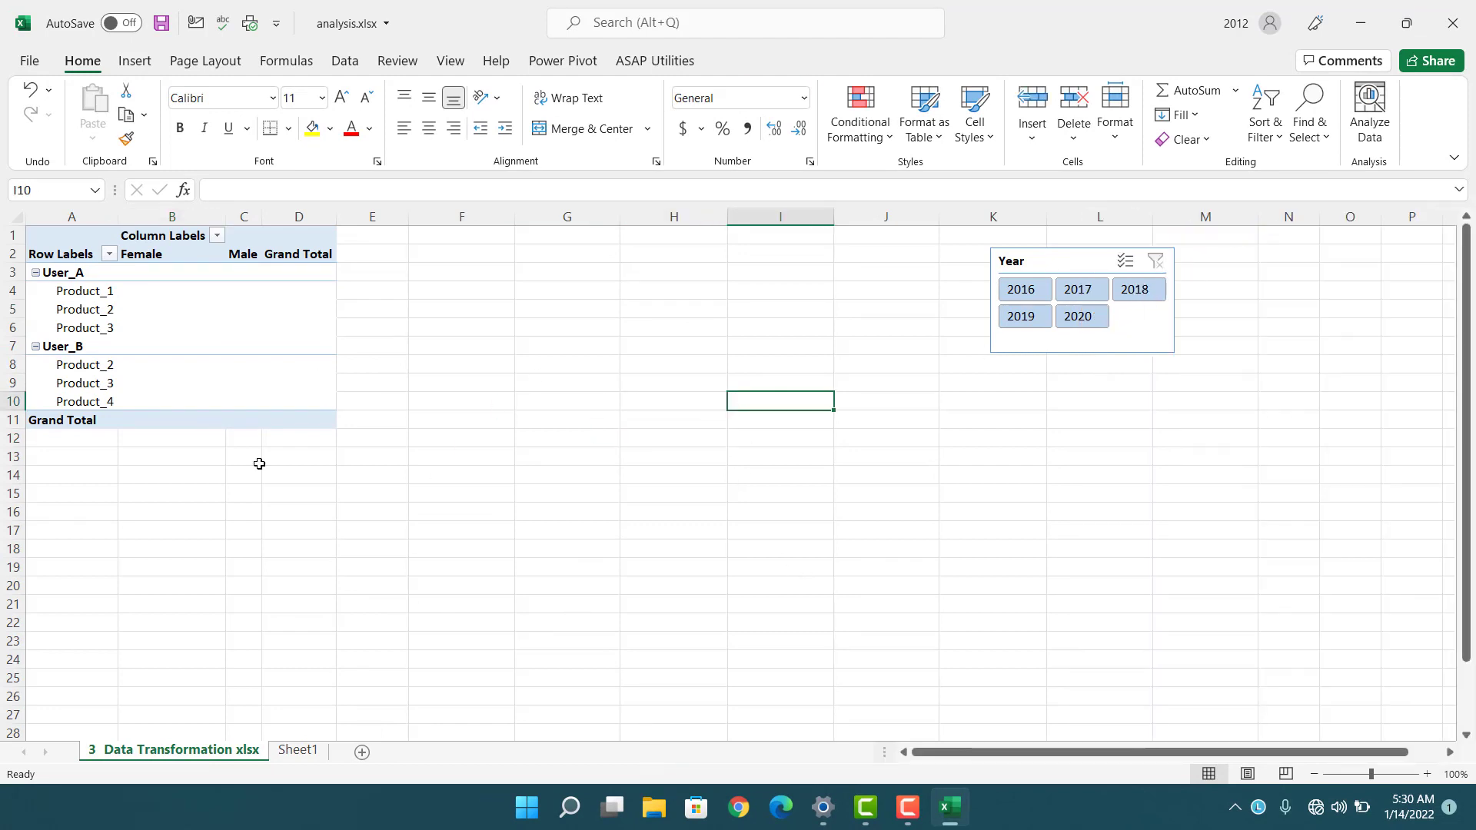
click(194, 300)
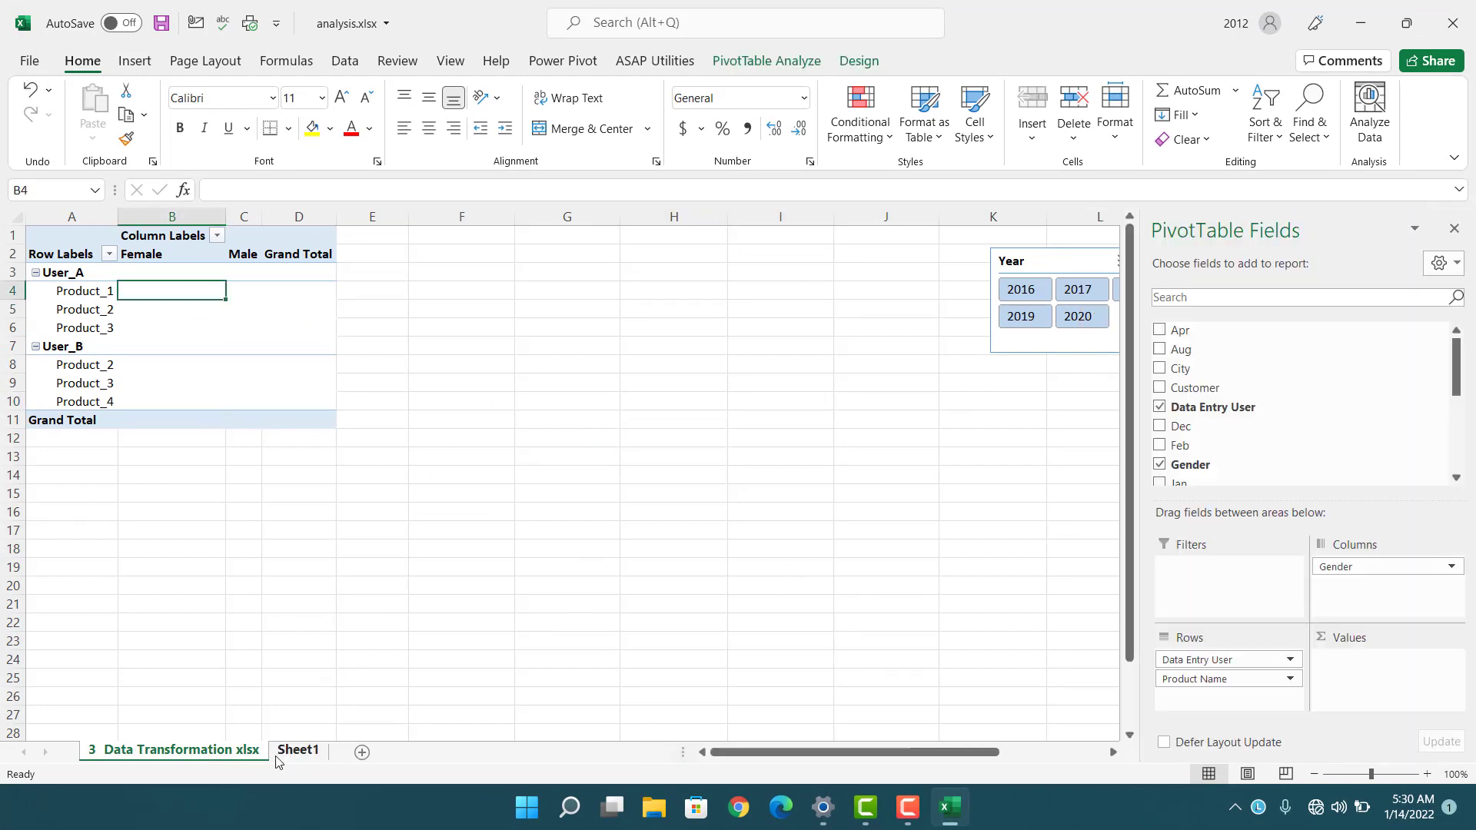
click(298, 750)
click(182, 750)
click(254, 348)
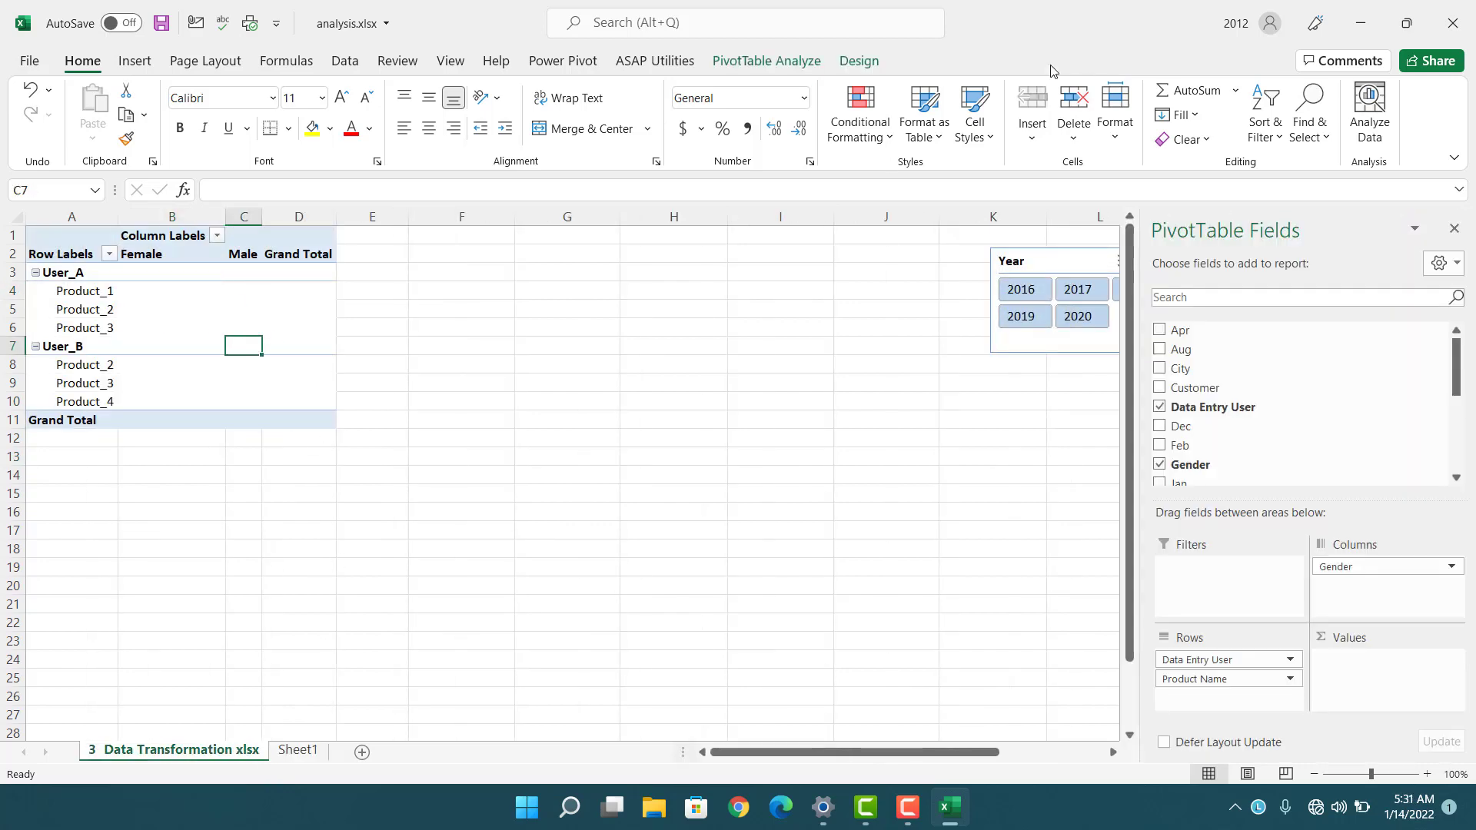
click(792, 61)
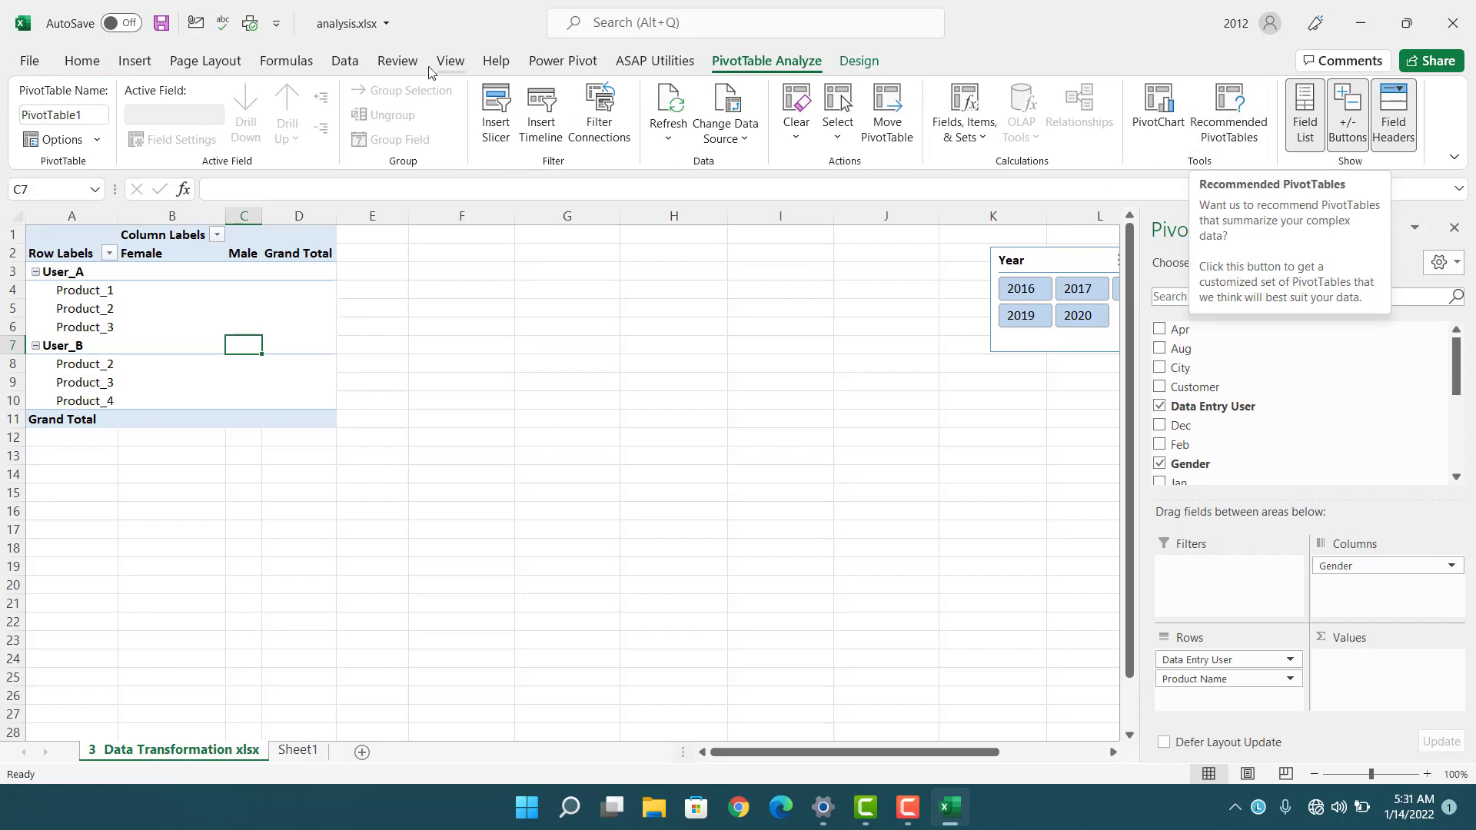
Step: Load the 3 Data Transformation xlsx query as a Table on a new worksheet
click(338, 62)
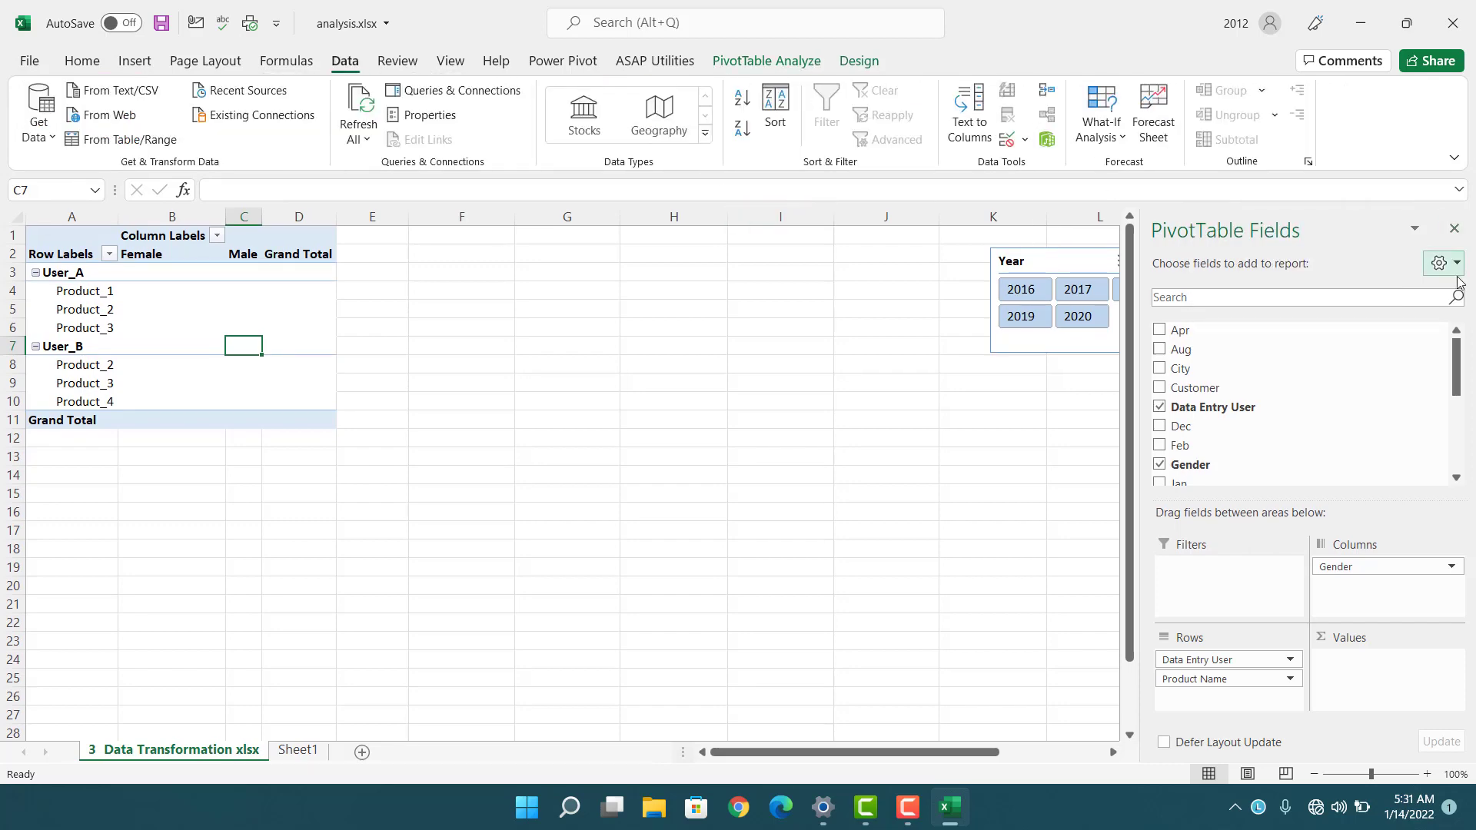
click(1454, 229)
click(454, 90)
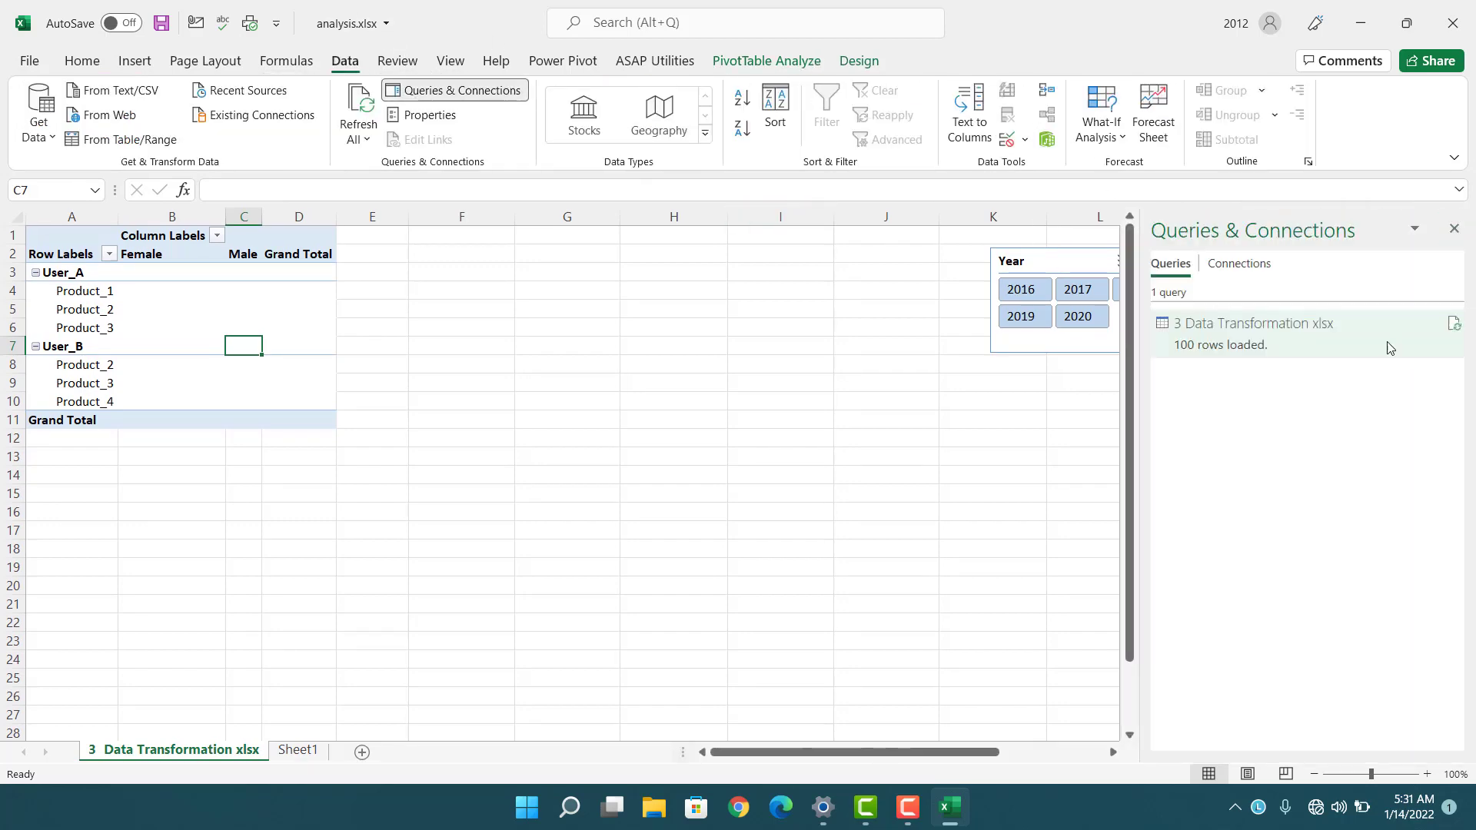
right_click(1345, 339)
click(1346, 478)
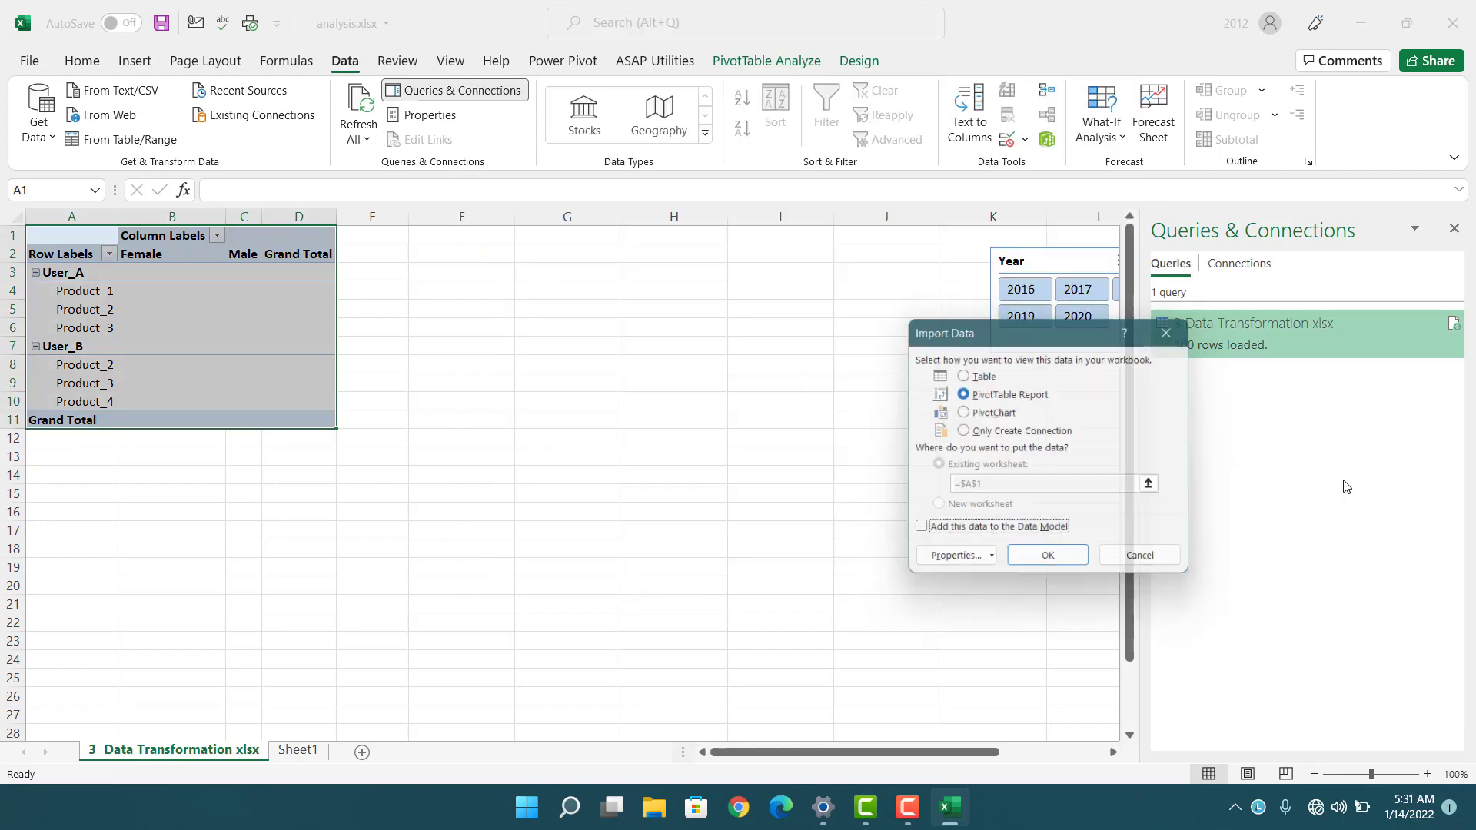
click(978, 374)
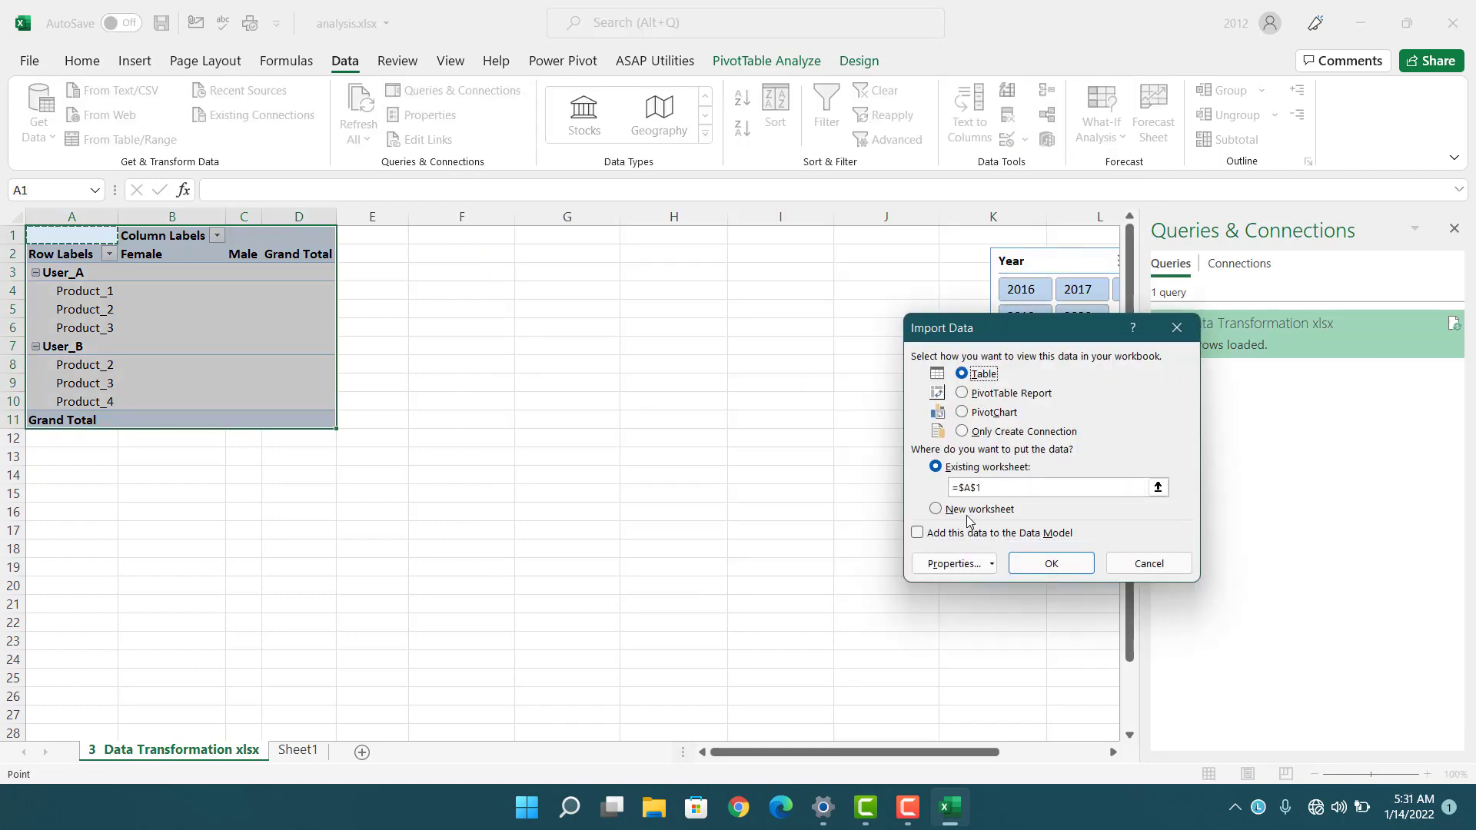
click(965, 511)
click(1050, 563)
click(702, 462)
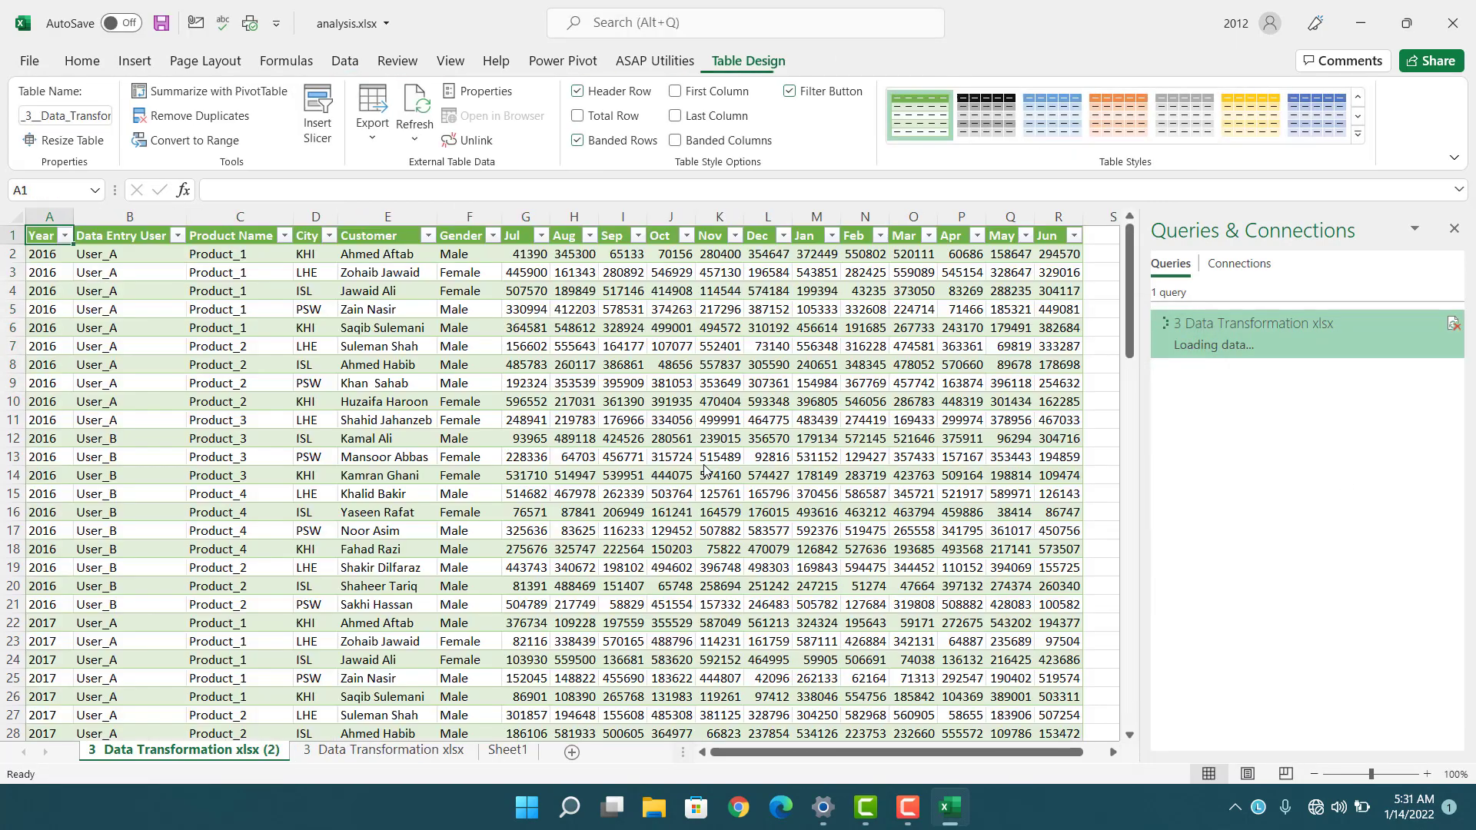
Step: Close the queries list and look through the rows of the loaded table from first to last year
click(1454, 228)
click(1230, 383)
scroll(1191, 428, down, 4)
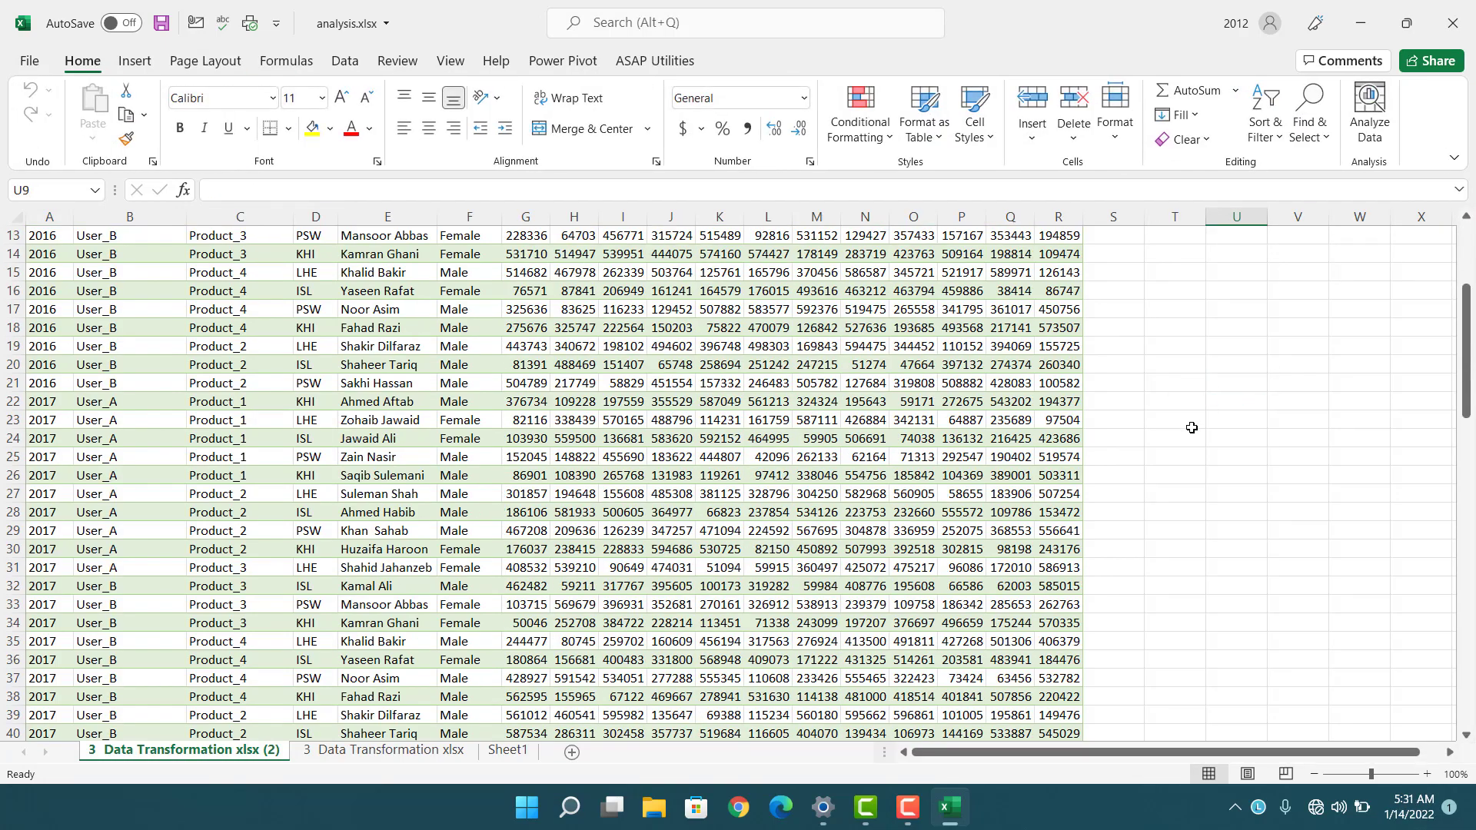
scroll(1192, 428, down, 17)
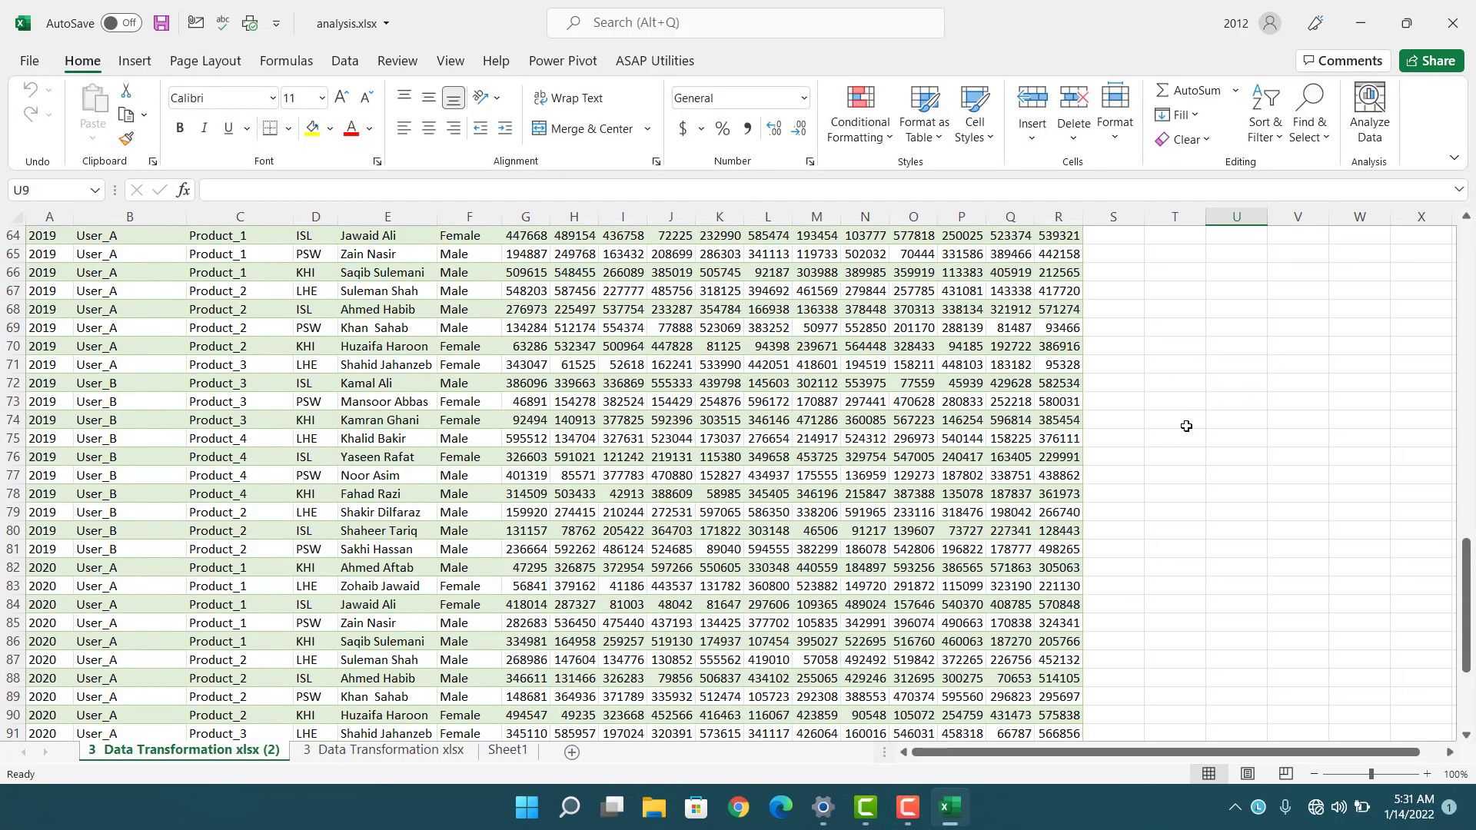
scroll(1187, 426, up, 20)
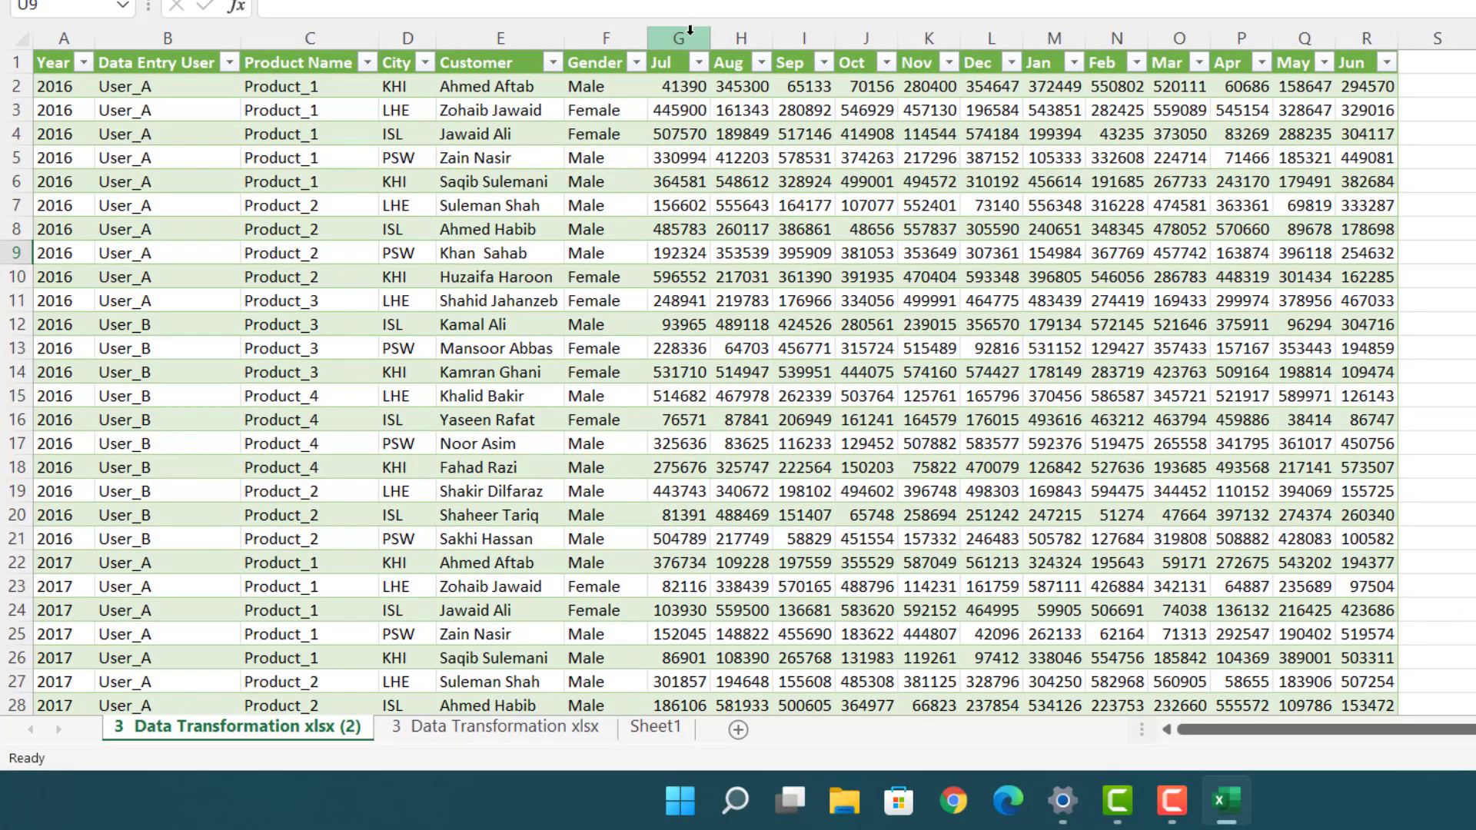
Step: Examine how the monthly figures are spread across separate columns from Jul to Jun, worksheet columns G to R
drag(689, 35, 1347, 36)
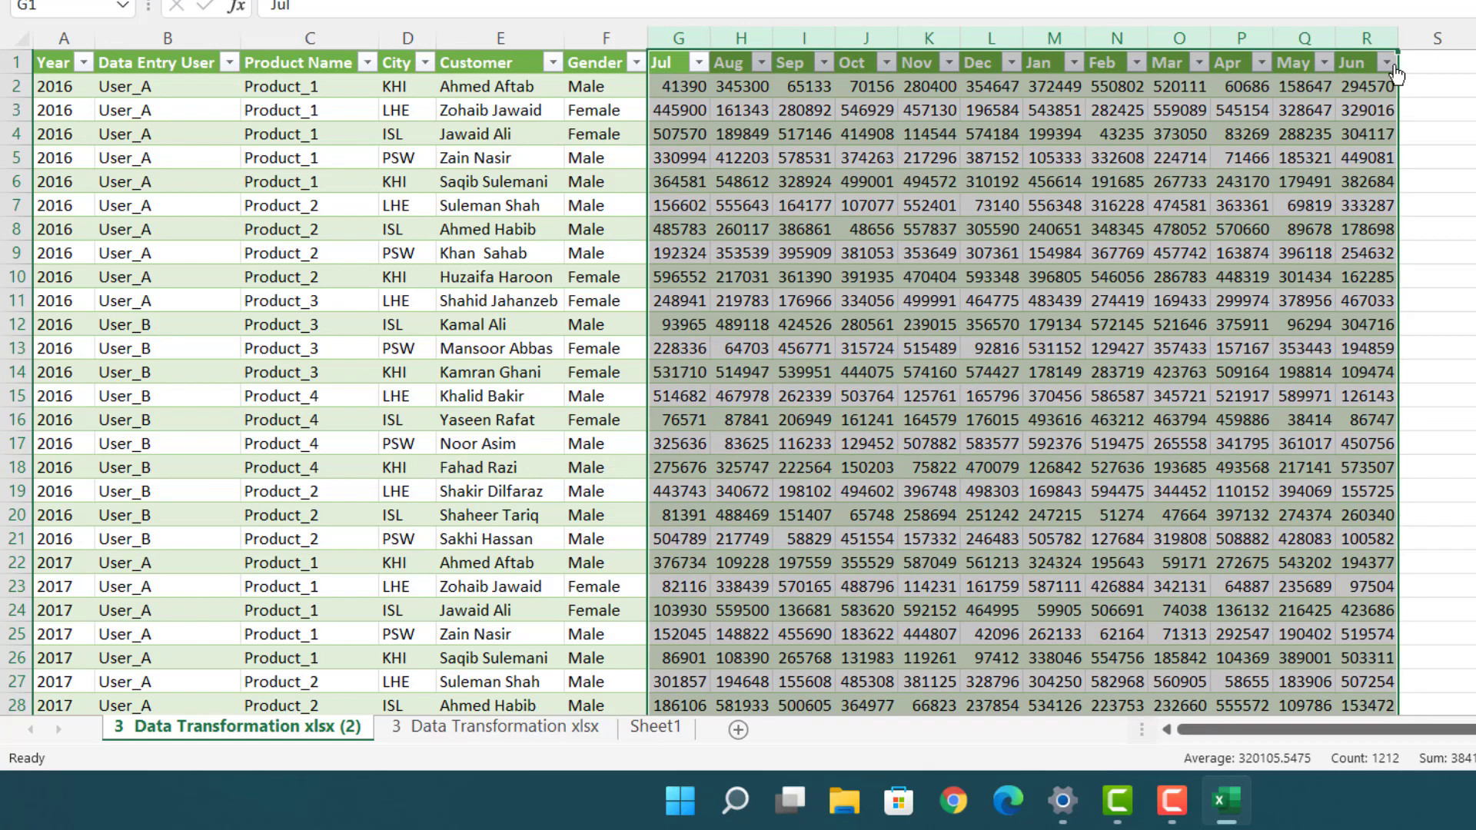
click(1414, 138)
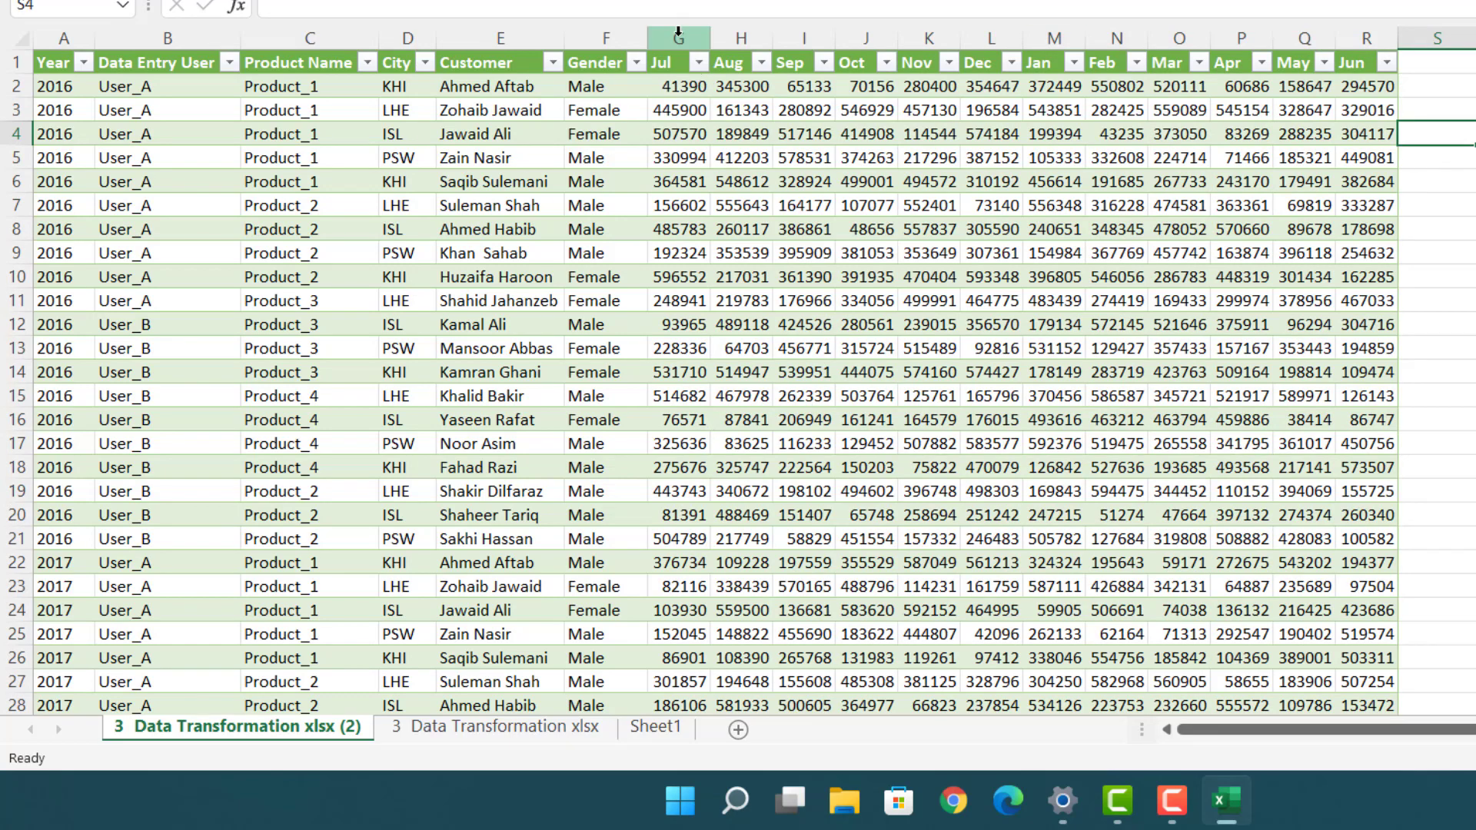
drag(678, 31, 1369, 73)
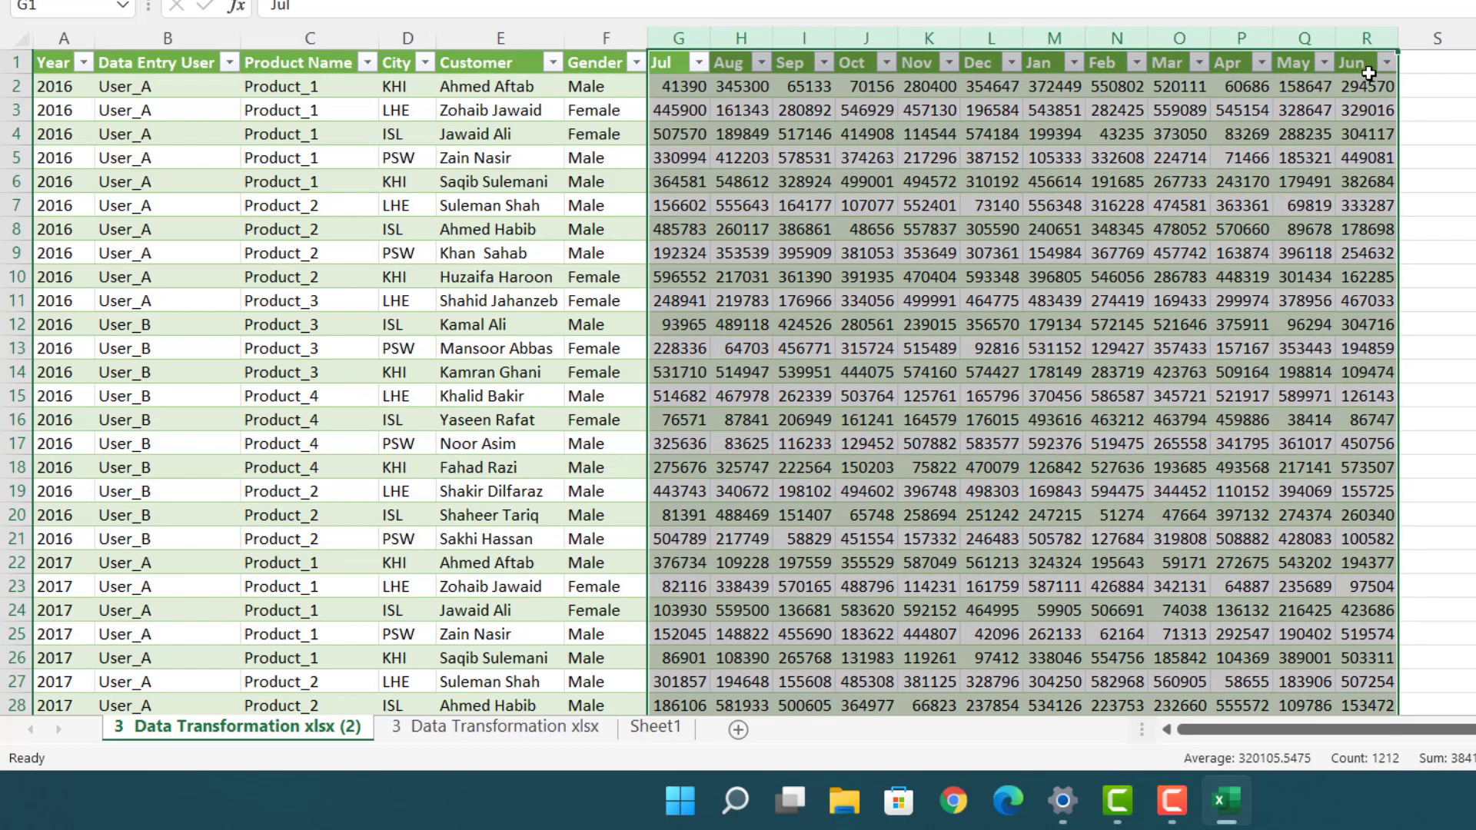
click(1280, 204)
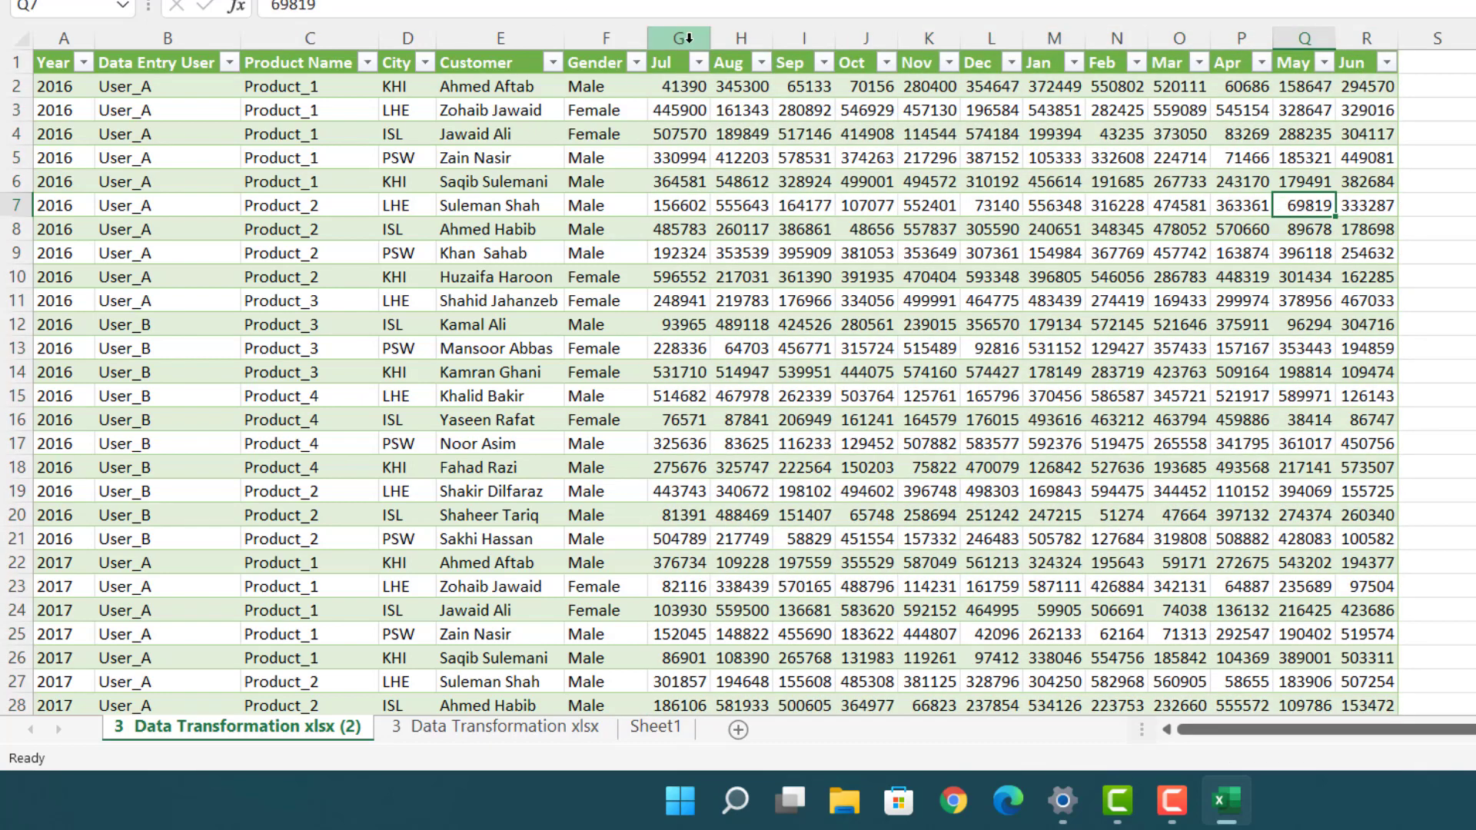
drag(678, 36, 1368, 51)
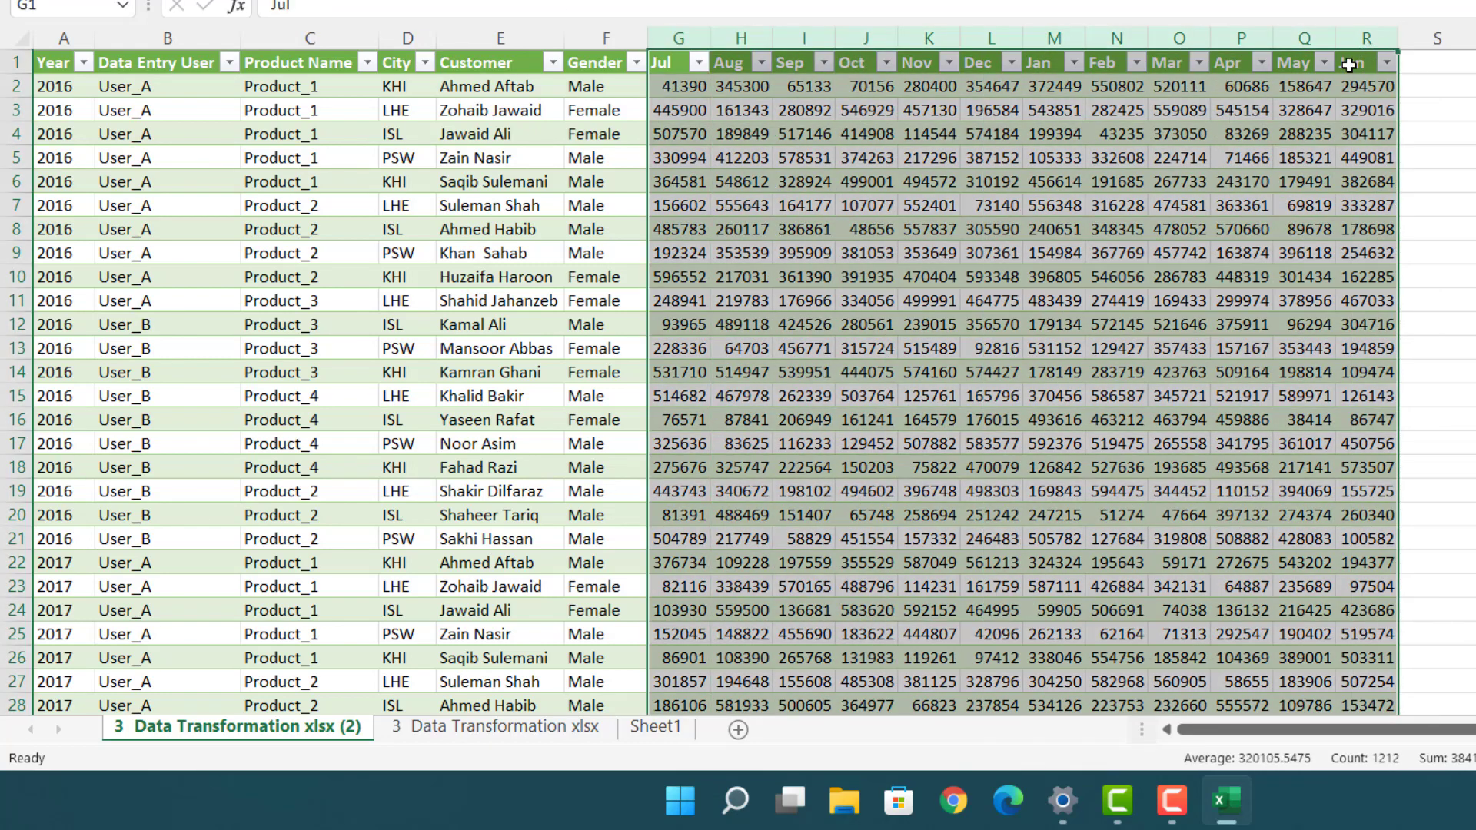
click(1316, 115)
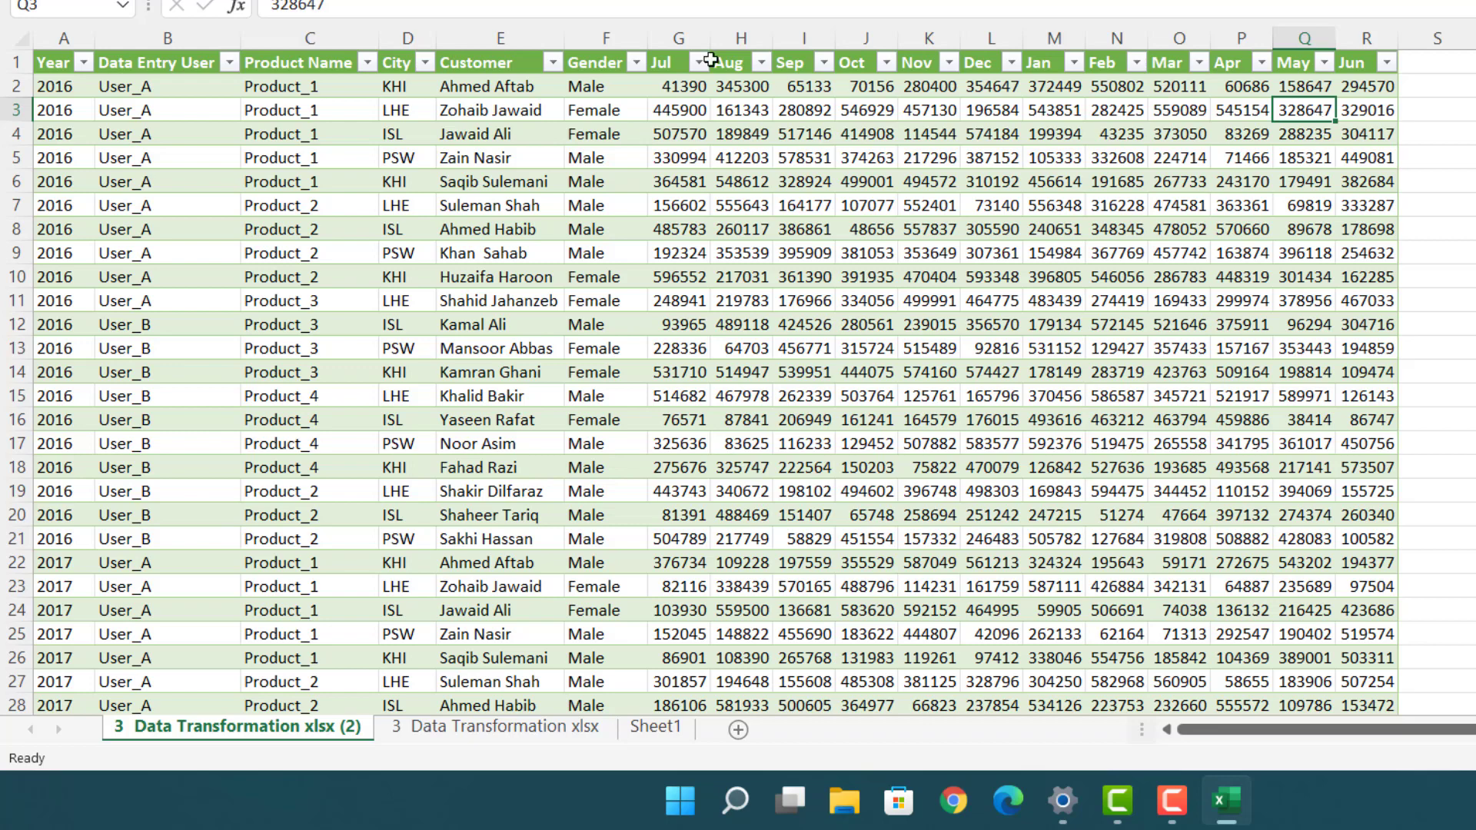
drag(681, 39, 1377, 50)
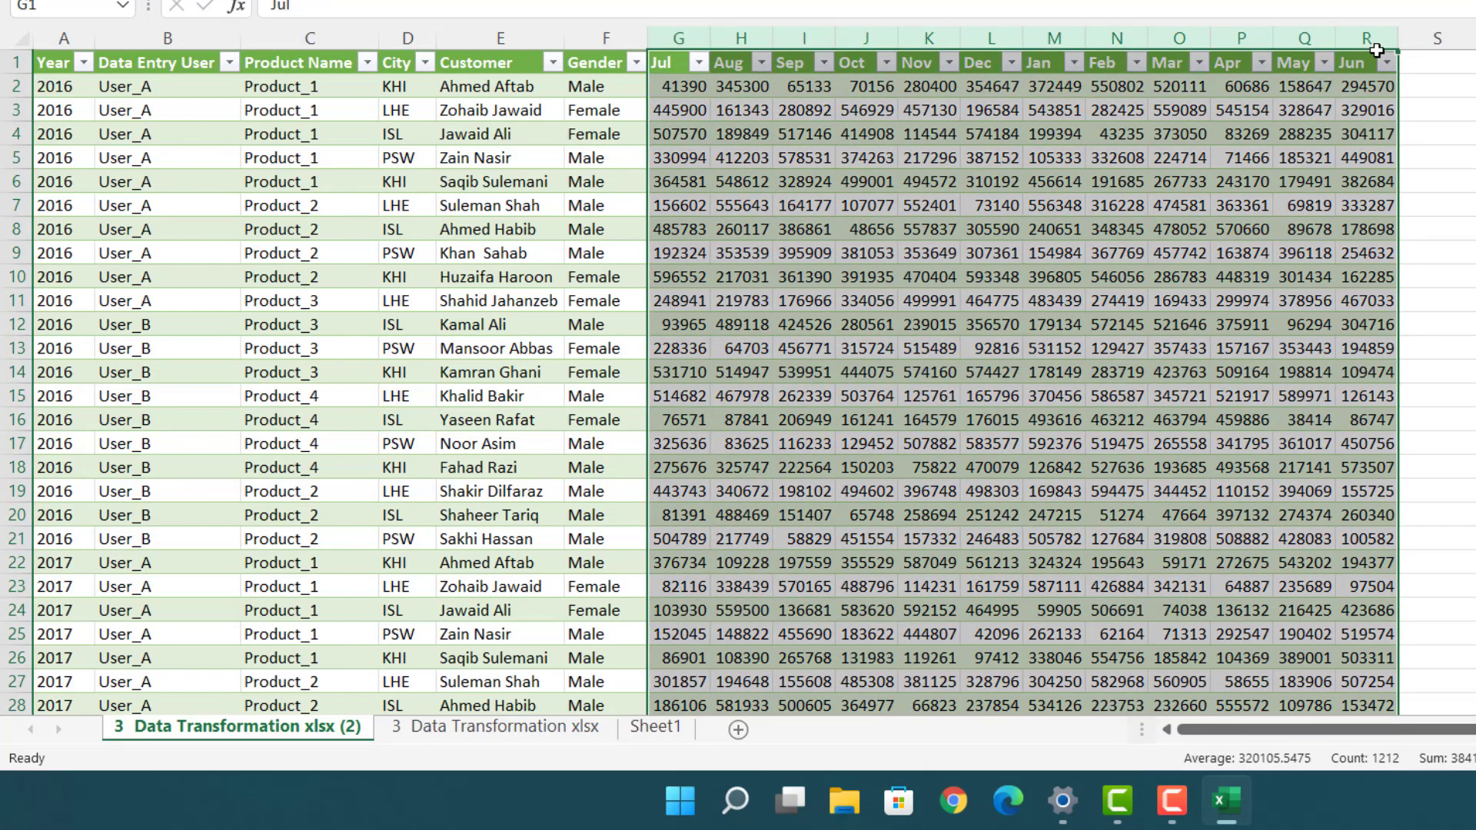
click(1228, 195)
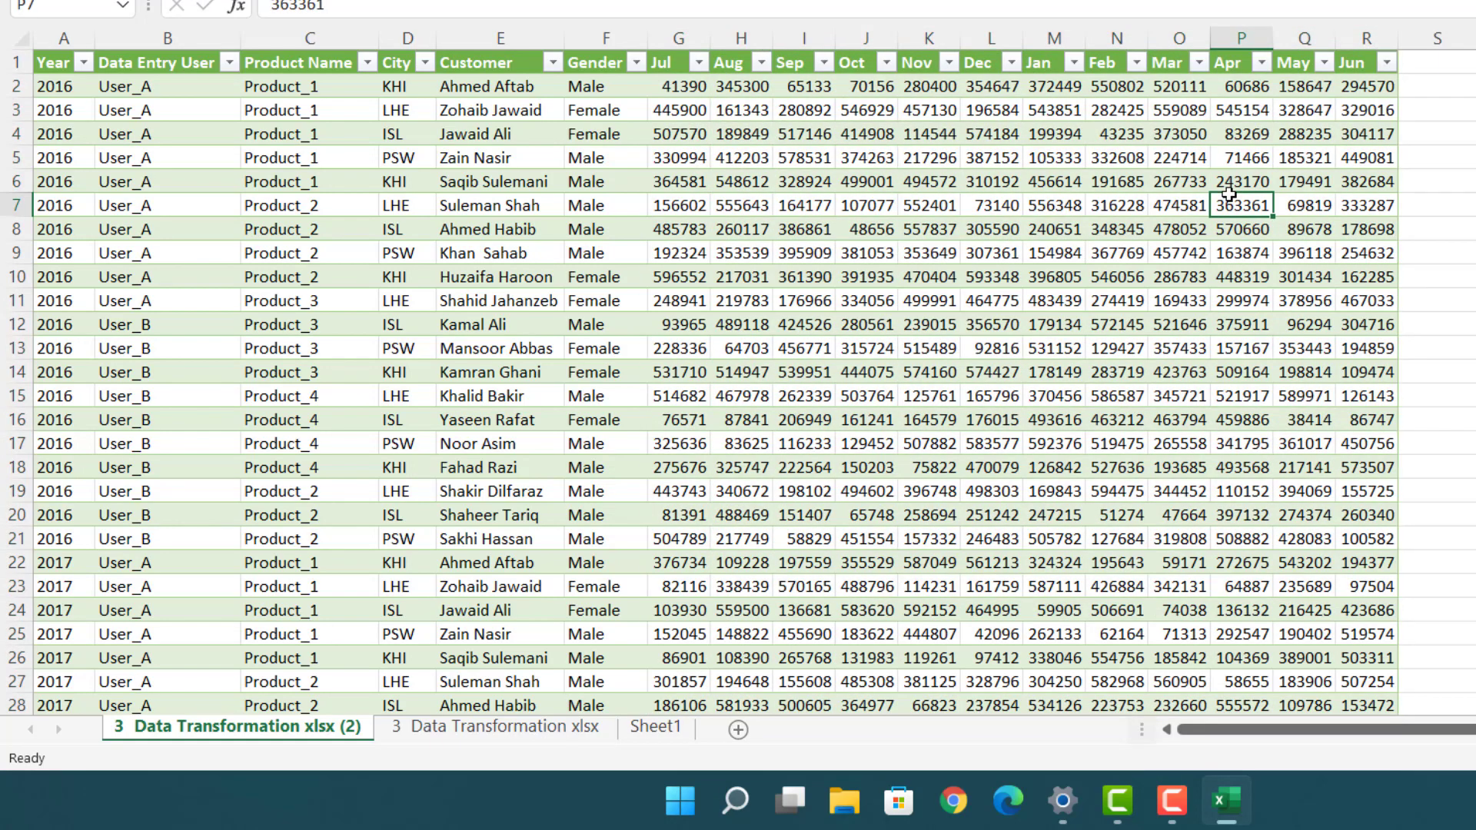
click(740, 182)
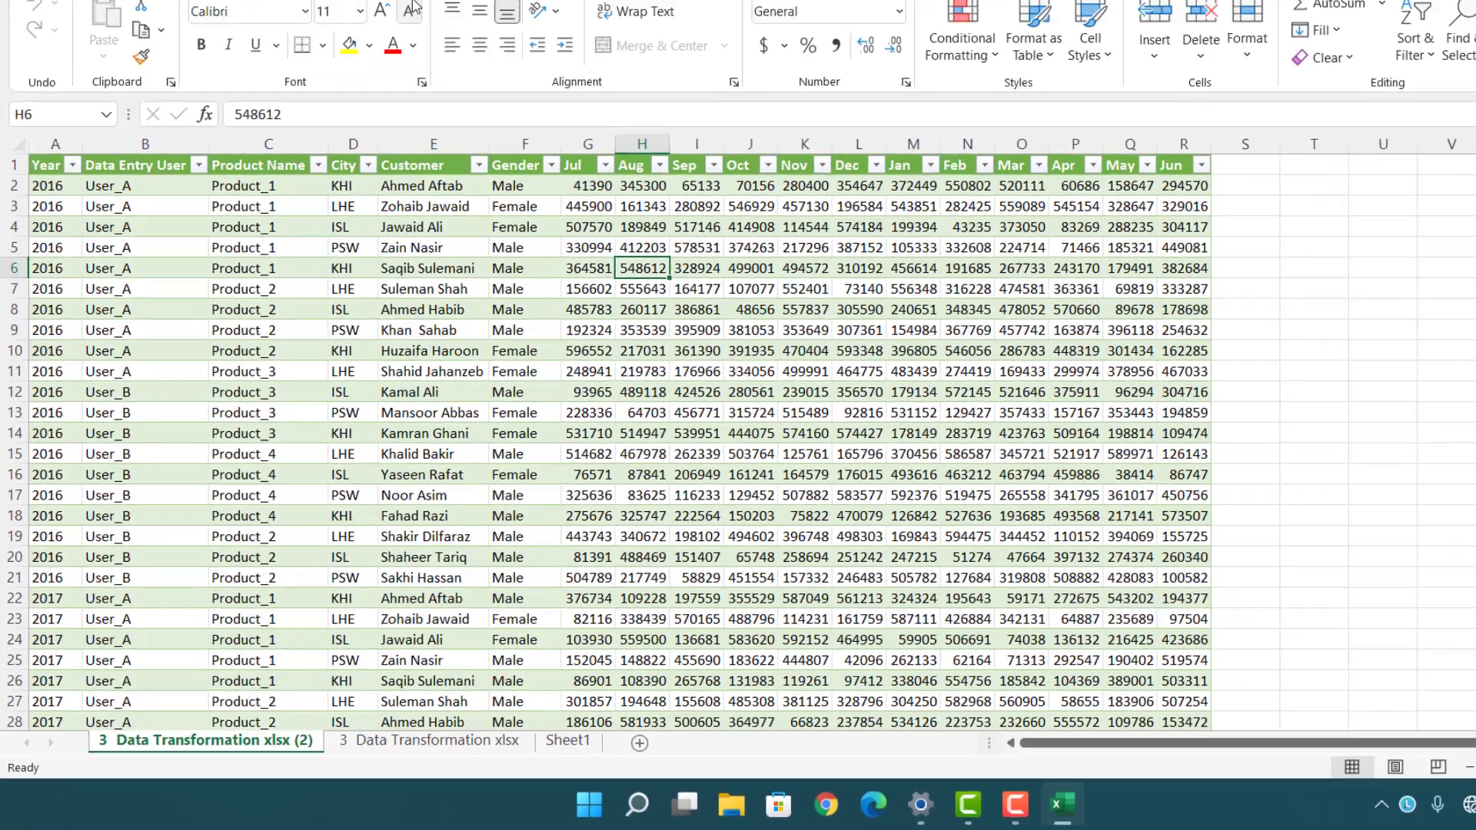
Step: Reopen the 3 Data Transformation xlsx query in the Power Query Editor for editing
click(344, 61)
click(456, 90)
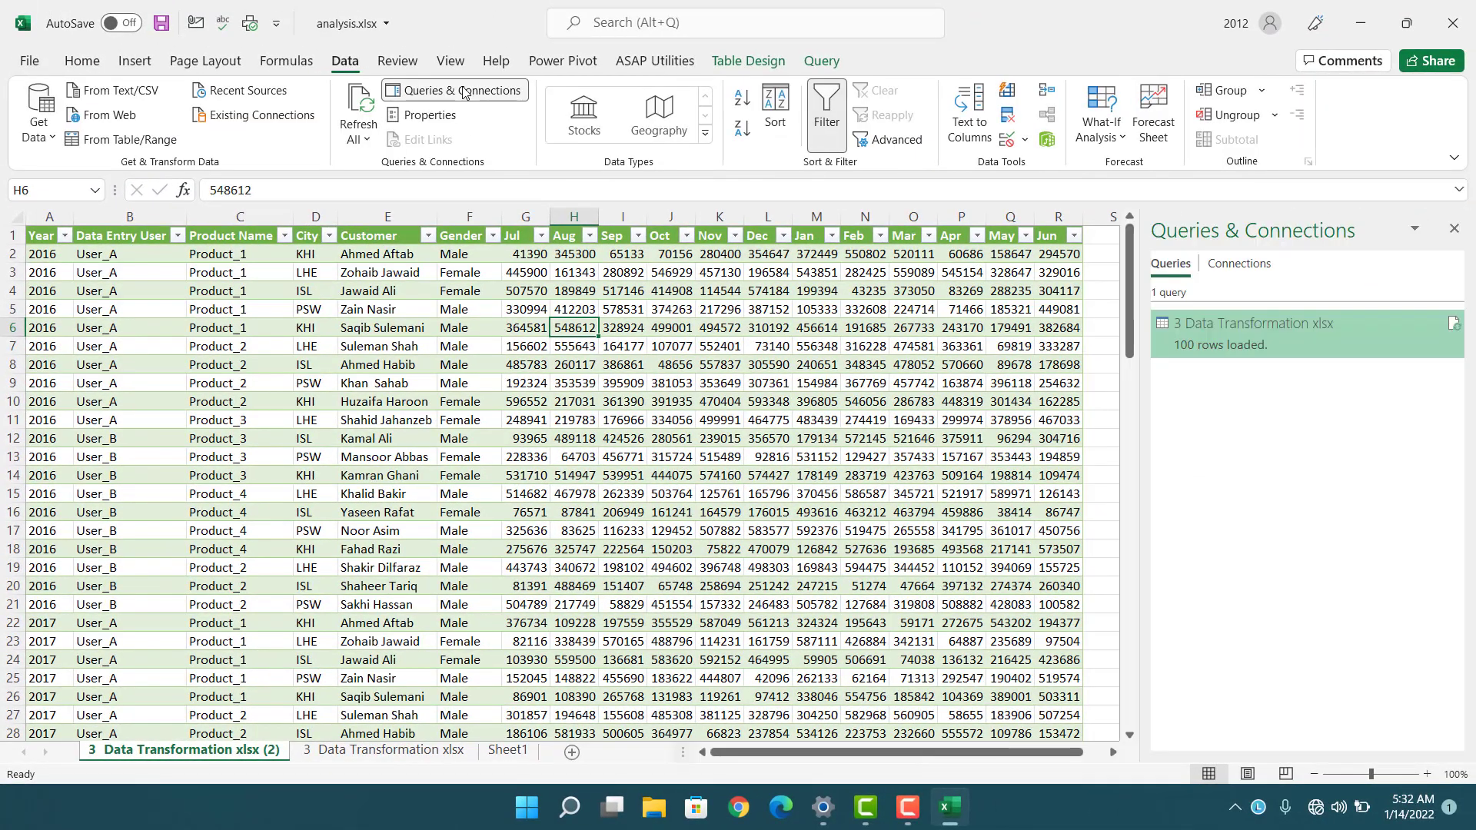
click(369, 364)
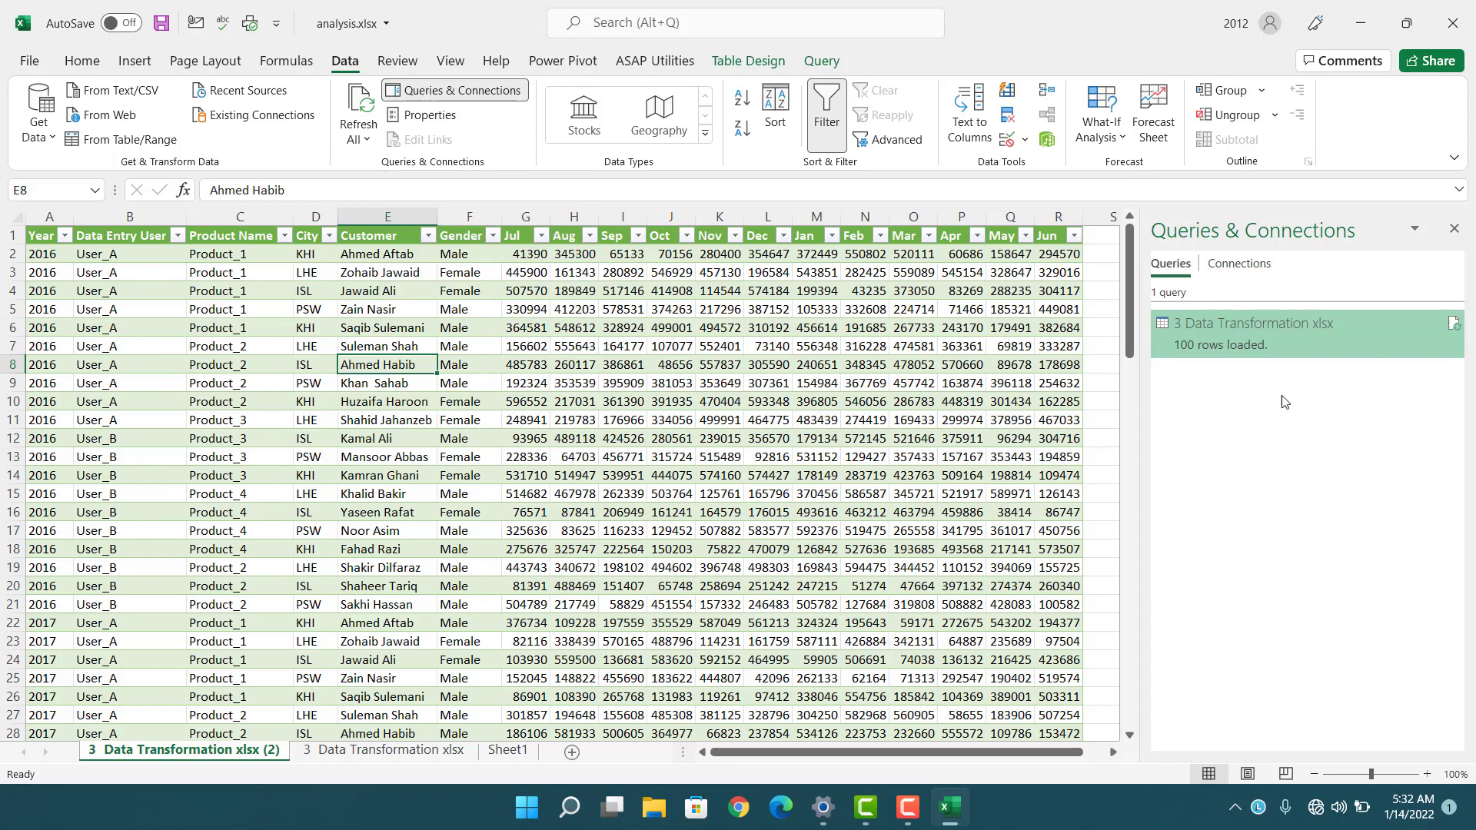
double_click(1275, 342)
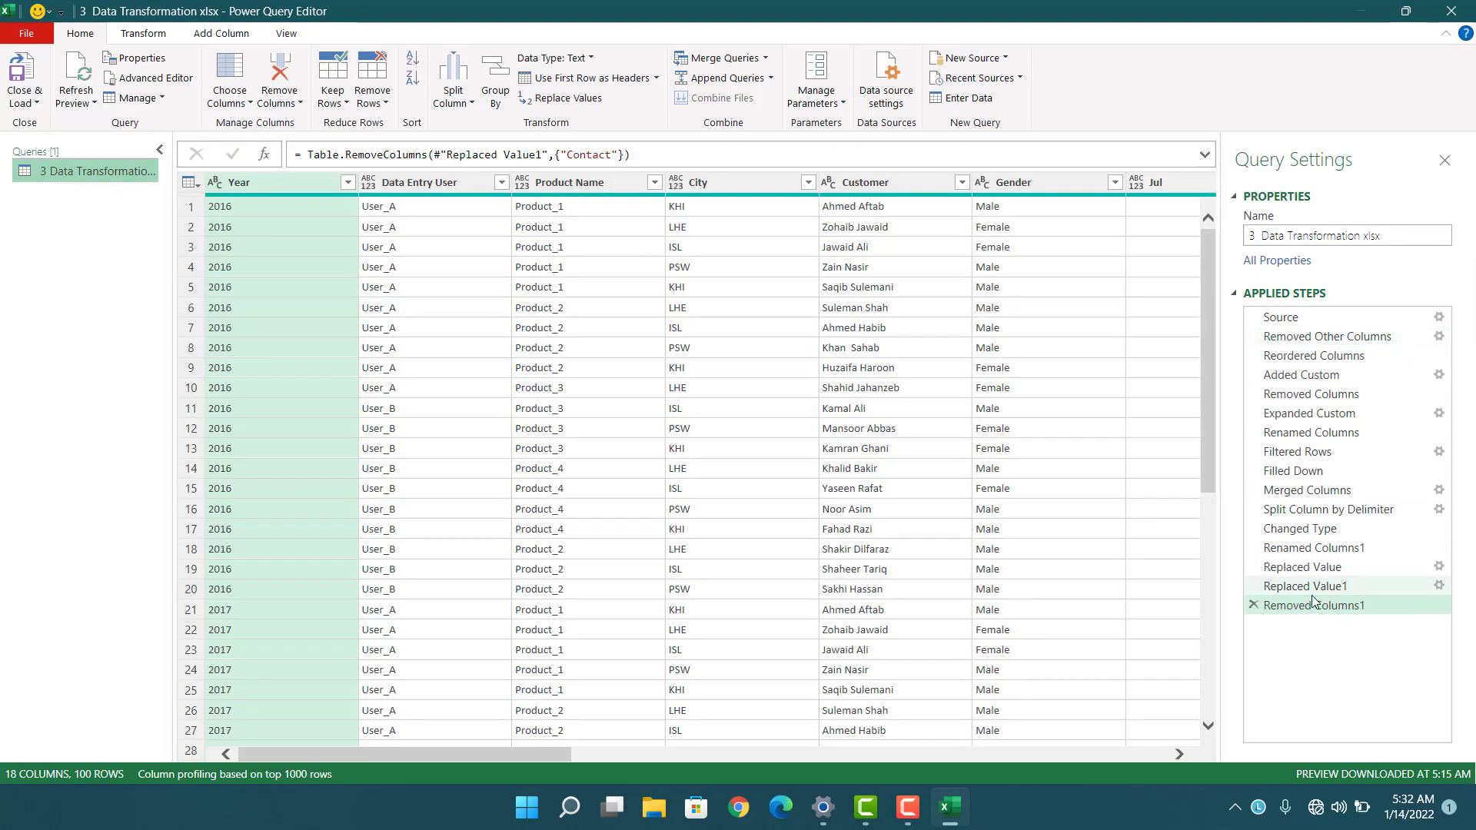
Step: Unpivot the twelve month columns from Jul through Jun in the query
drag(543, 751, 806, 760)
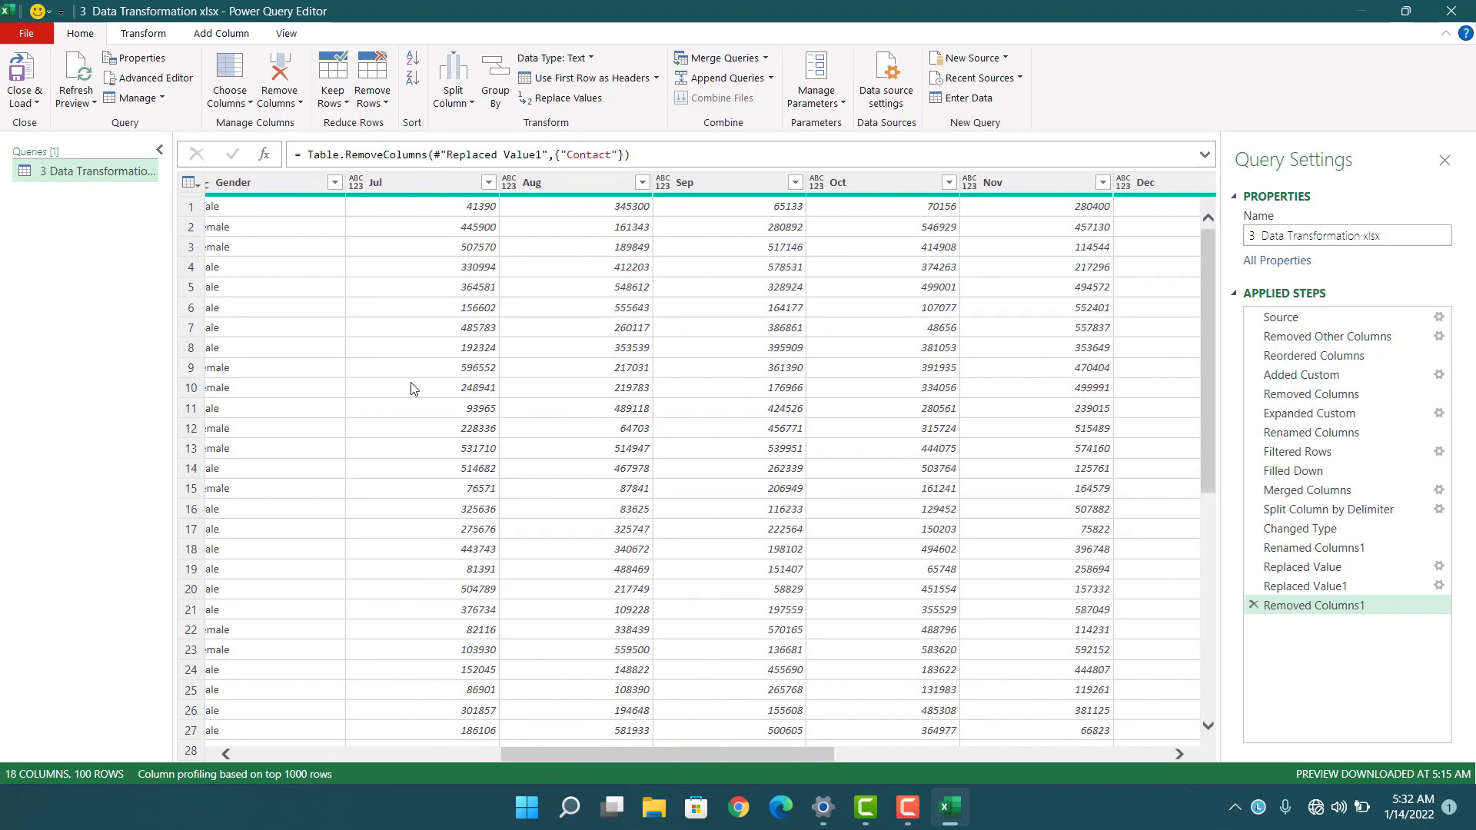
click(412, 187)
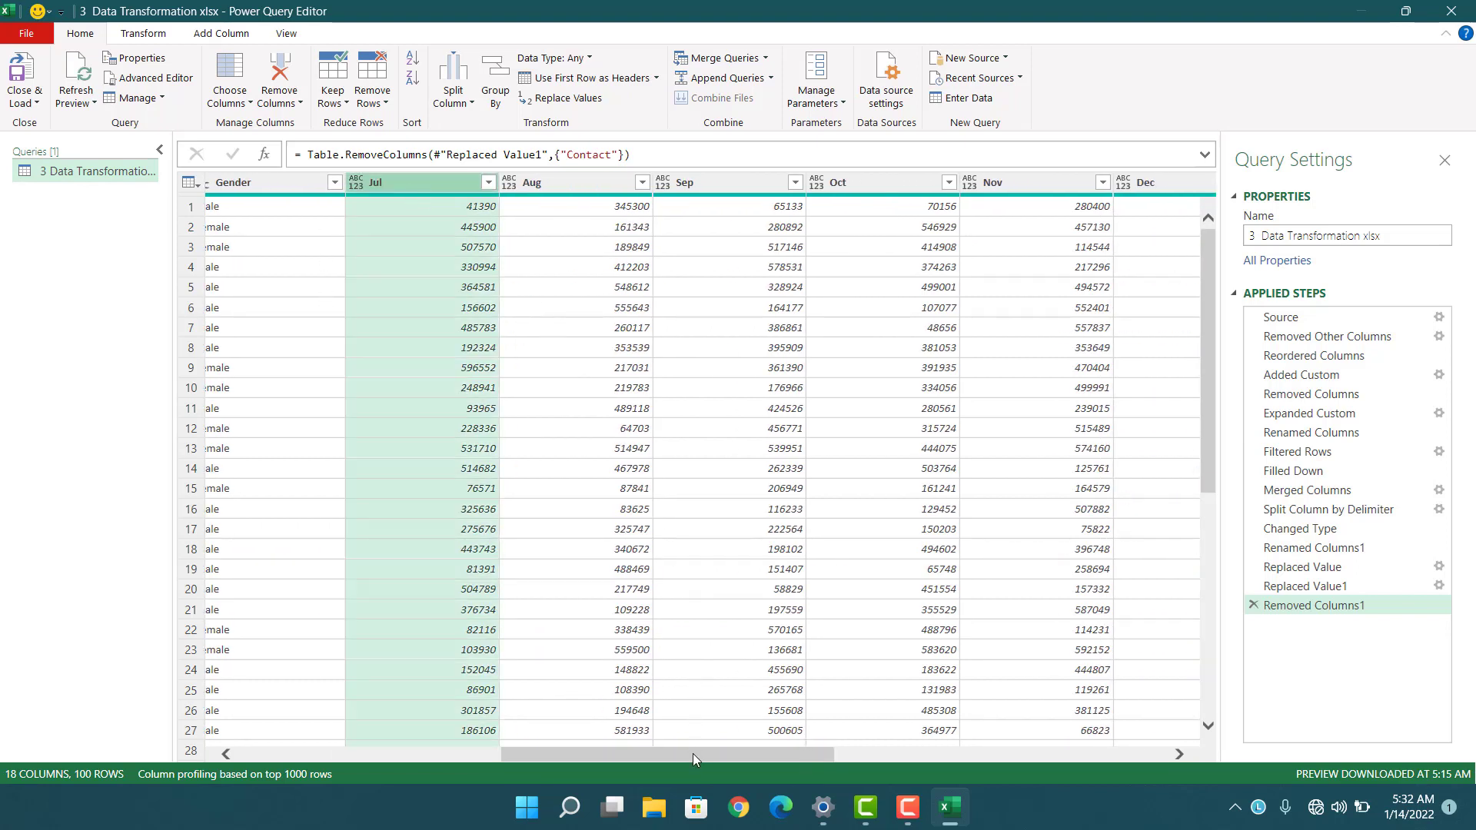
drag(694, 760, 1087, 758)
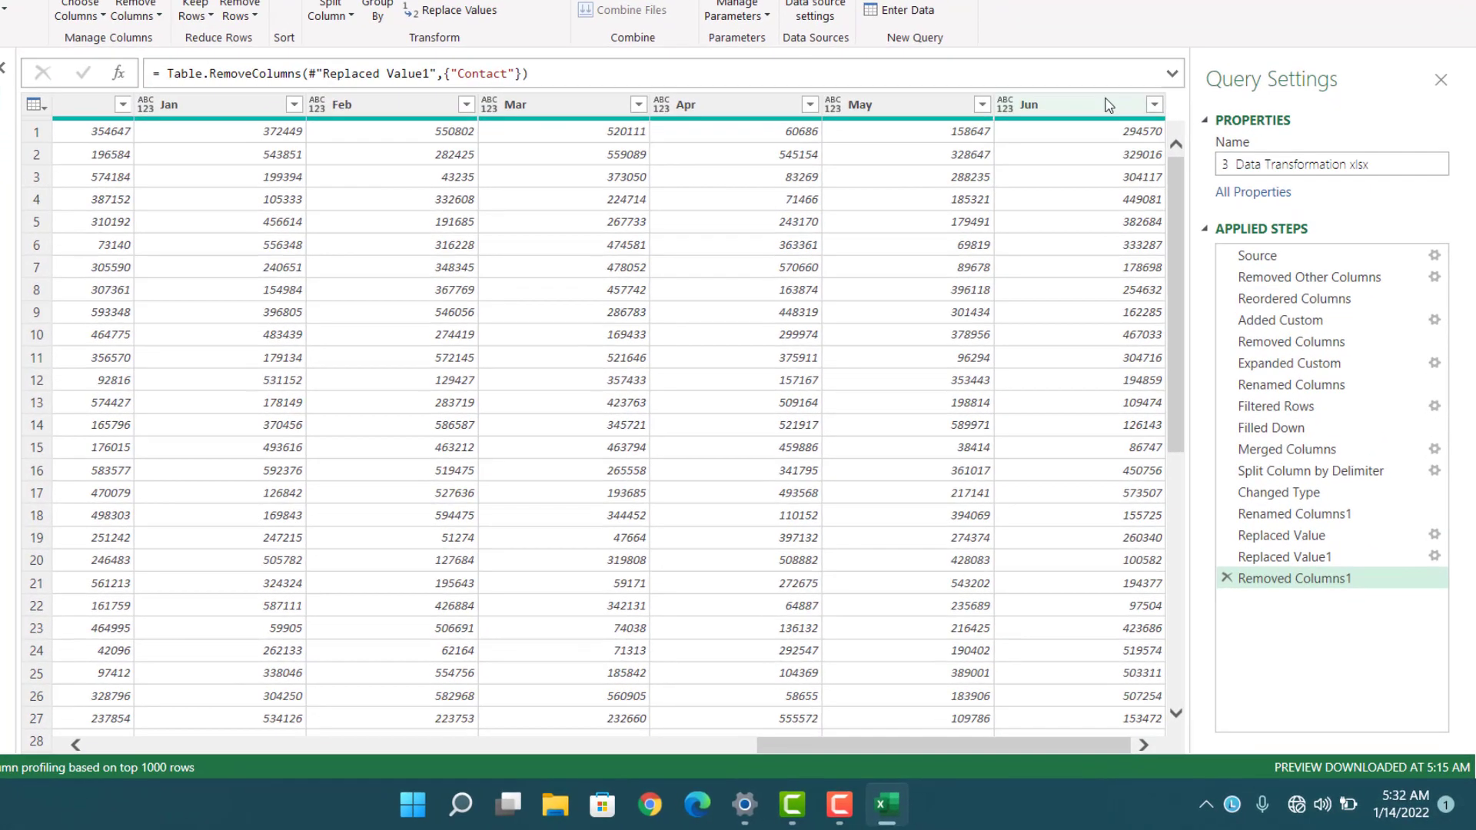
shift+click(1108, 105)
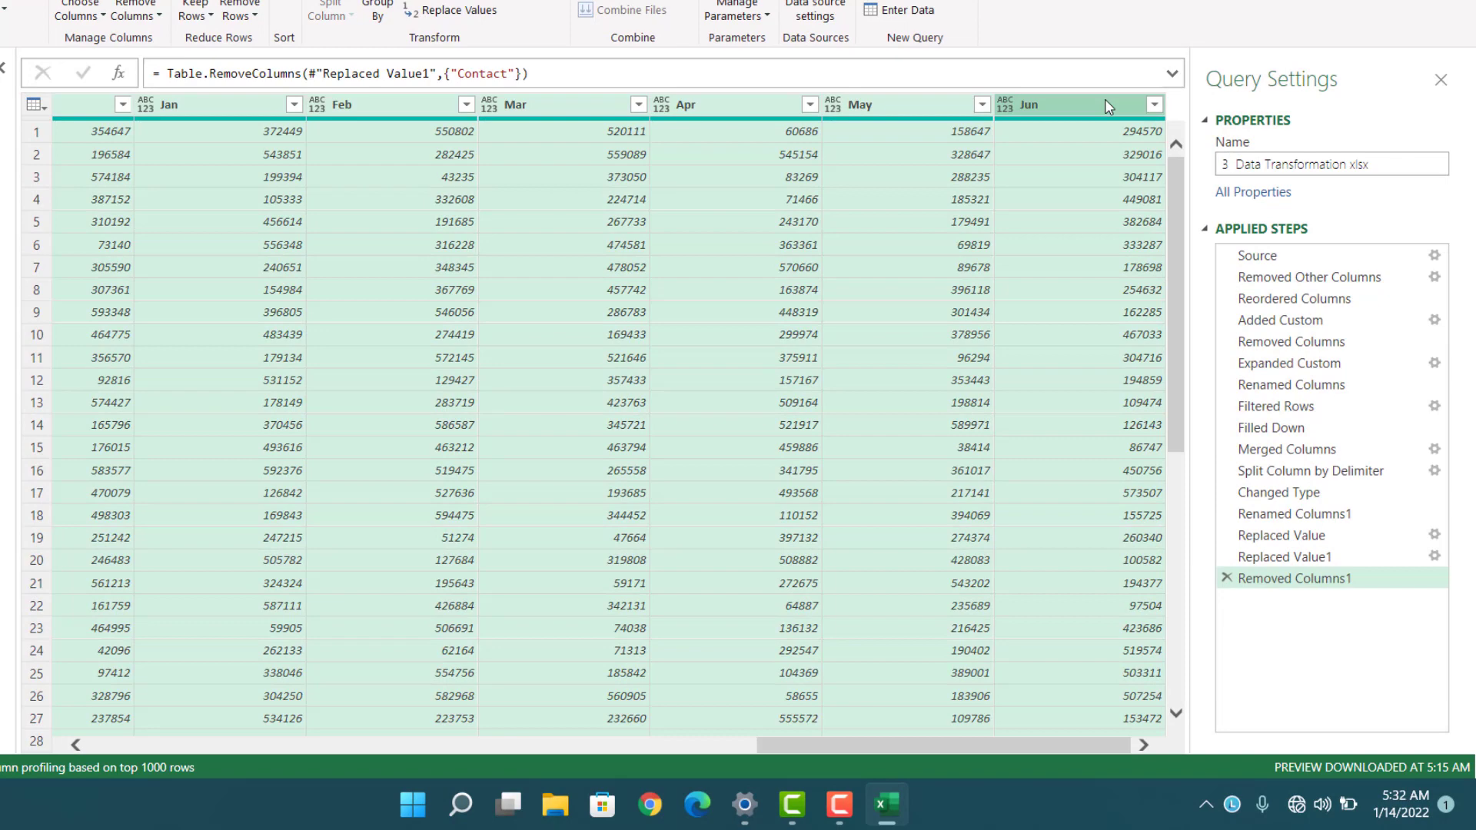
right_click(1106, 100)
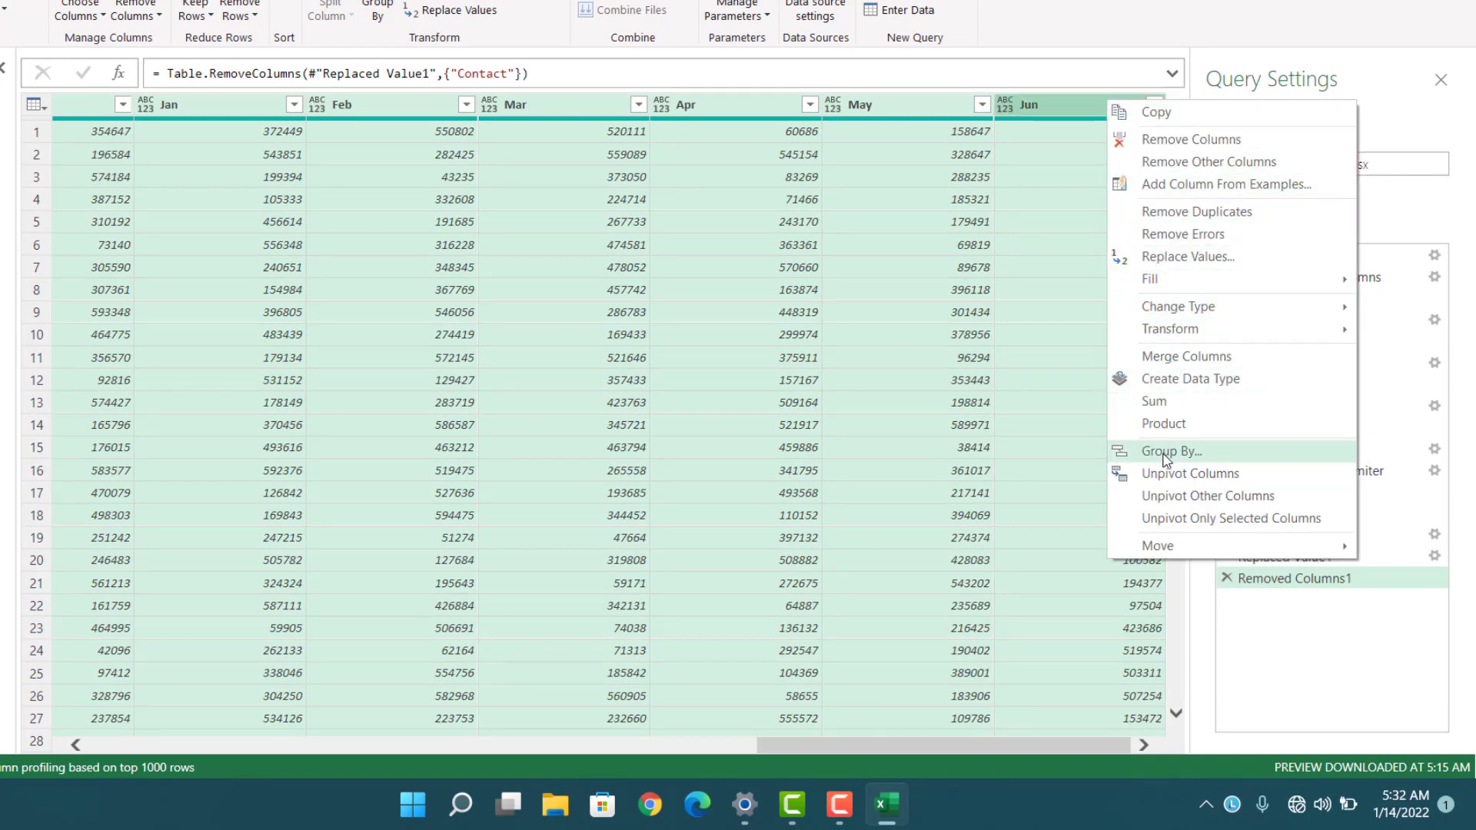
click(1190, 475)
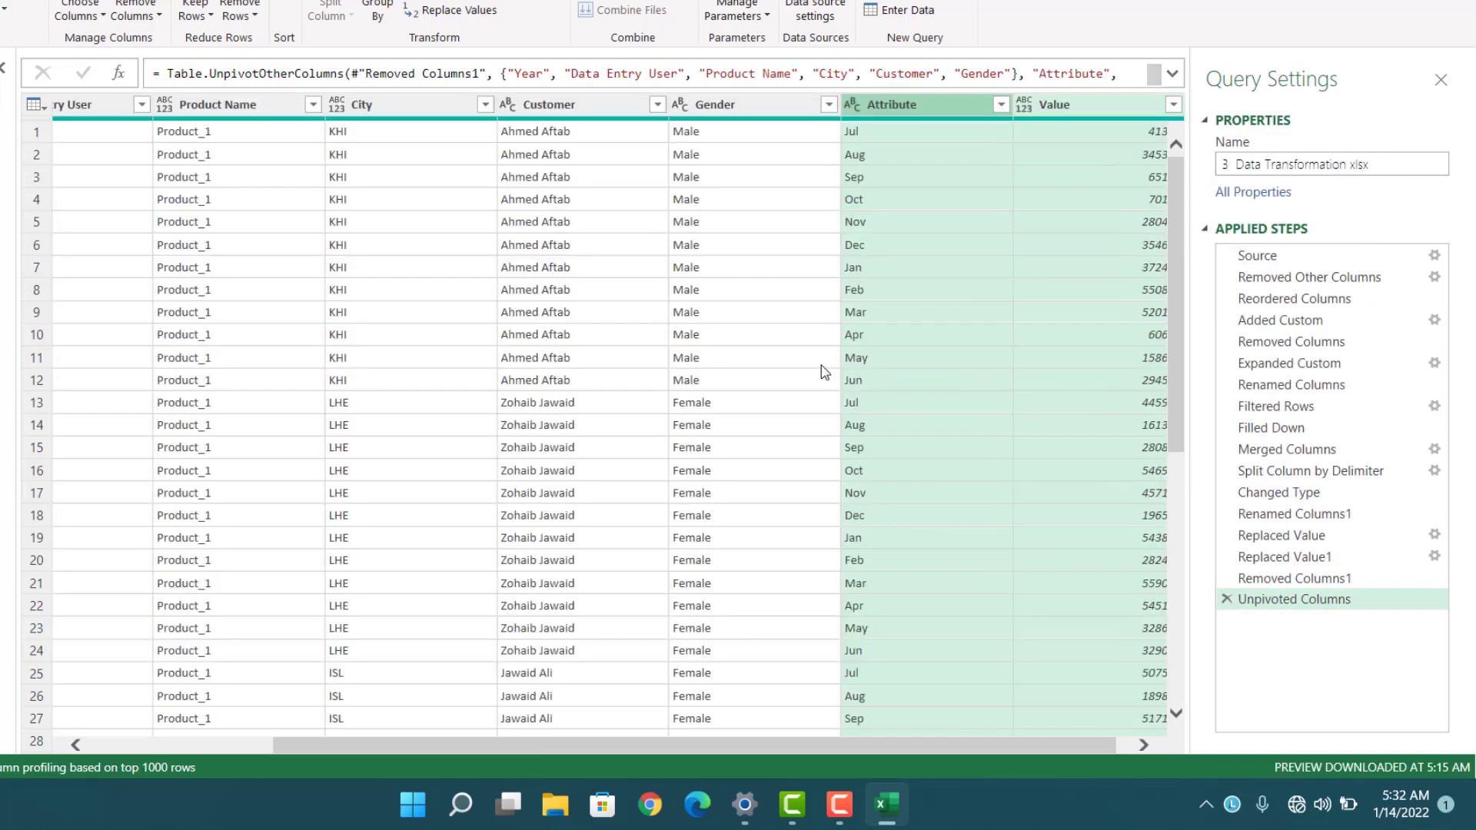
Step: Rename the unpivoted Attribute column as Months and the Value column as Amount
drag(715, 750, 845, 744)
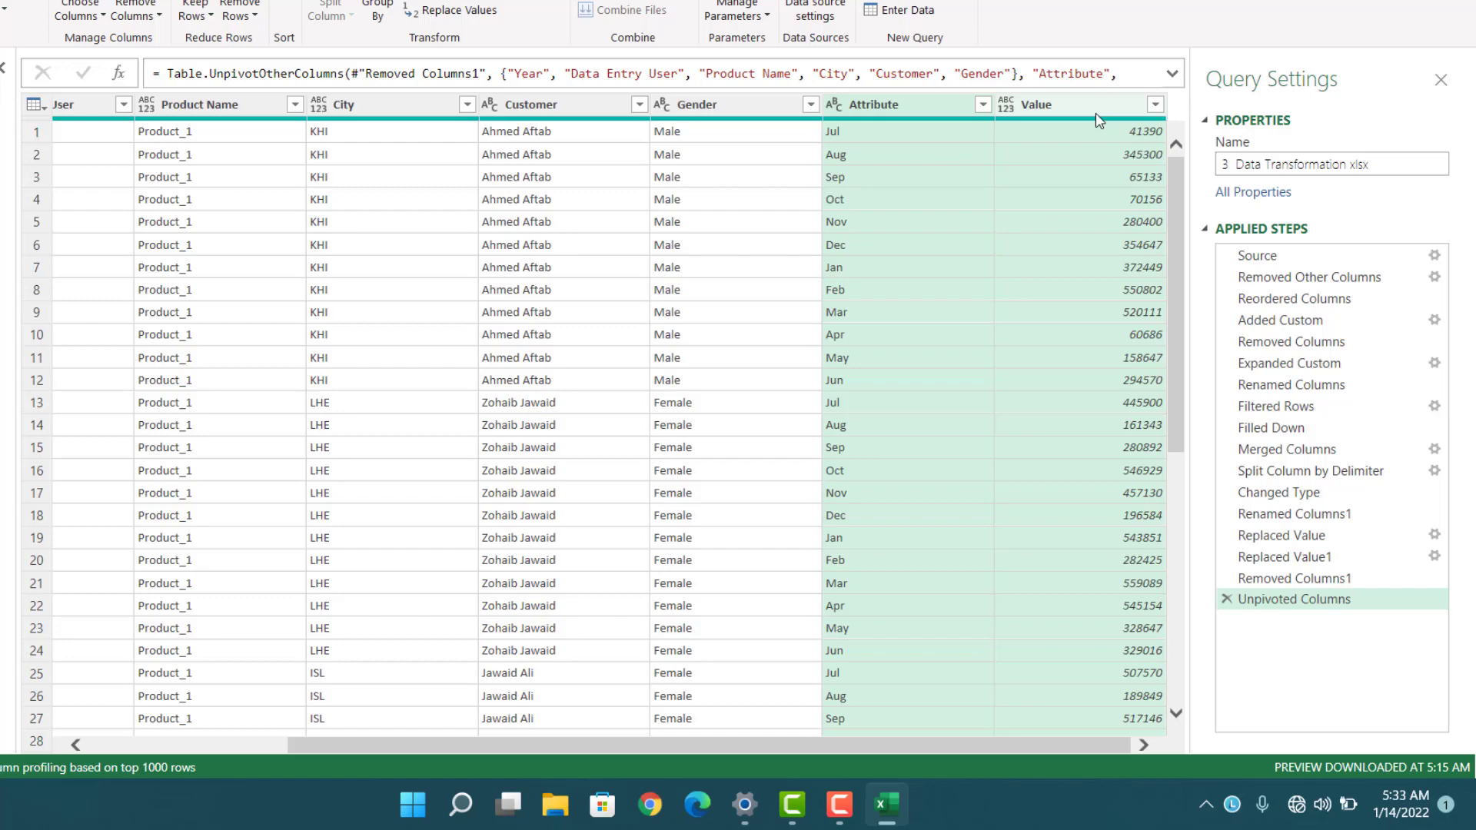
double_click(874, 103)
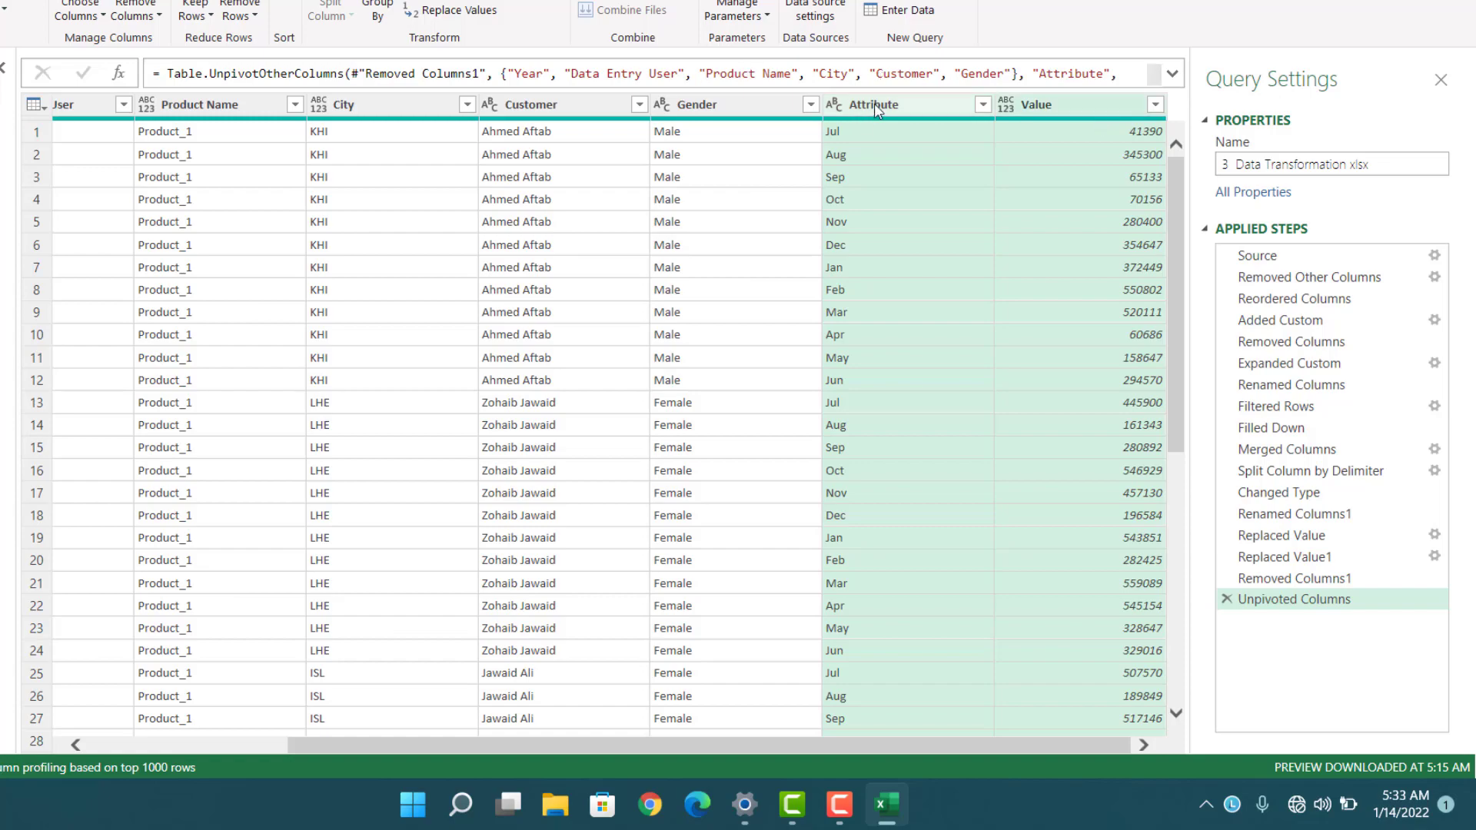
text(Mon)
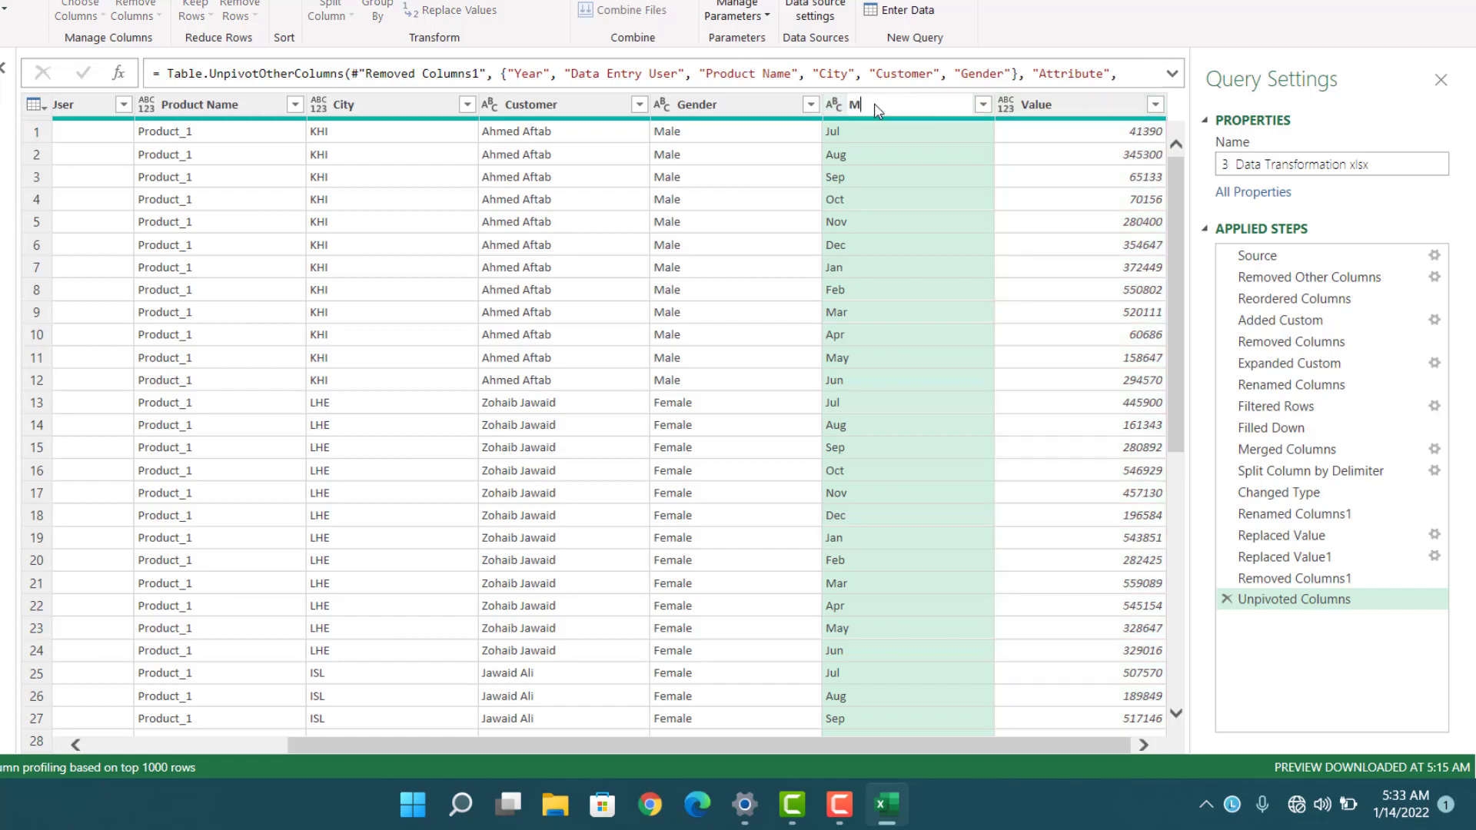
text(ths)
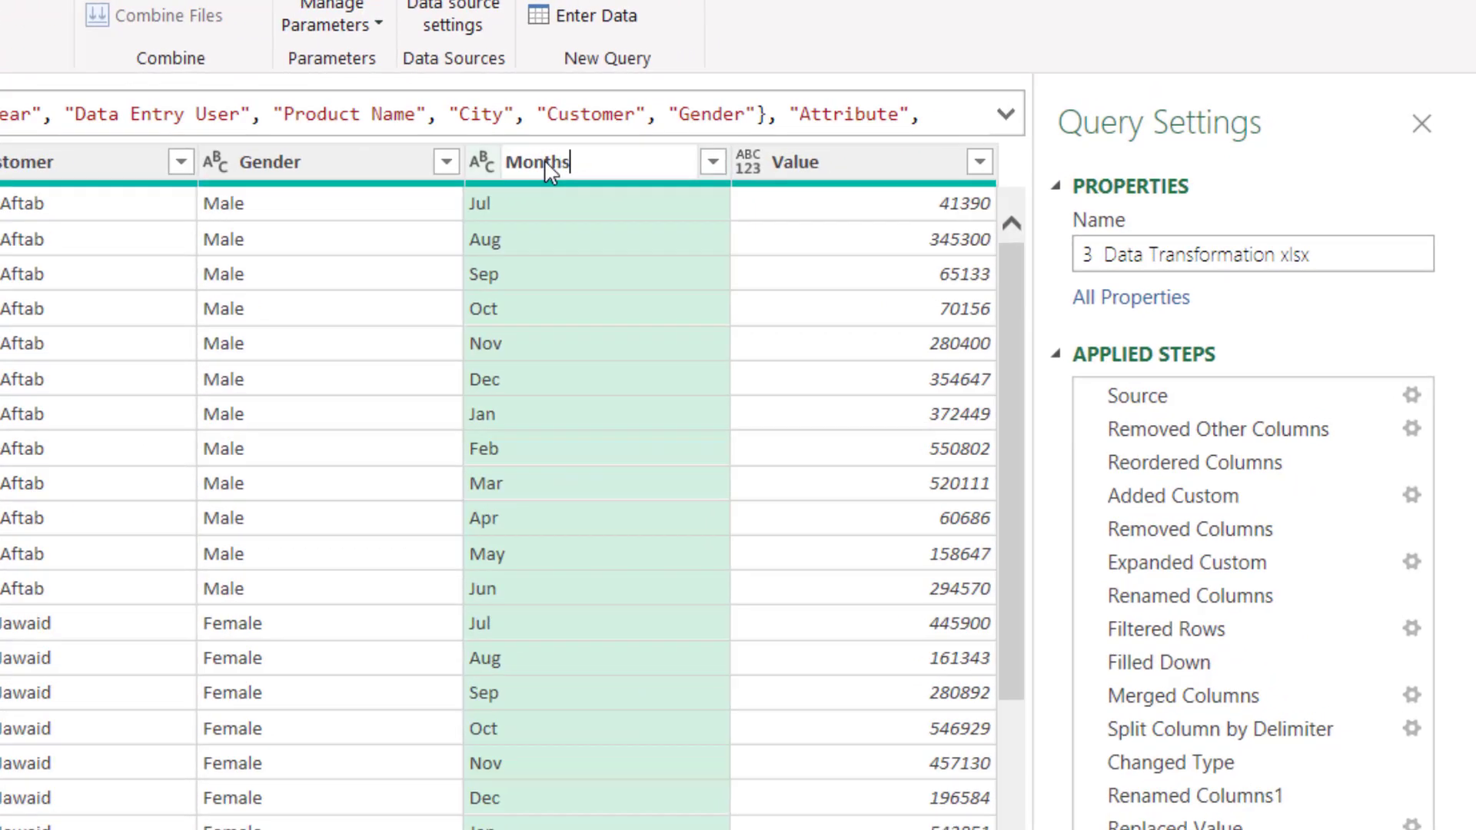
key(Return)
double_click(849, 177)
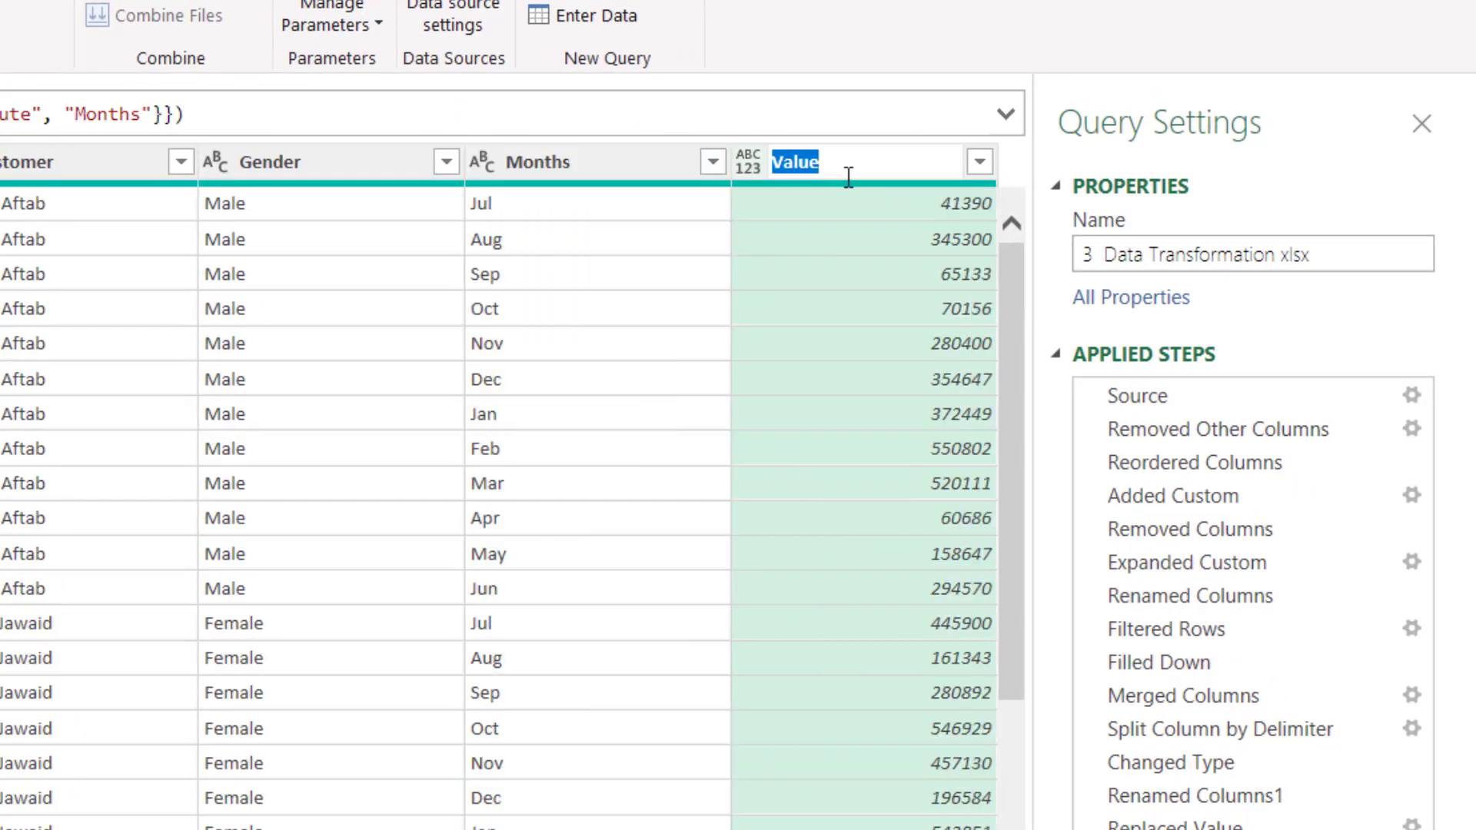
text(Amount)
key(Return)
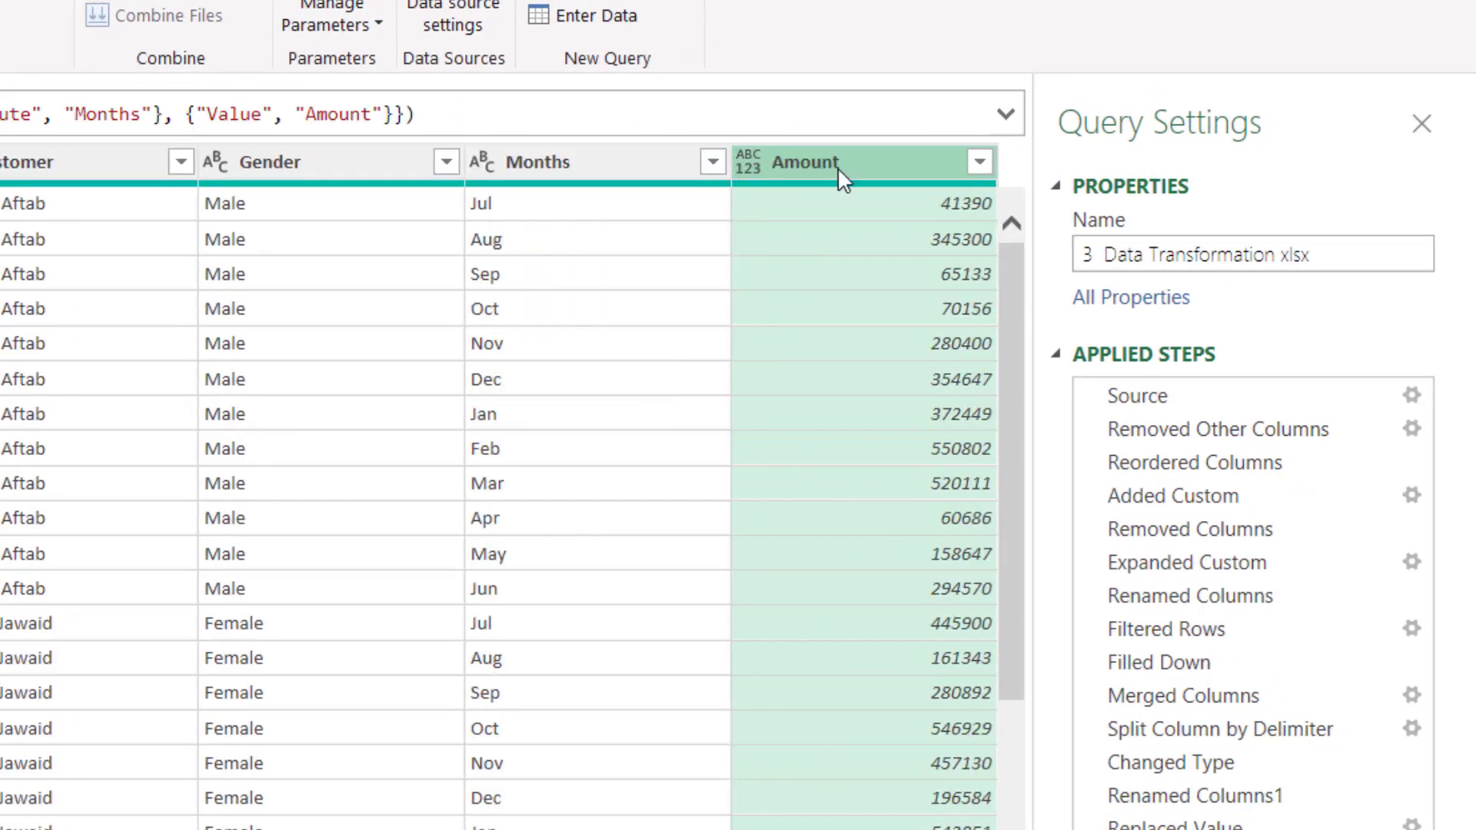
Step: Set the Amount column's data type to Whole Number, load the query to the worksheet and review the resulting table
click(750, 164)
click(850, 266)
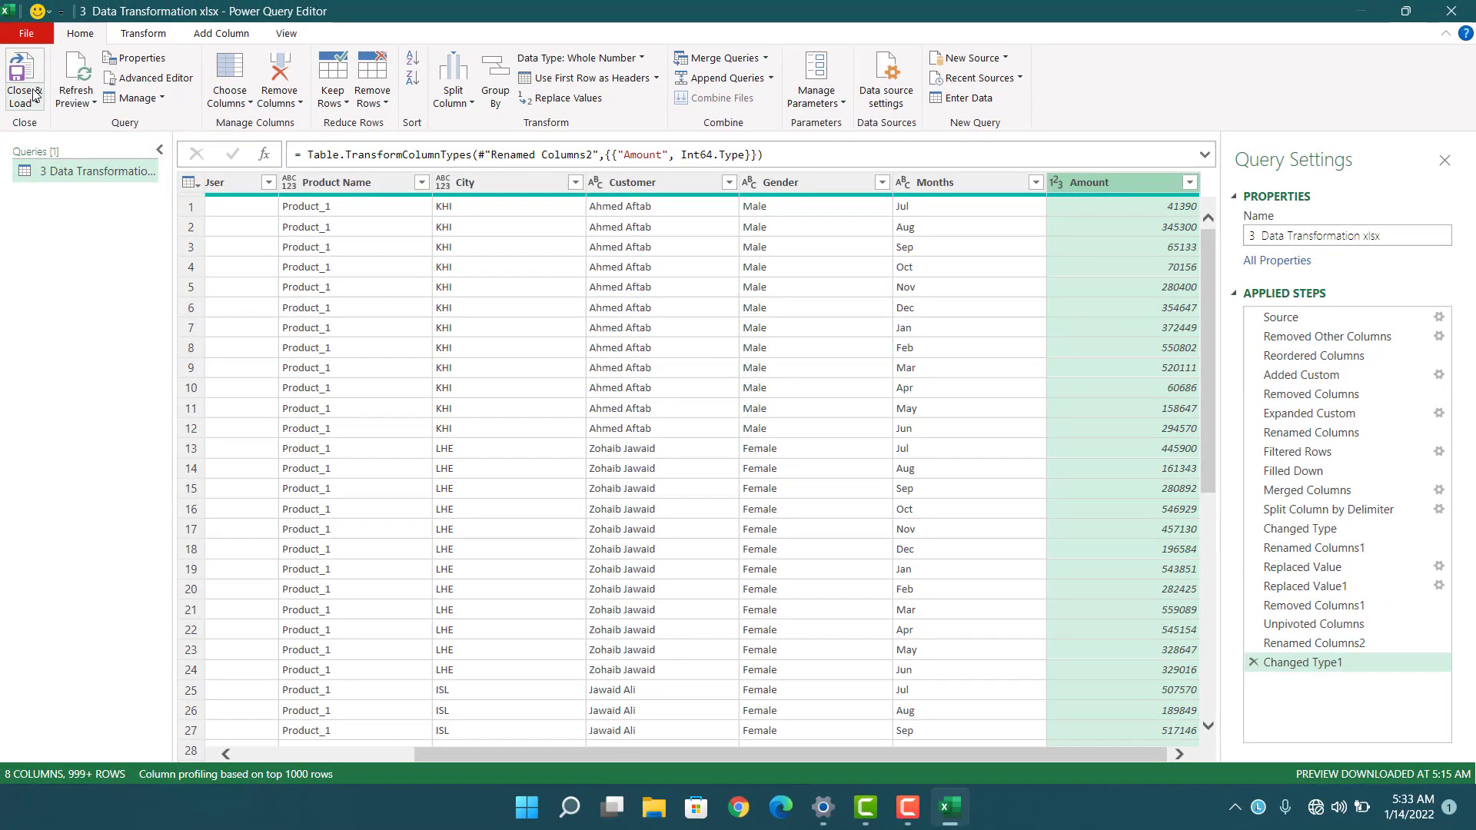
click(32, 73)
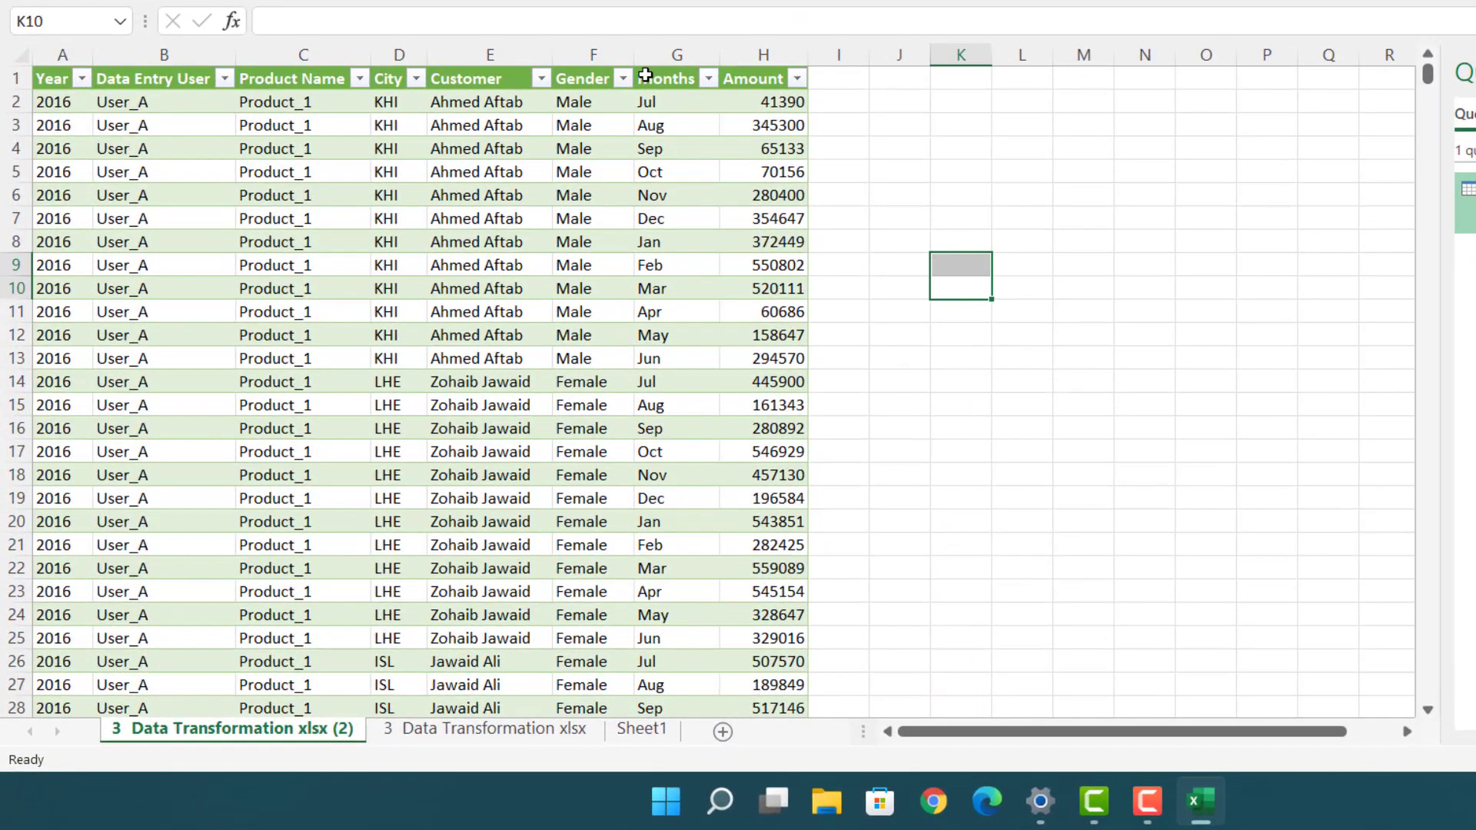
scroll(684, 361, down, 15)
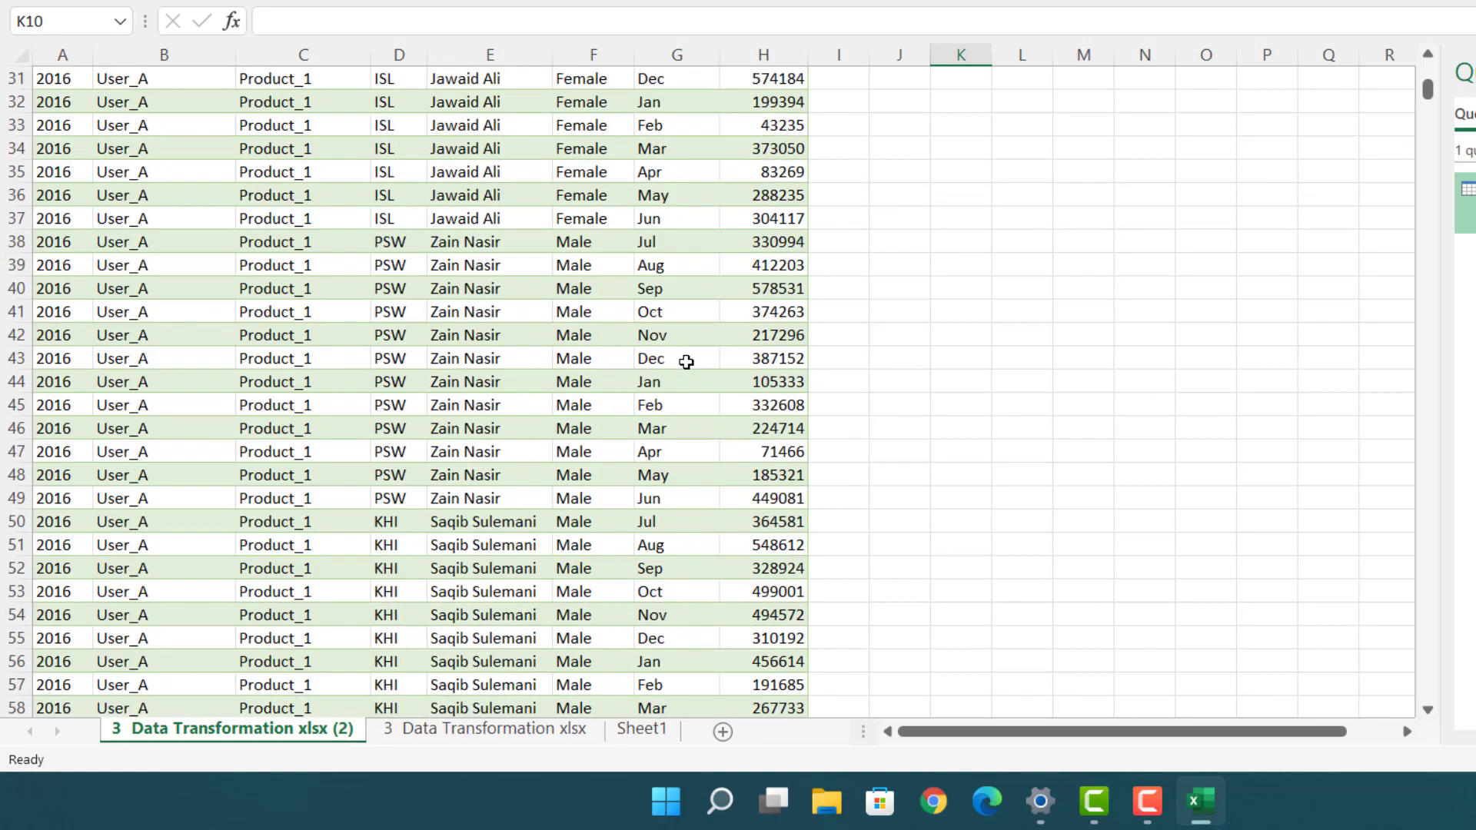
scroll(685, 361, up, 19)
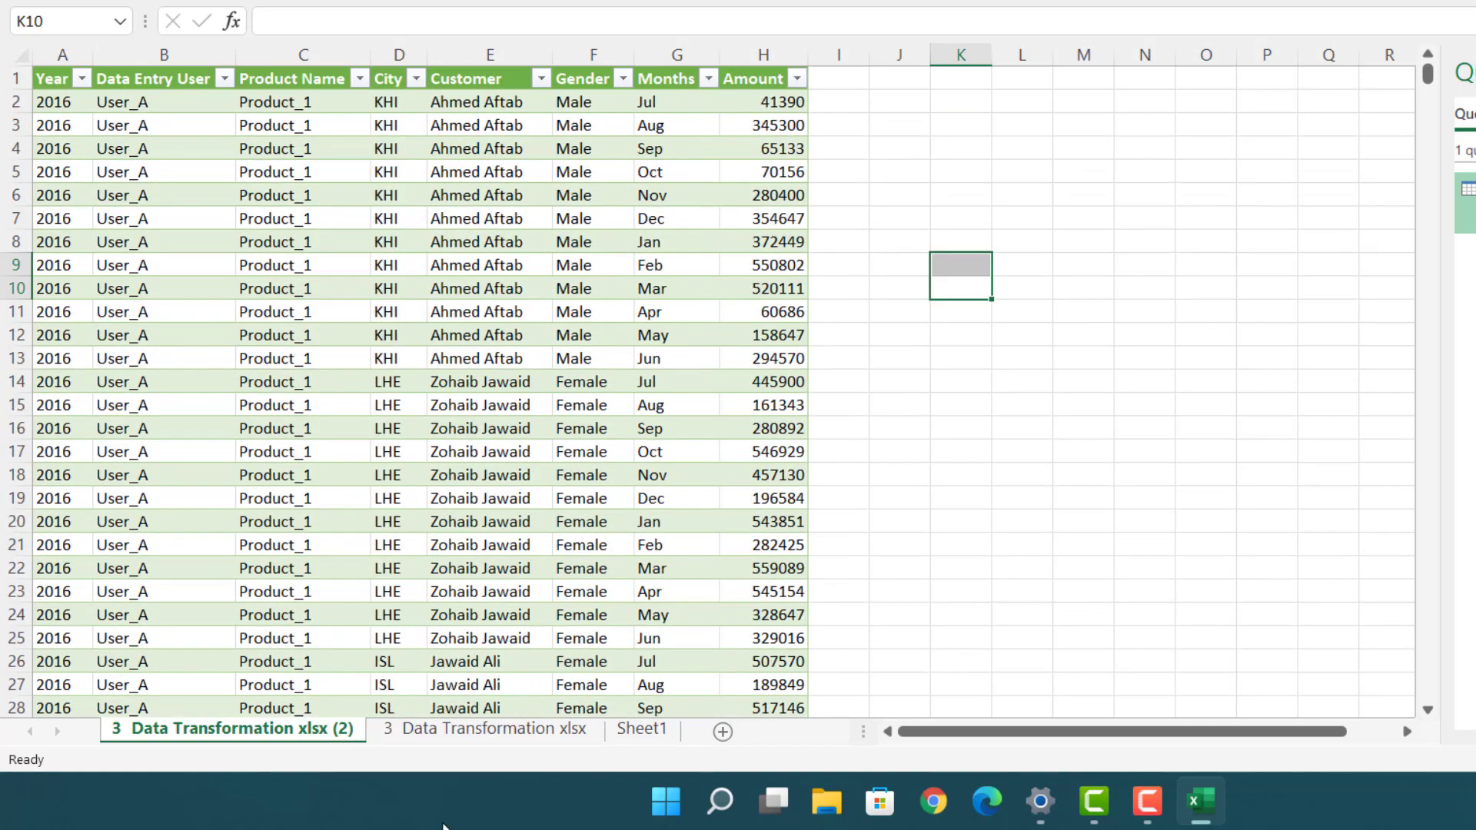
Step: Change the 3 Data Transformation xlsx query's load destination to a PivotTable Report on the existing worksheet at A1
click(463, 732)
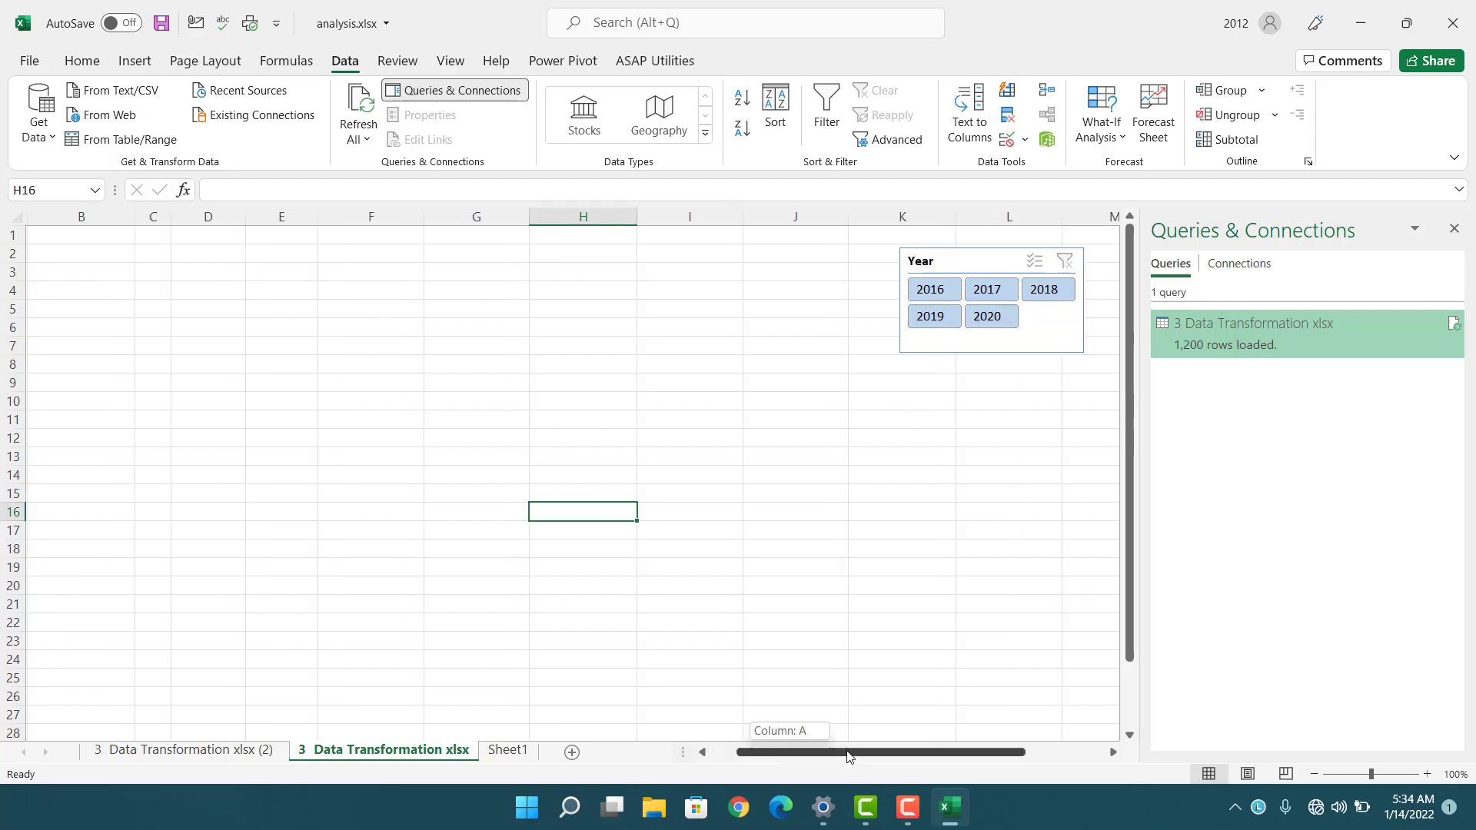
click(531, 457)
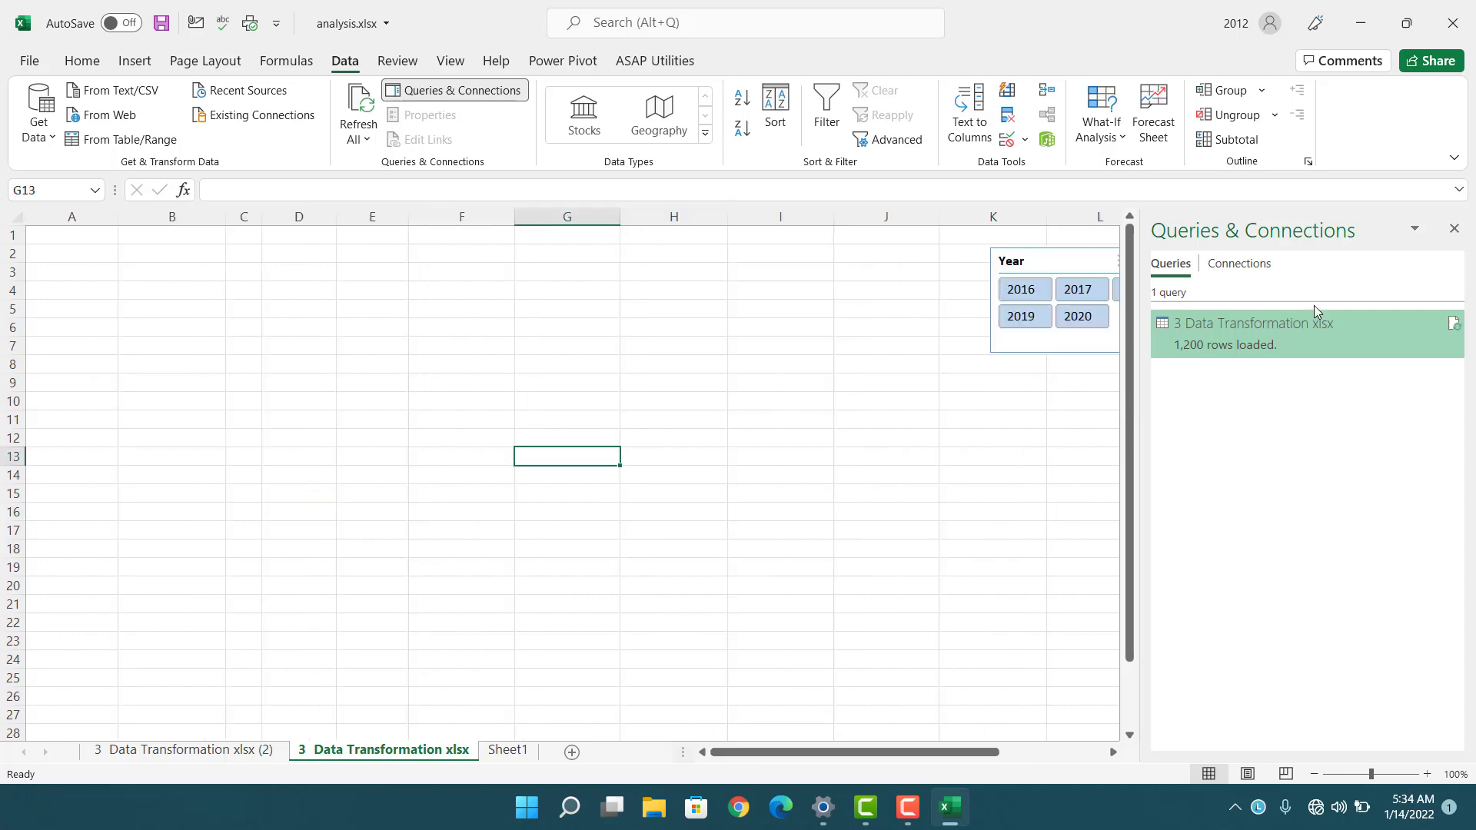
right_click(1321, 327)
click(1329, 468)
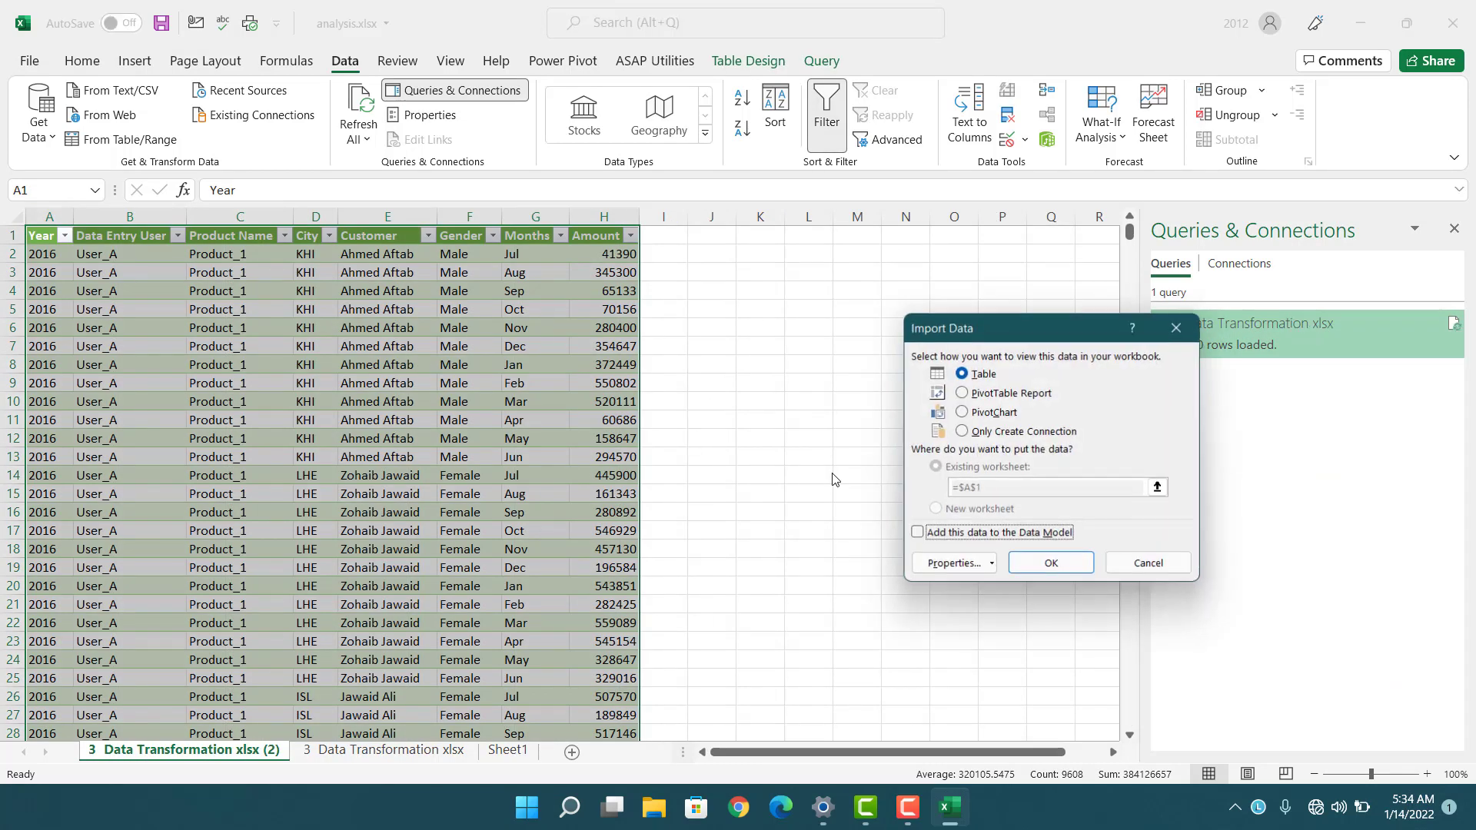
click(986, 393)
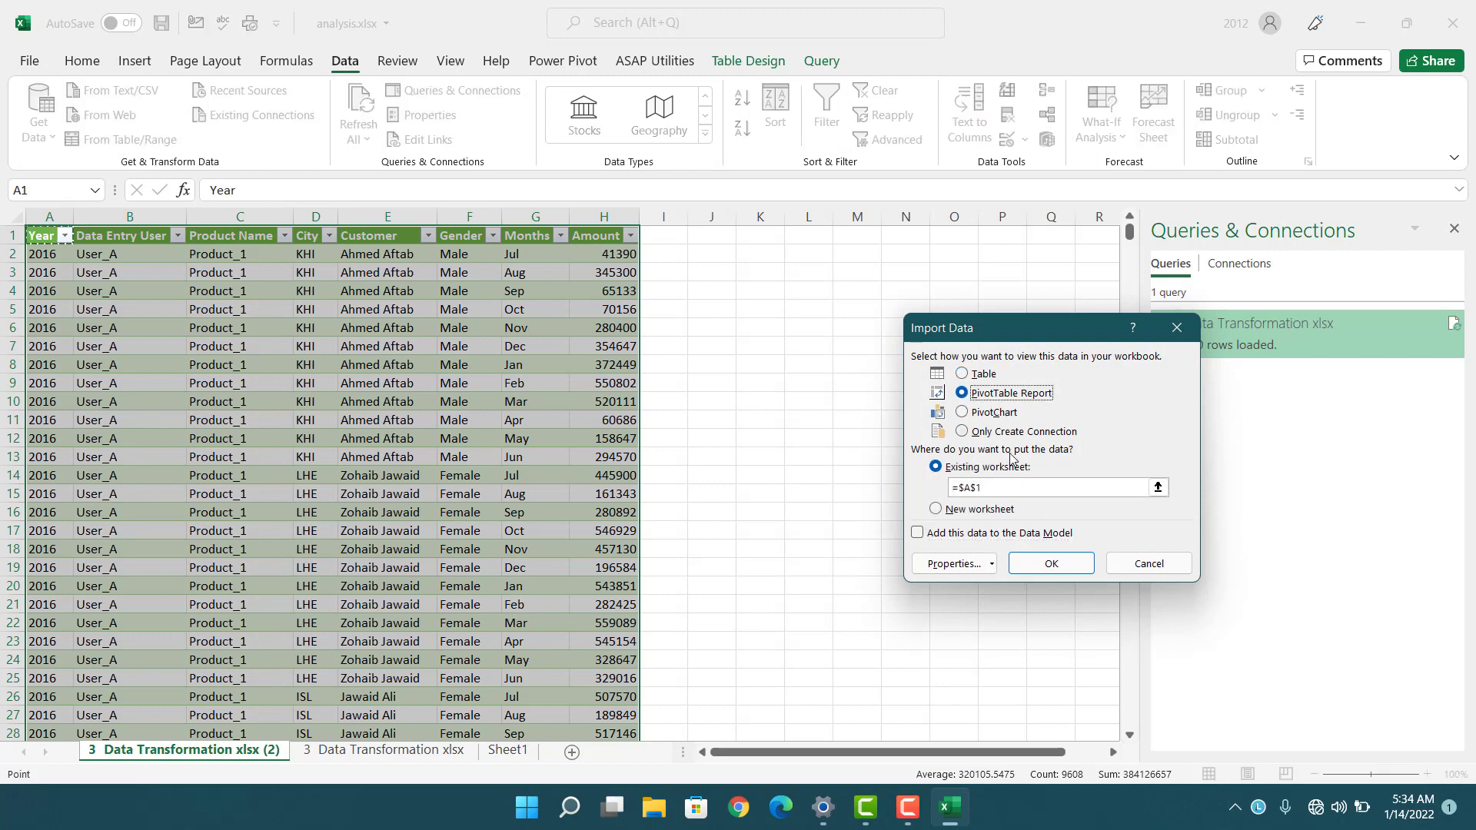
click(1038, 565)
click(721, 459)
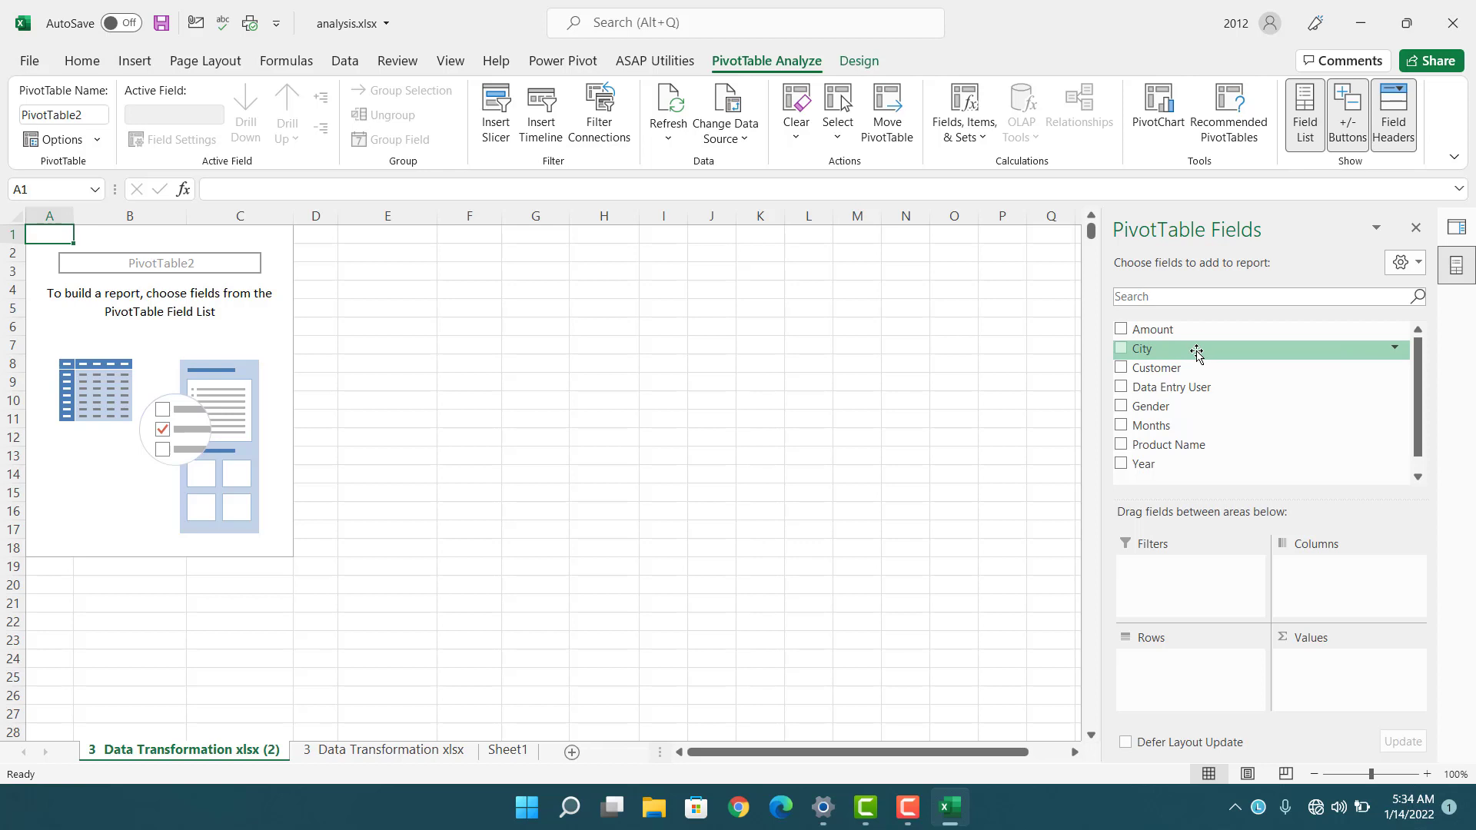
Step: Build the PivotTable layout with Data Entry User, Product Name and Gender as rows and City as columns
click(1173, 408)
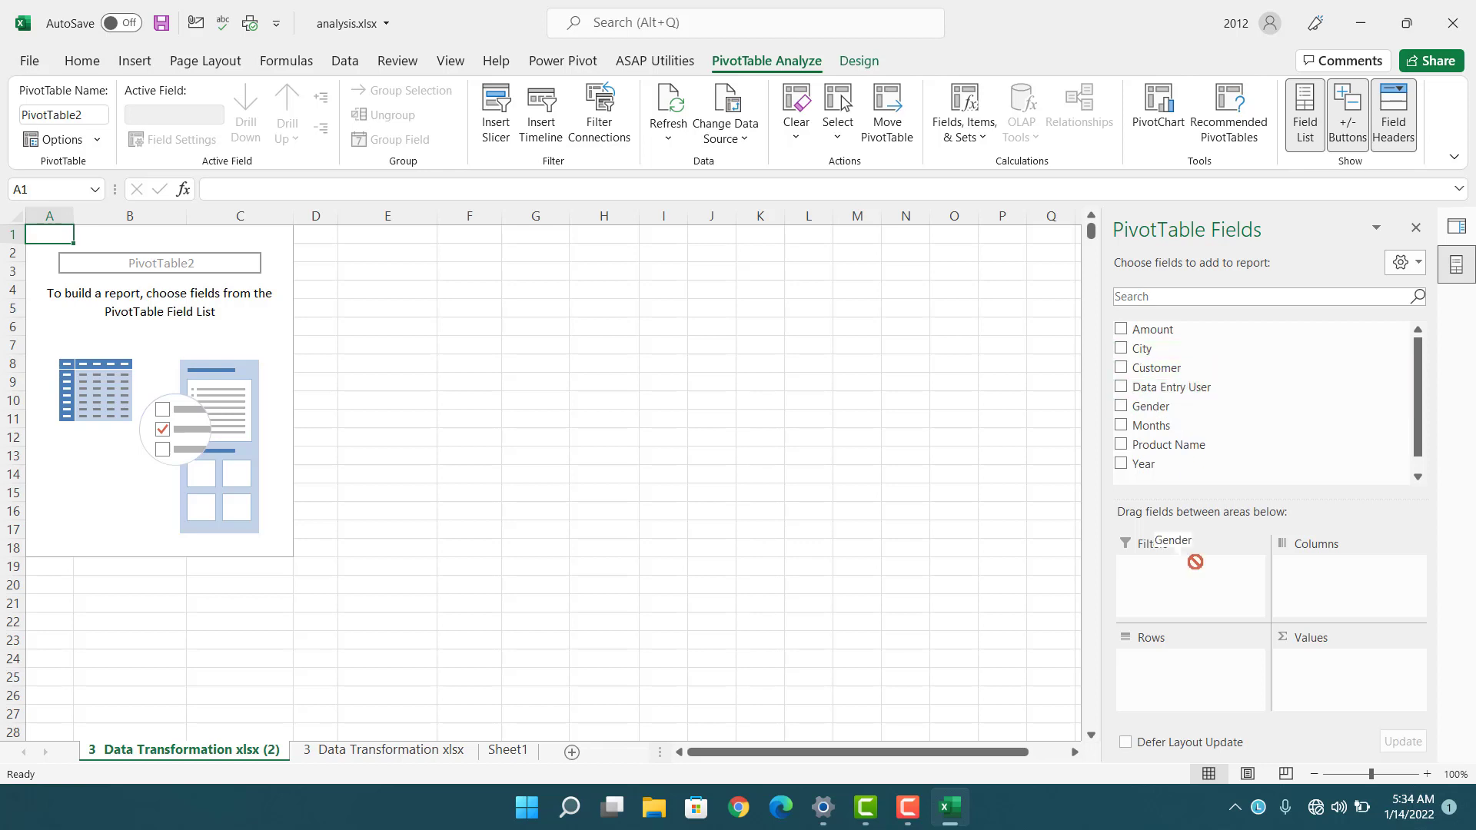
drag(1162, 392, 1169, 657)
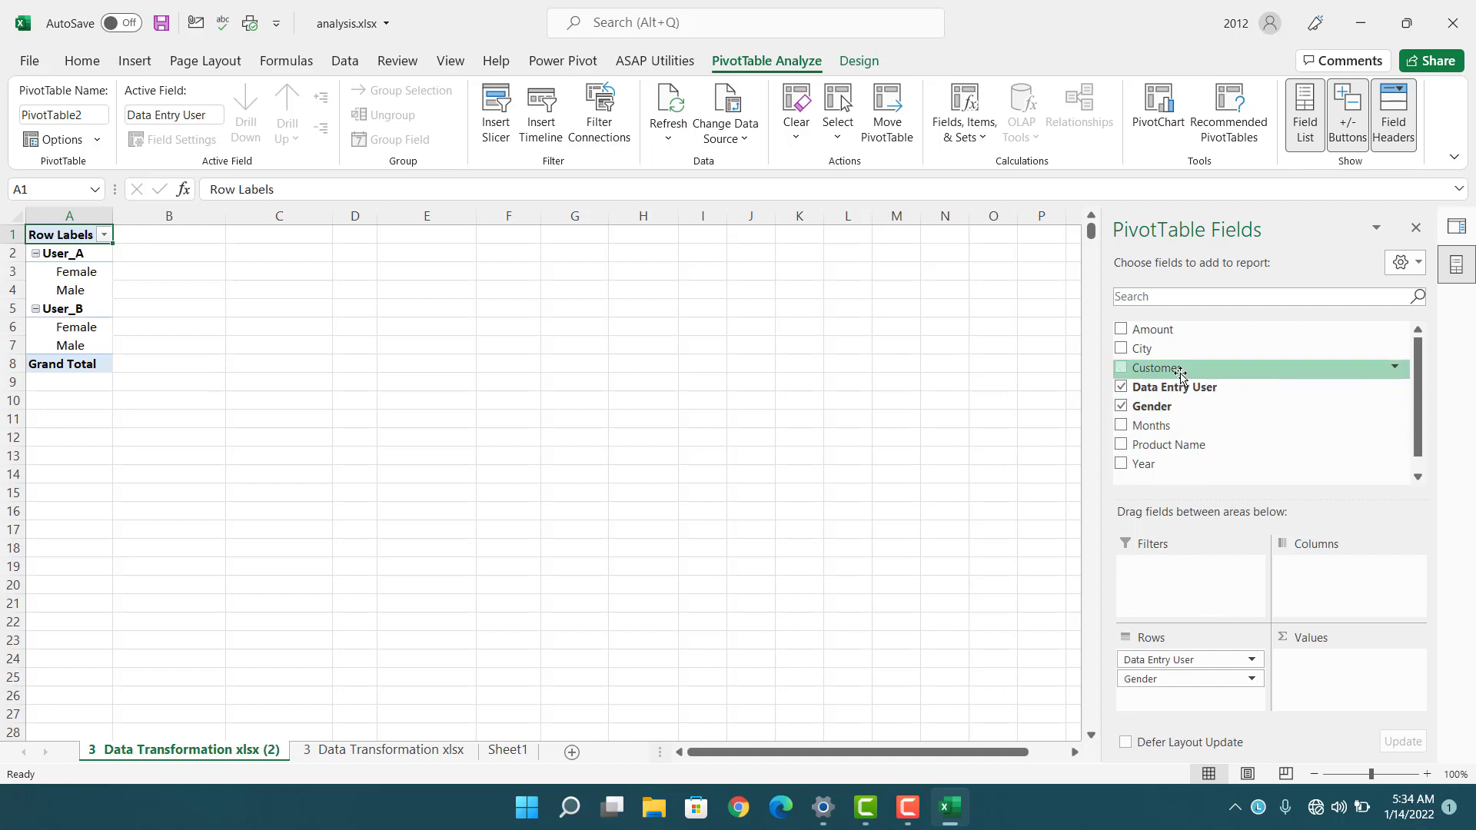
drag(1142, 348, 1342, 586)
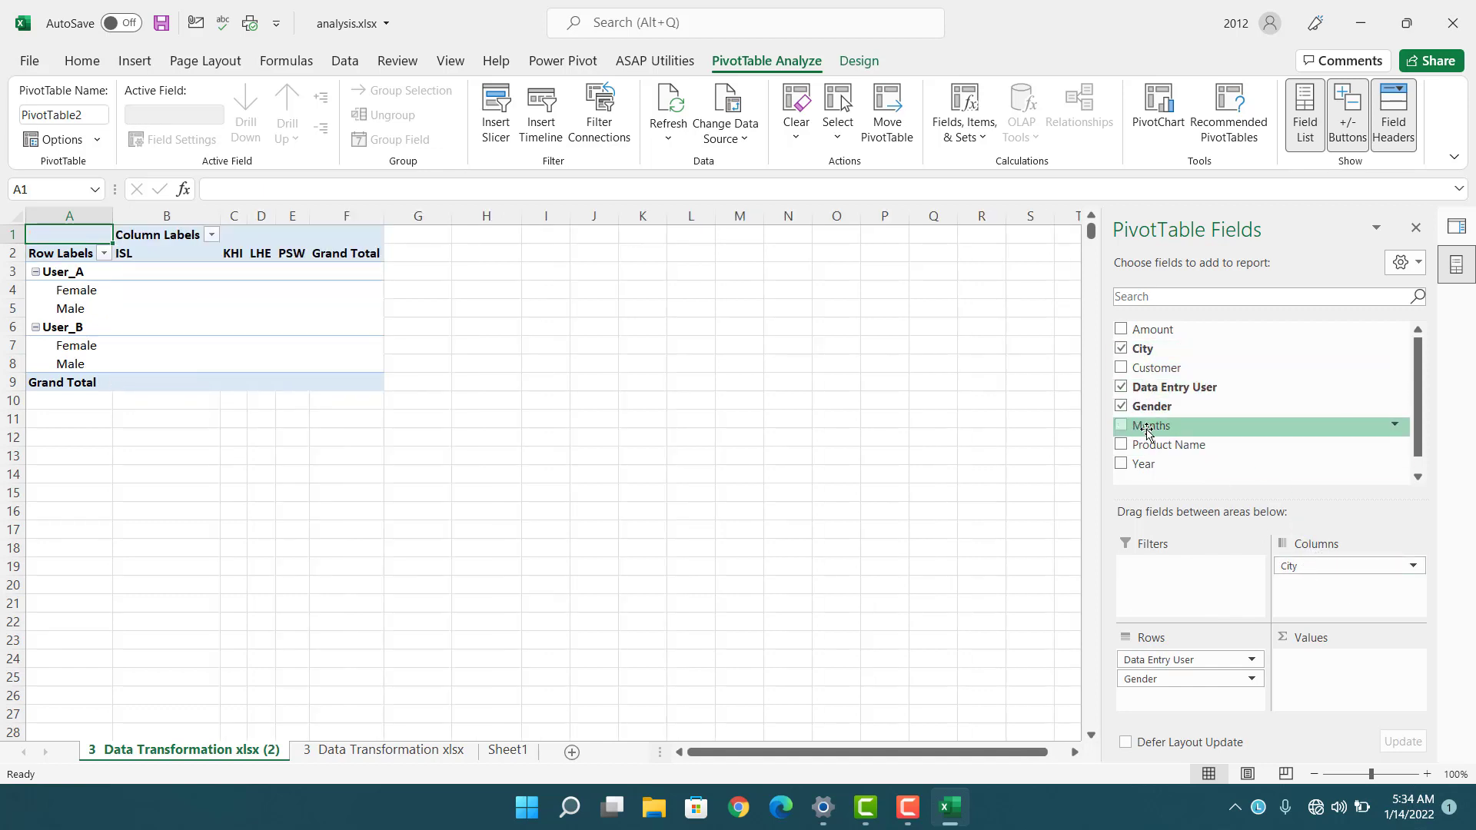
drag(1164, 446, 1184, 668)
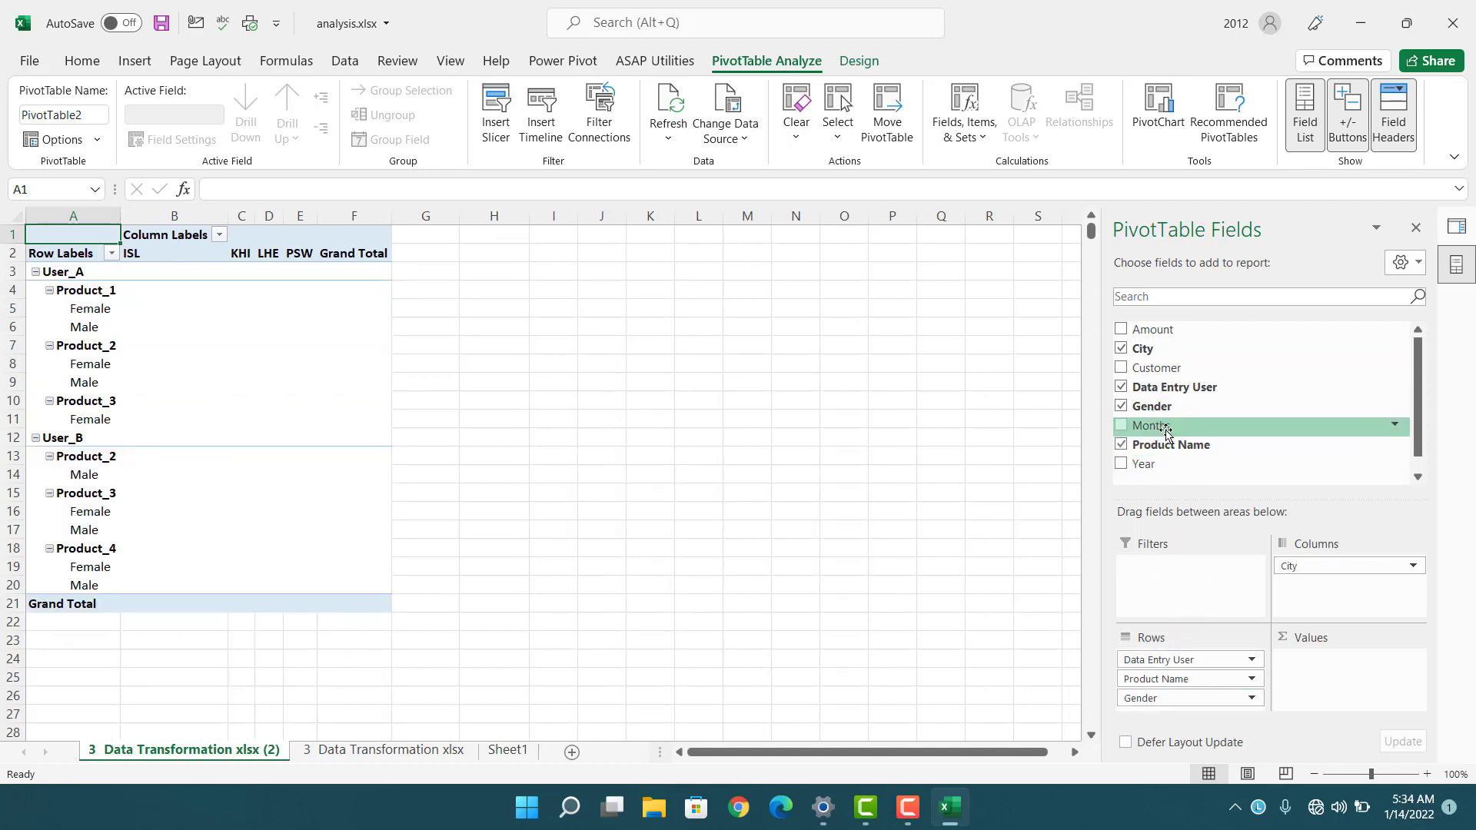
Step: Insert slicers for Months and Year on the PivotTable
click(370, 324)
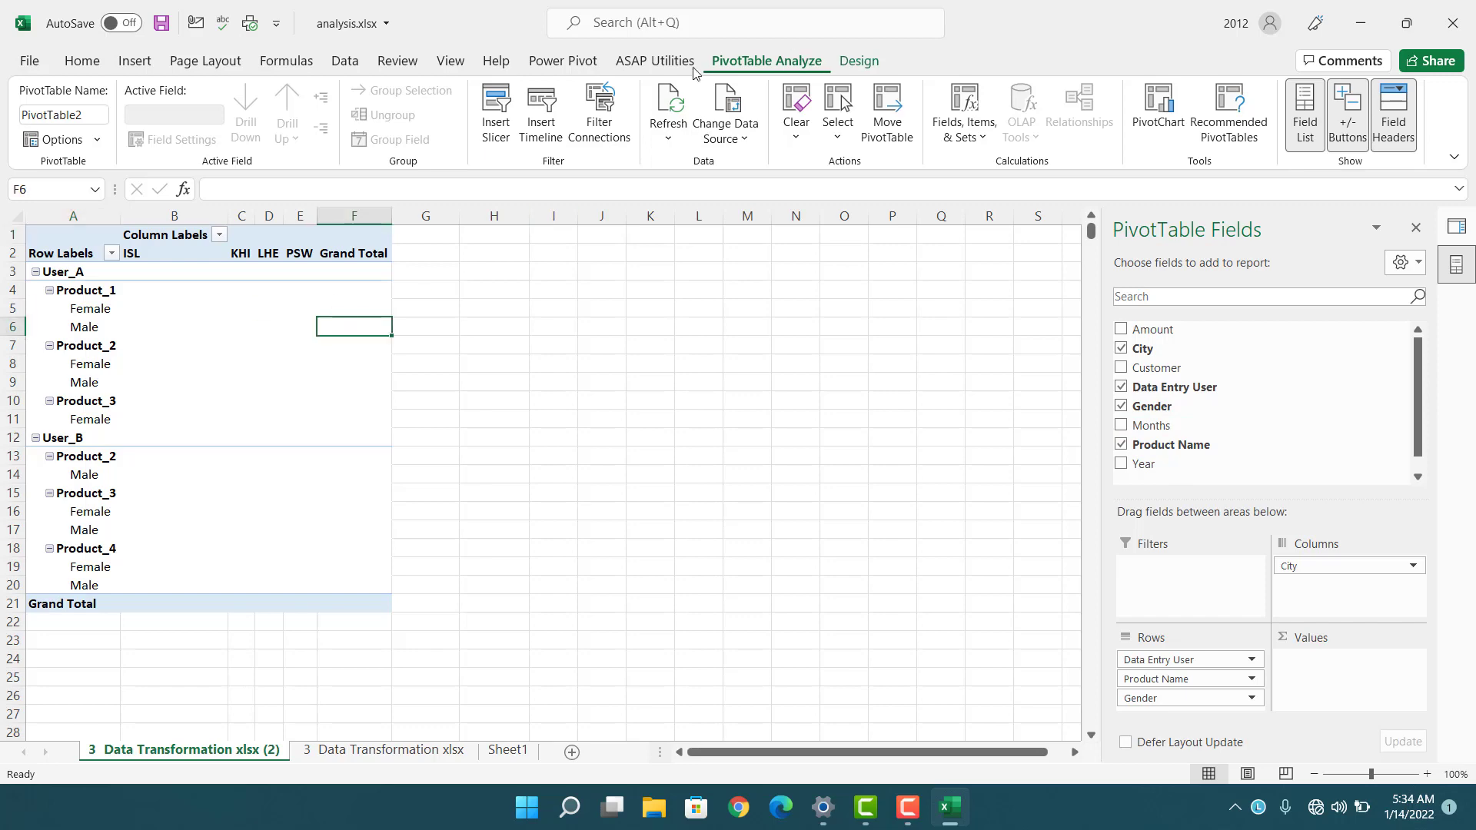
click(486, 107)
click(984, 425)
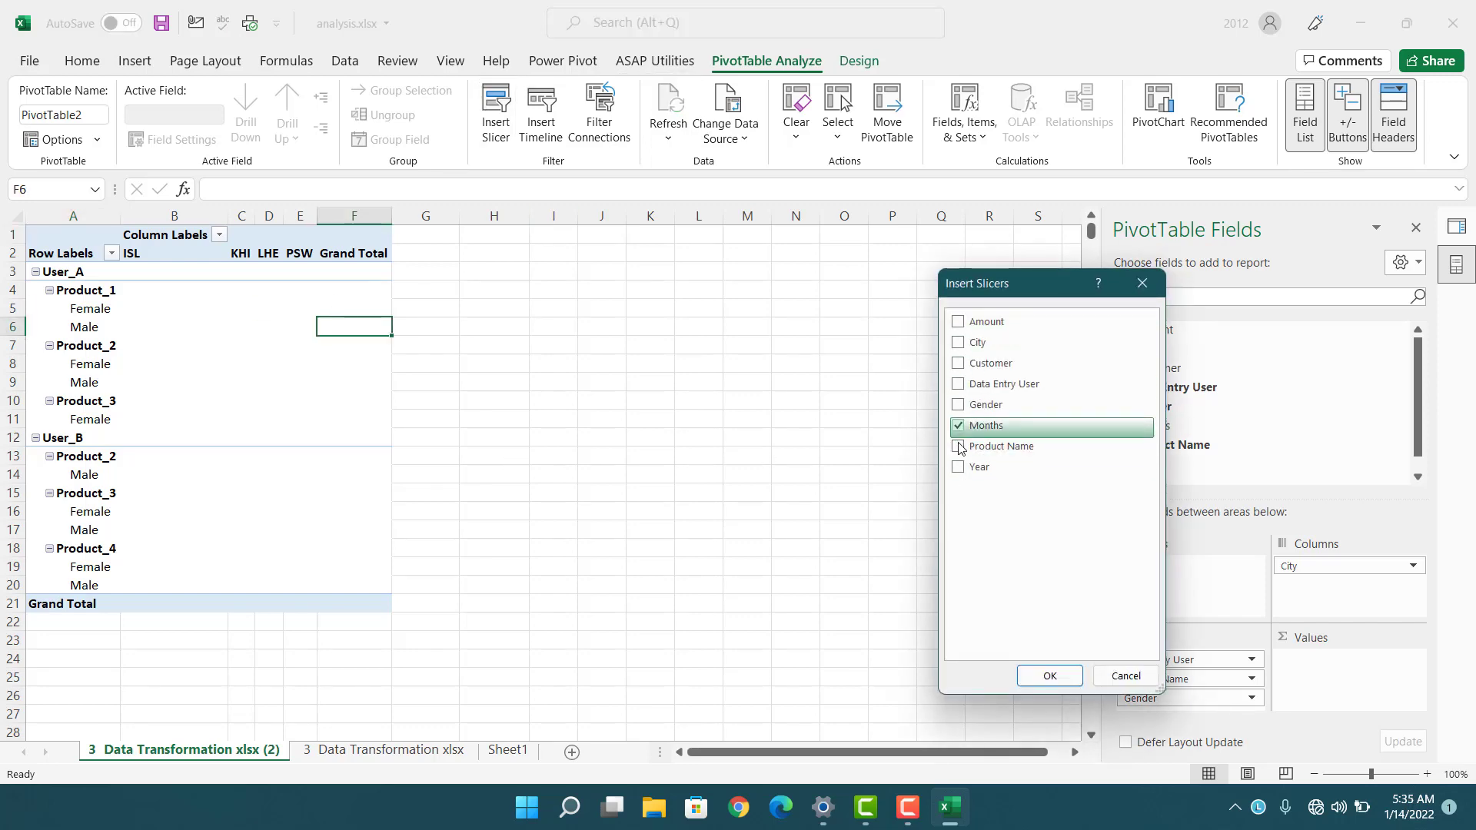
click(981, 466)
click(1050, 676)
click(936, 379)
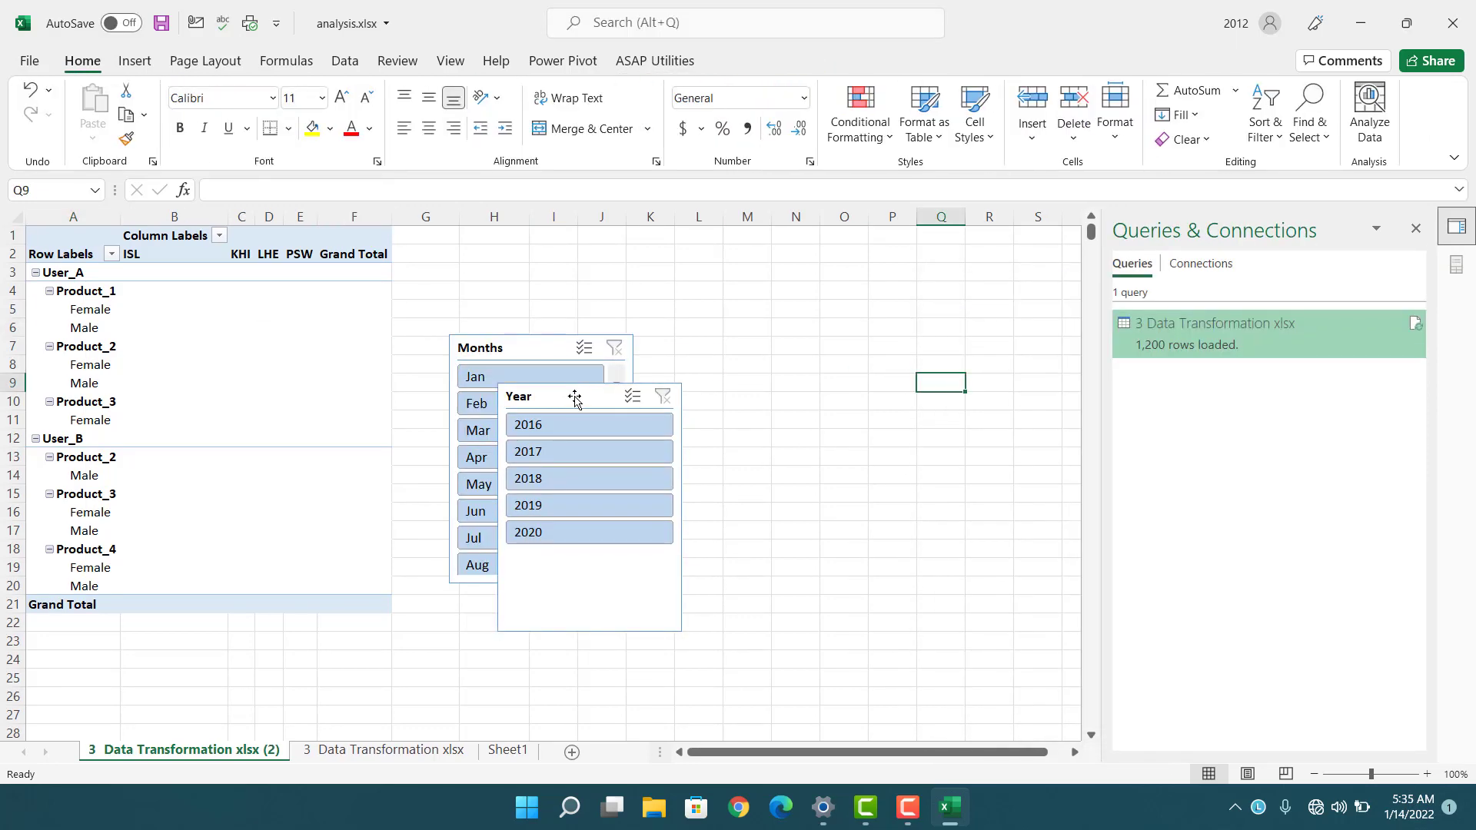
Step: Place the Months and Year slicers side by side next to the PivotTable and set each to 3 button columns
drag(576, 396, 874, 297)
drag(515, 347, 643, 294)
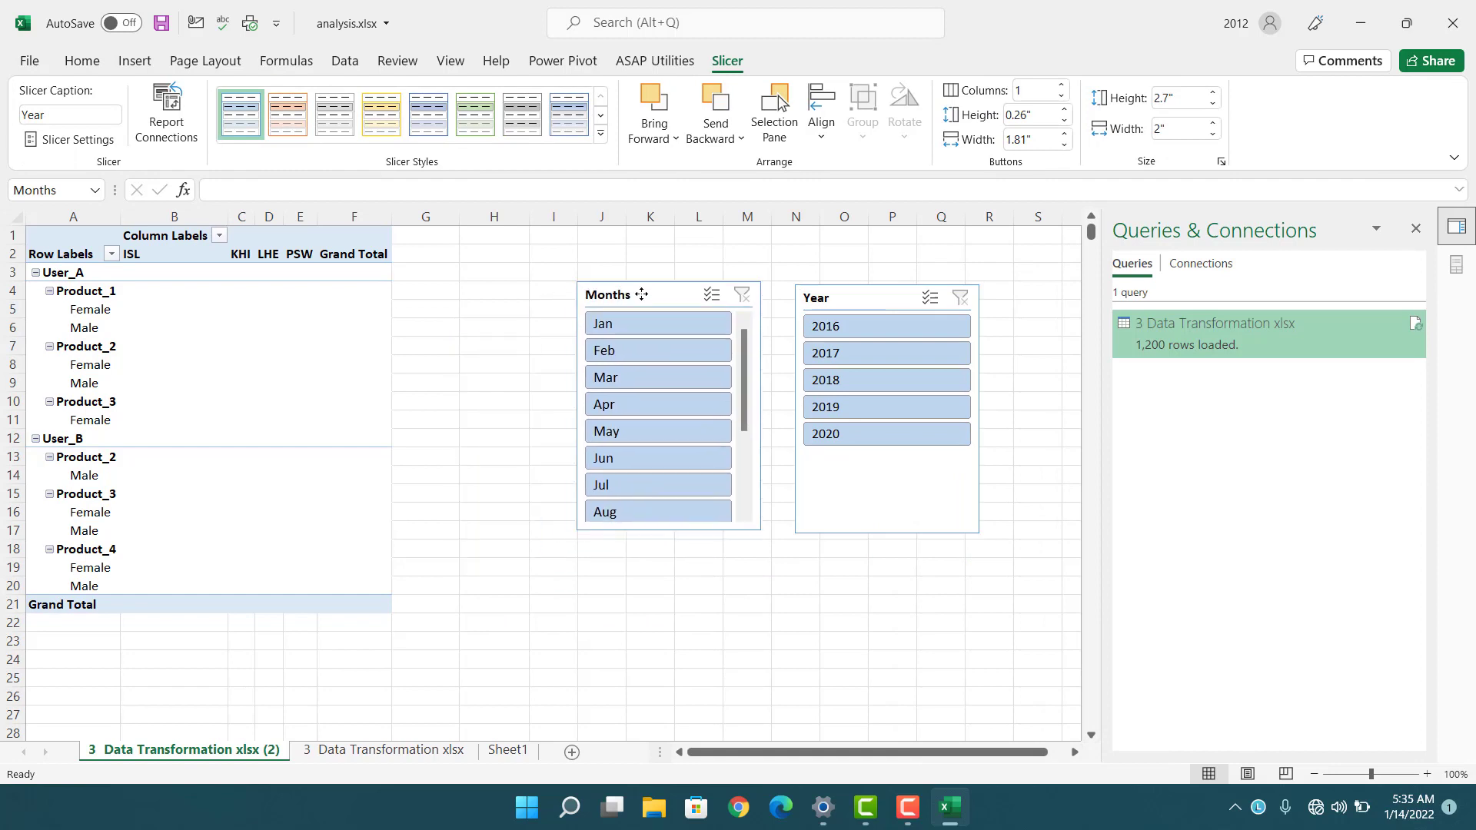
click(1062, 86)
click(1062, 86)
click(834, 297)
click(1062, 86)
click(1061, 86)
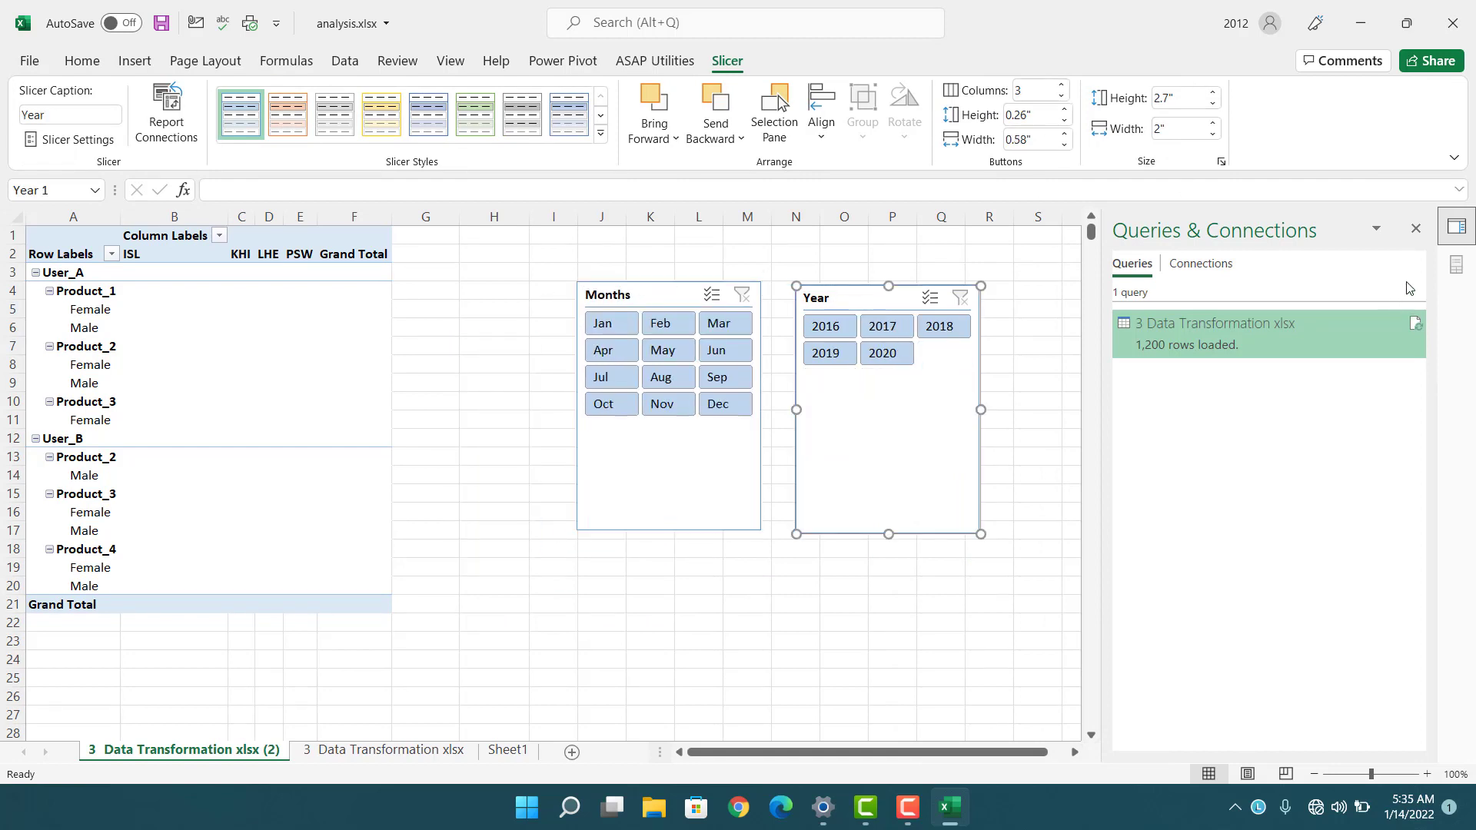
Step: Close the queries list and add Amount to the PivotTable's values
click(1415, 230)
click(241, 383)
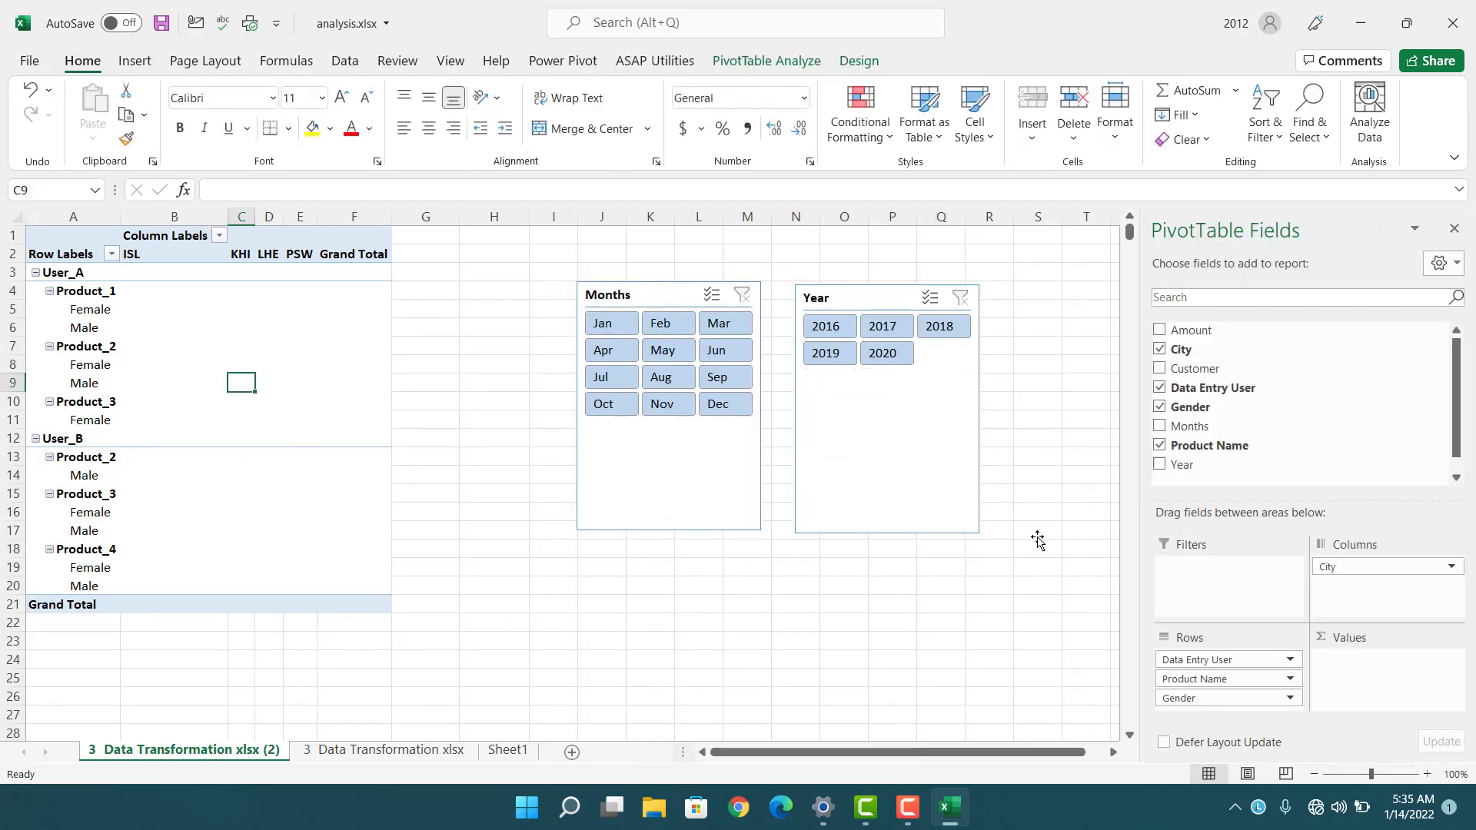
drag(1191, 331, 1403, 665)
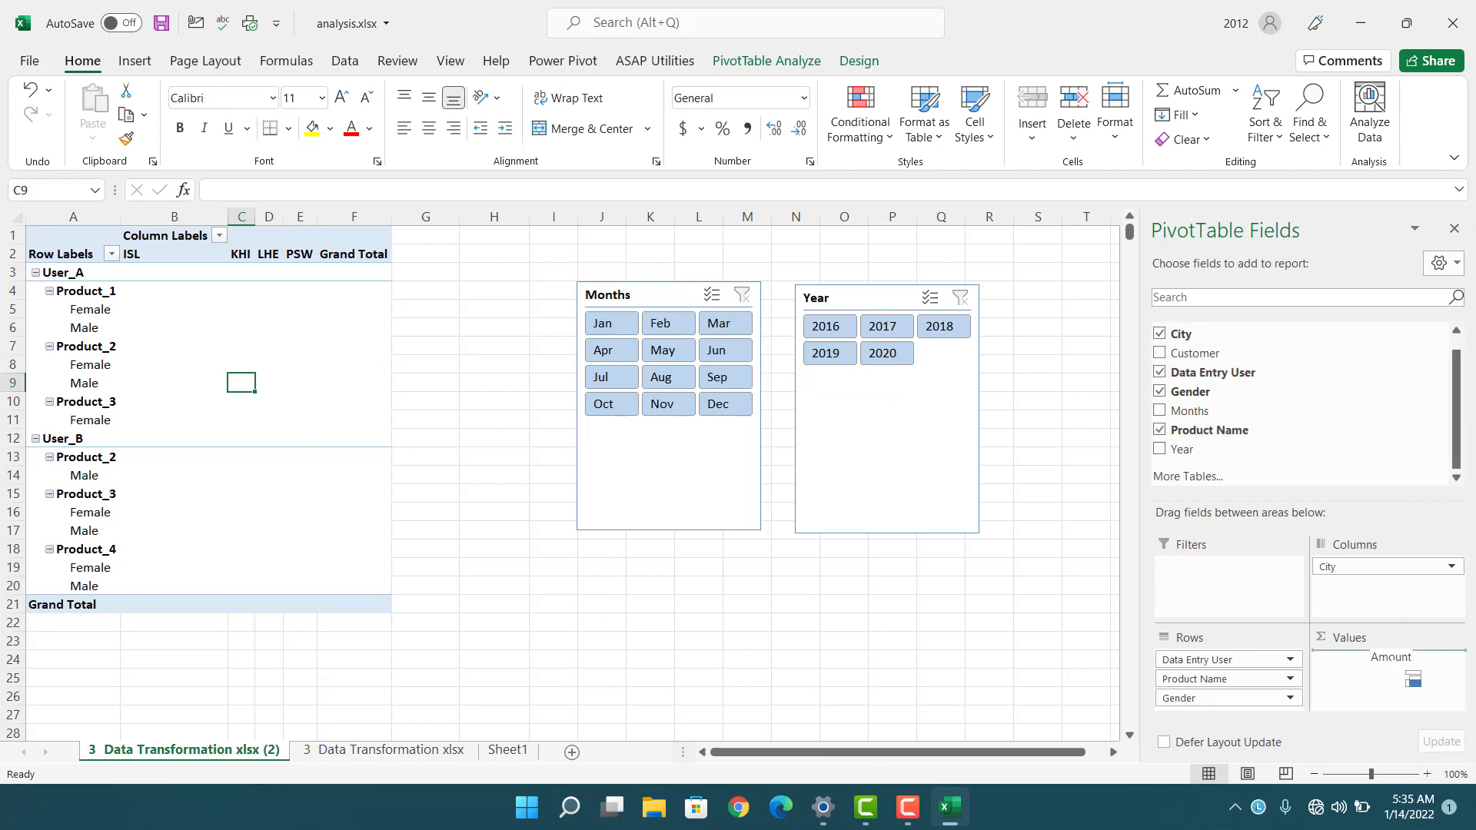
click(656, 620)
Step: Apply the Comma Style number format to the PivotTable amounts in worksheet columns B to F
drag(176, 216, 457, 224)
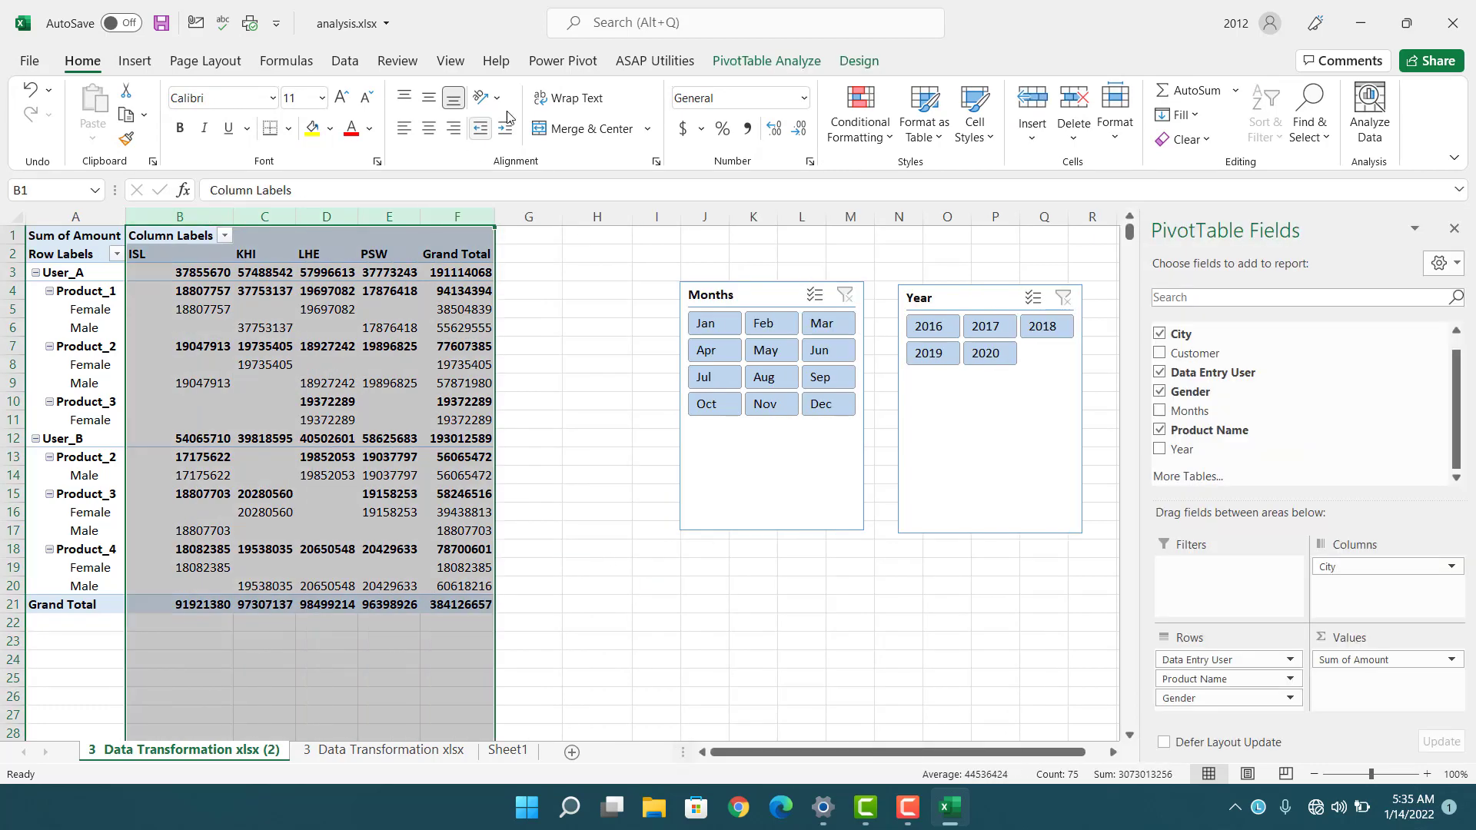
click(747, 129)
click(800, 401)
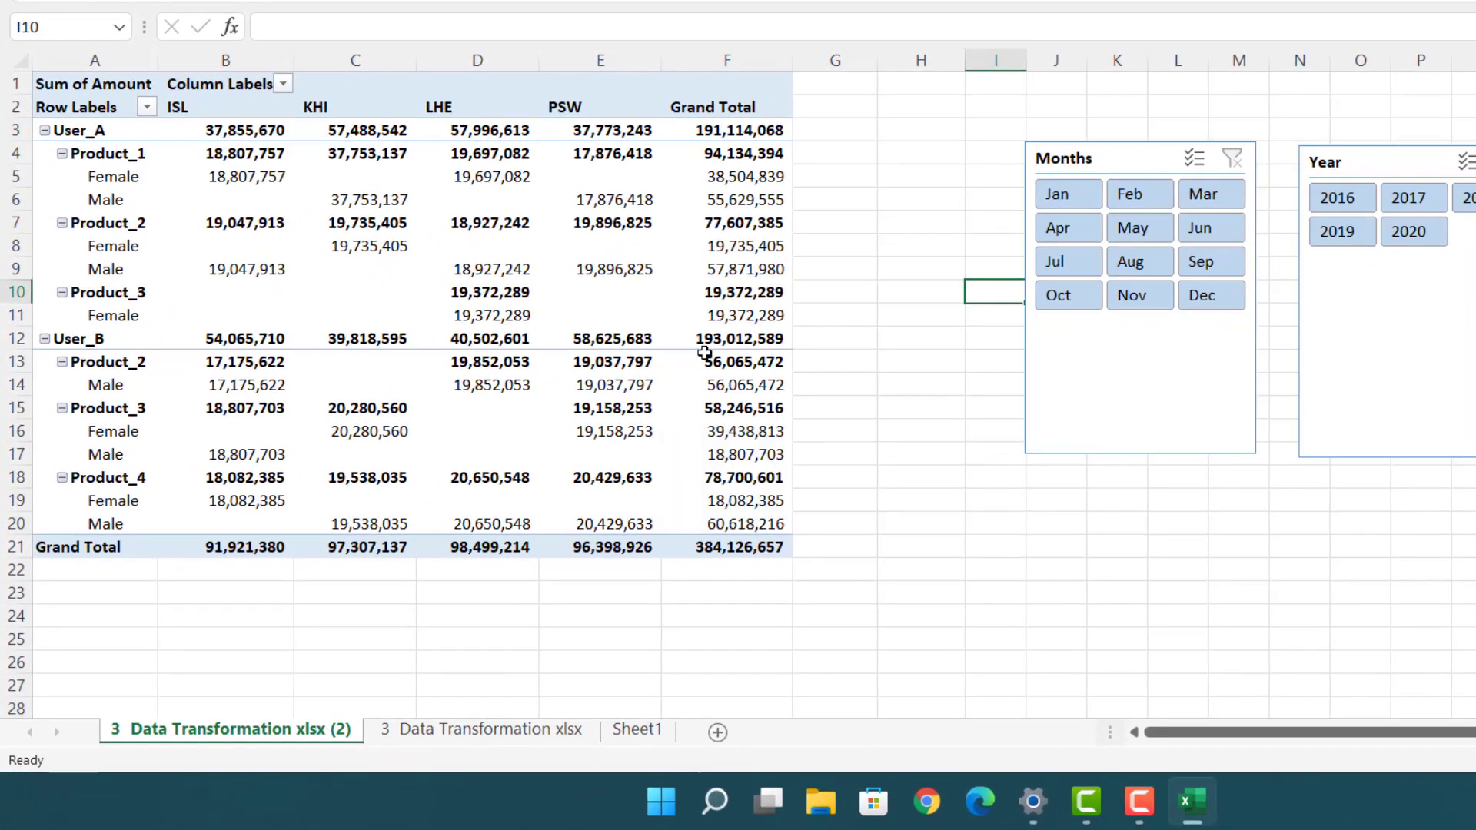
mouse_move(621, 433)
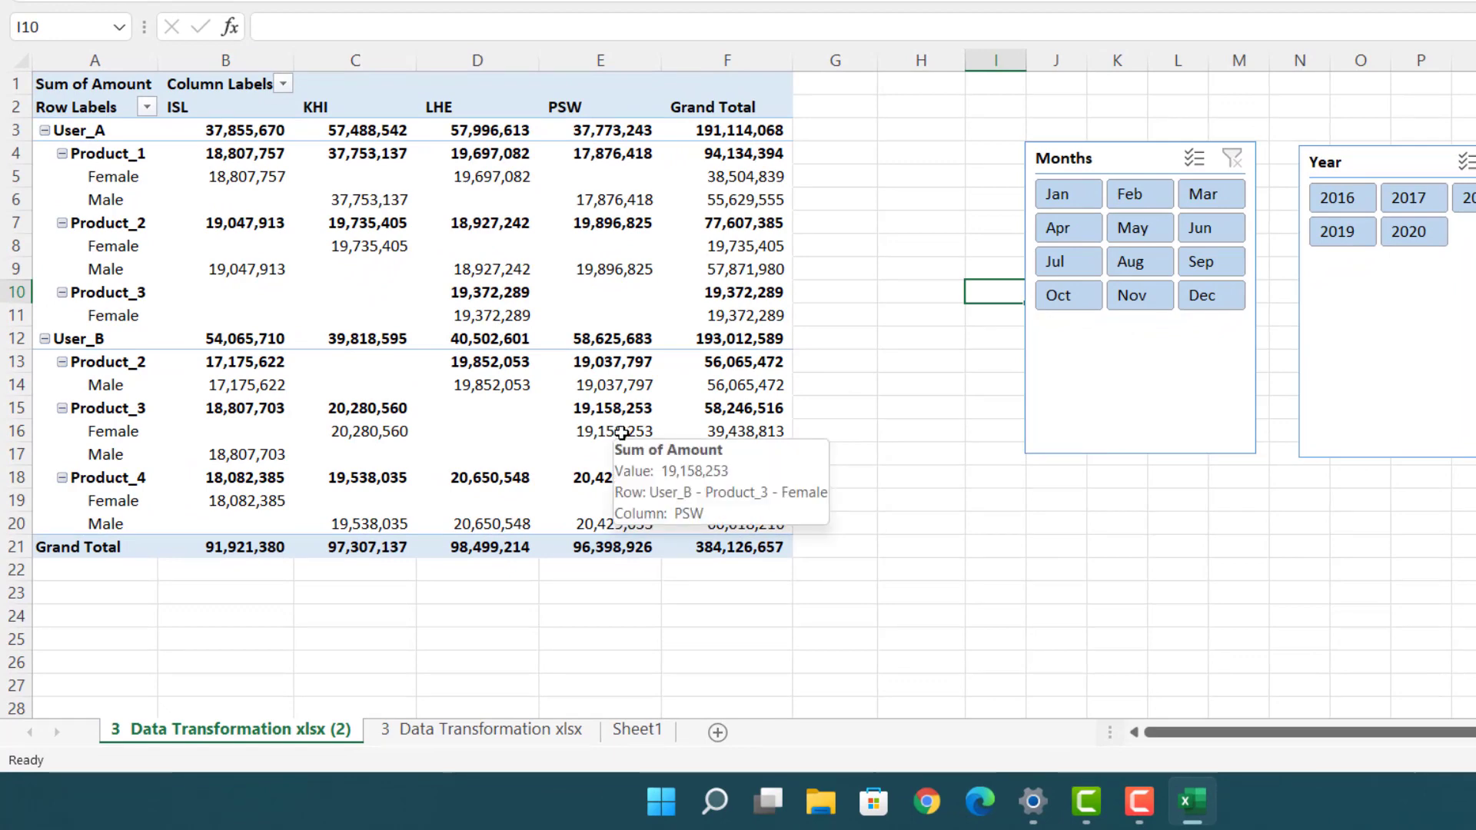
Step: Minimize analysis.xlsx and open the source workbook 3. Data Transformation.xlsx from the desktop
click(927, 277)
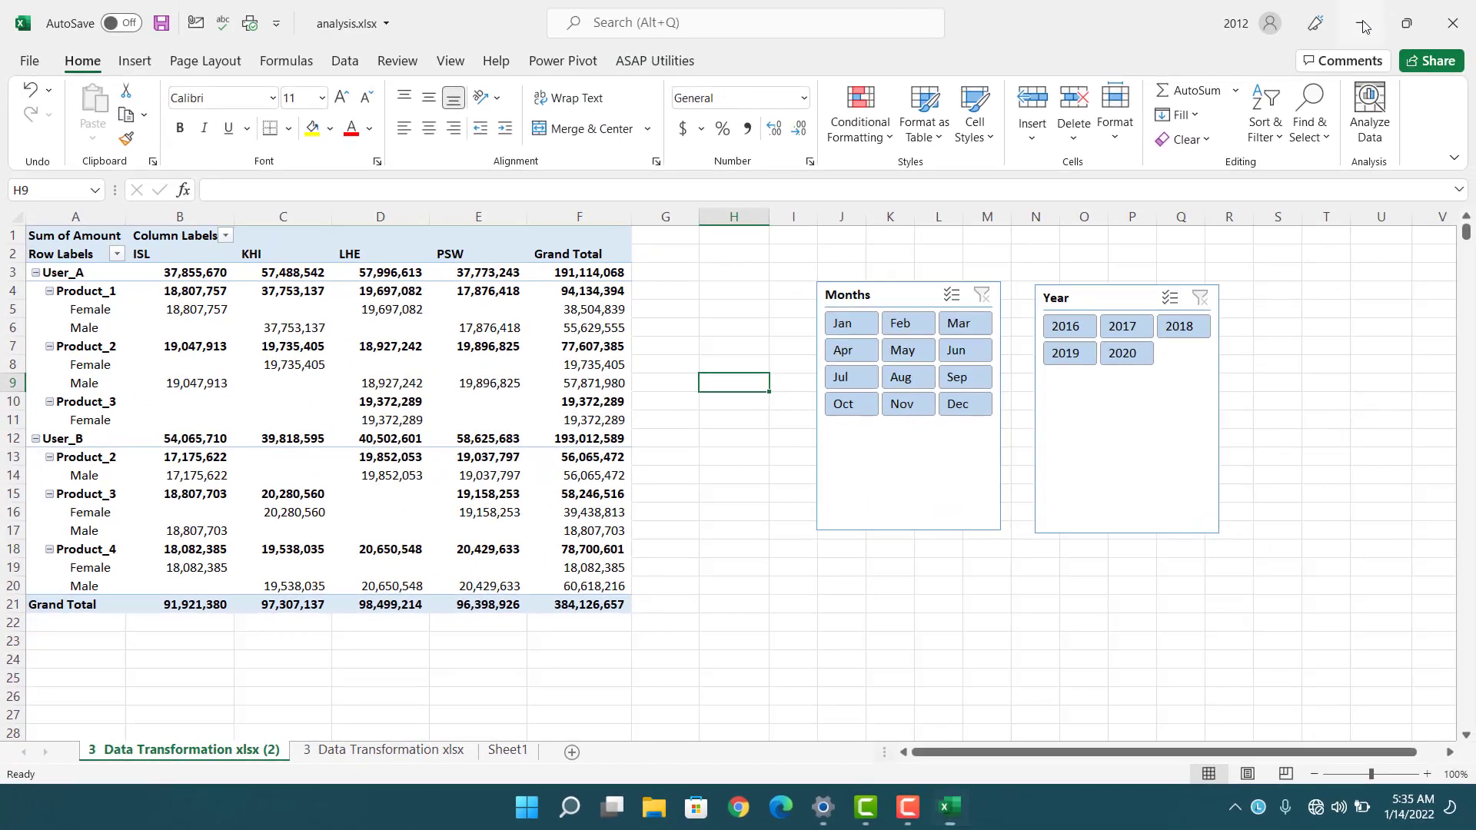
click(1365, 25)
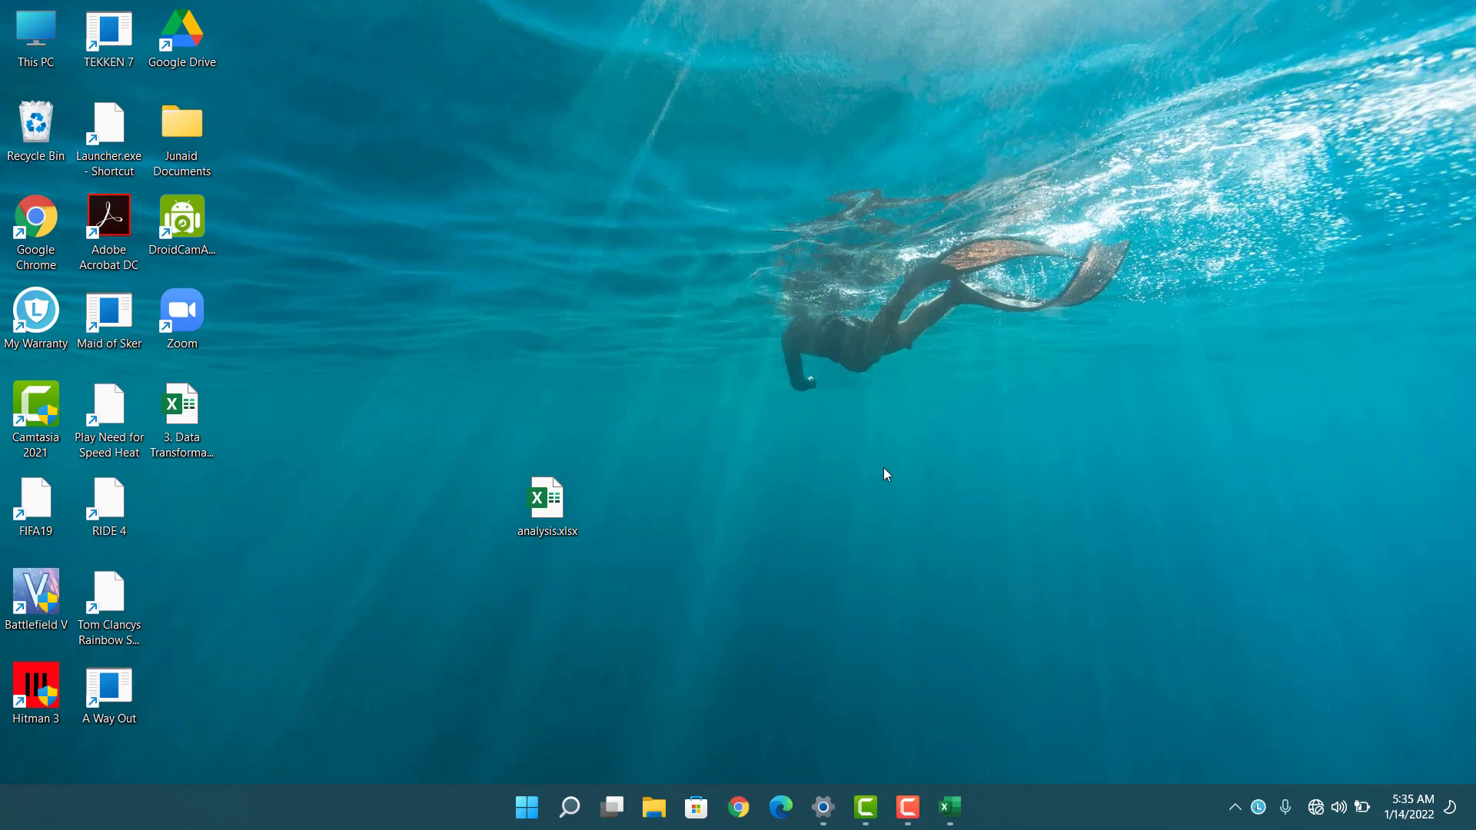
double_click(196, 432)
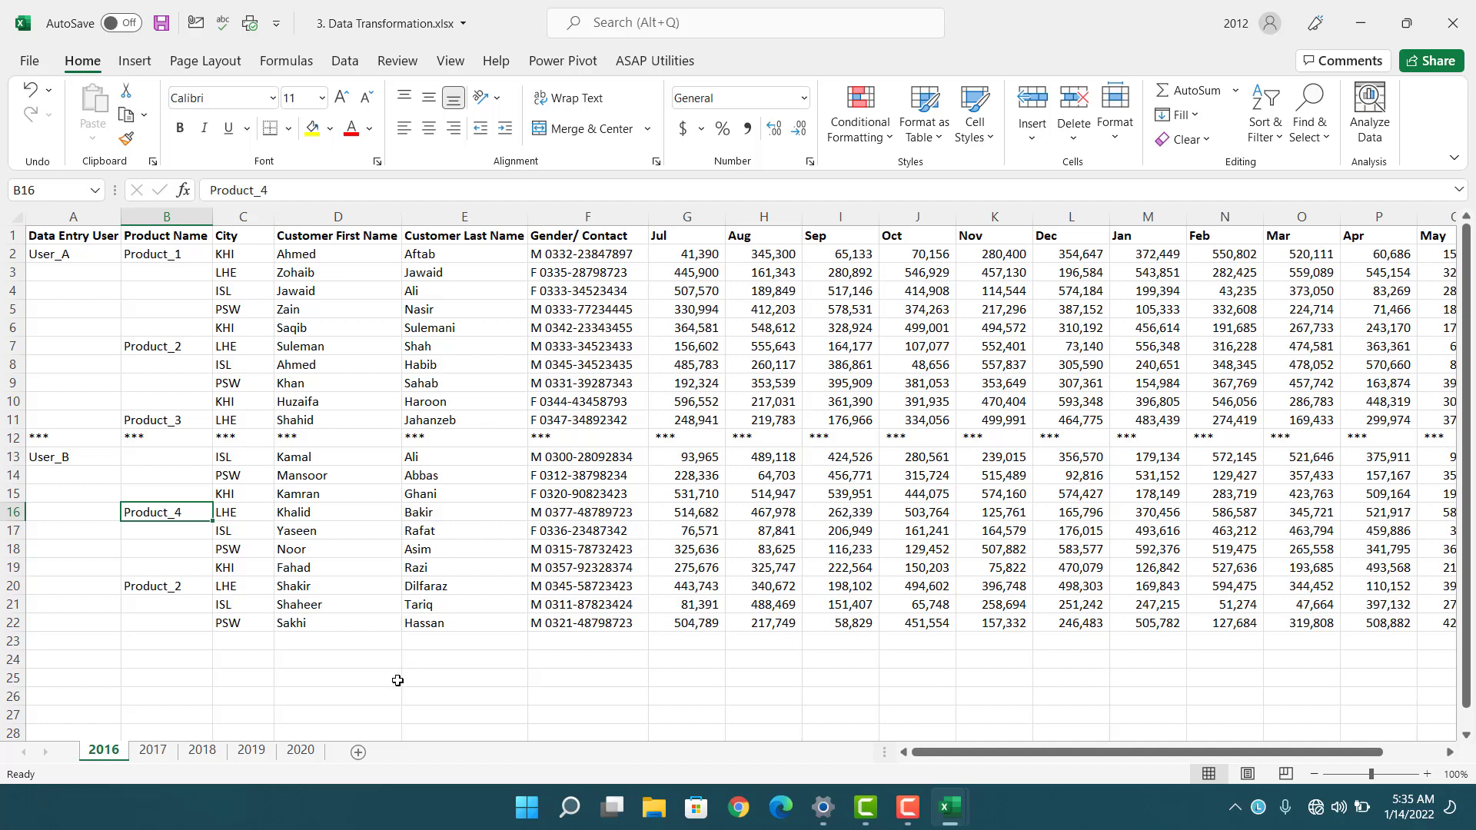
Step: Duplicate the 2020 sheet after the last sheet and rename the copy 2021
click(300, 750)
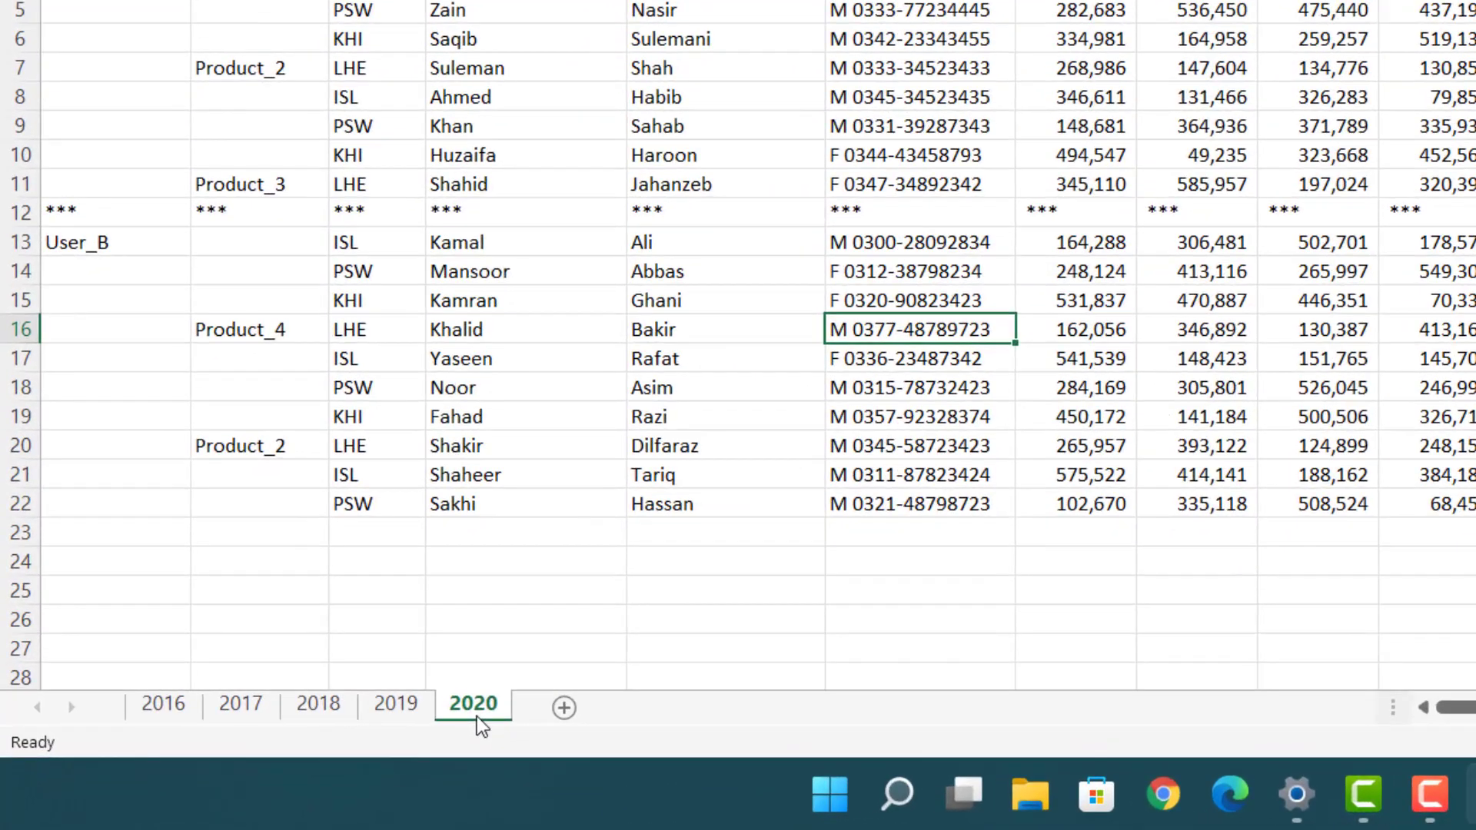
drag(533, 689, 541, 695)
double_click(584, 707)
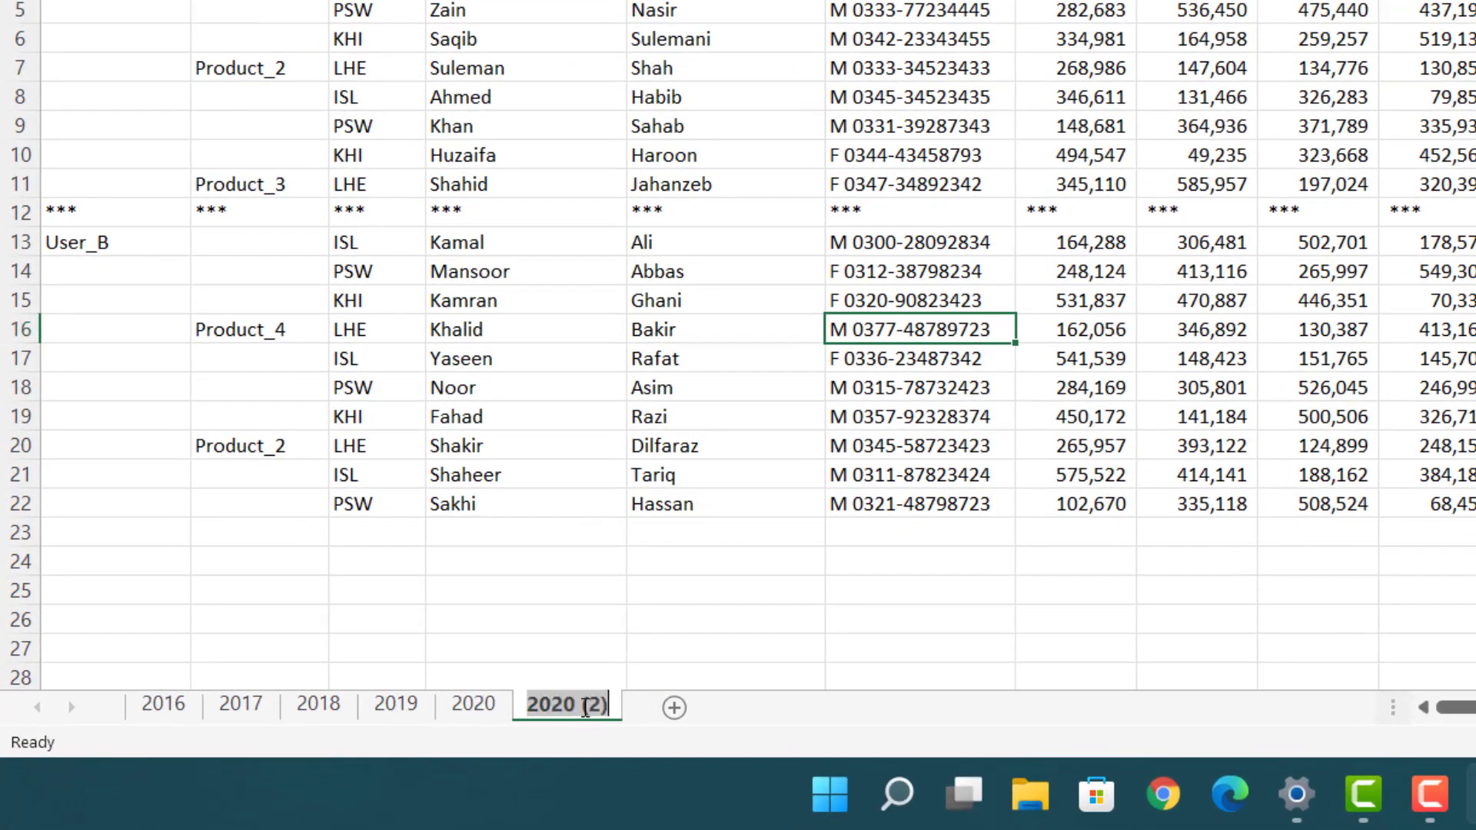
key(Right)
key(BackSpace)
key(BackSpace)
key(BackSpace)
key(BackSpace)
key(BackSpace)
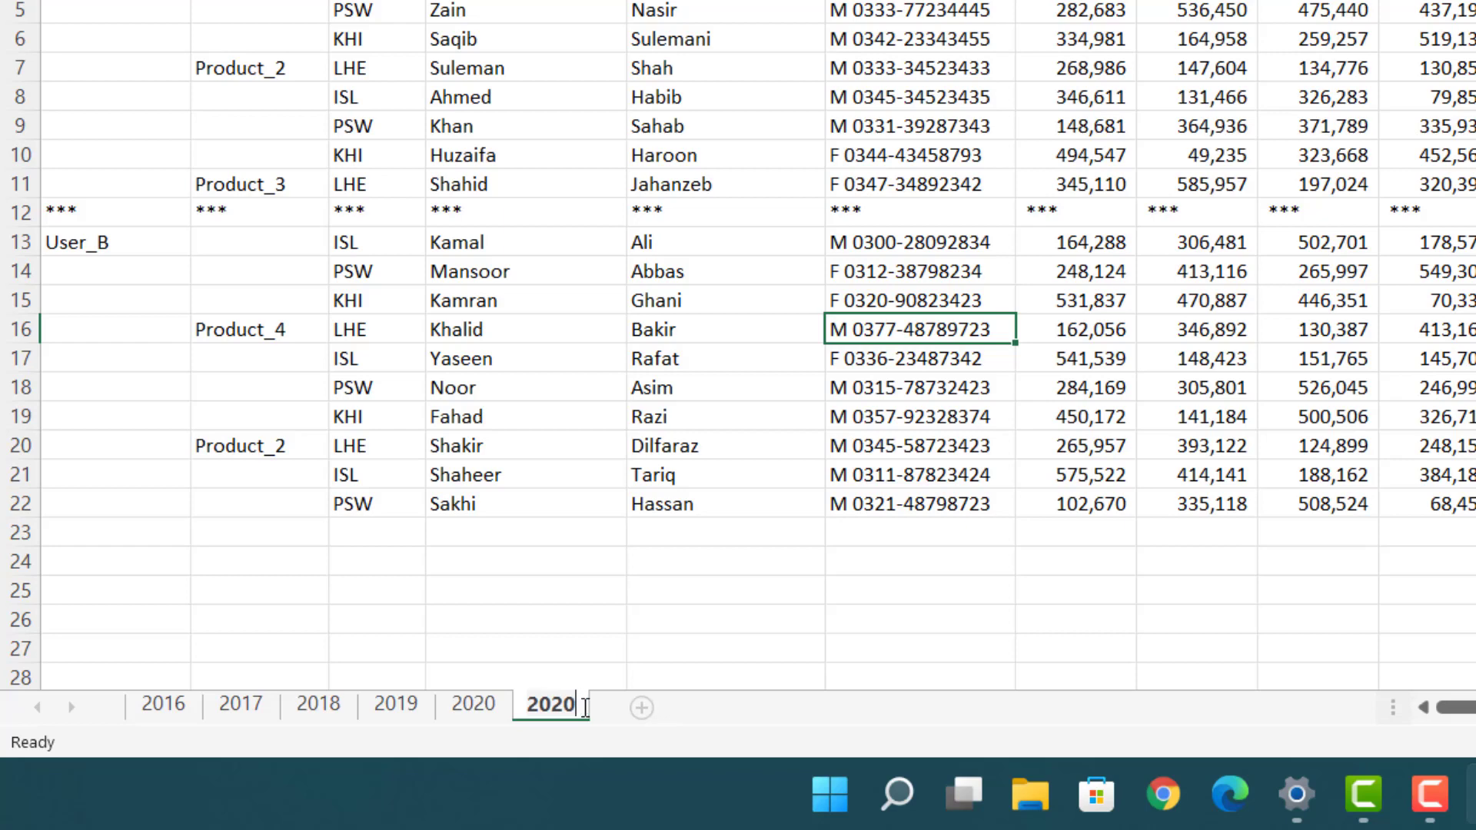
text(1)
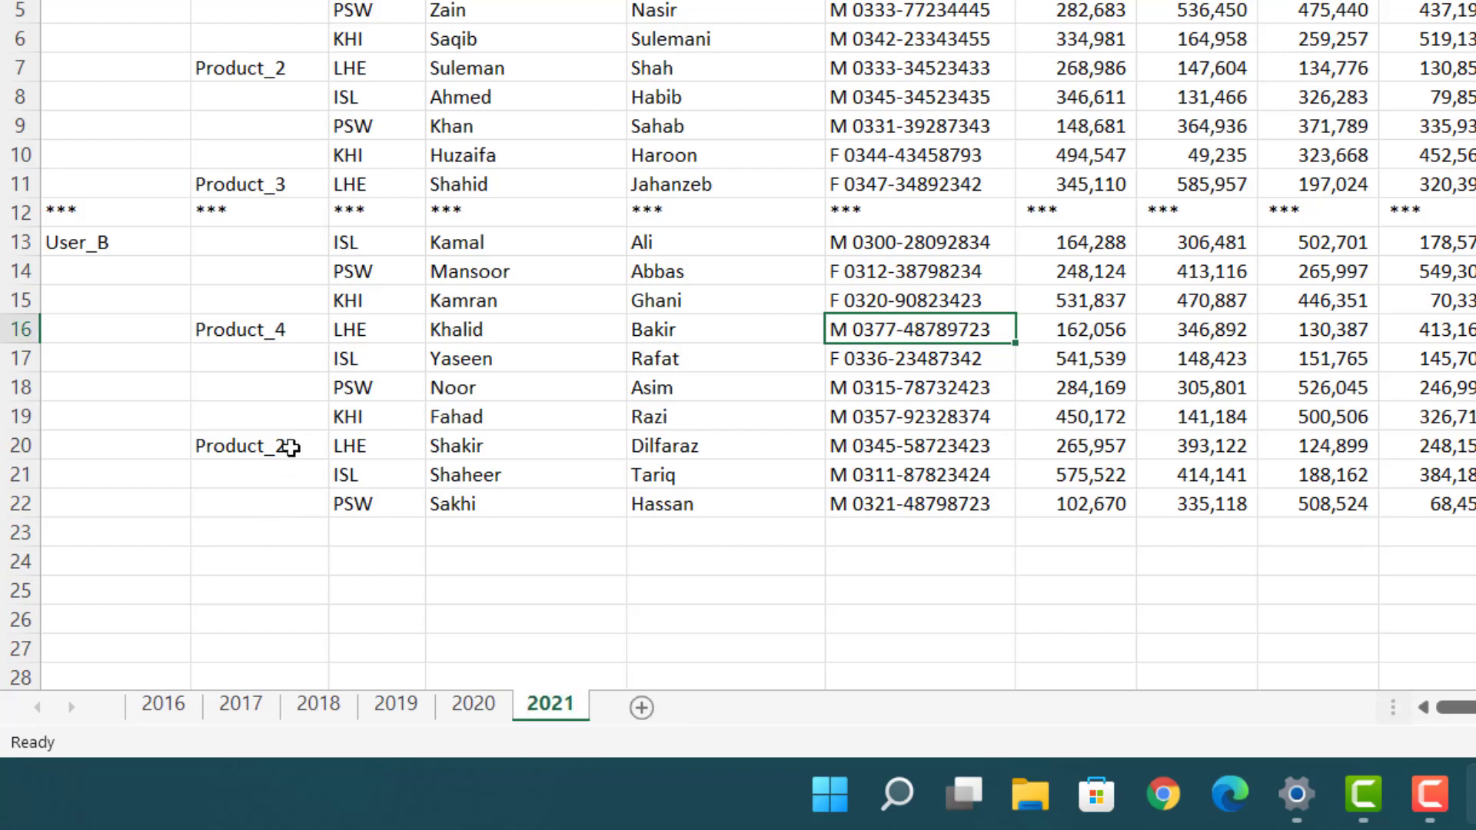
Step: Change the product name in cell B20 of the 2021 sheet to Product_7
click(291, 447)
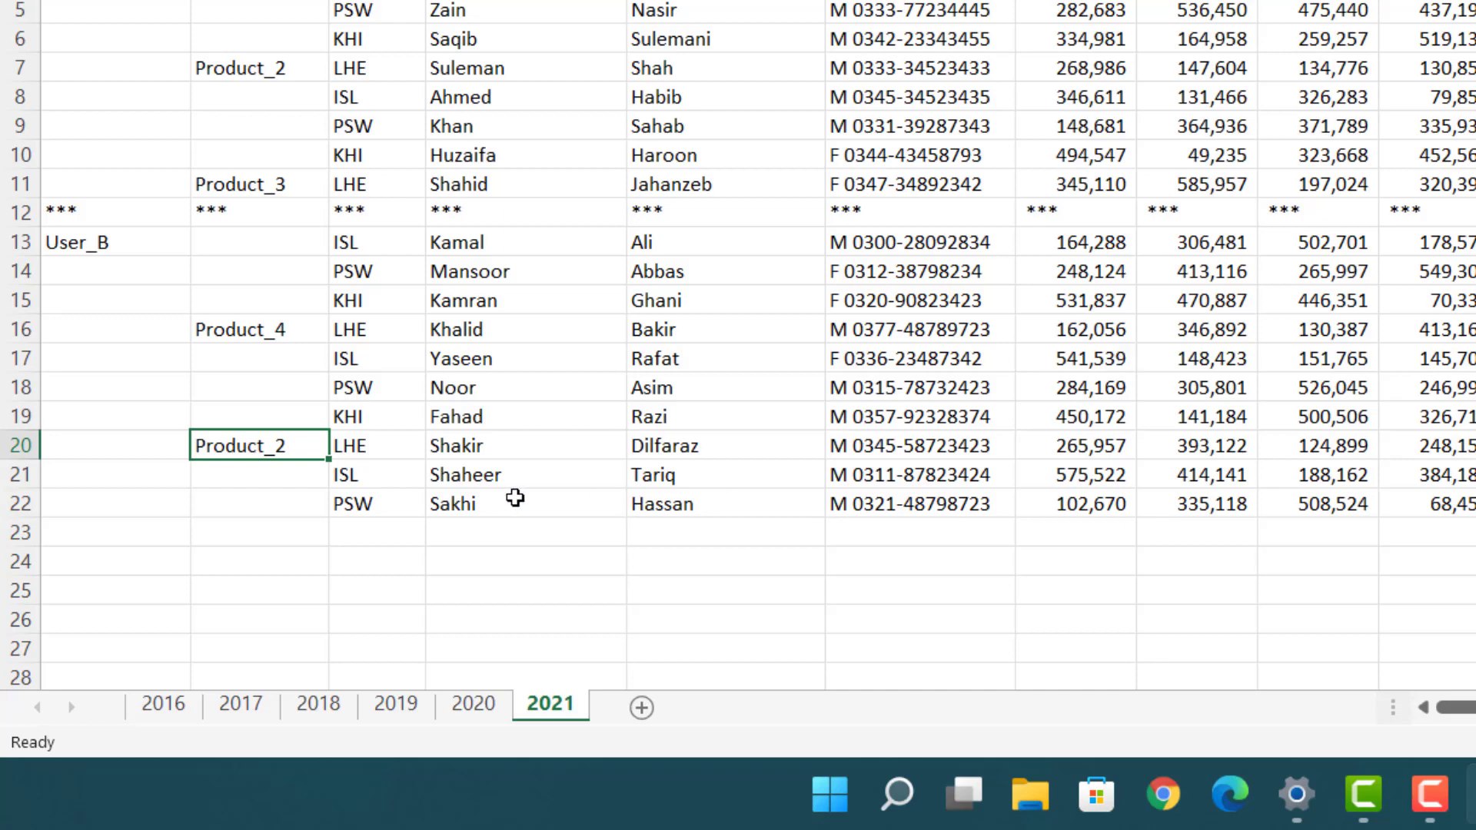
key(F2)
key(Return)
key(Up)
key(Up)
key(Down)
key(F2)
key(Return)
Step: Change the product name in cell B16 of the 2021 sheet to Product_9
key(Up)
key(Up)
key(Up)
key(Up)
key(Up)
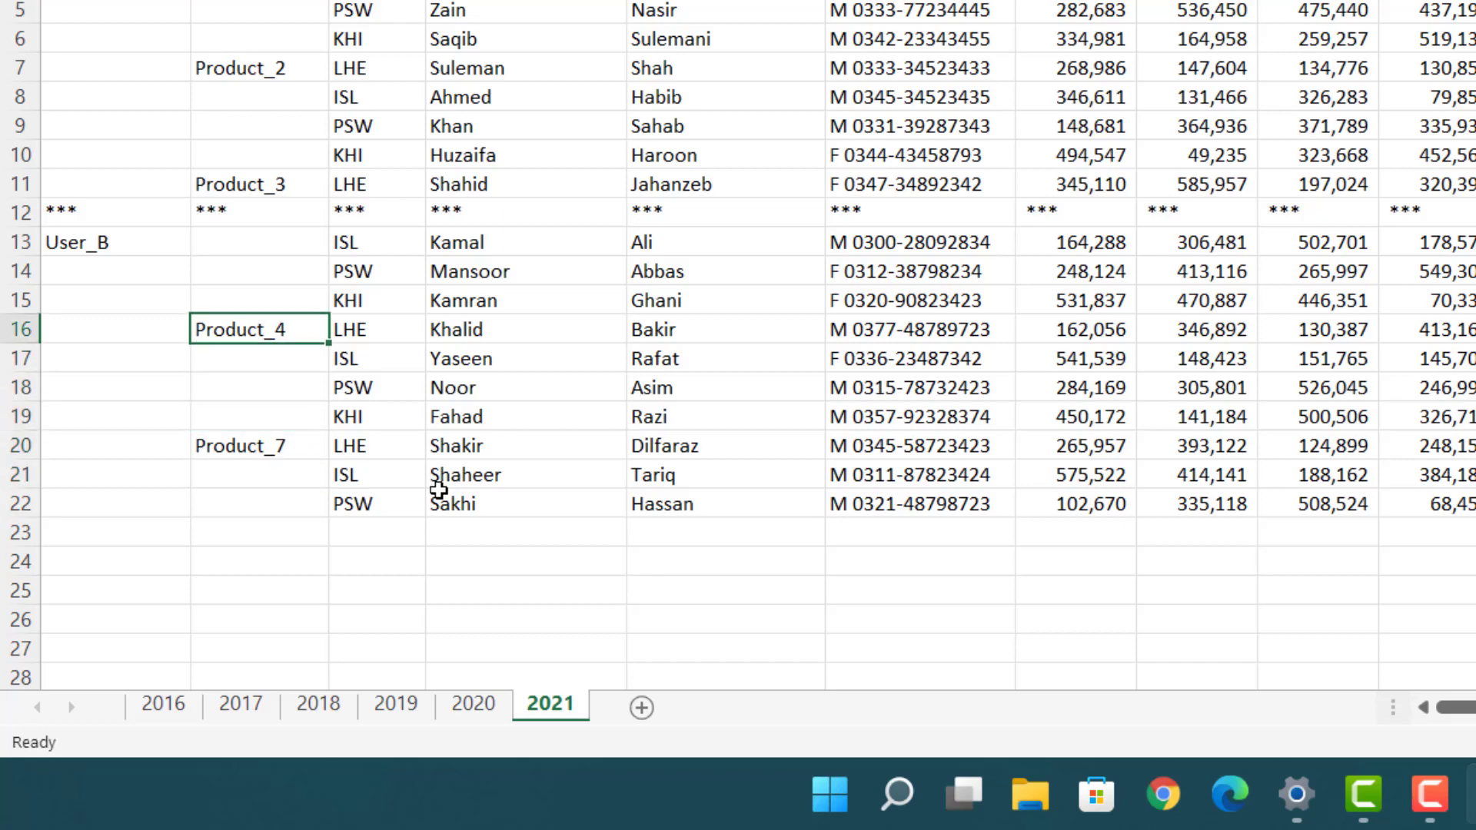
key(F2)
text(9)
key(Return)
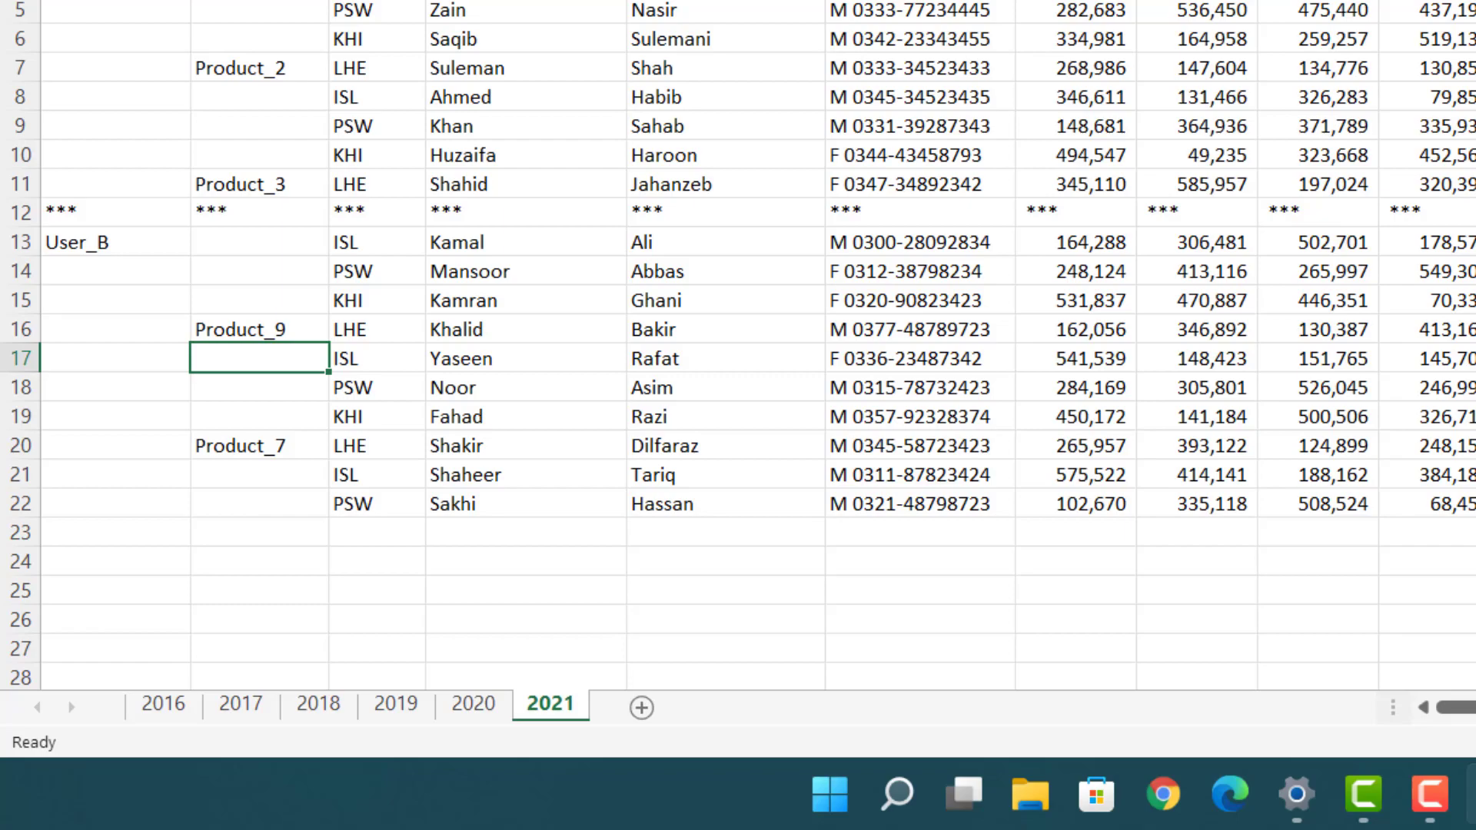
Step: Save and close the source workbook, and return to the PivotTable sheet in analysis.xlsx
key(ctrl+w)
click(961, 211)
click(667, 437)
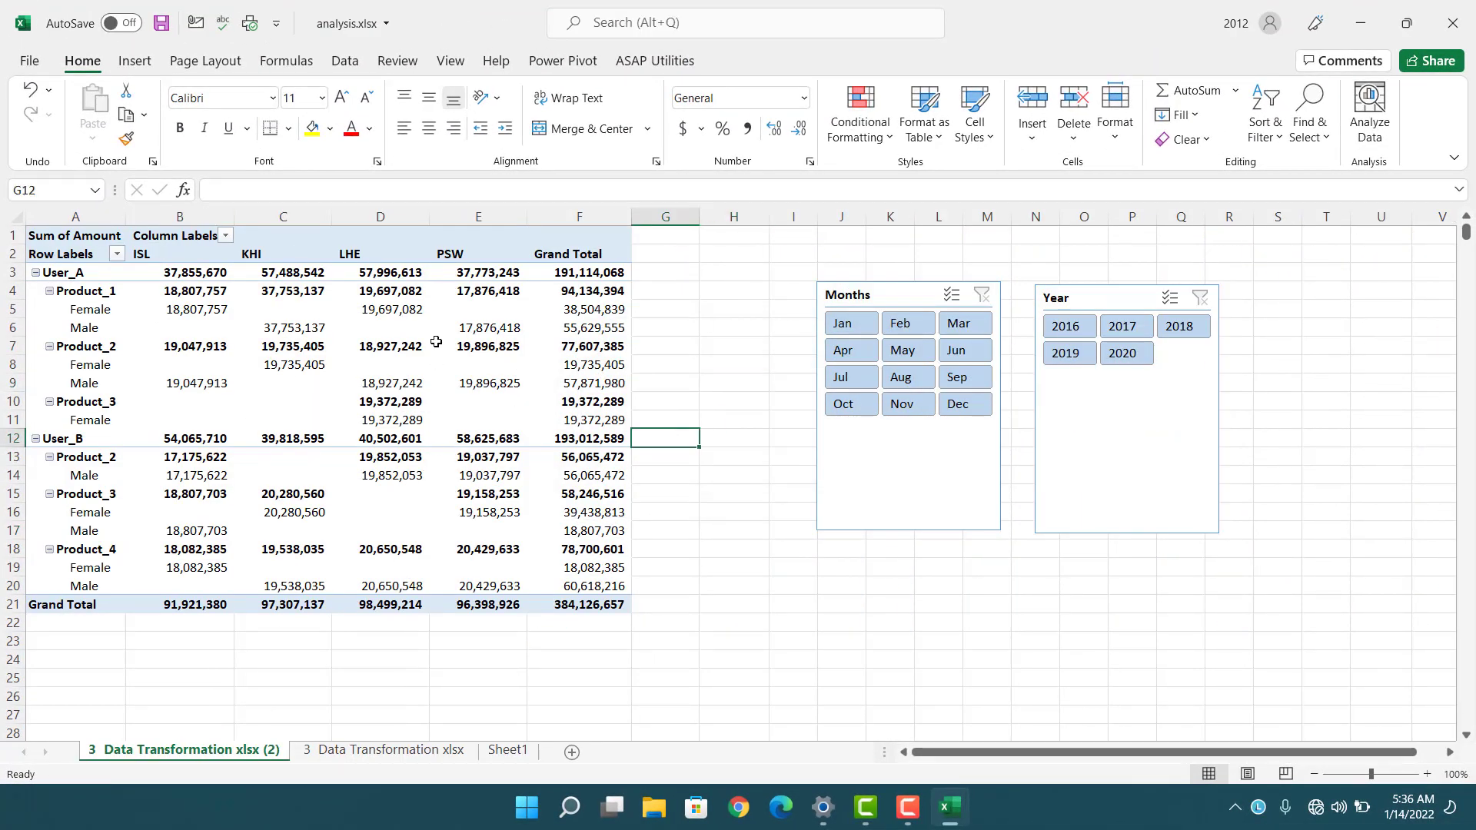
Step: Refresh all queries and the PivotTable to bring in the source workbook's new 2021 data
click(243, 369)
click(344, 58)
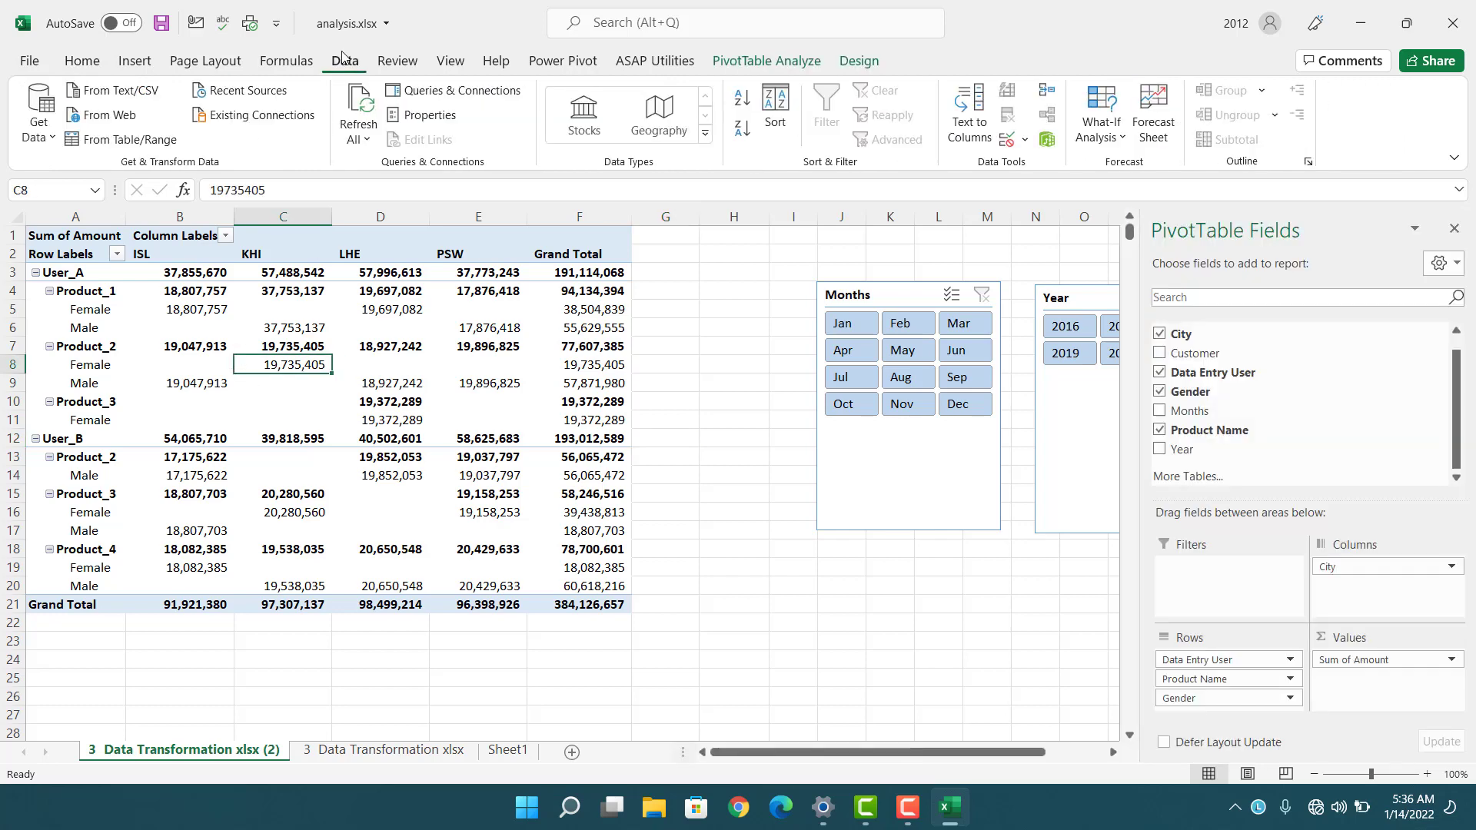
click(359, 139)
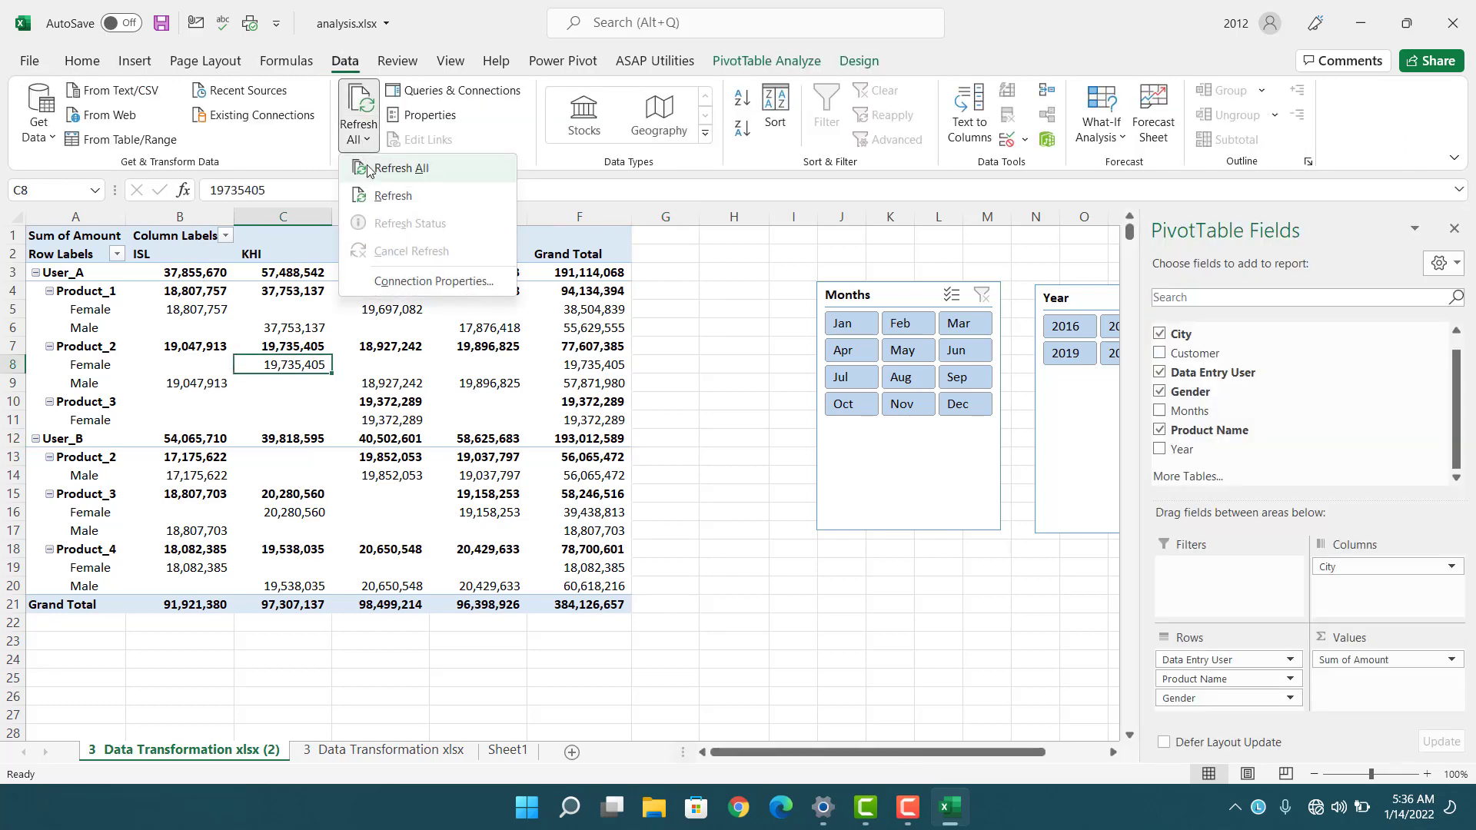
click(367, 169)
click(689, 400)
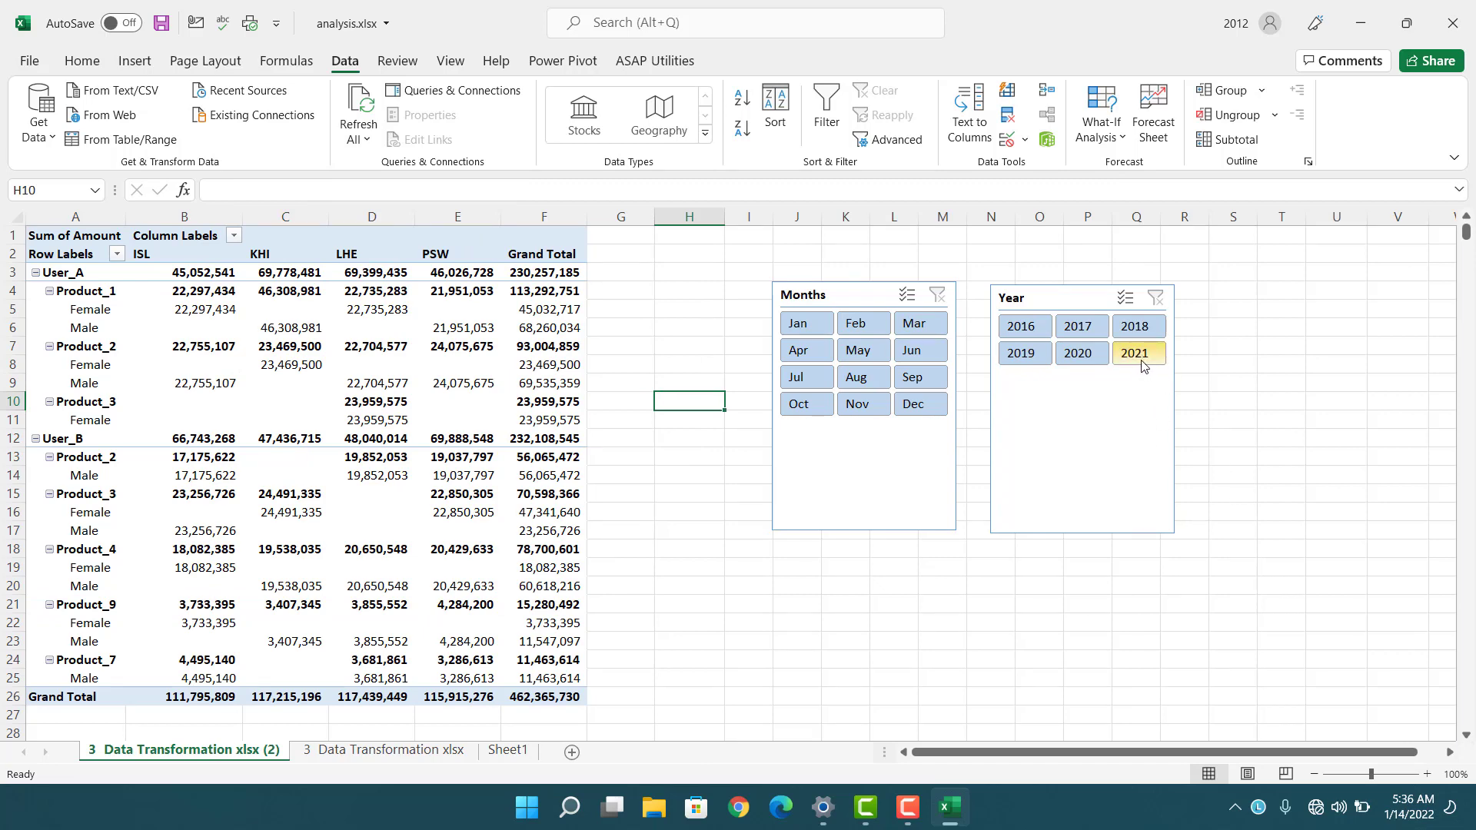
Step: Filter the PivotTable to 2021 with the Year slicer and check the Product_7 and Product_9 rows
click(1142, 368)
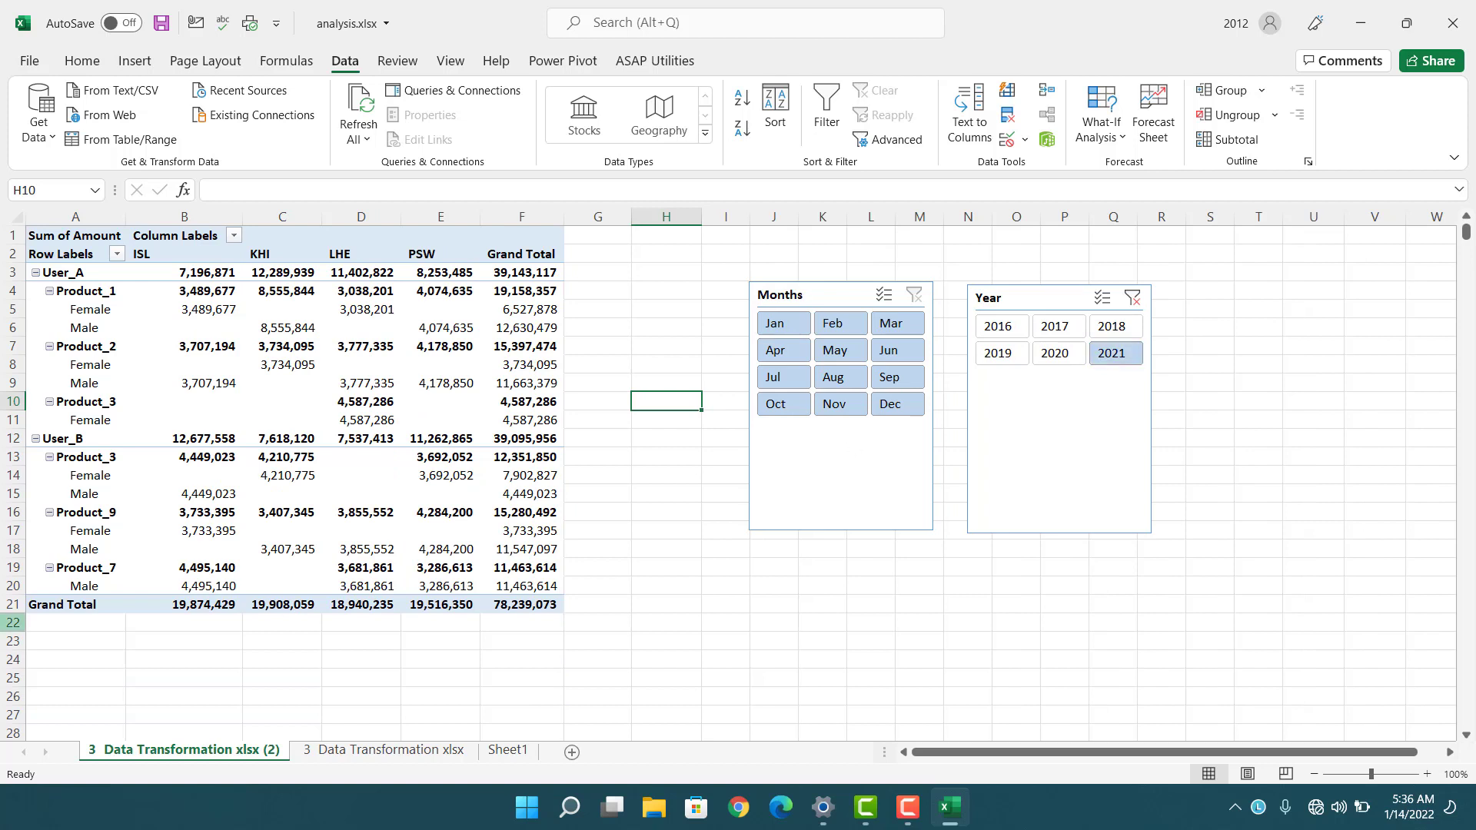
click(81, 569)
click(99, 513)
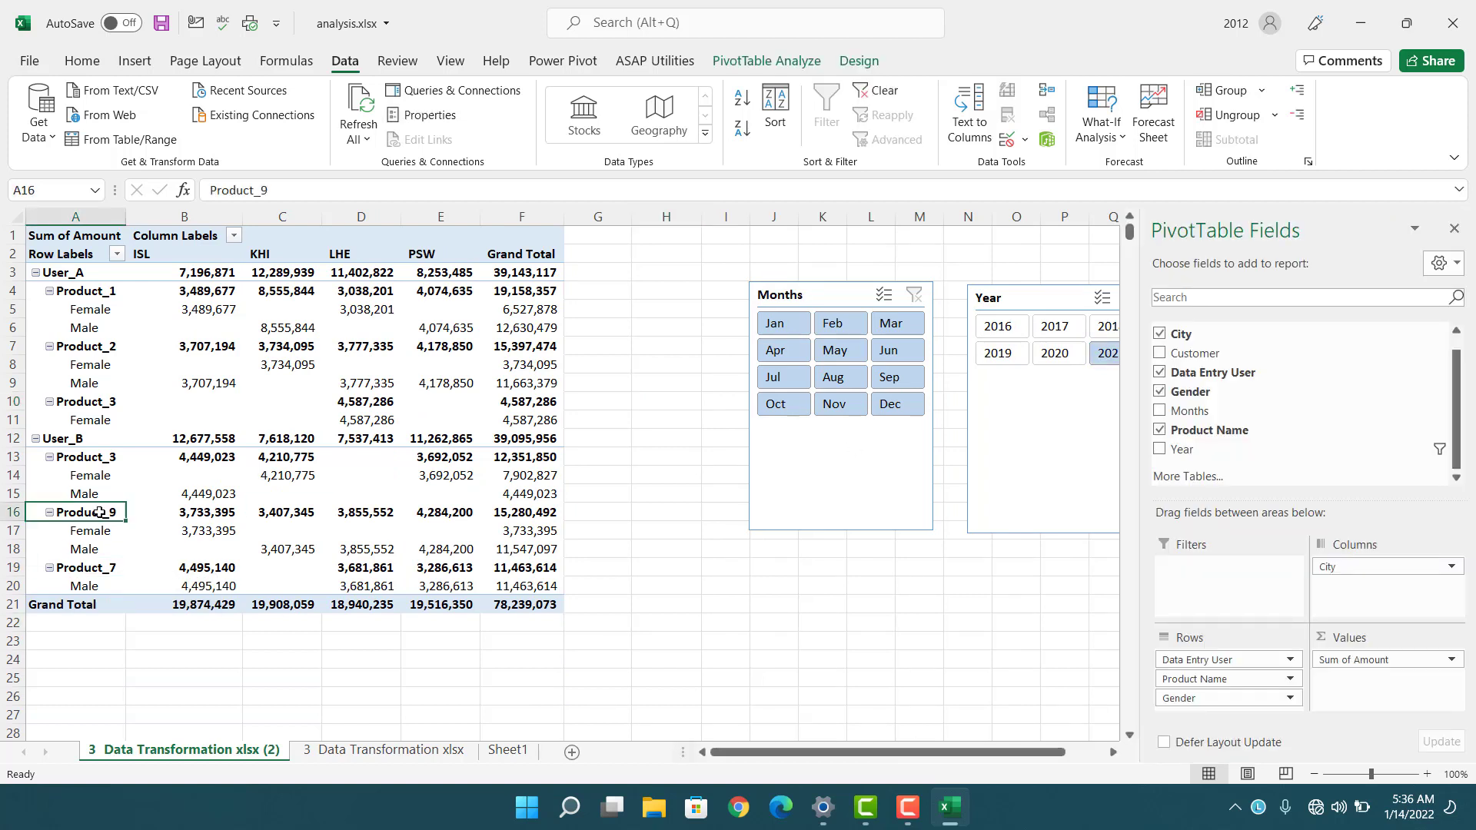
click(647, 482)
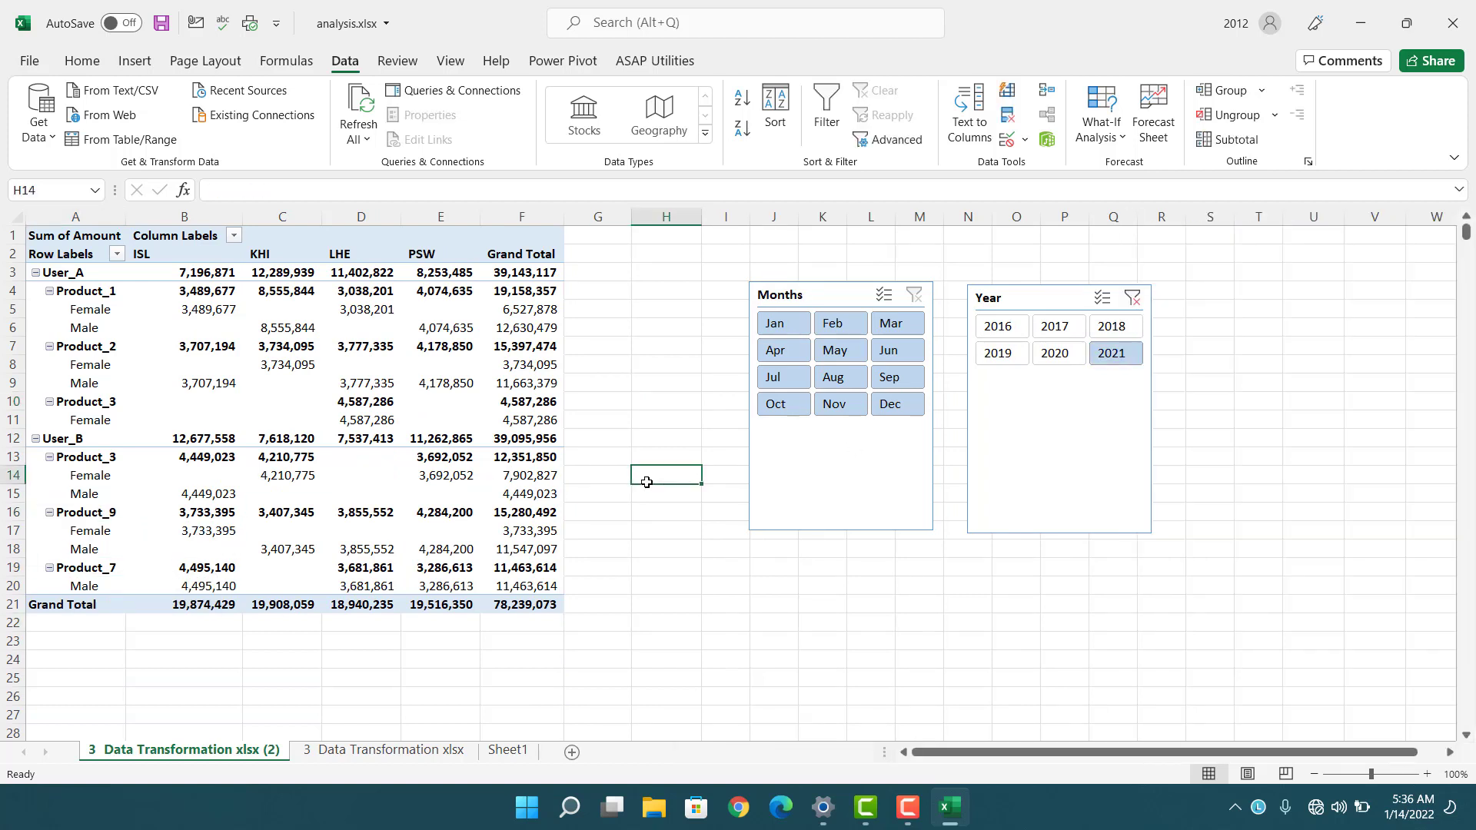